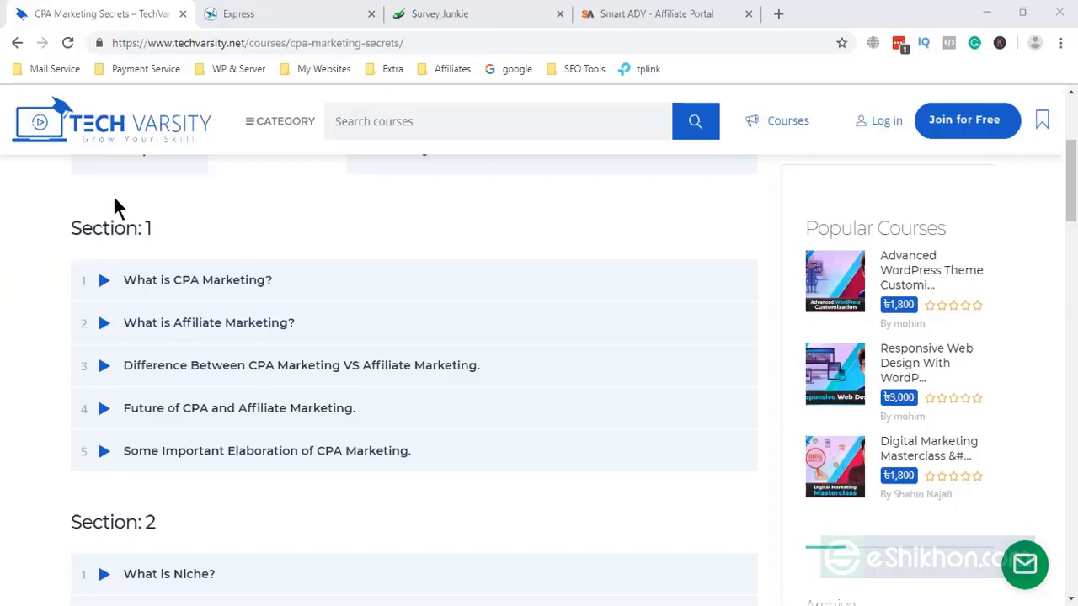
- Switch to the Express Revenue payment page and scroll down to the Payment History
click(260, 15)
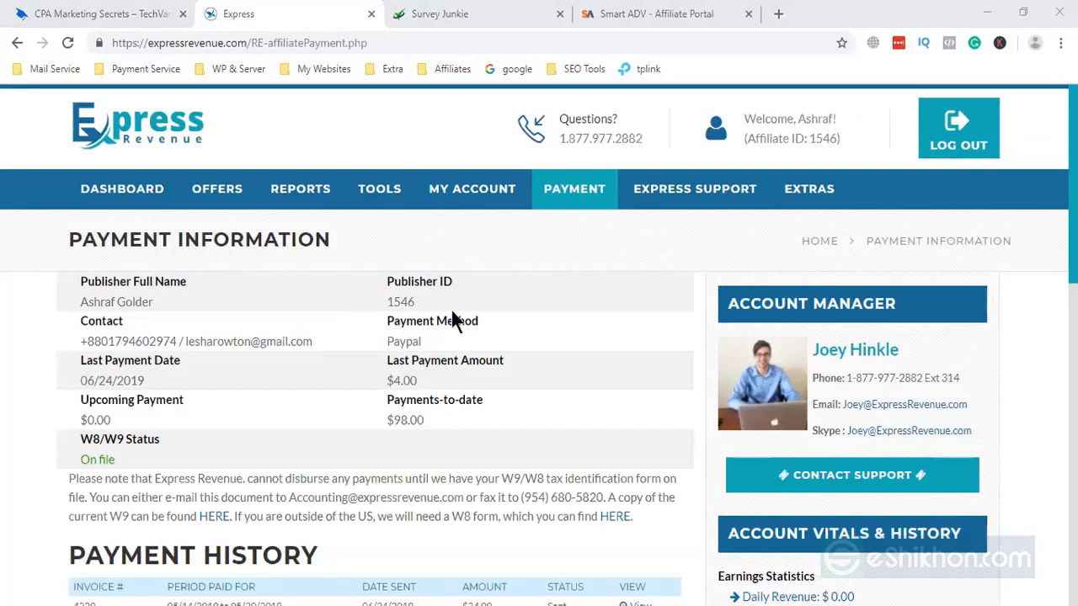
scroll(497, 313, down, 1)
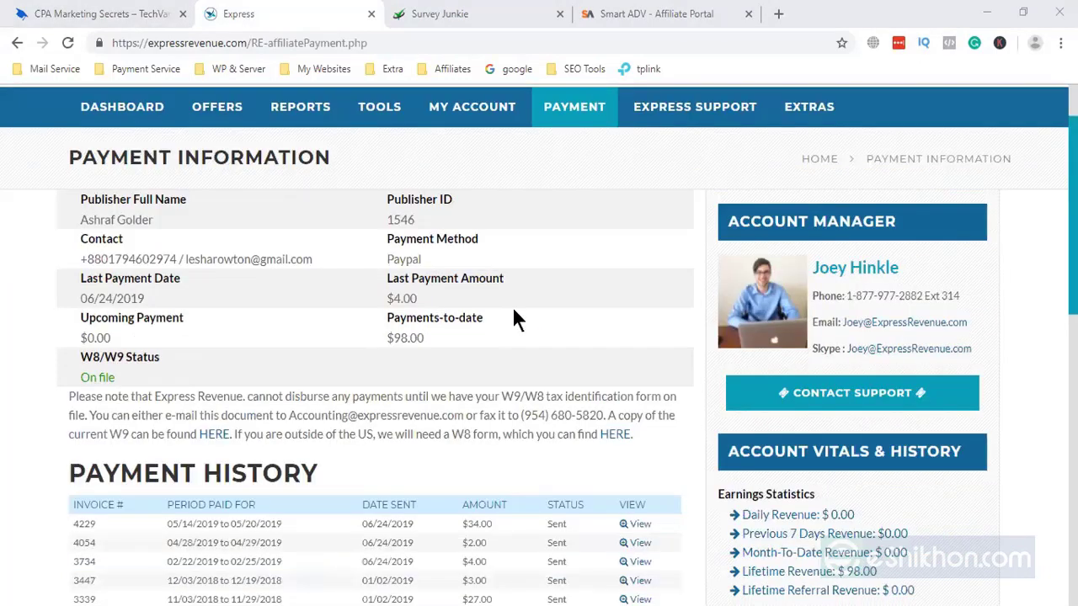
scroll(516, 319, down, 1)
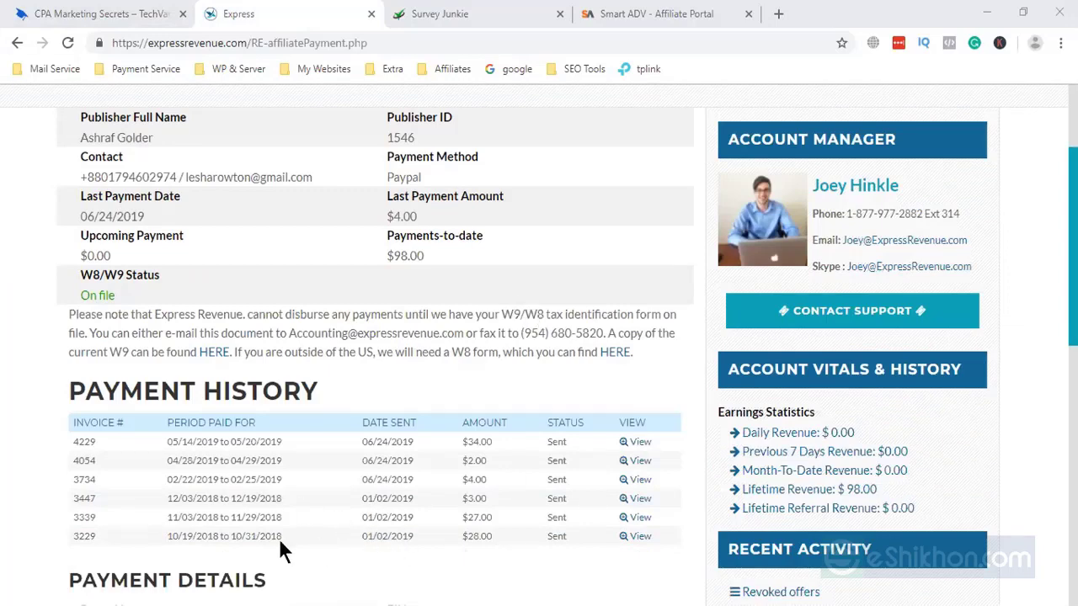
- Highlight the 01/02/2019 date of the last payment row, then scroll on to Payment Details
double_click(378, 536)
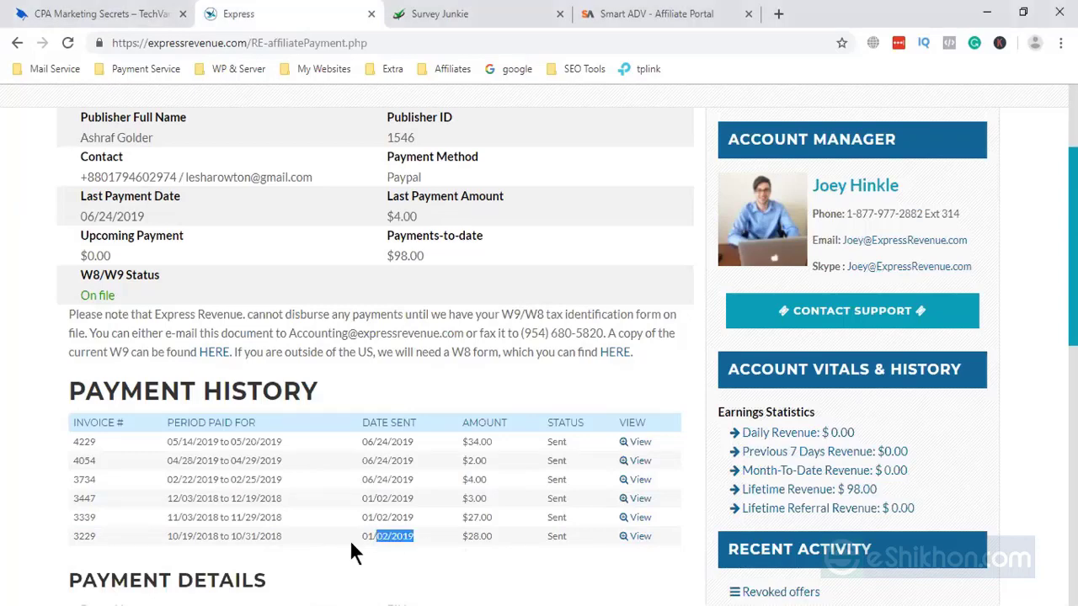
click(380, 533)
drag(351, 536, 364, 543)
click(416, 534)
click(365, 541)
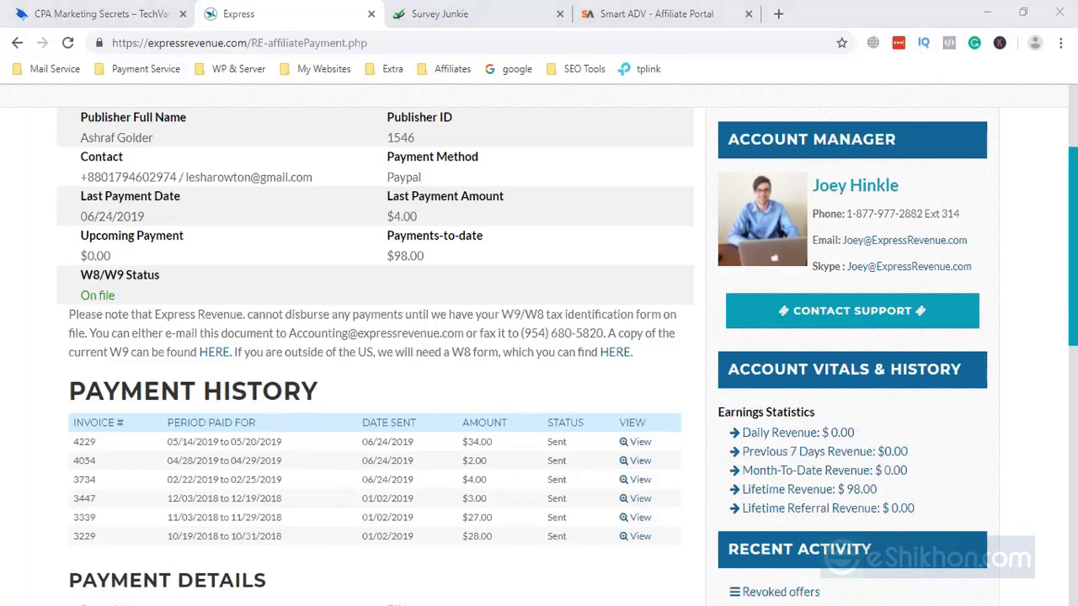
scroll(890, 568, down, 3)
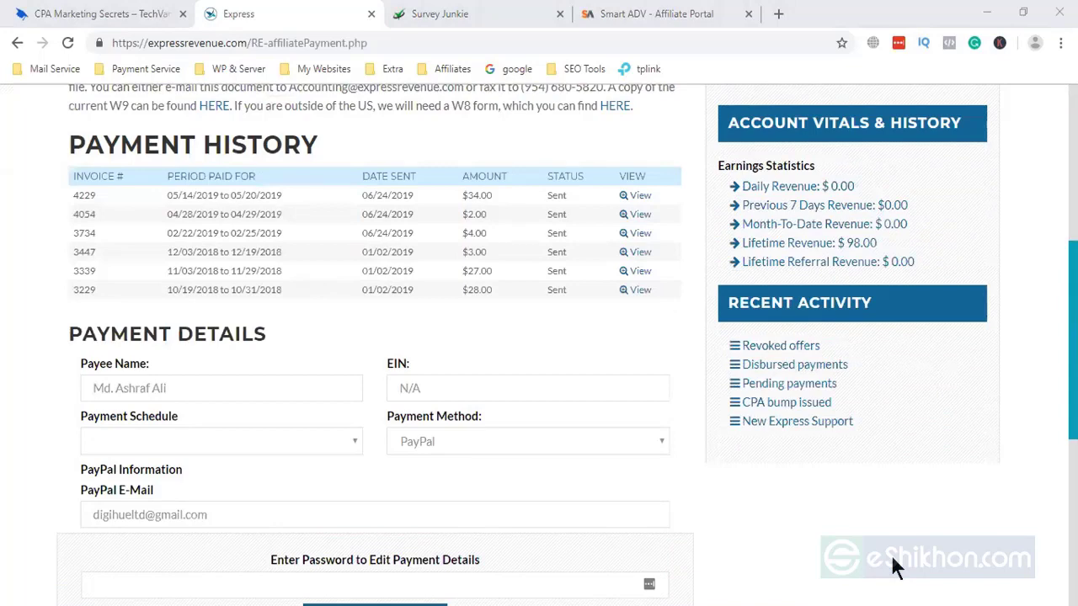
- Open the statement for payment 4229 and highlight its Pay To e-mail address
click(638, 199)
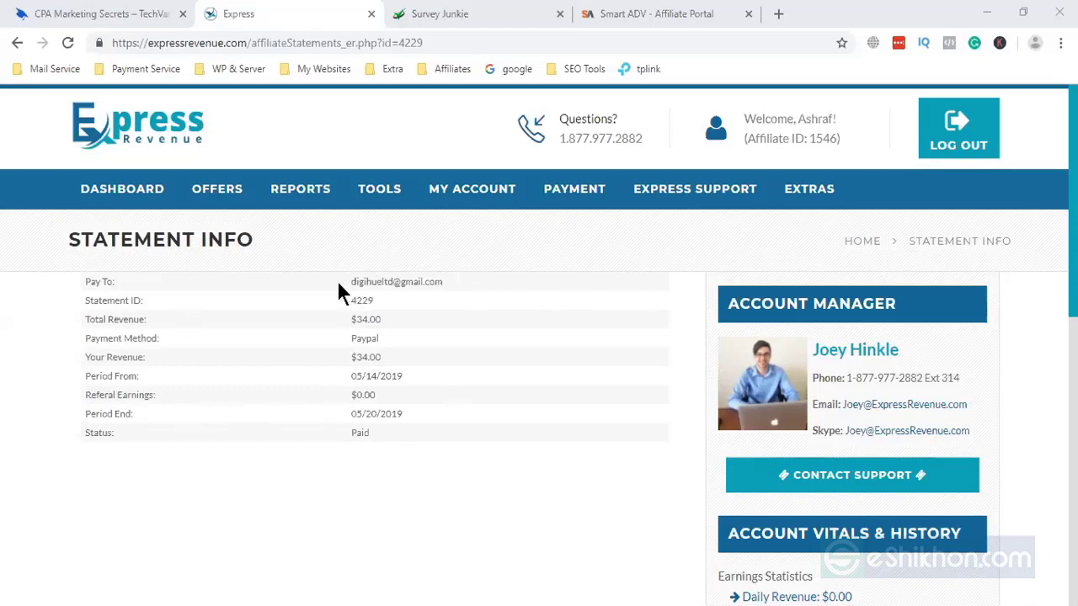
drag(341, 282, 349, 283)
click(464, 262)
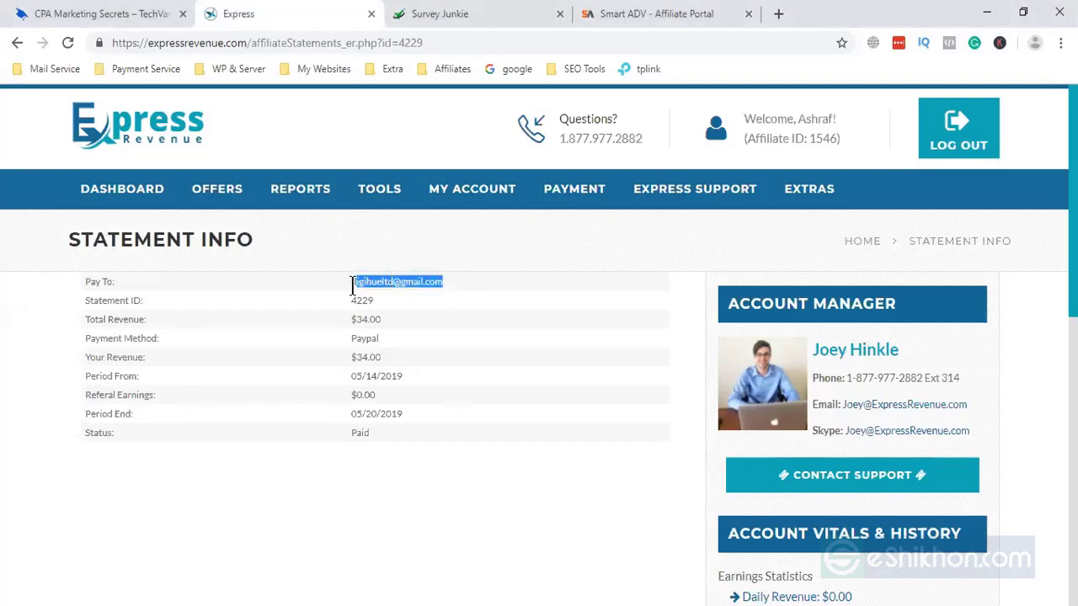
click(302, 372)
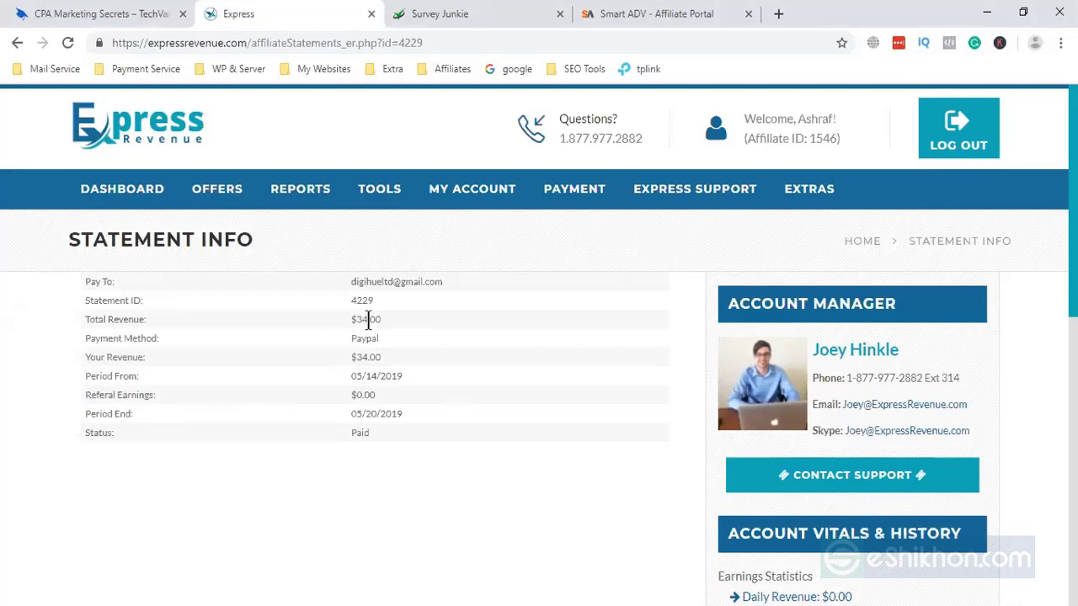
- Highlight the statement's Period From 05/14/2019 and Period End dates and its Paid status
drag(352, 376, 404, 377)
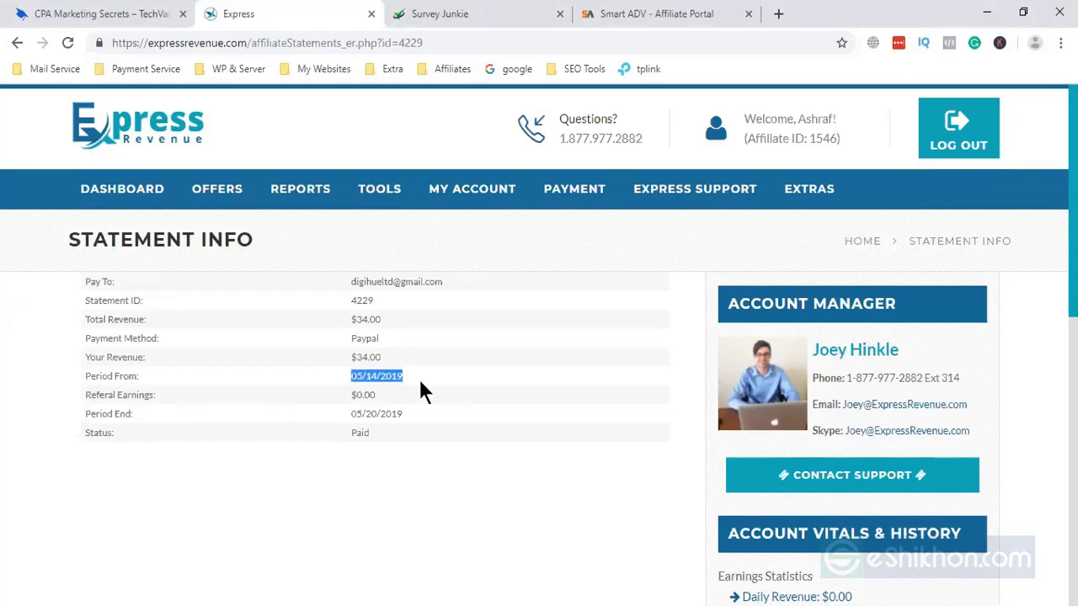
click(405, 380)
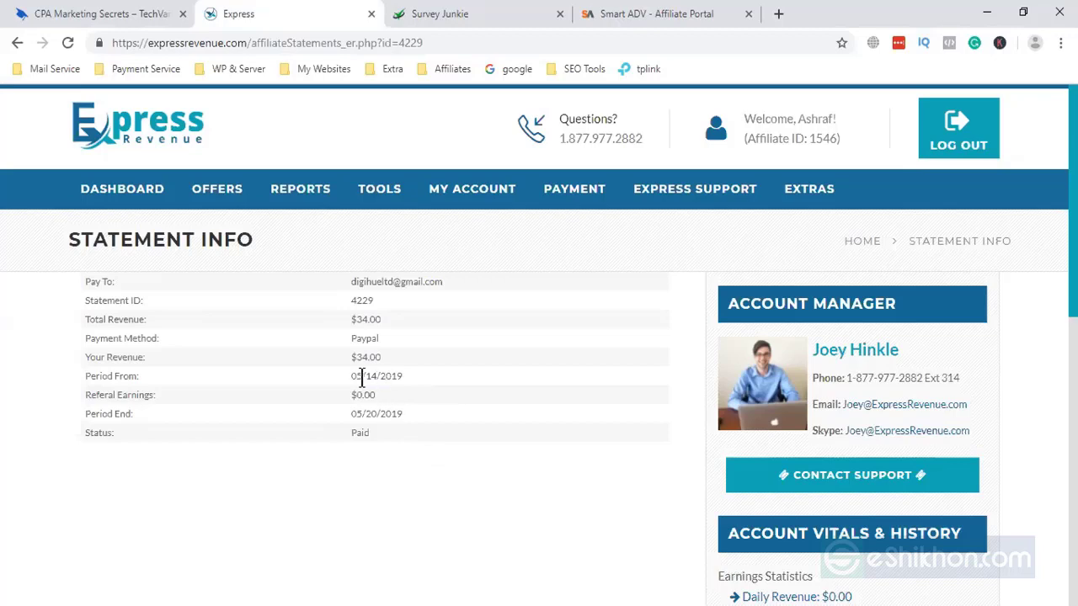
drag(357, 377, 389, 377)
drag(355, 414, 435, 430)
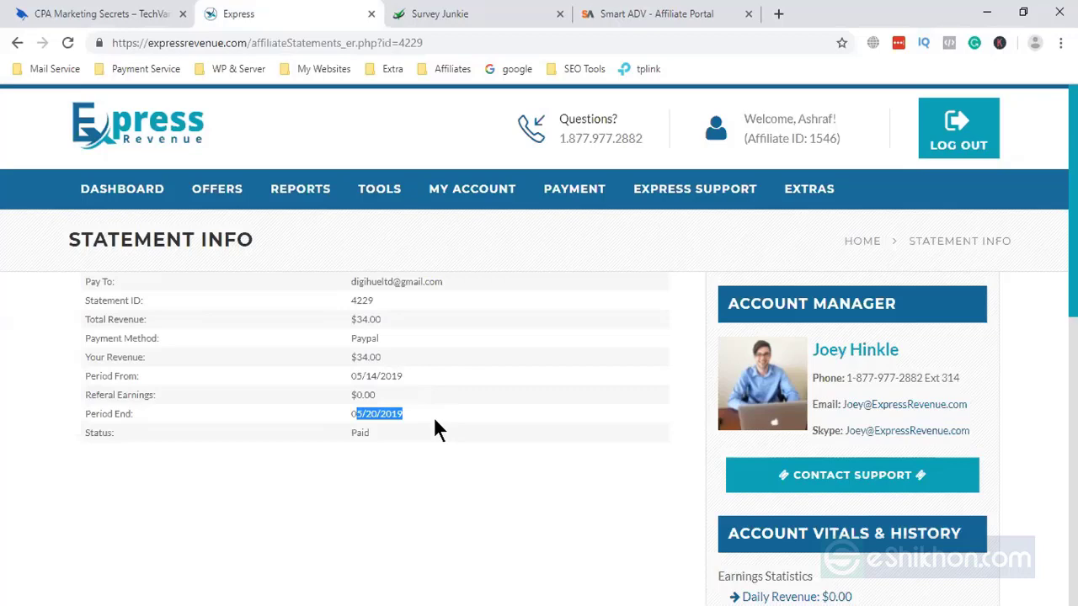
click(344, 476)
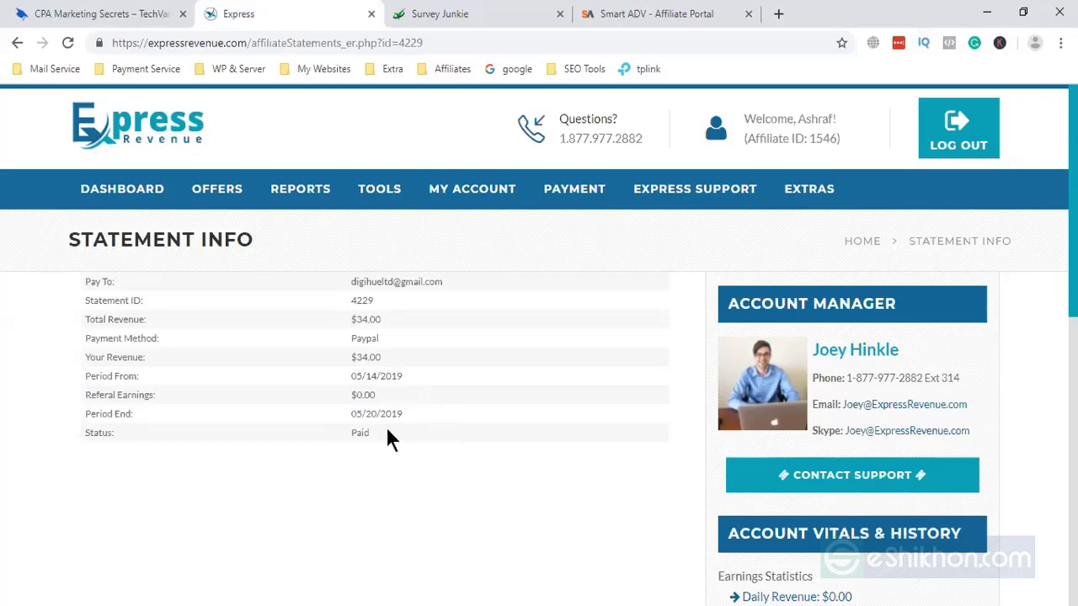
drag(385, 433, 354, 434)
- Switch to the Smart ADV dashboard and inspect the 12 Months earnings row
click(625, 12)
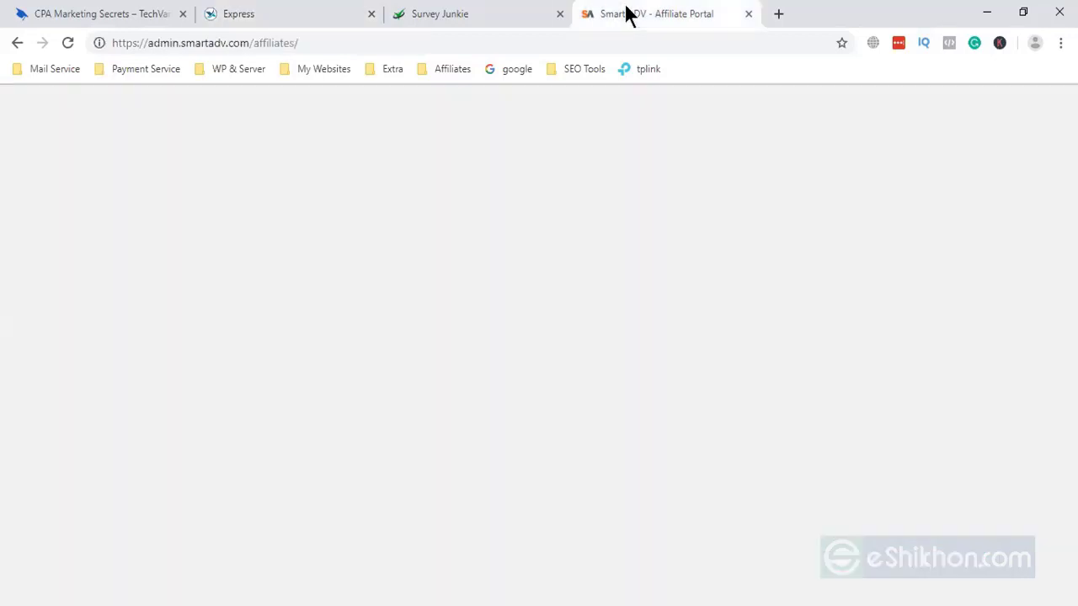
scroll(394, 421, down, 1)
scroll(395, 421, up, 1)
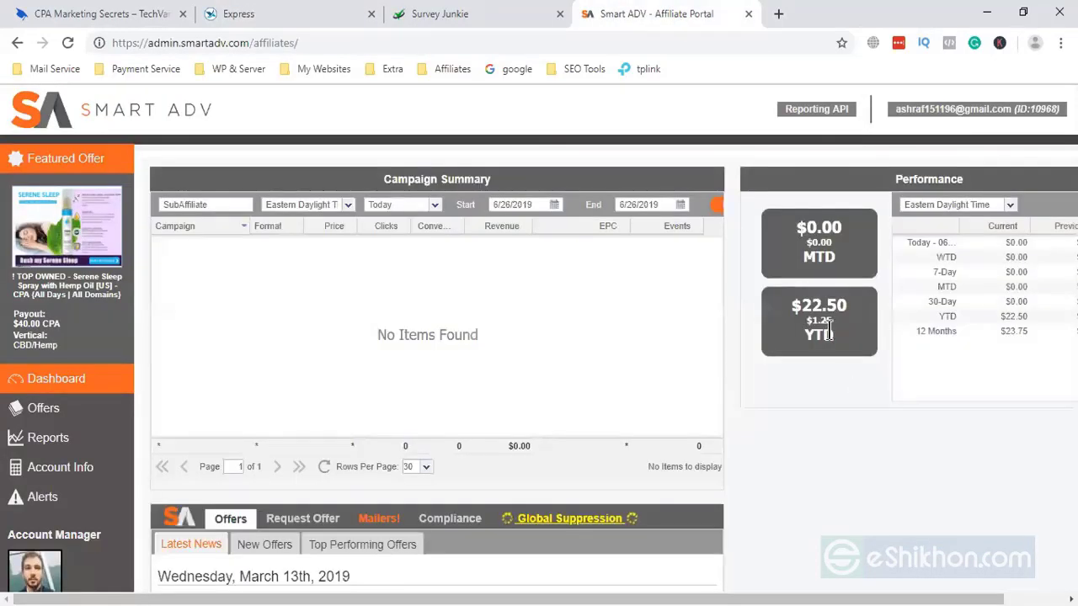
click(1012, 331)
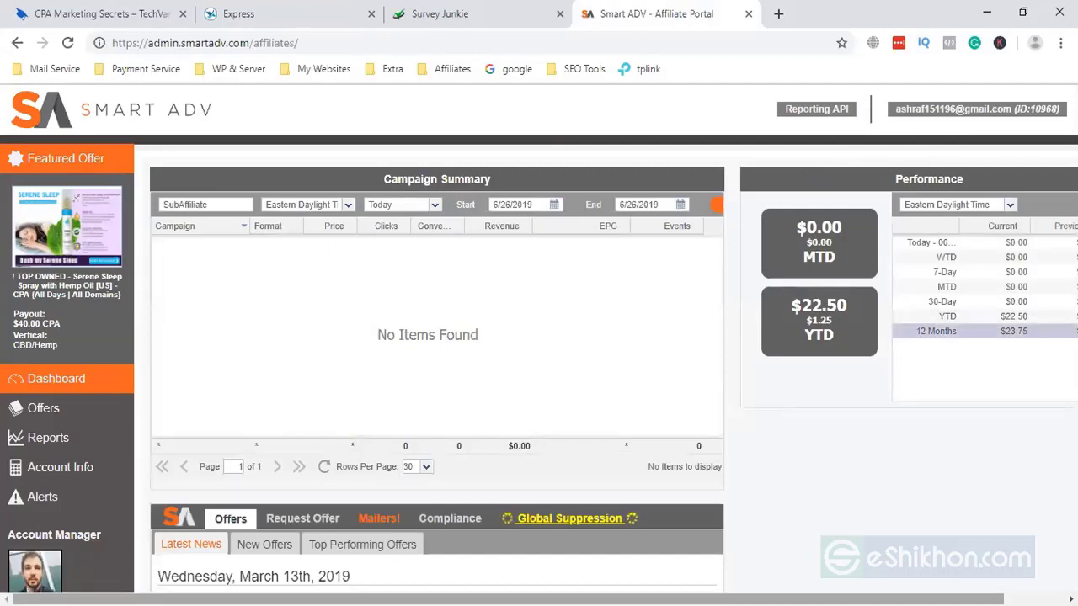
scroll(1014, 413, right, 2)
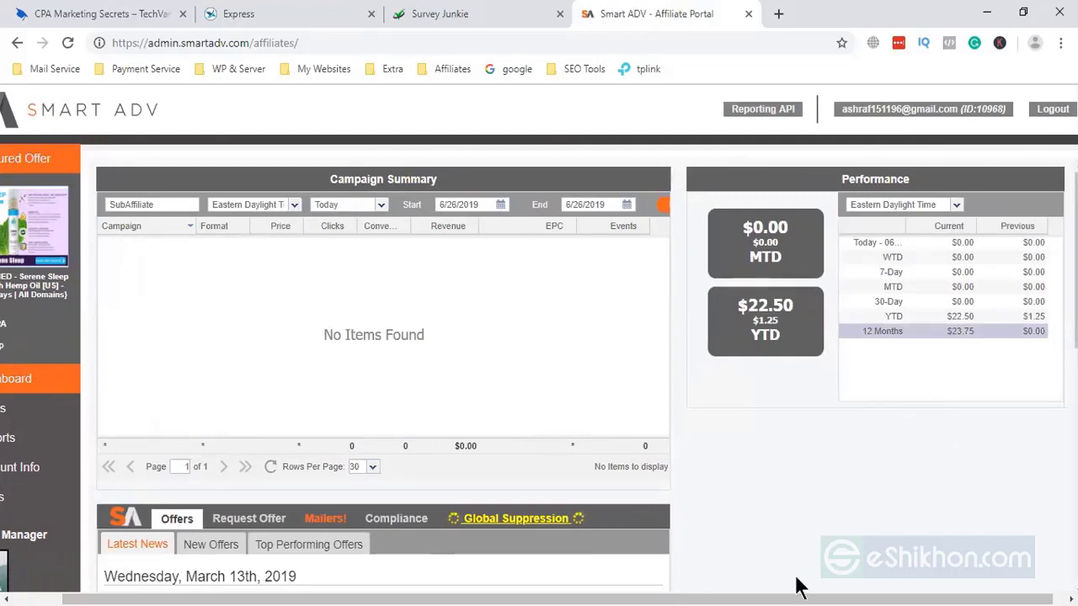
scroll(796, 579, left, 1)
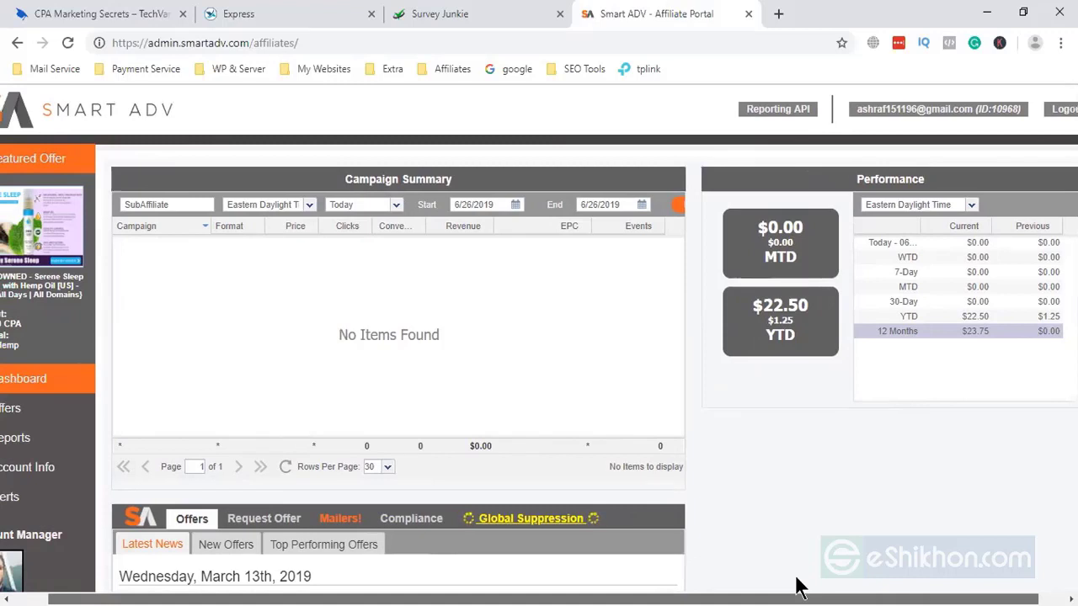
scroll(796, 578, left, 2)
scroll(920, 403, left, 1)
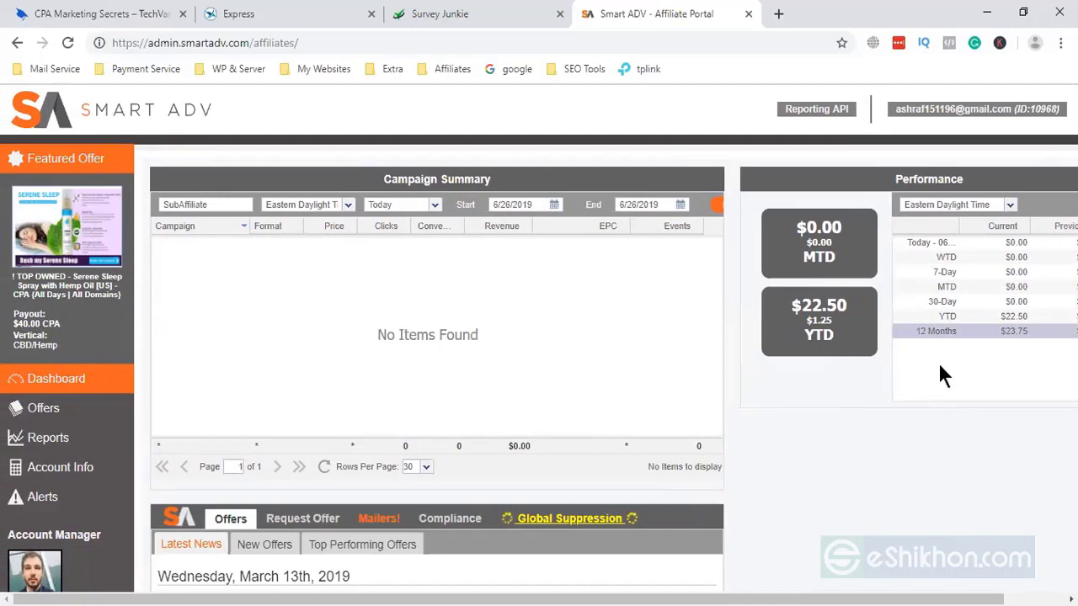
- Look at the Smart ADV offers list, then return to the dashboard's campaign summary
click(44, 409)
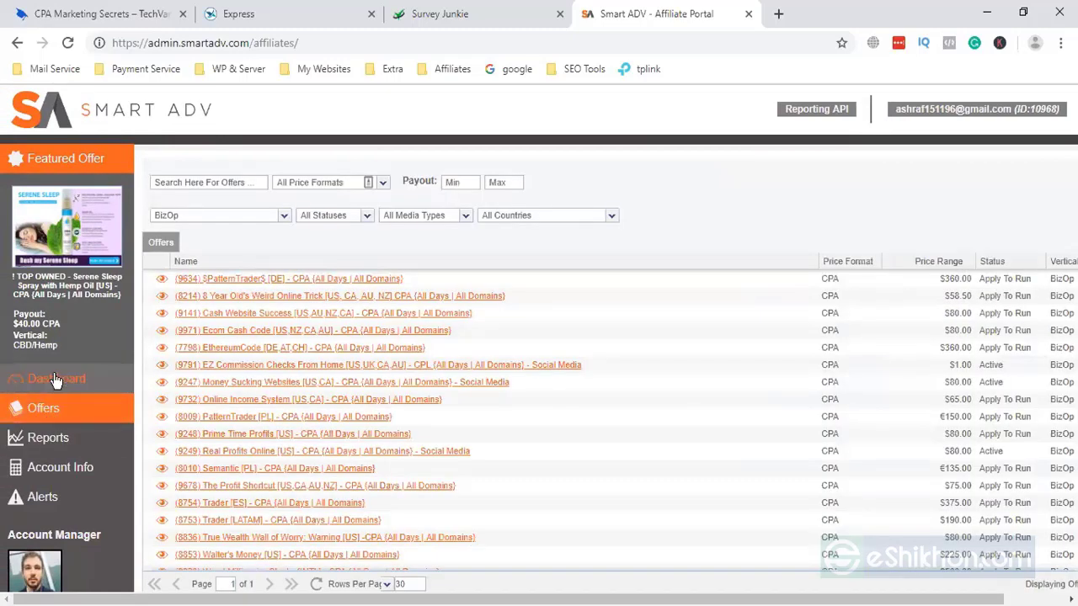
click(53, 380)
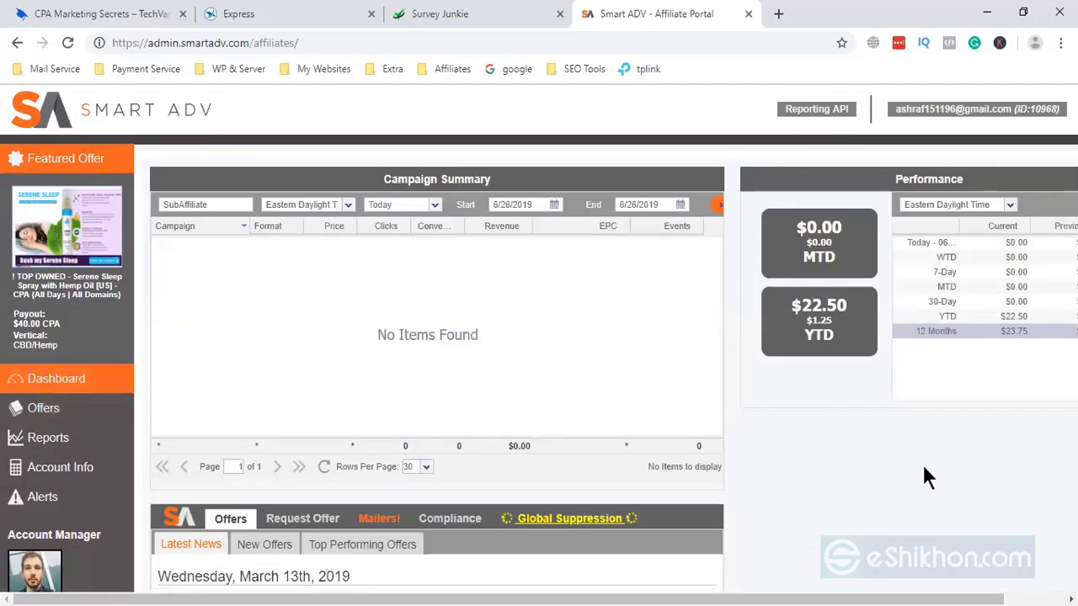
scroll(777, 470, down, 3)
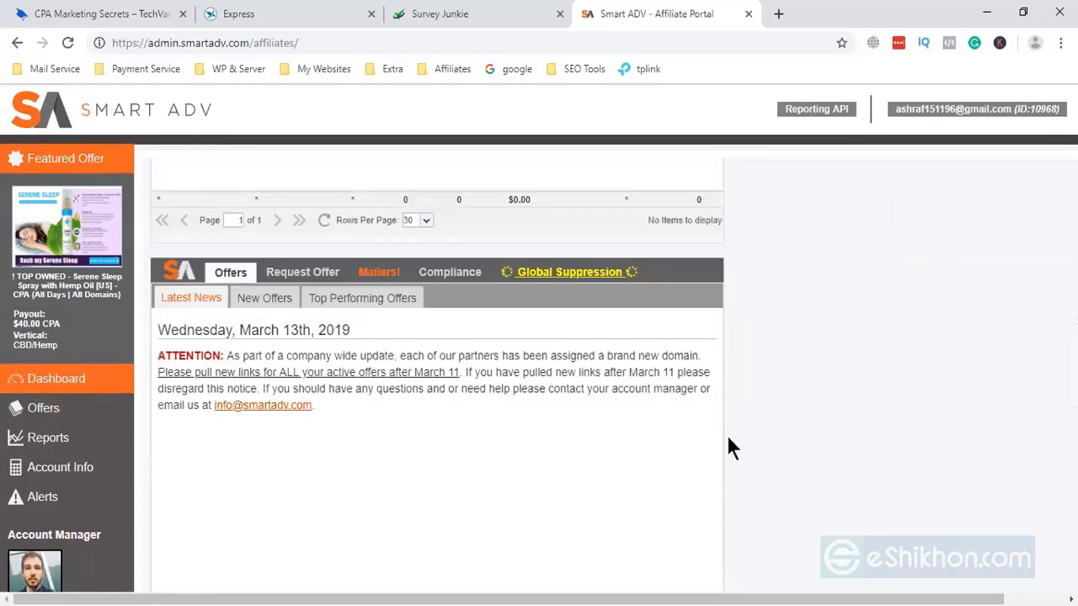
scroll(729, 442, up, 3)
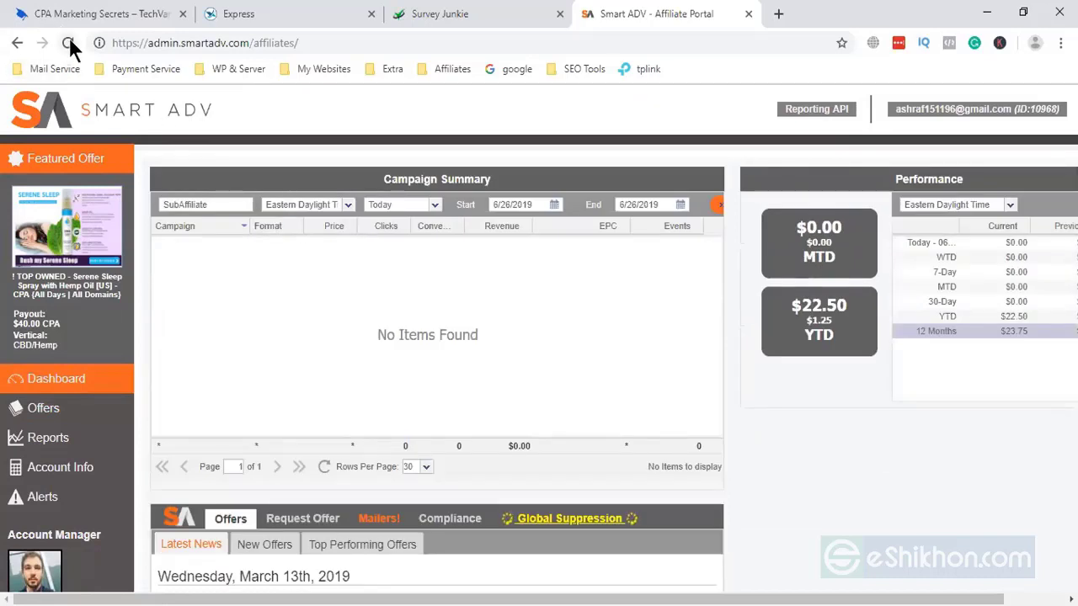
- Reload the Smart ADV dashboard to show $22.50 year-to-date earnings
click(69, 42)
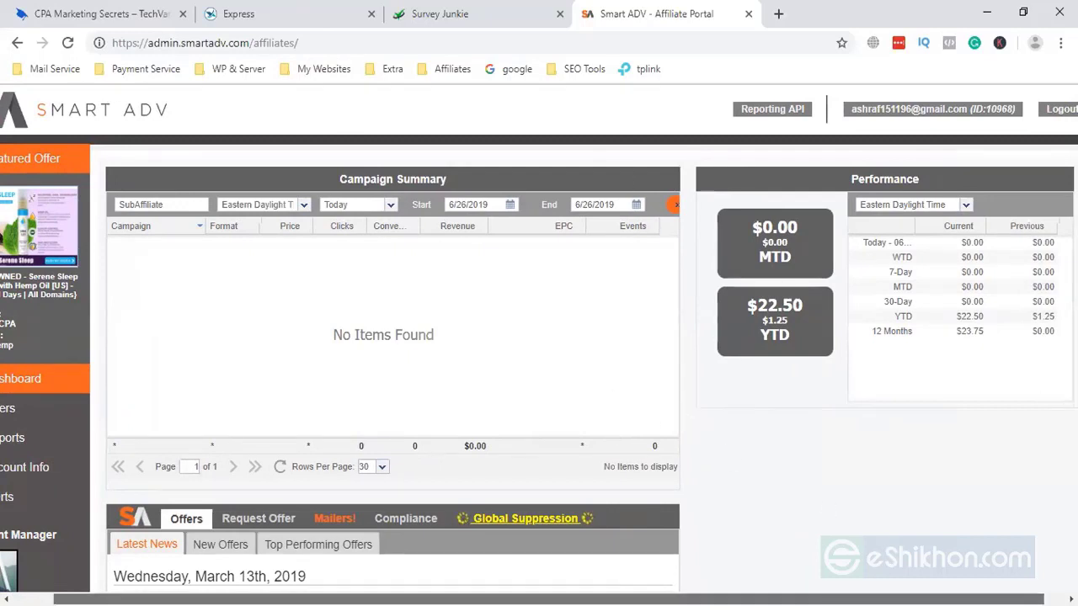
scroll(539, 349, left, 1)
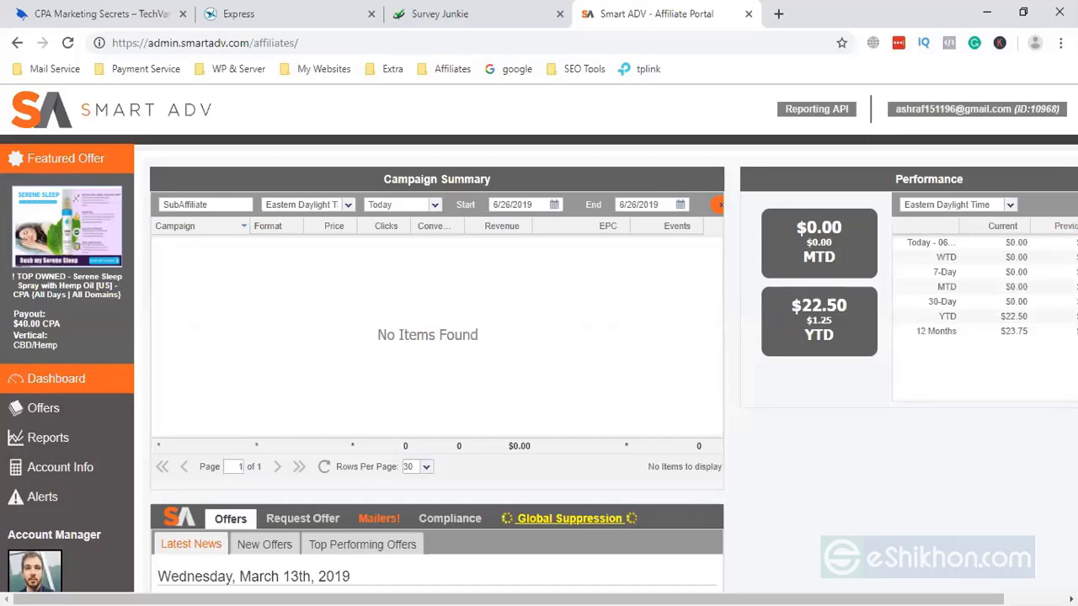
scroll(784, 547, down, 3)
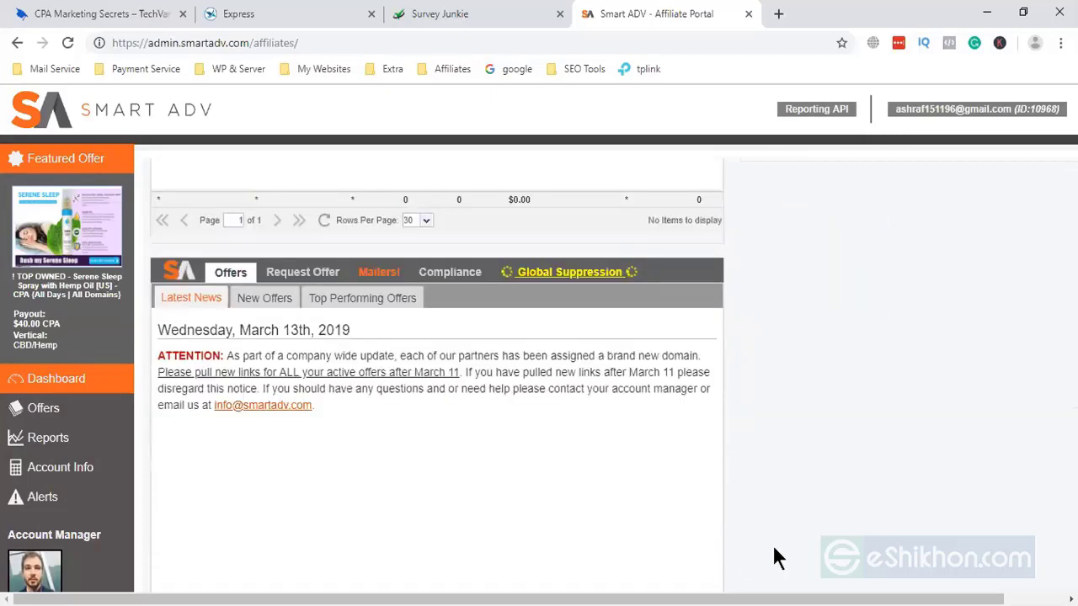
scroll(773, 547, up, 3)
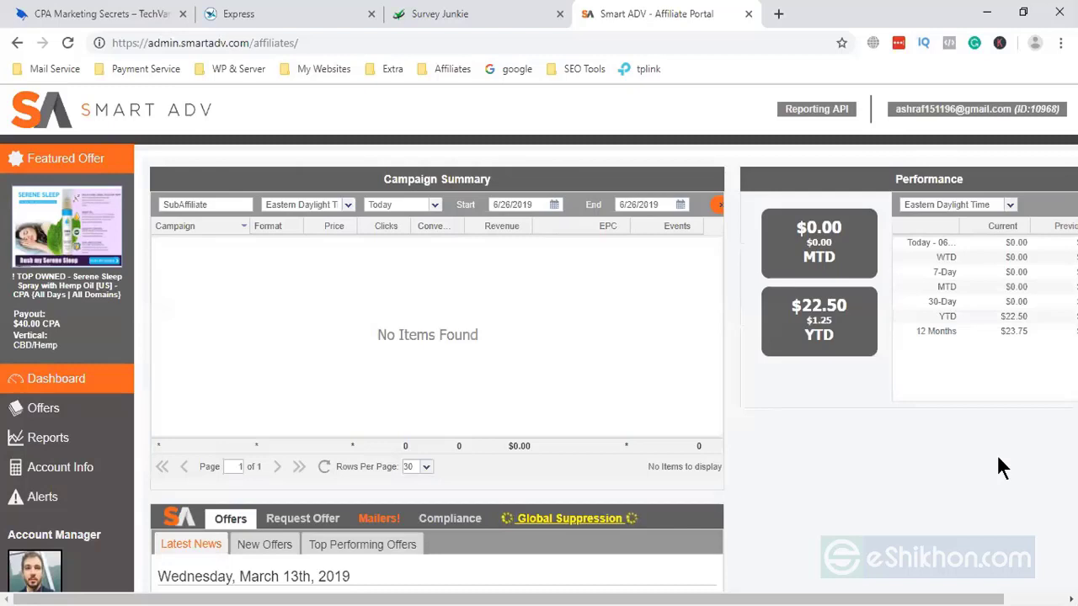
- Switch back to the TechVarsity CPA Marketing Secrets course page
click(100, 14)
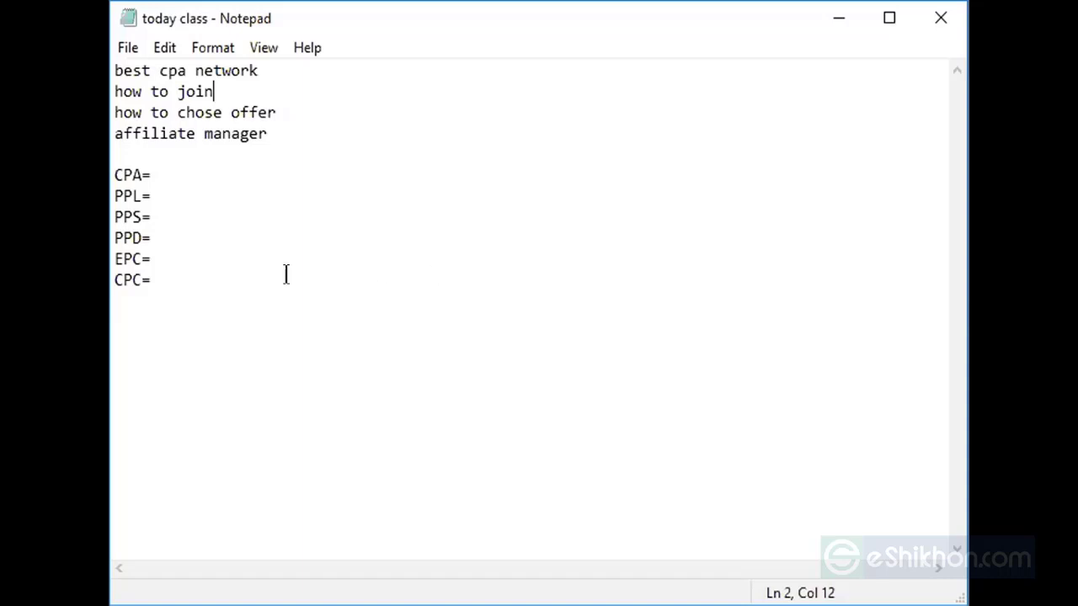
click(147, 168)
click(145, 208)
click(147, 186)
click(148, 237)
drag(155, 231, 116, 190)
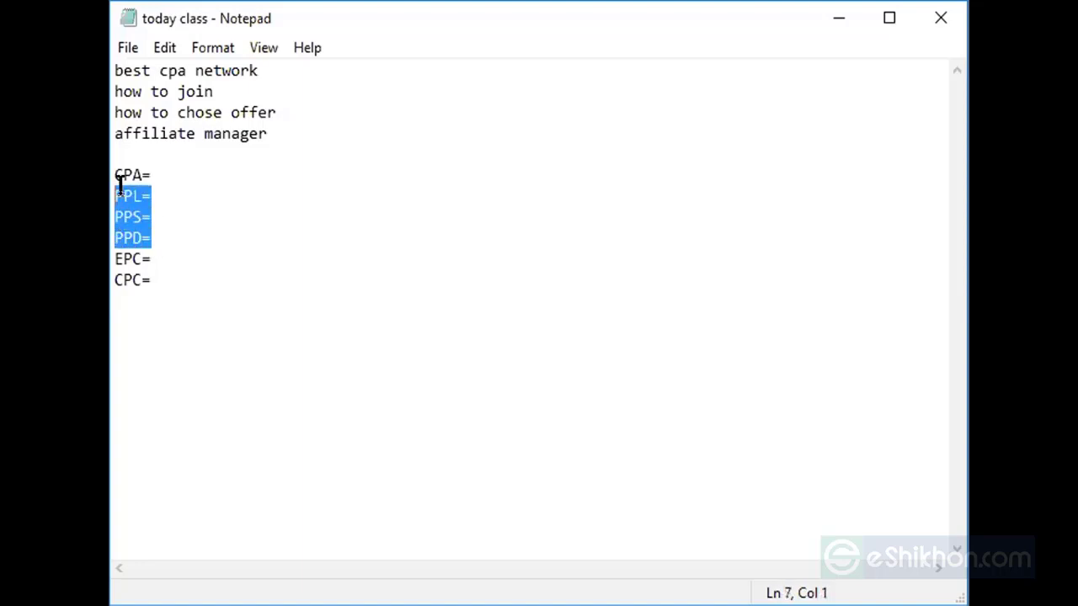
click(178, 231)
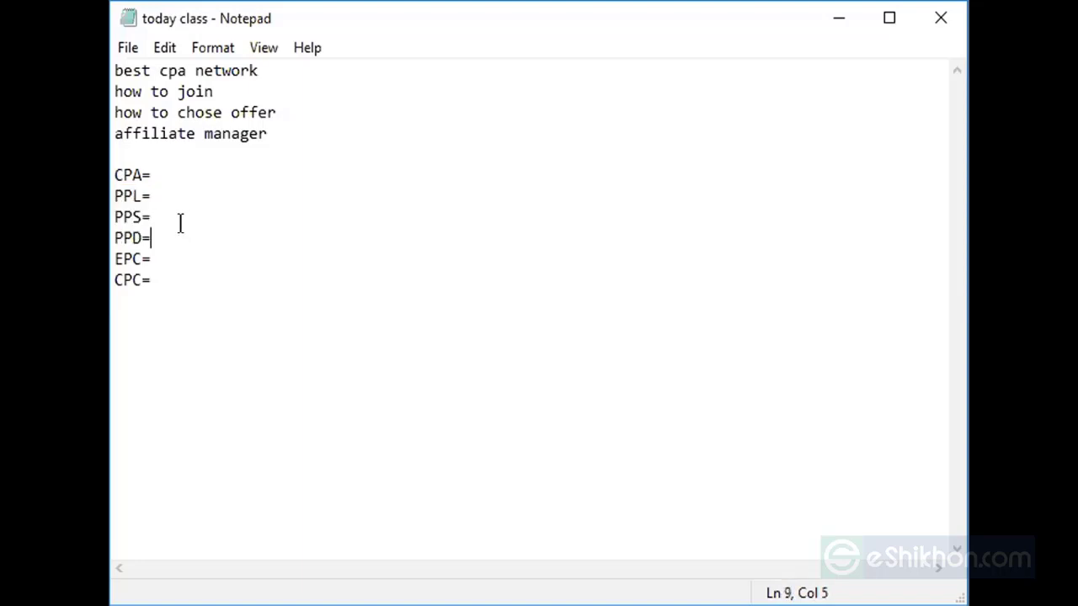
drag(148, 231, 114, 192)
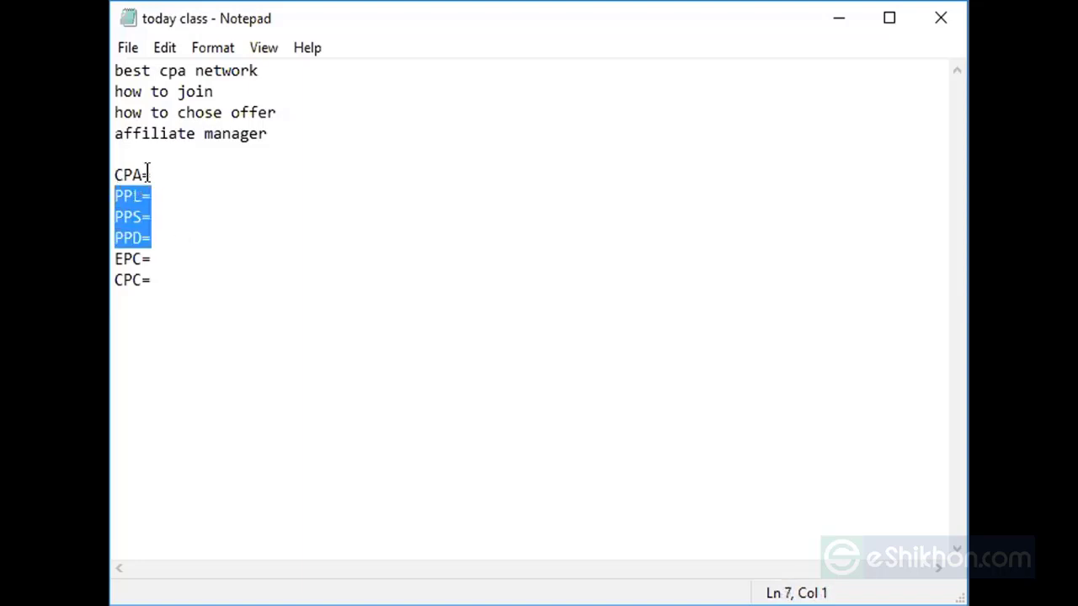
click(144, 174)
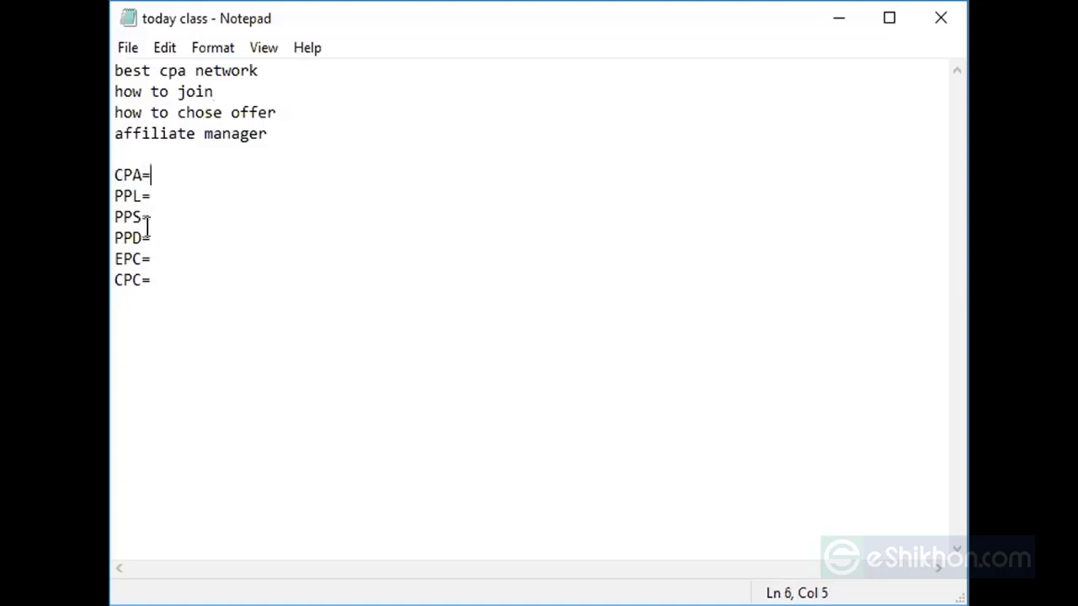
drag(148, 239, 123, 191)
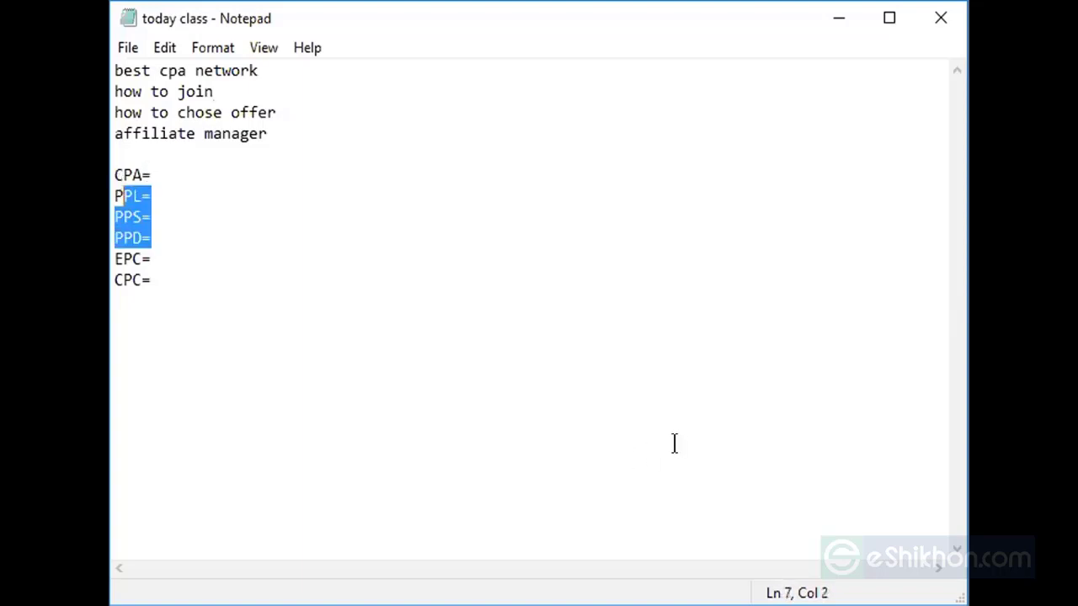
click(155, 227)
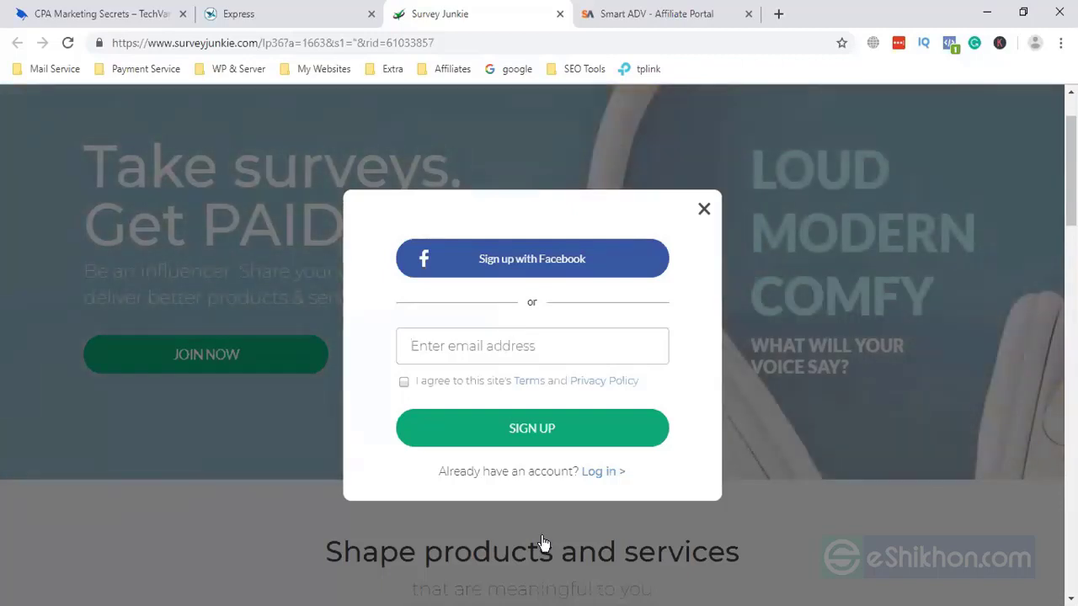
- Switch from the Survey Junkie pop-up to the TechVarsity CPA Marketing Secrets tab
click(135, 13)
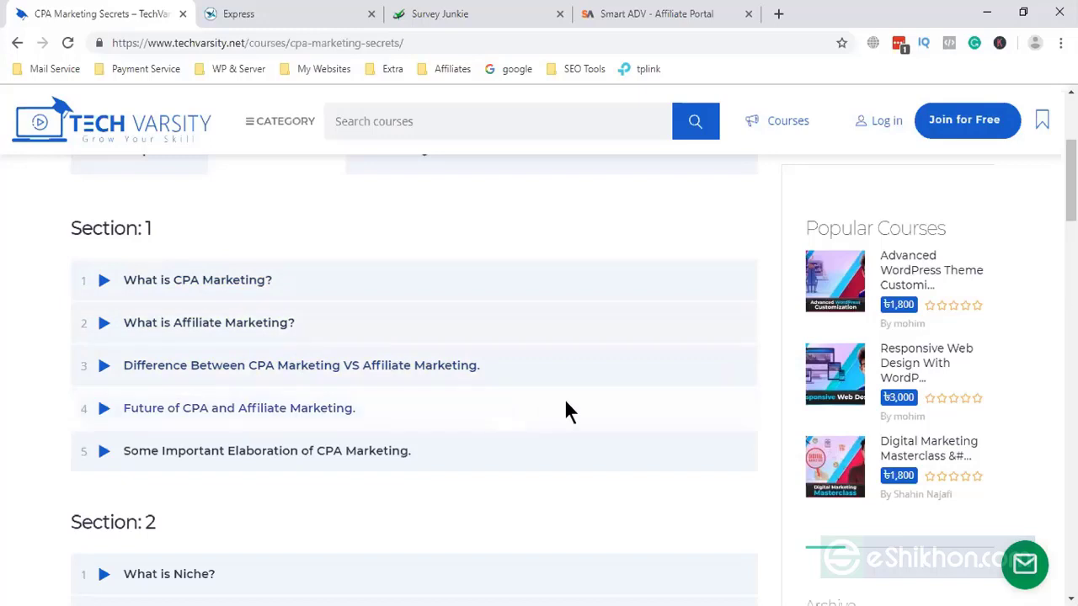
scroll(143, 381, down, 1)
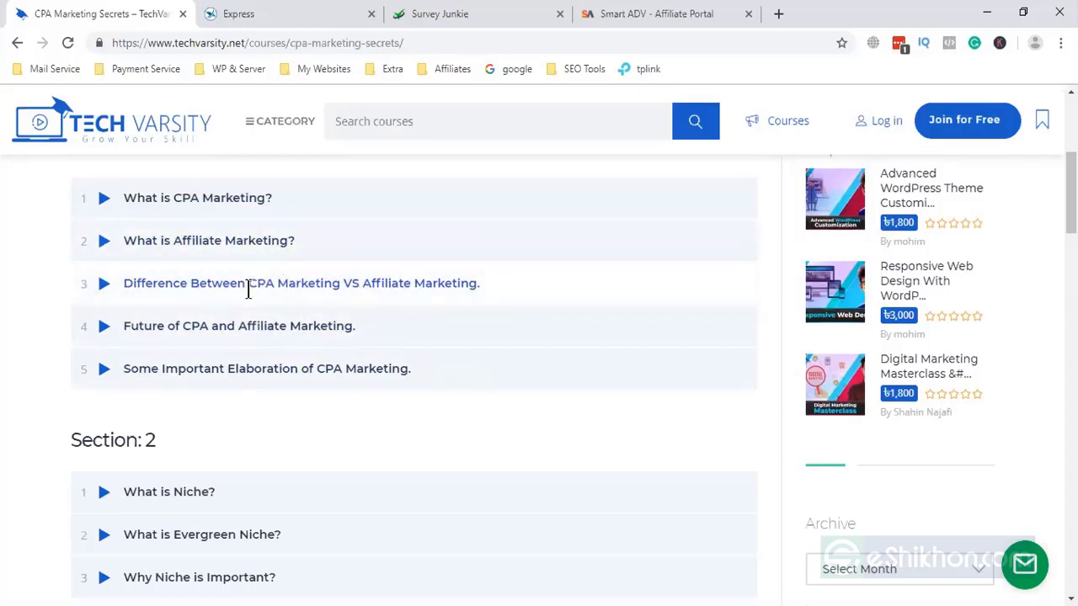
scroll(152, 334, down, 1)
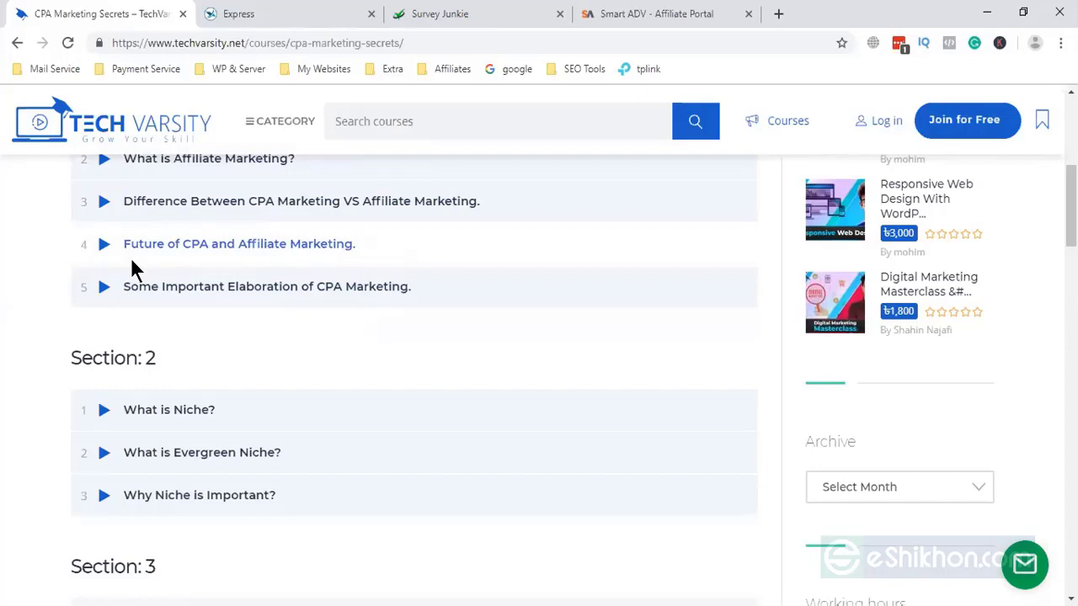
right_click(133, 271)
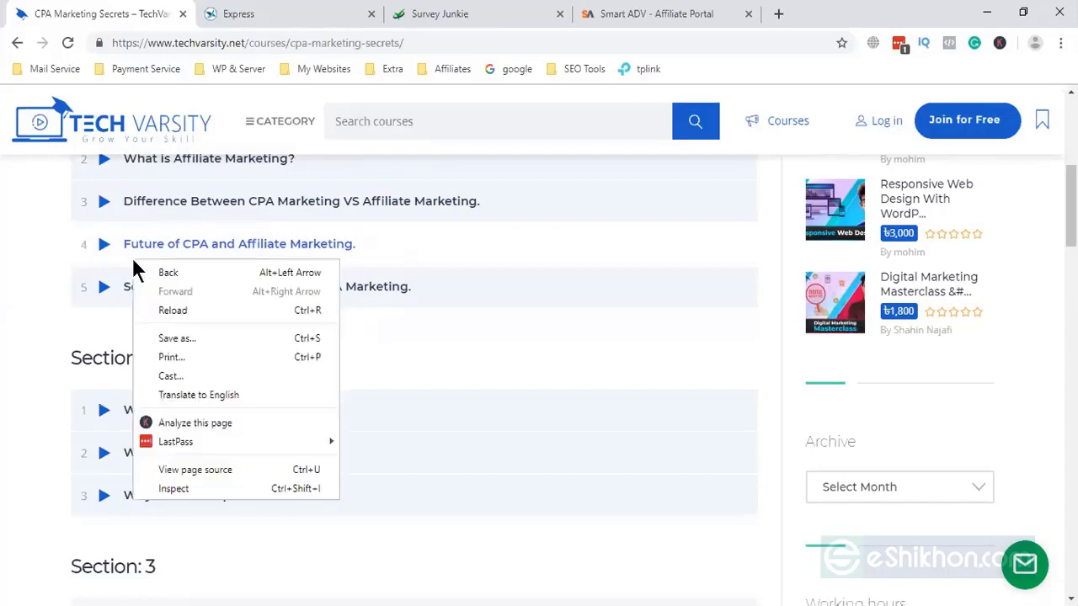
click(640, 402)
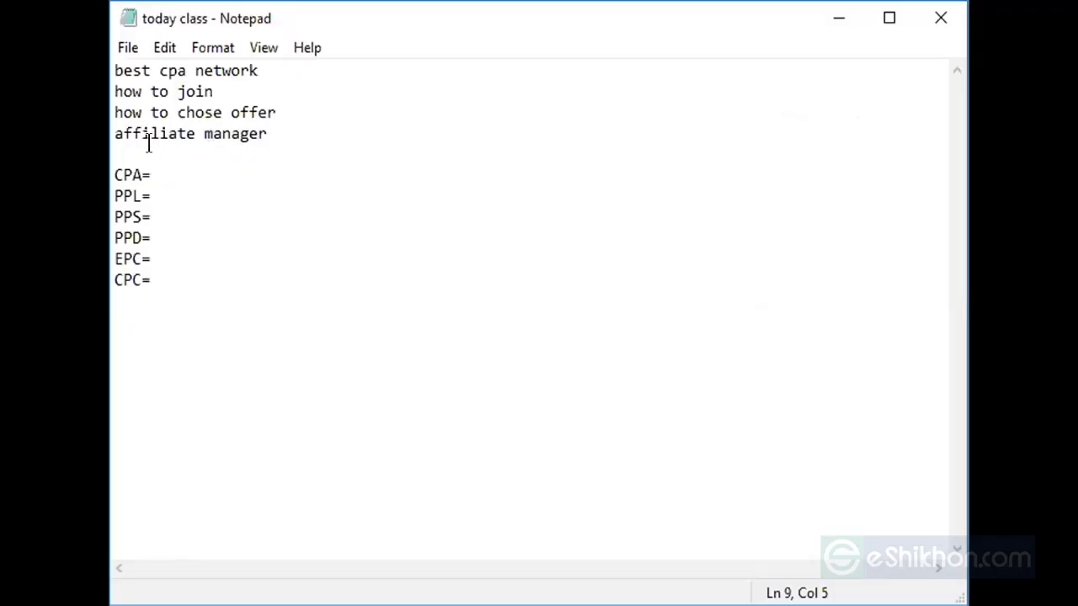
- Define CPA as Cost Per Action and PPL as Pay Per Lead in the notes
click(155, 172)
click(147, 212)
click(163, 167)
text(C)
text(ost)
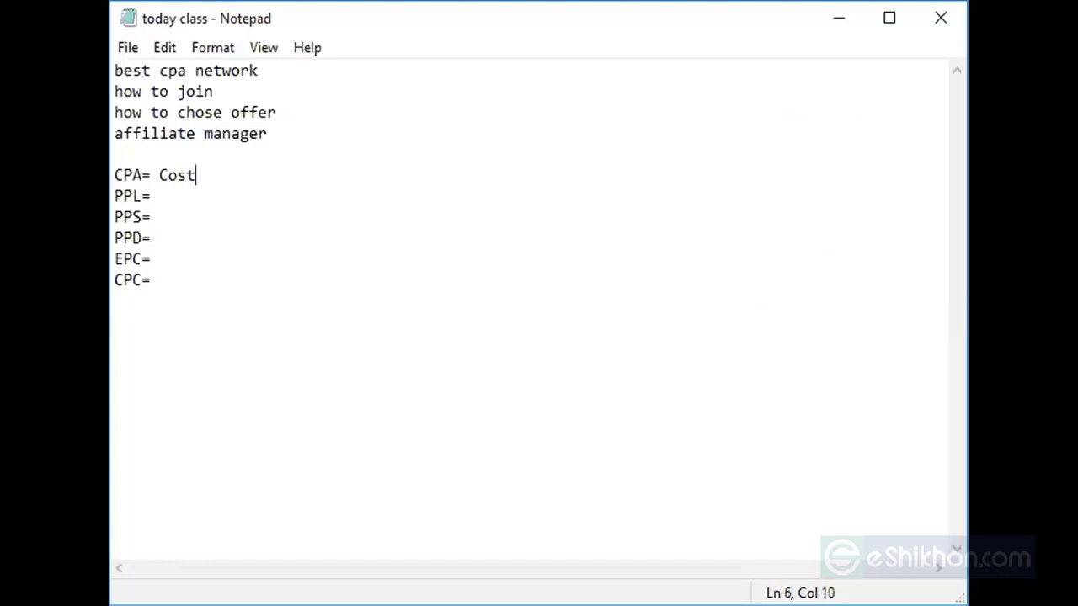
text( Per Action)
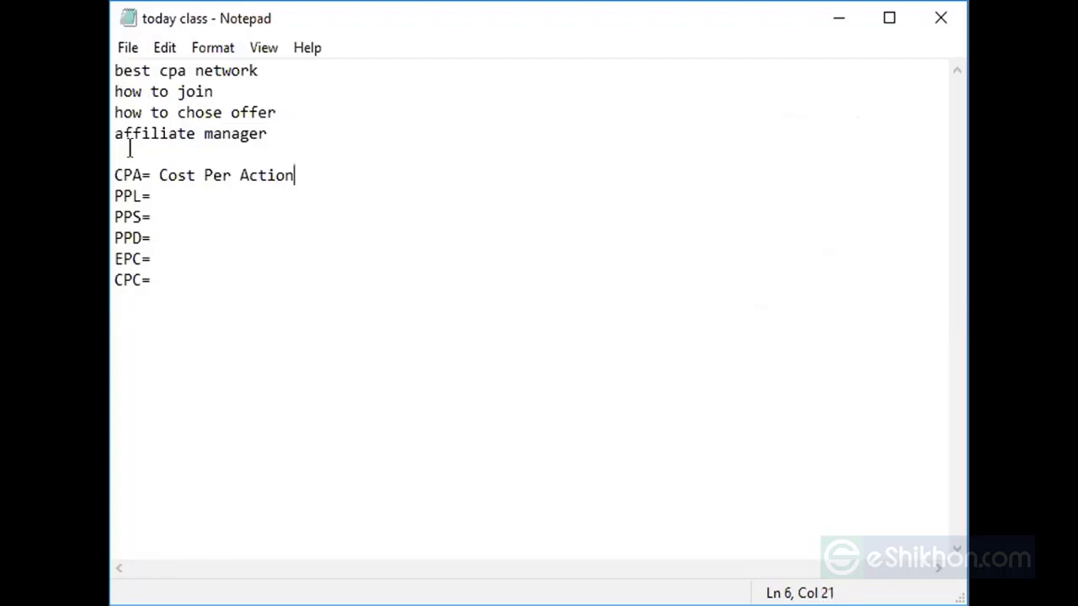
click(160, 195)
text(ay Per Lead)
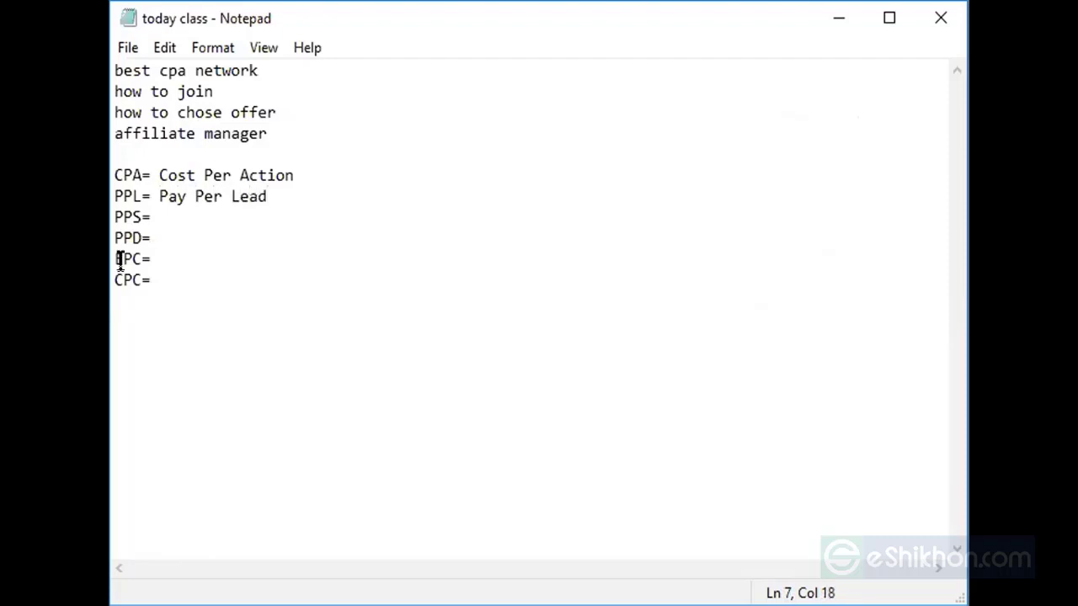
- Define PPS as Pay Per Sale and PPD as Pay Per Download, and begin EPC as Earning Per click
click(160, 218)
text(Pay P)
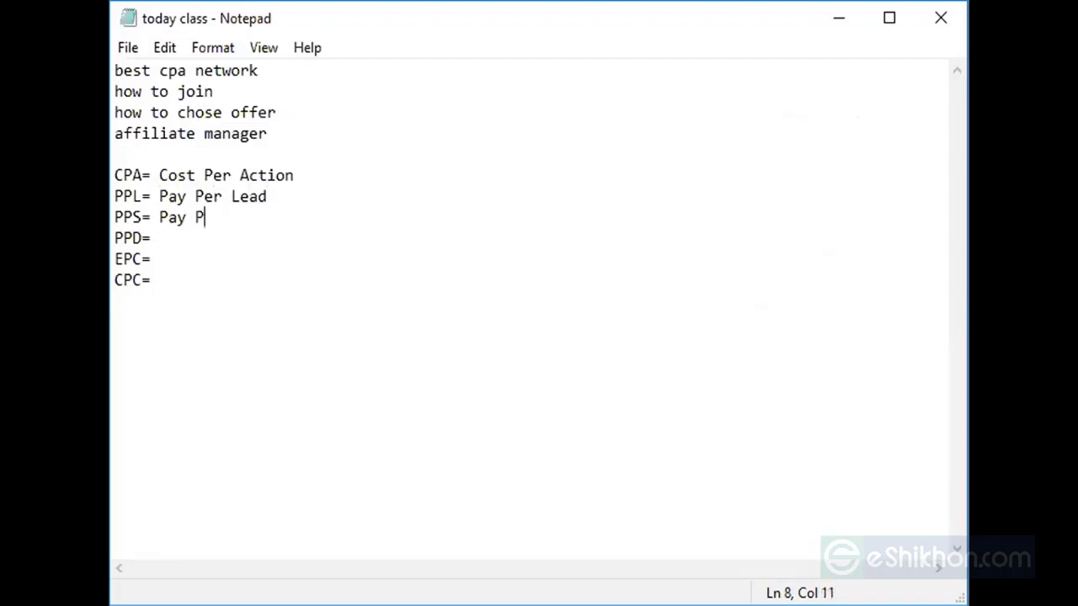
text(er Sale)
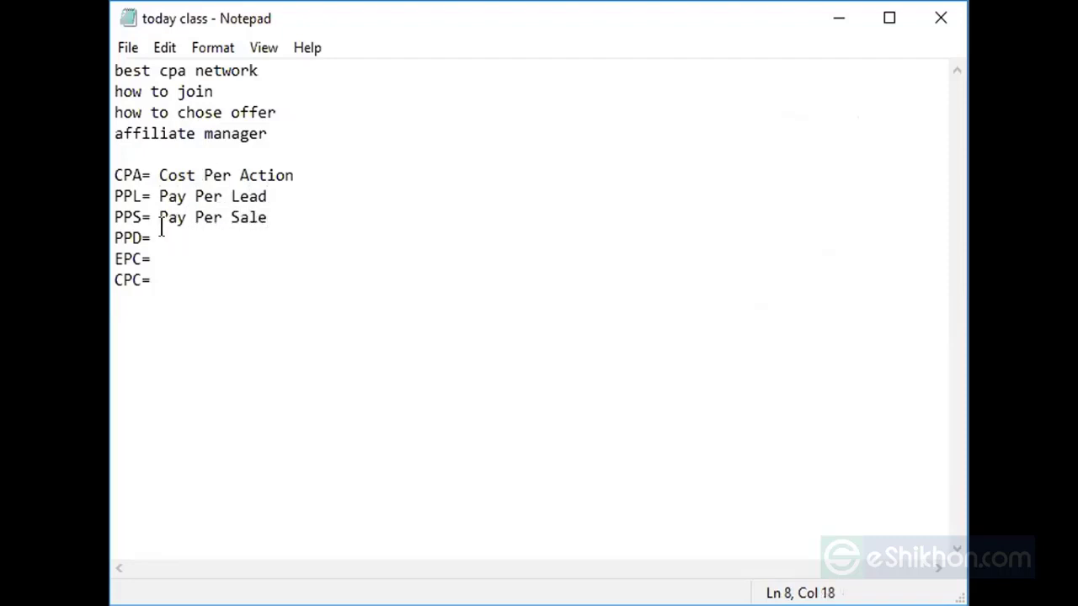
key(Down)
text(Pay Per Do)
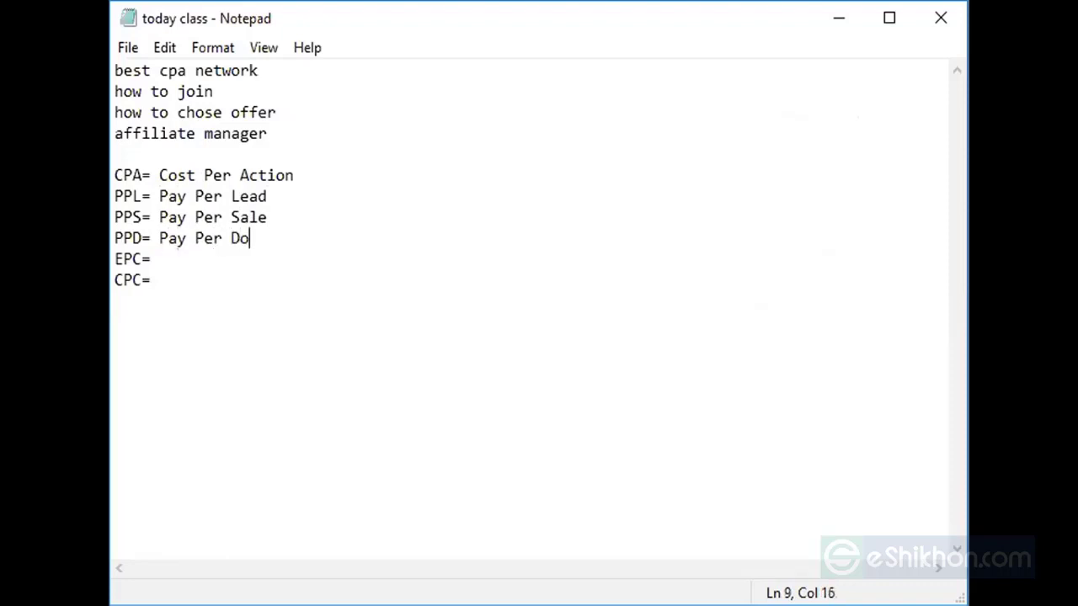
text(wnload)
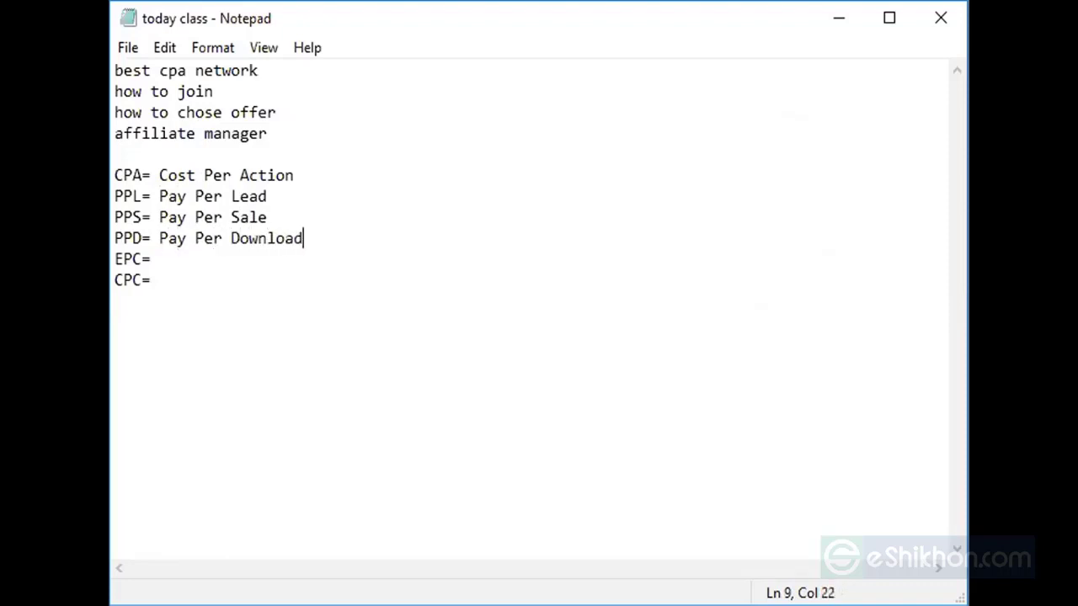
key(Down)
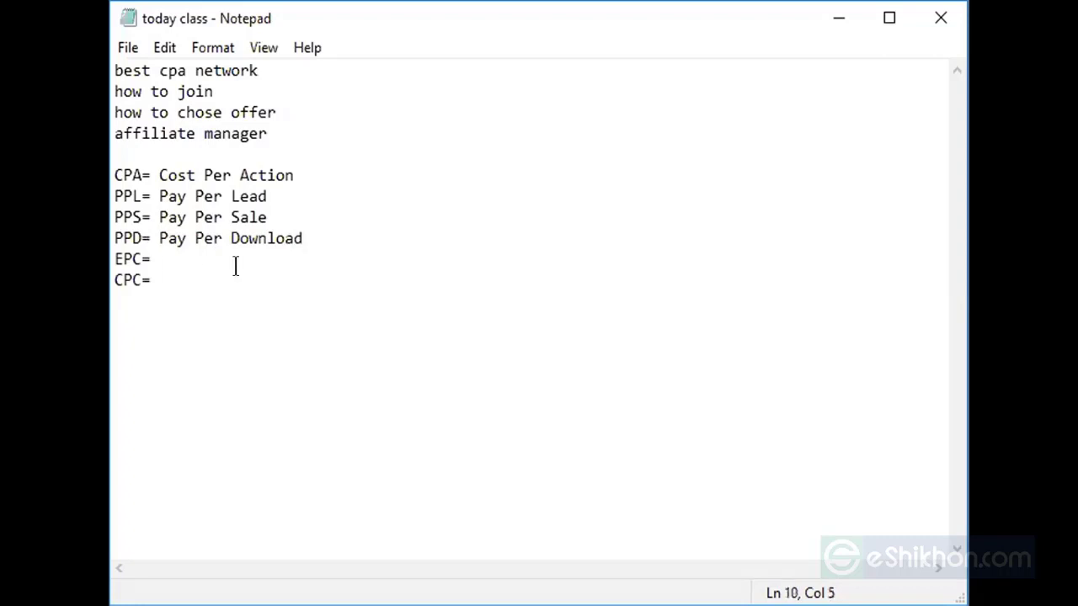
text(Earning P)
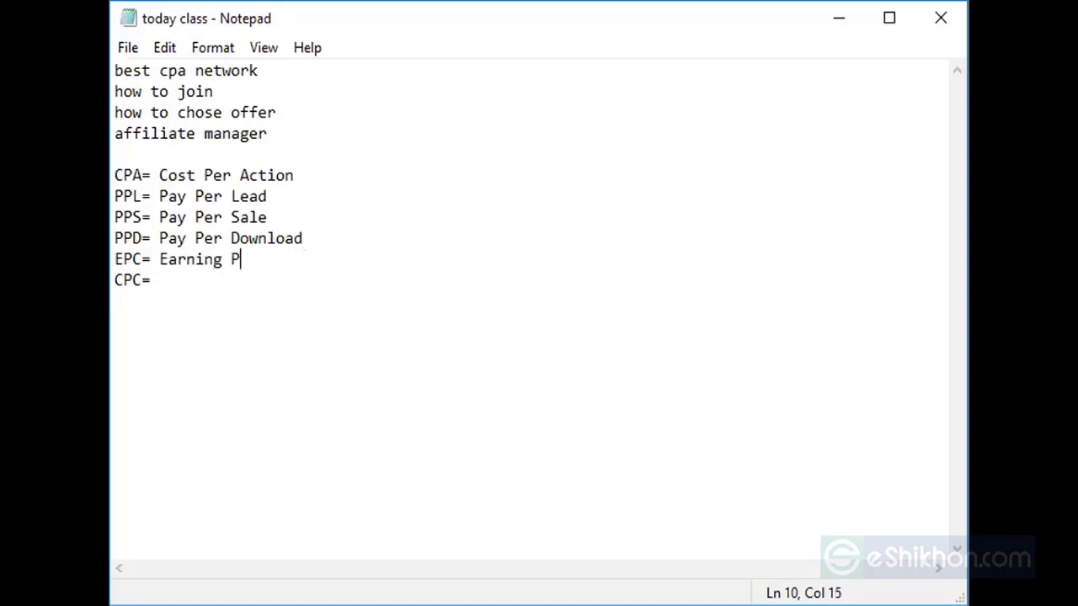
text(er click)
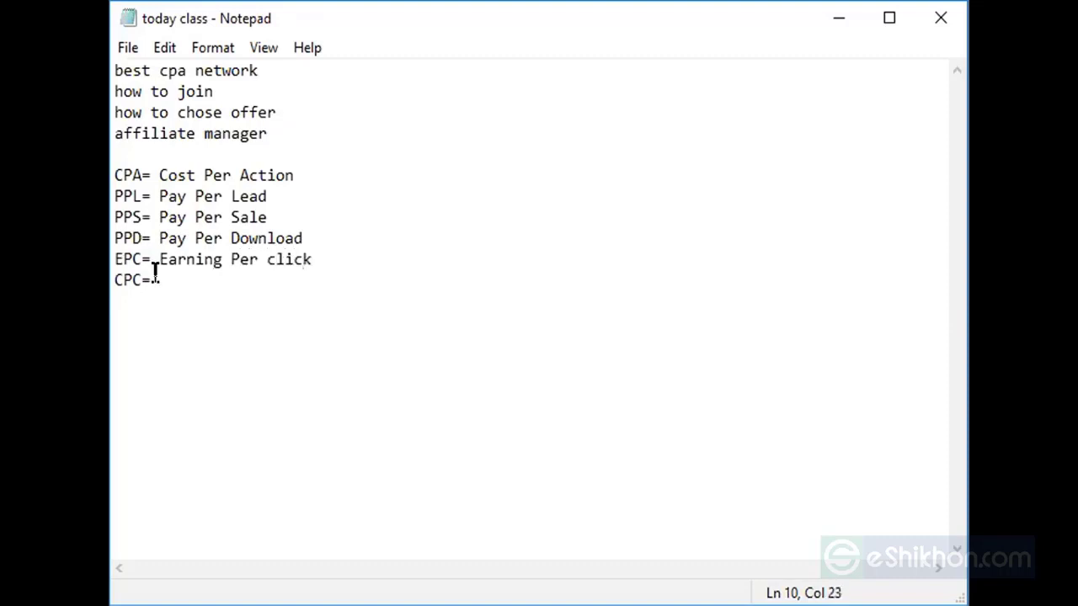
- Define CPC as Cost Per Click, correcting the lowercase c of cost to a capital C
click(180, 279)
text(cost Per Cli)
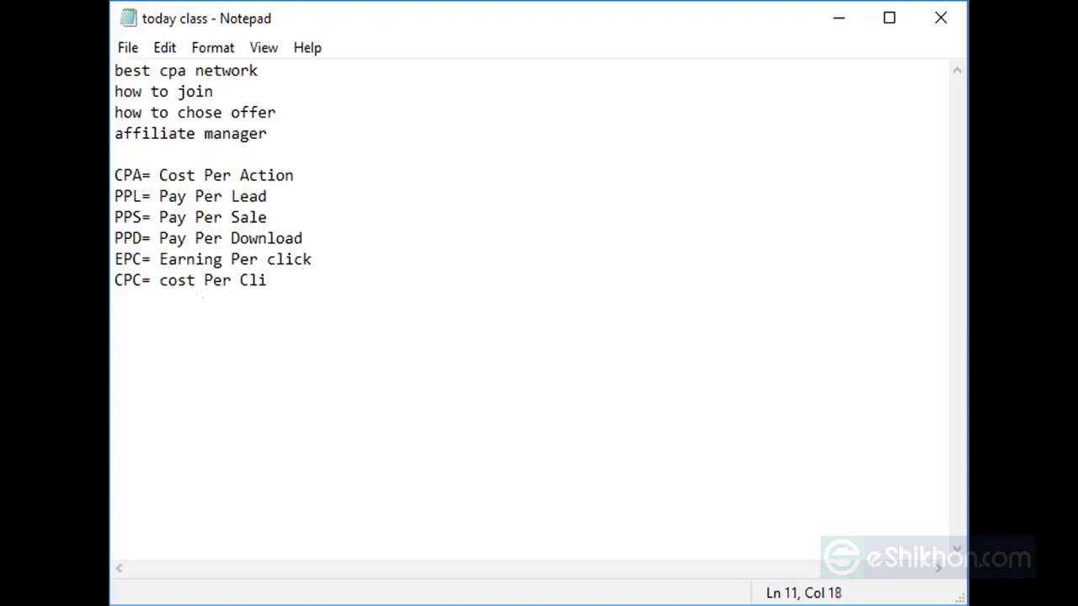
text(ck)
click(281, 280)
key(Left)
key(Left)
key(Left)
key(Left)
key(Left)
key(Left)
key(Left)
key(Left)
key(Left)
key(Left)
key(Left)
key(Left)
key(BackSpace)
text(C)
drag(118, 165, 132, 215)
click(139, 216)
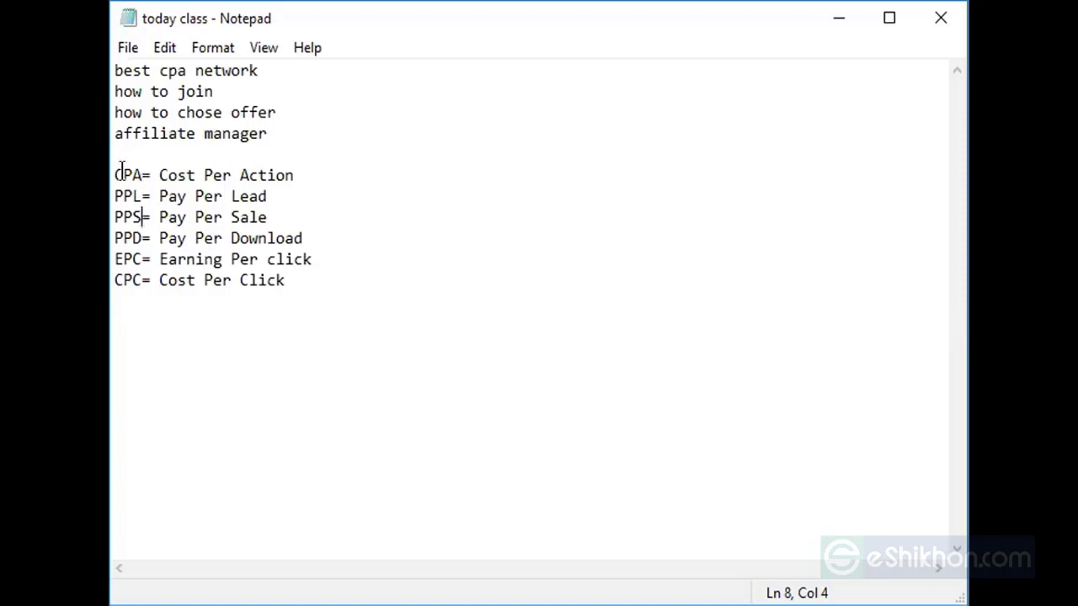
drag(123, 172, 143, 217)
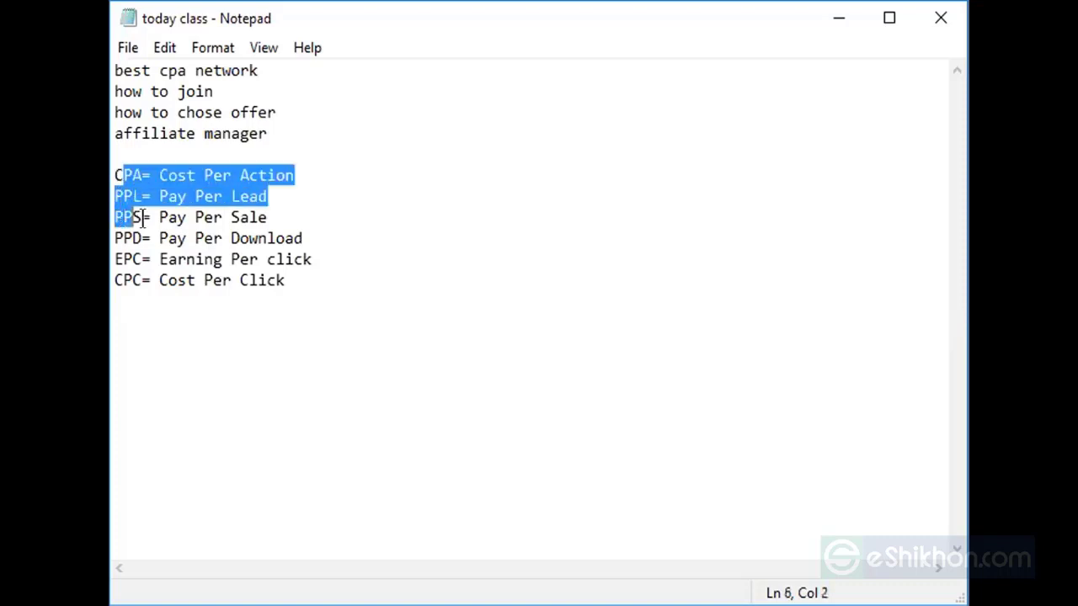
click(287, 258)
click(290, 292)
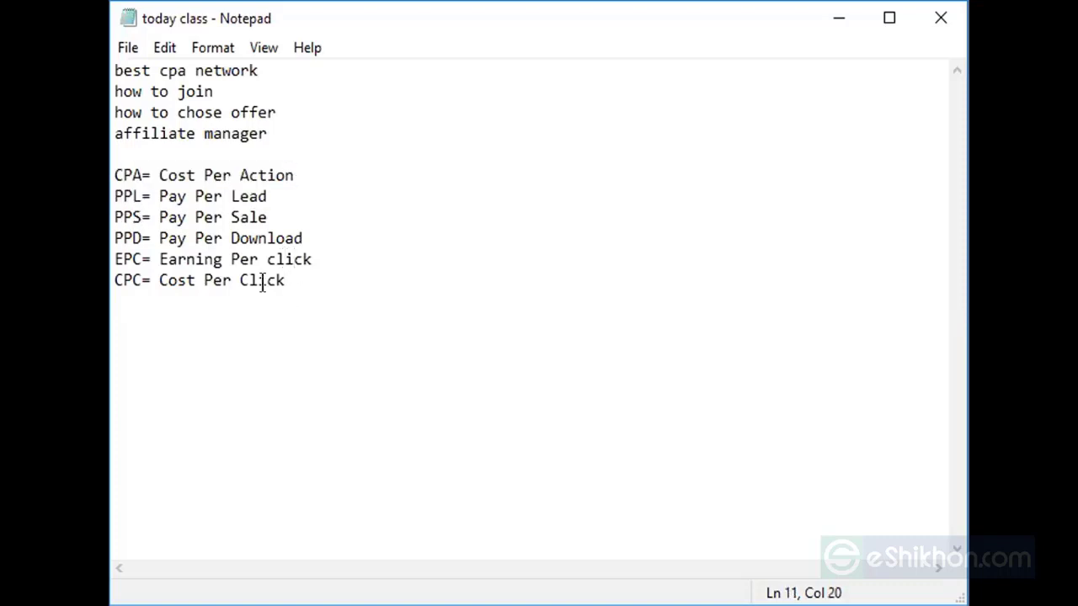
drag(288, 287, 147, 171)
click(453, 329)
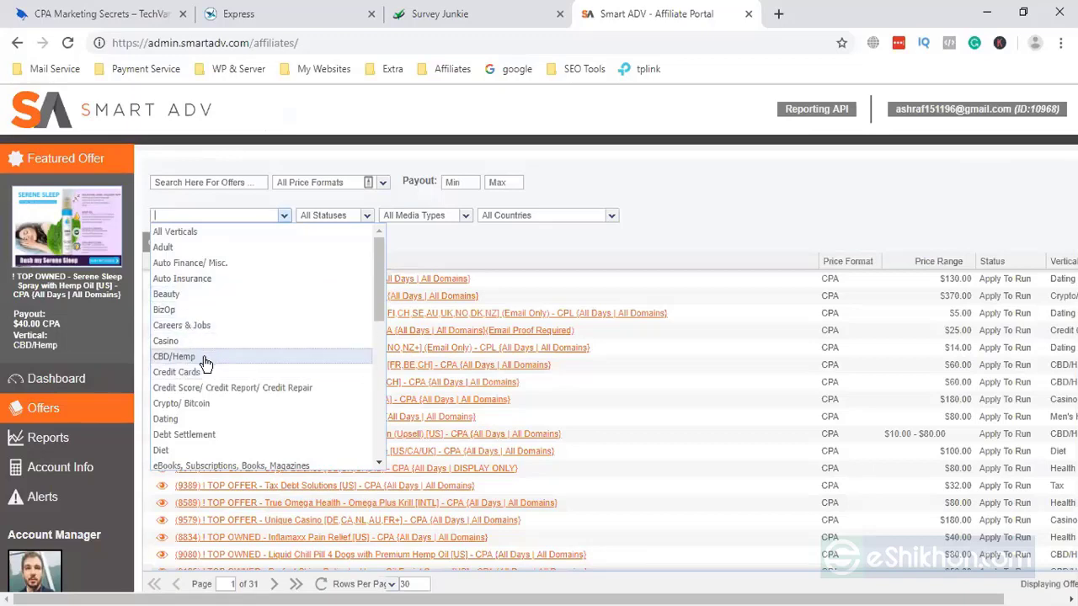
- Scroll through the Smart ADV verticals dropdown and back up to All Verticals
scroll(202, 360, down, 1)
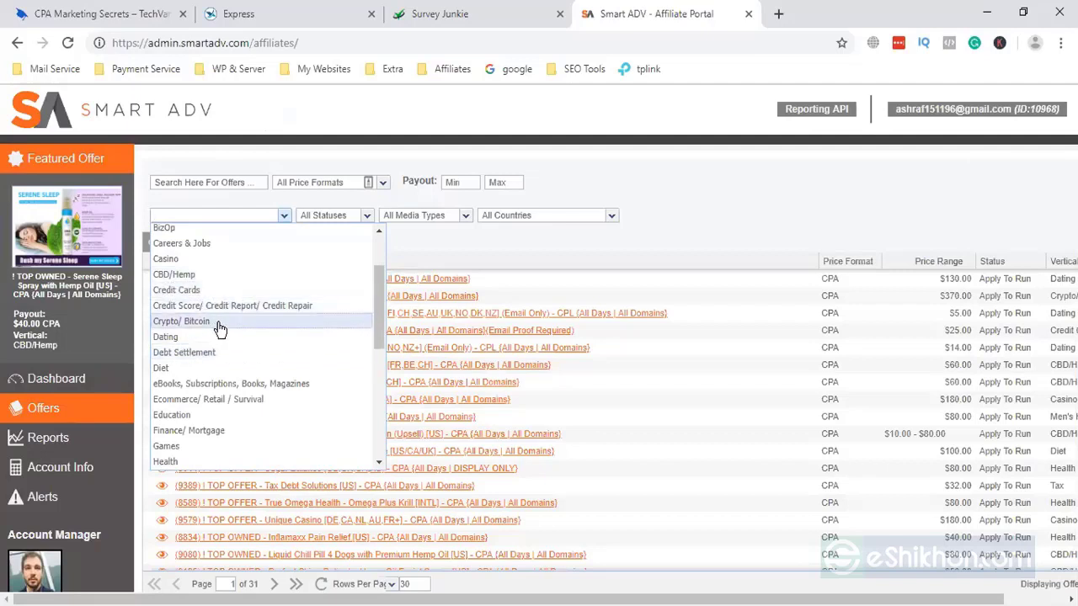
scroll(217, 328, down, 2)
scroll(211, 332, down, 2)
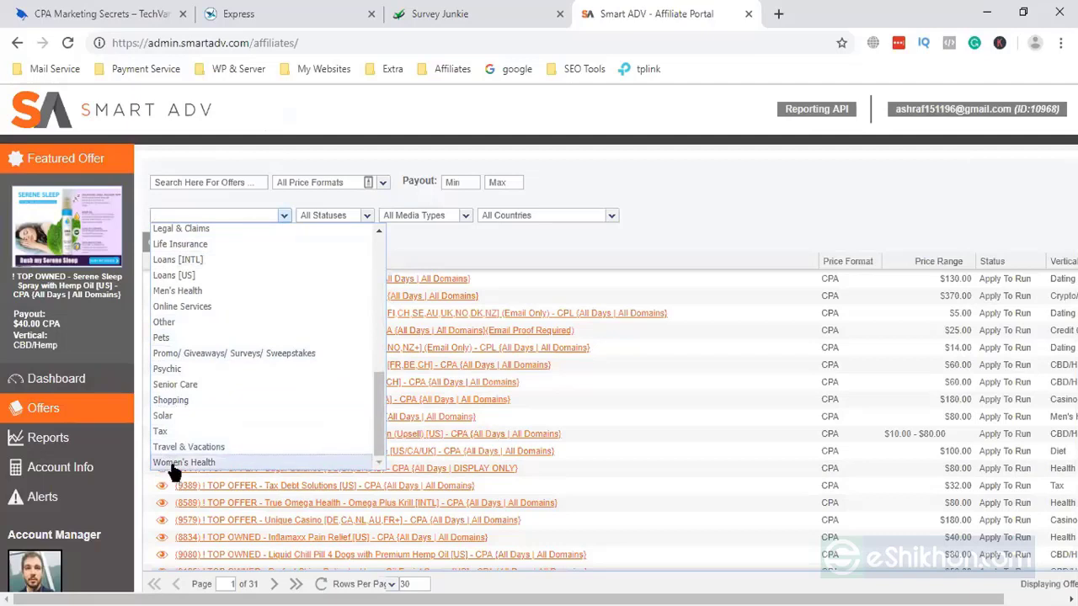
scroll(205, 387, up, 4)
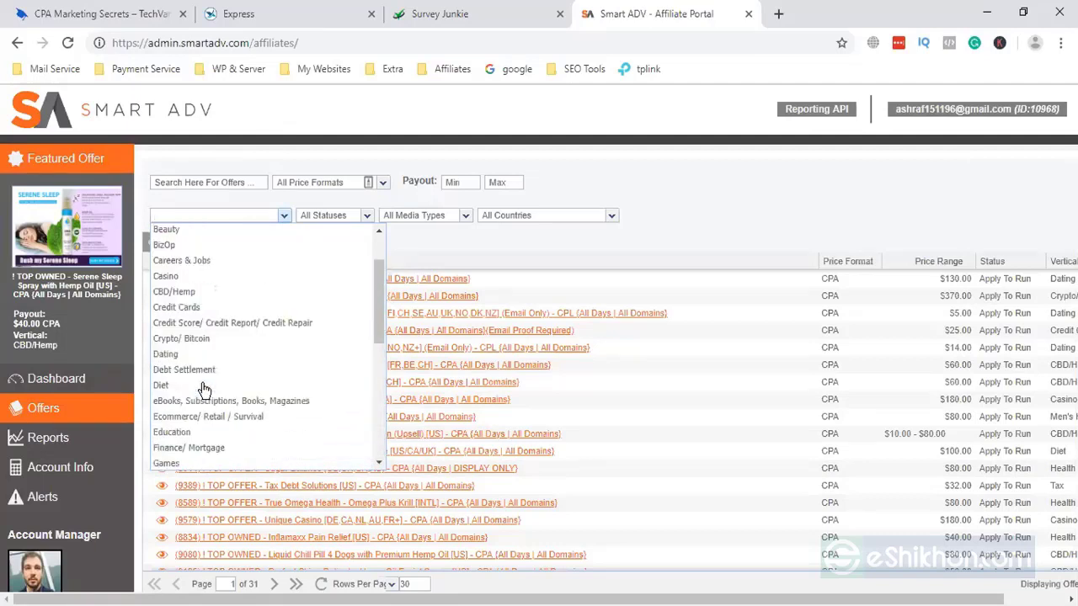
scroll(205, 389, up, 1)
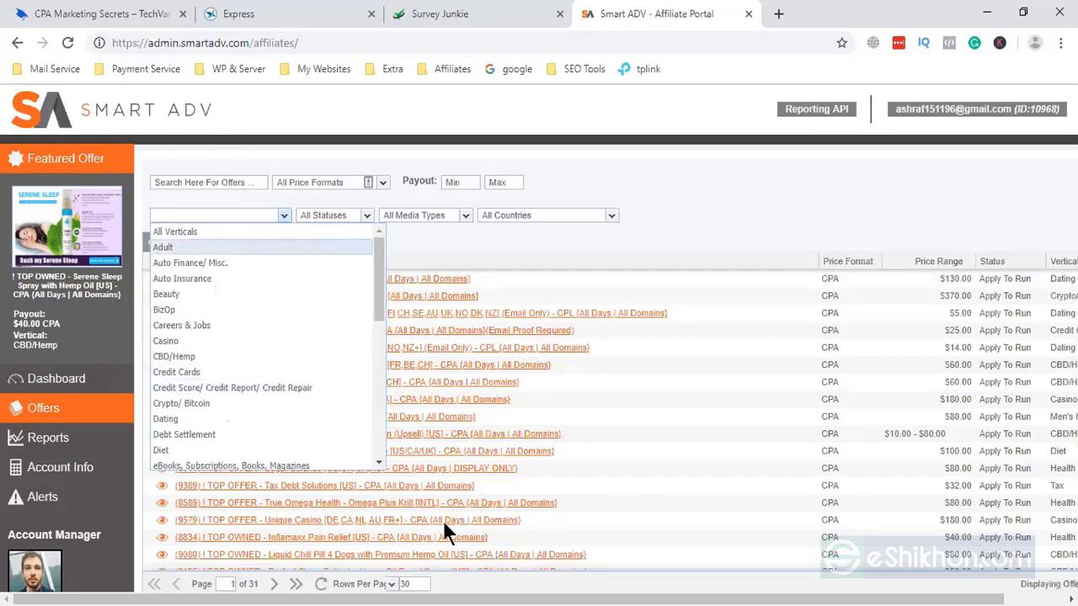
- Return to the CPA Marketing Secrets course page and scroll down to Section 3's five lessons
click(130, 18)
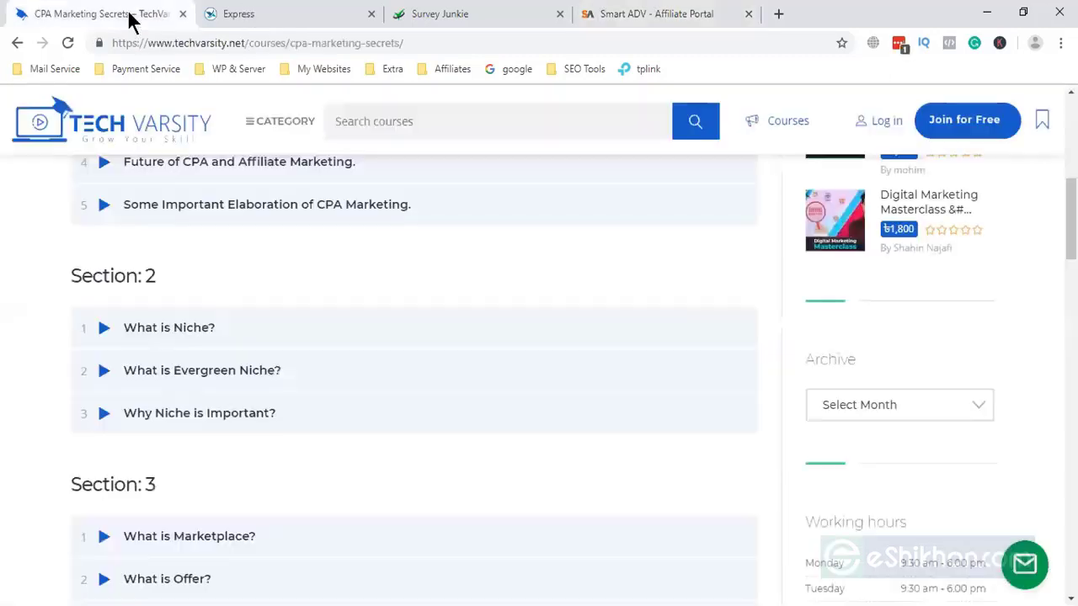
scroll(264, 462, down, 1)
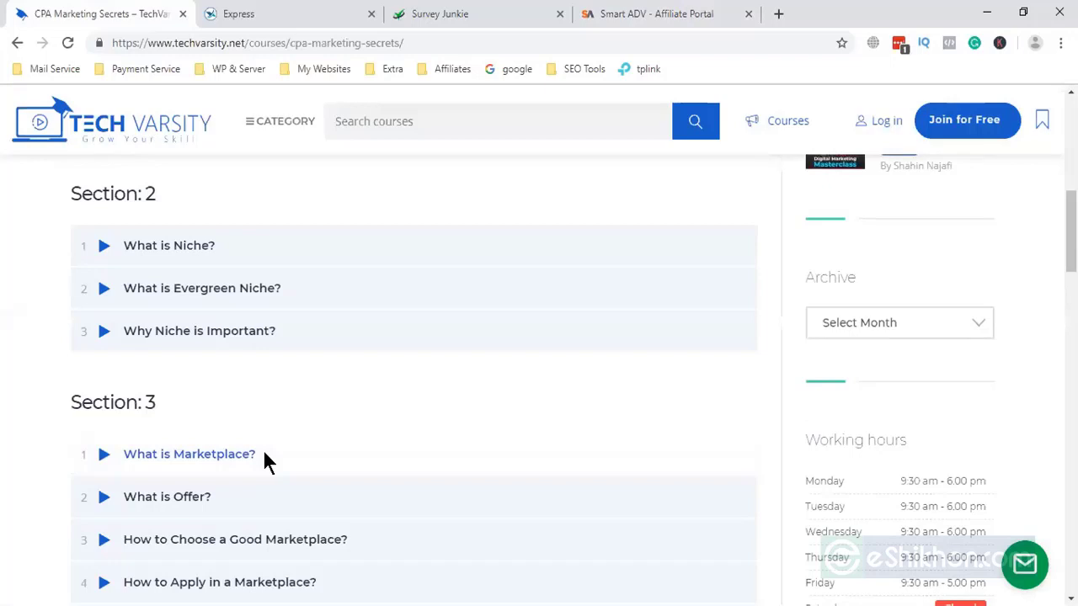
scroll(265, 462, down, 1)
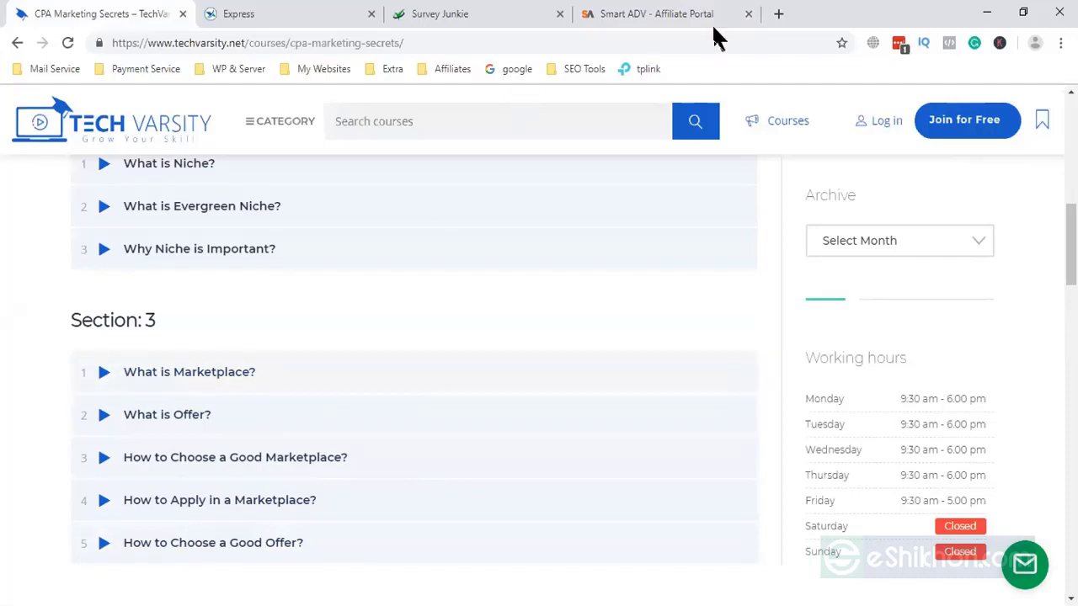
- In a new tab, search Google for 'affpaying' via the affpay address-bar suggestion
click(779, 13)
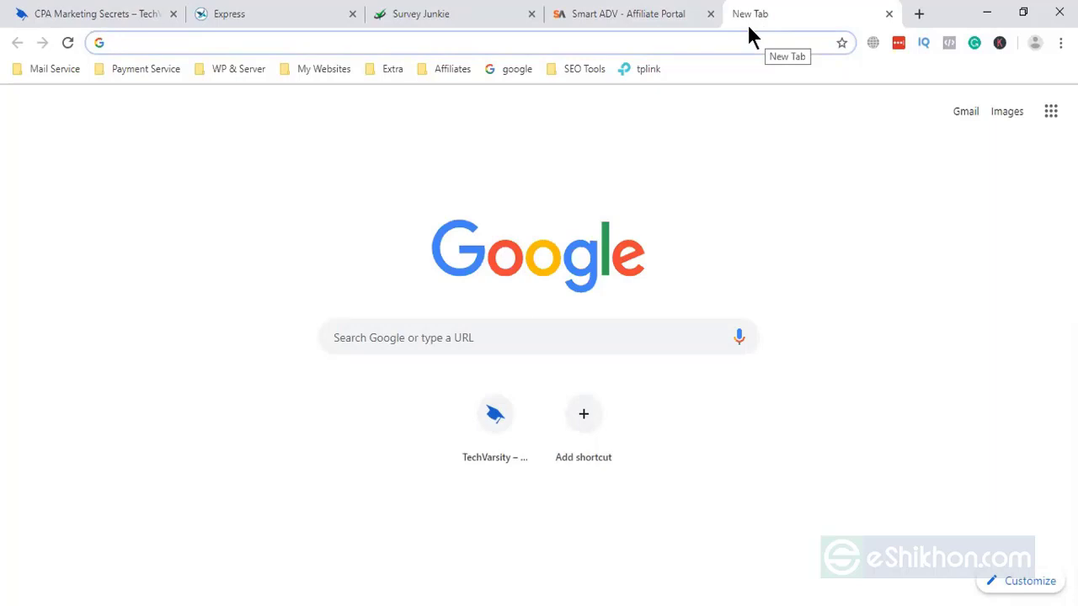
text(aff)
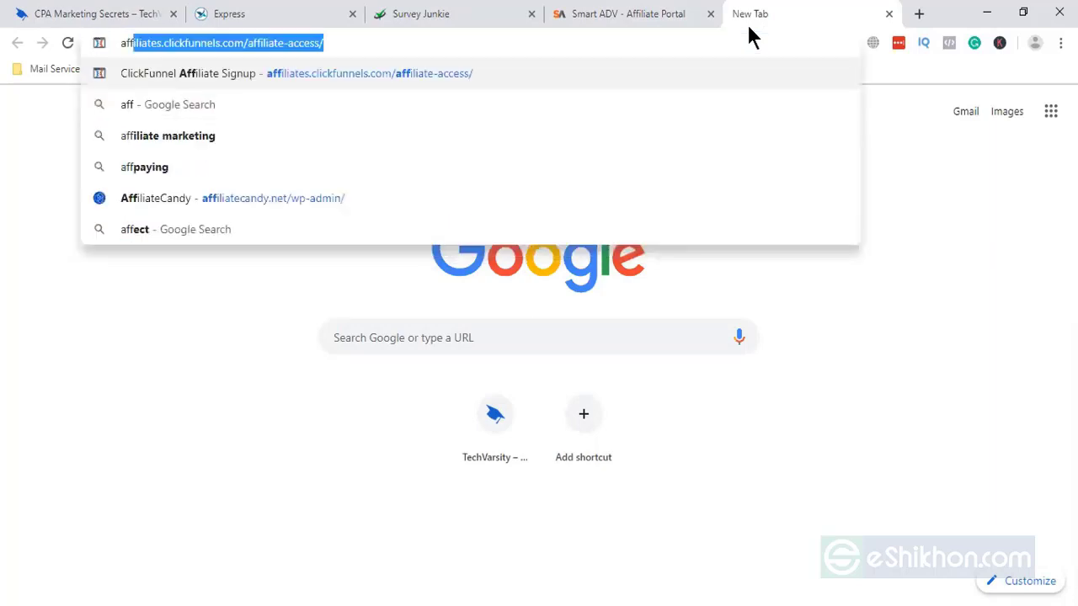
text(pay)
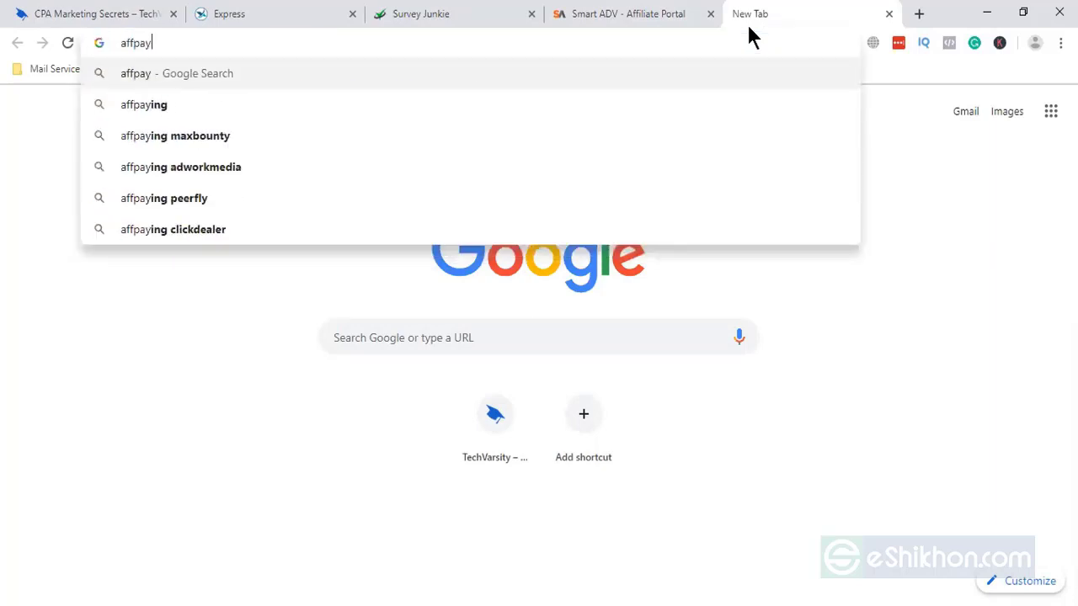
click(184, 102)
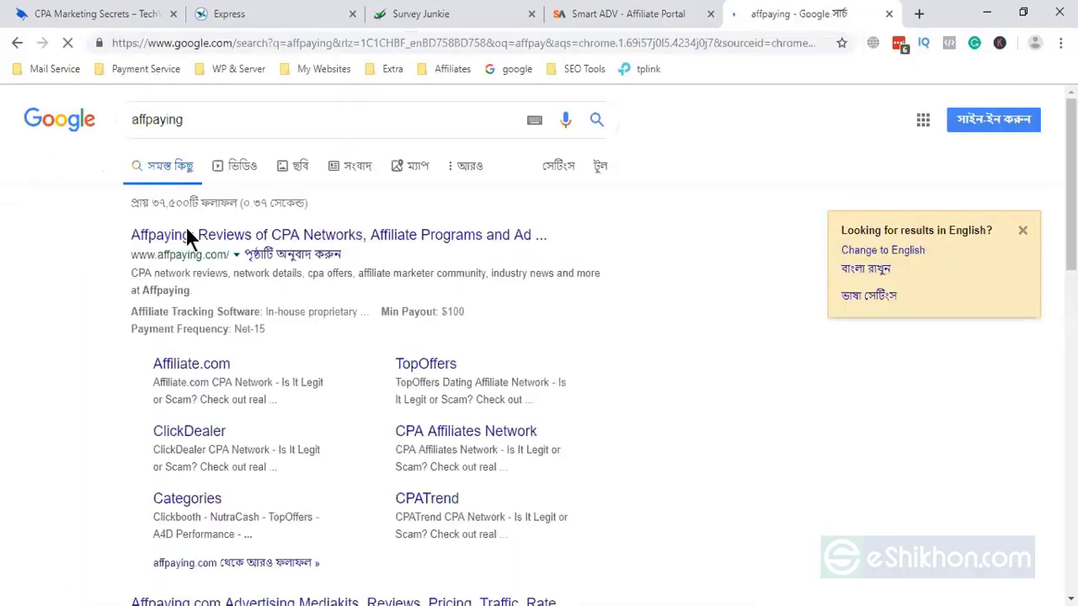
- Open the Affpaying reviews site and scroll its CPA Networks list to the last entries
click(213, 235)
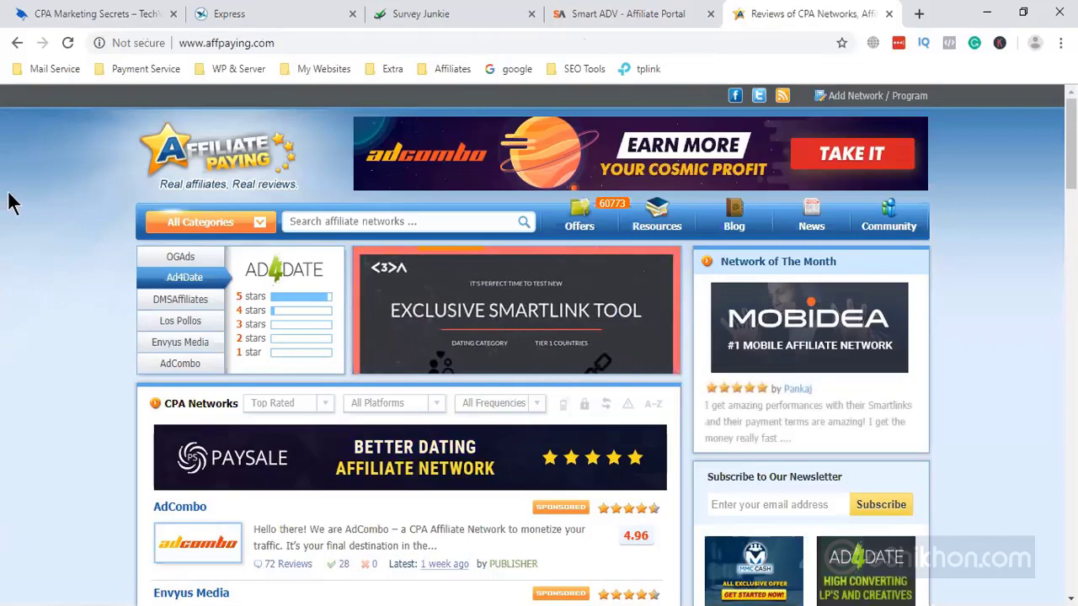
click(95, 13)
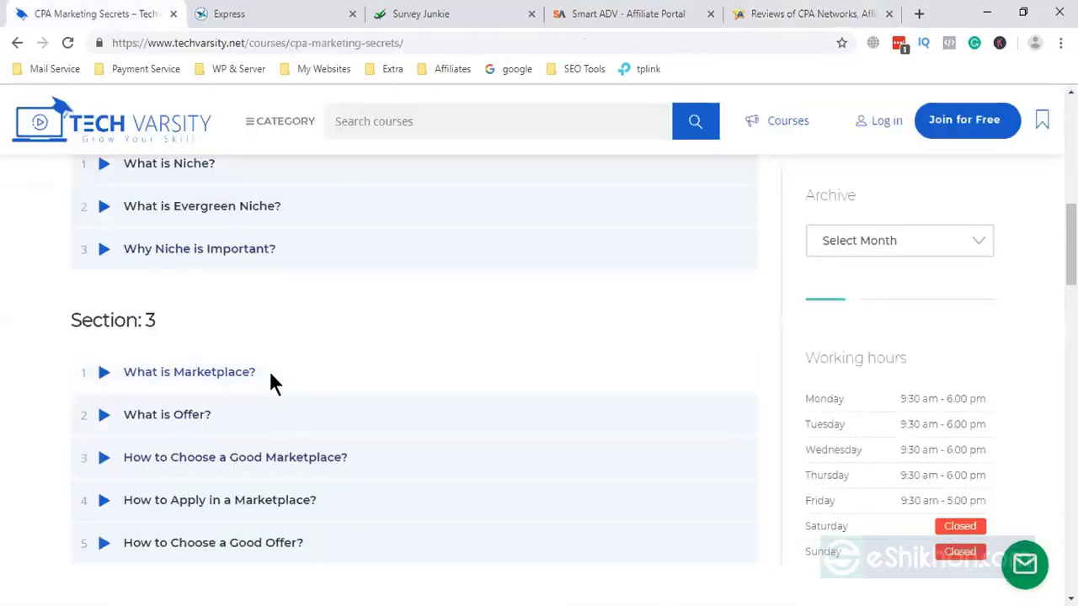
click(791, 17)
scroll(106, 506, down, 1)
scroll(107, 503, down, 2)
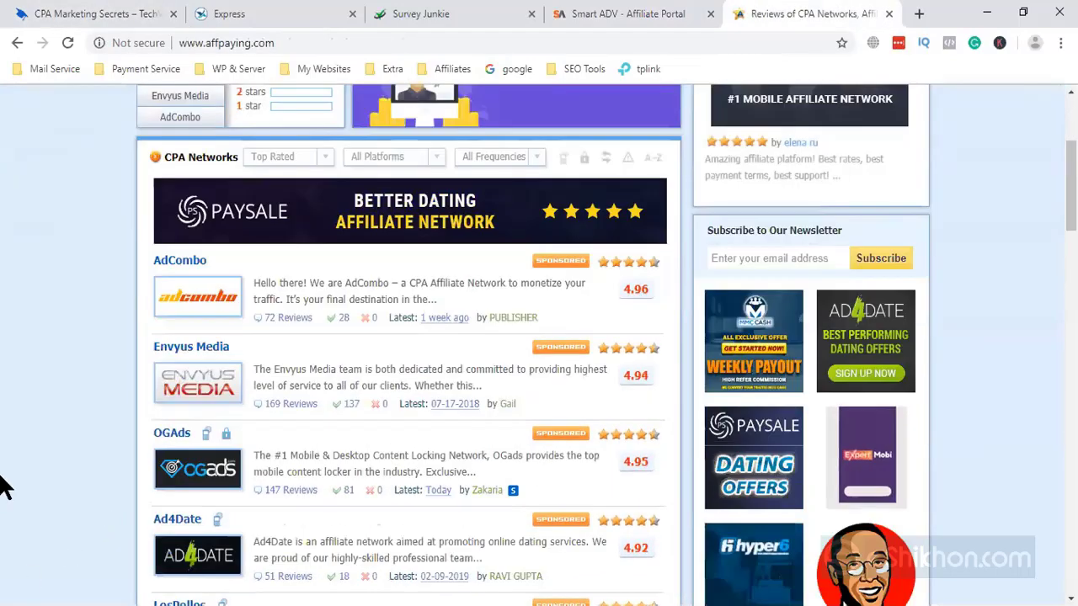
scroll(80, 425, down, 1)
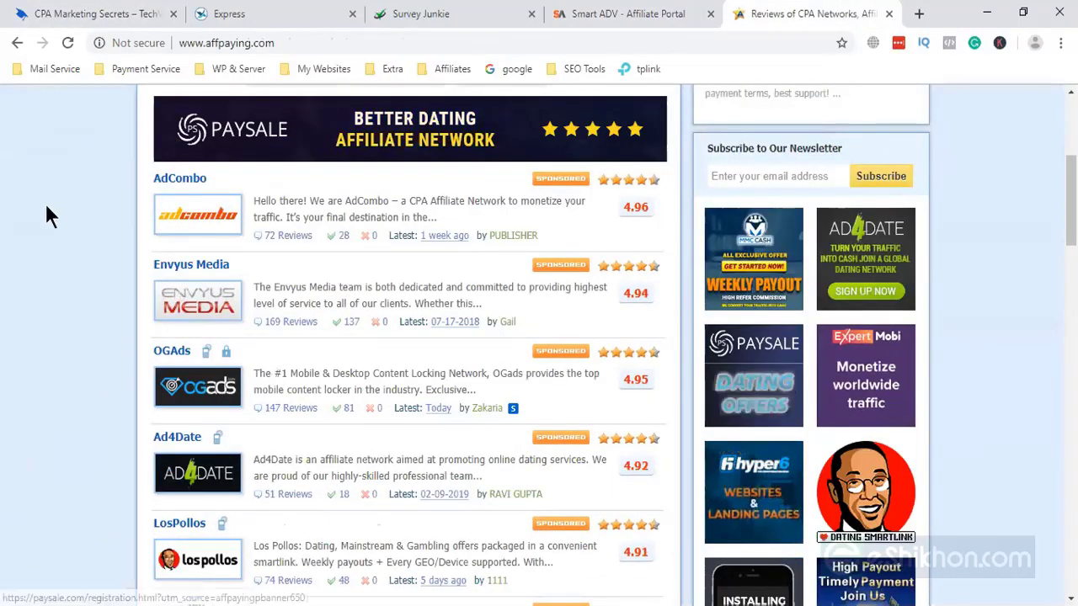
scroll(206, 318, up, 4)
scroll(207, 319, down, 9)
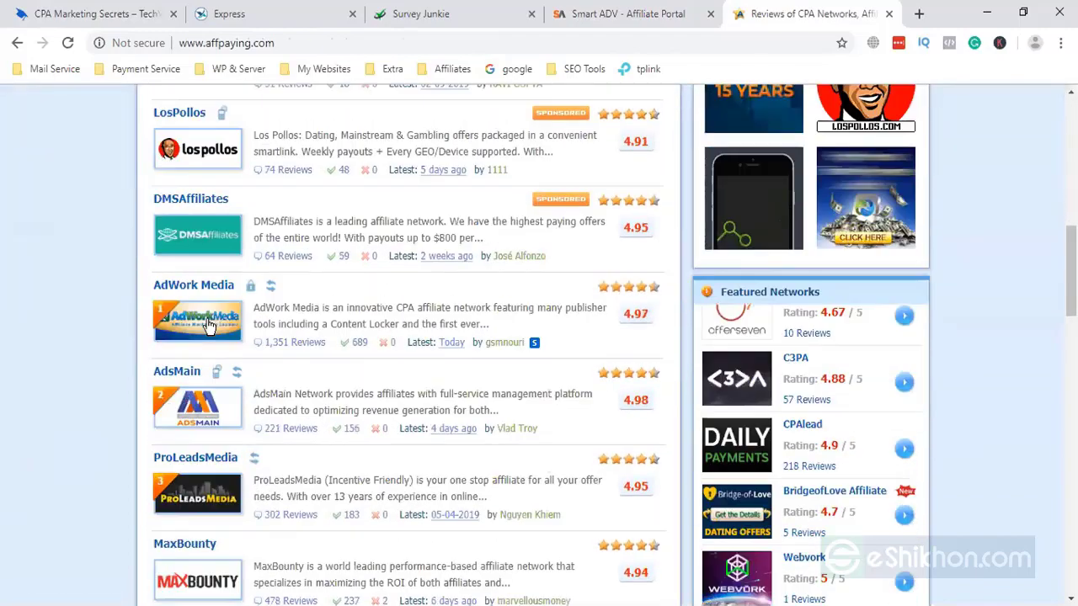
scroll(206, 318, down, 20)
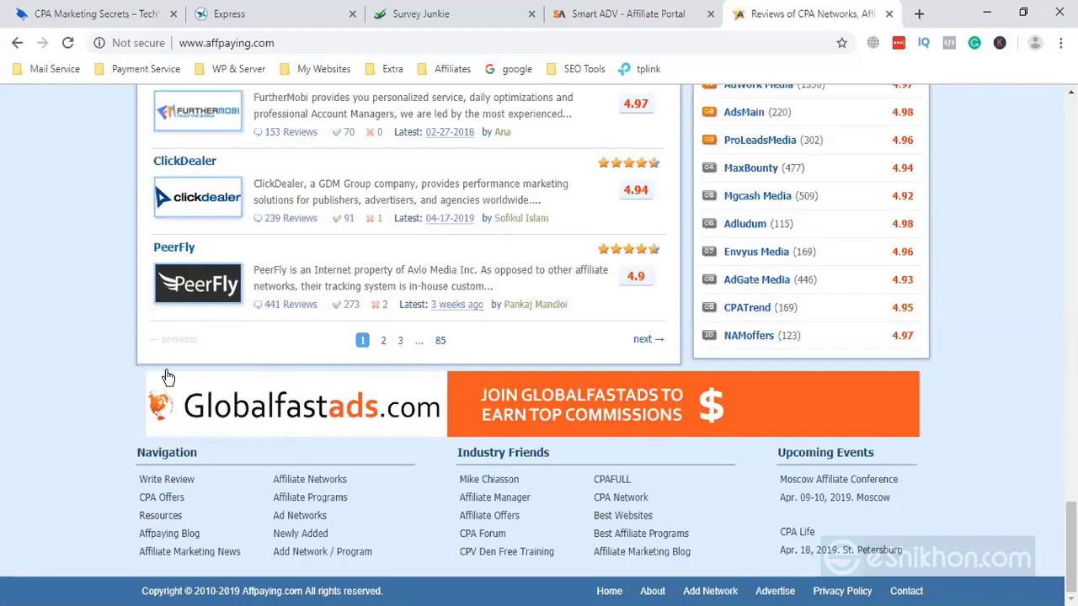
- Go to the CPA Marketing Secrets course page and highlight the 'What is Offer?' lesson title
click(89, 15)
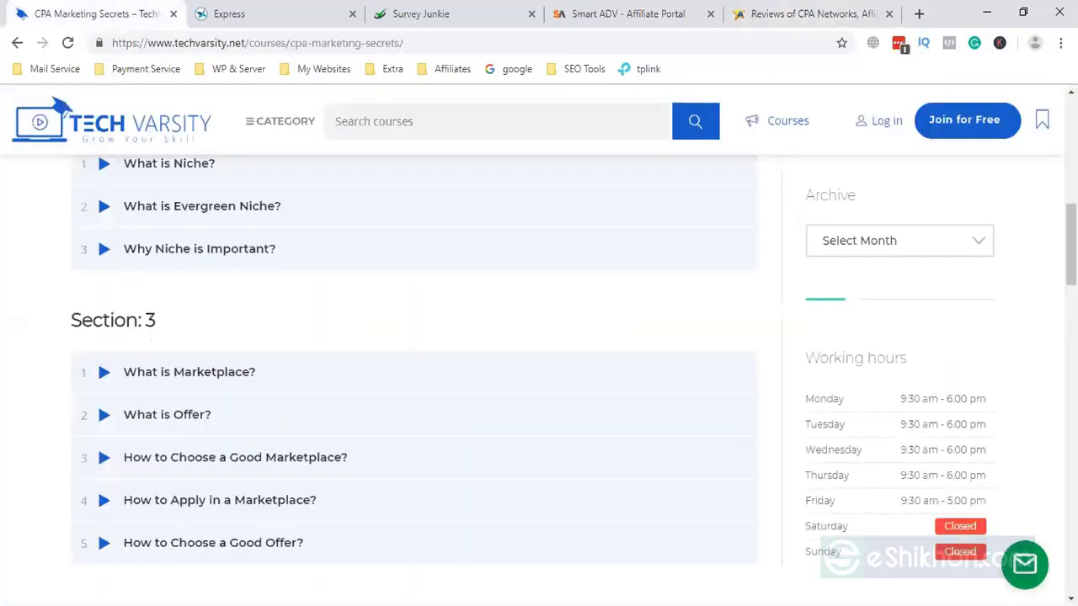
drag(212, 413, 37, 415)
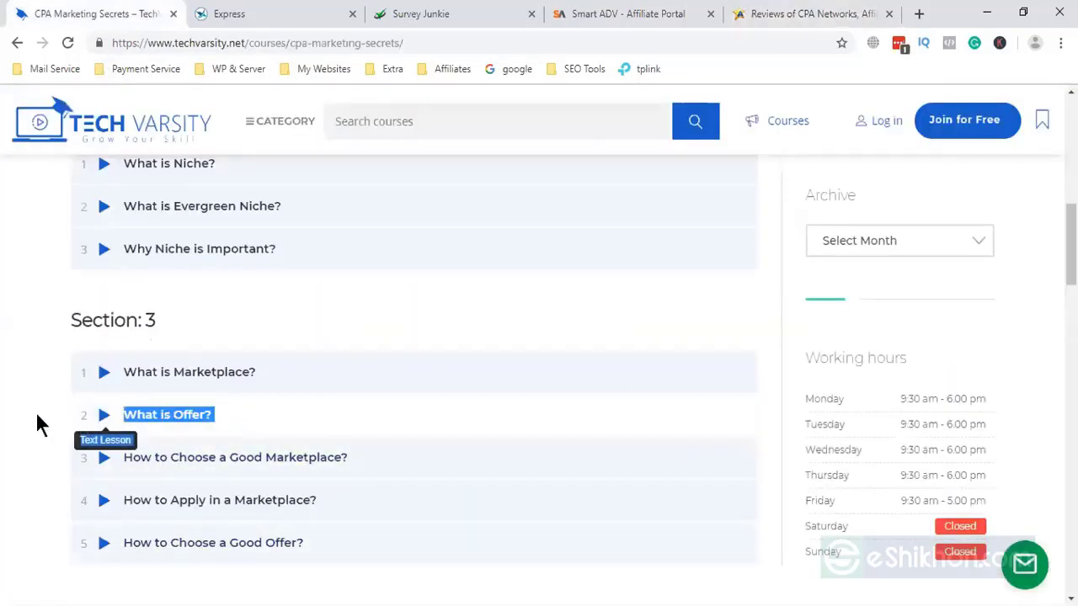
click(4, 429)
- Search Google for offervault in a new tab
click(768, 12)
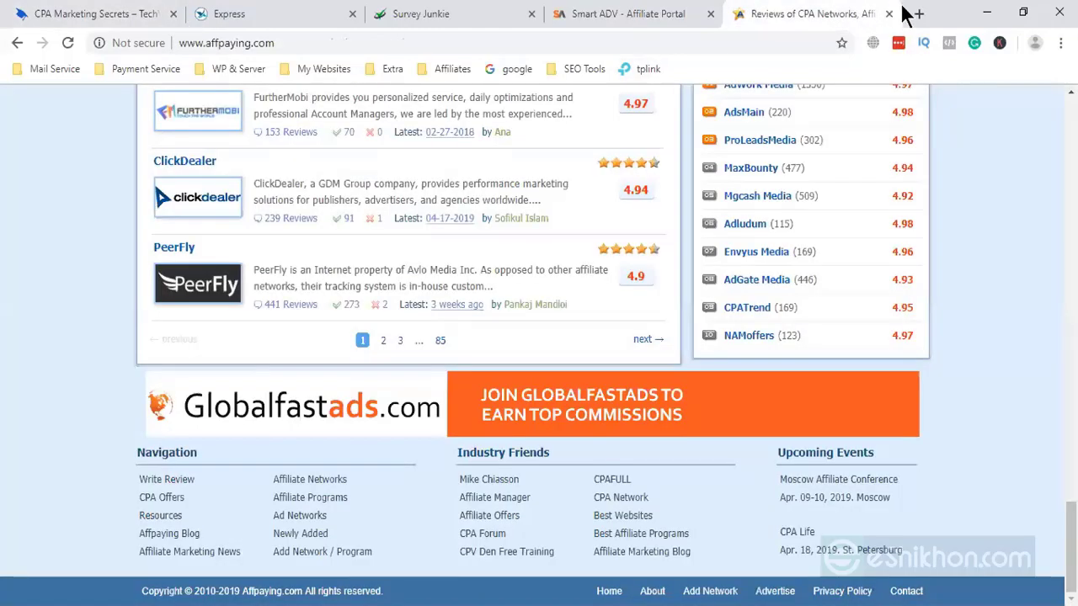
click(922, 13)
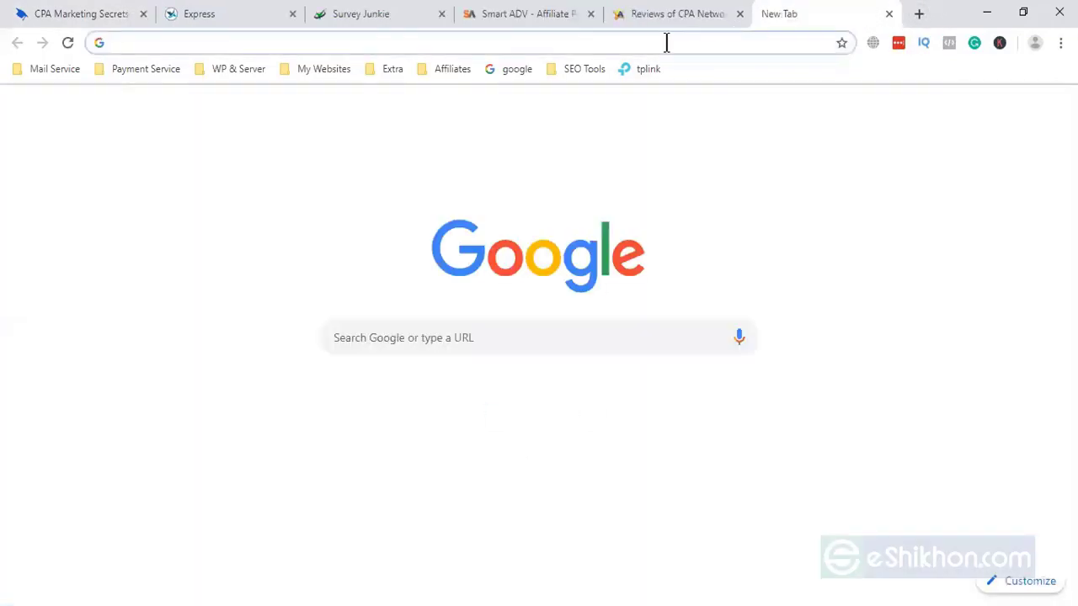
text(offer)
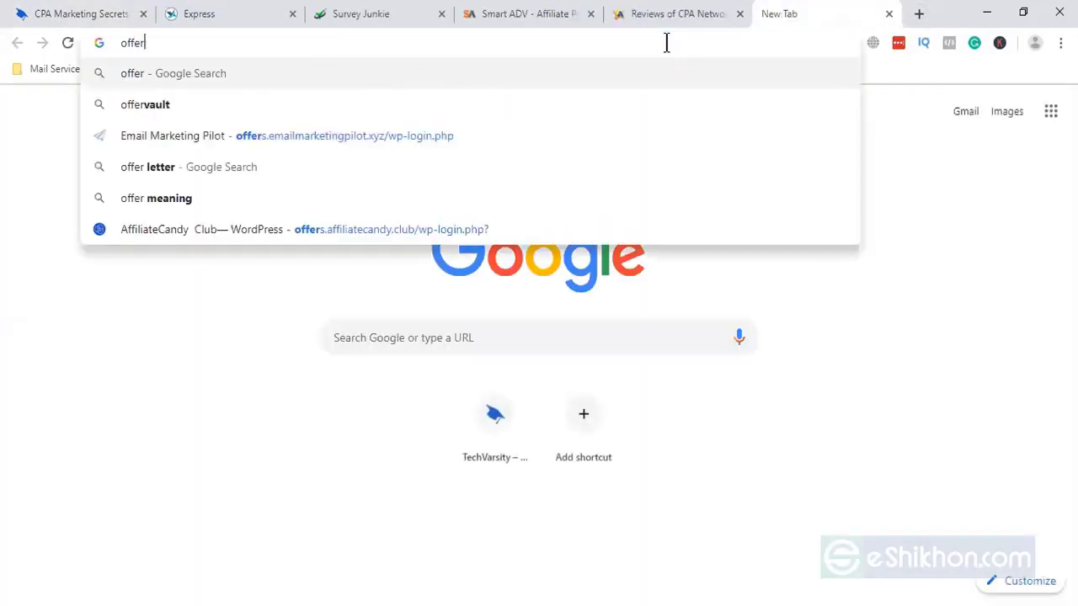
click(373, 106)
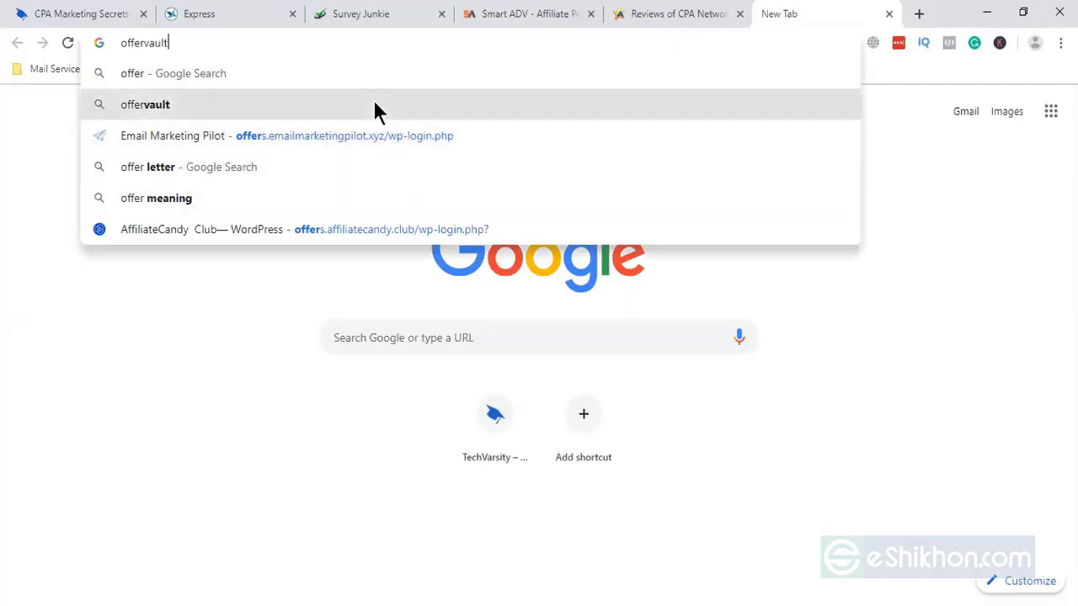
- Open the OfferVault site from the offervault search results
click(661, 17)
scroll(275, 490, up, 15)
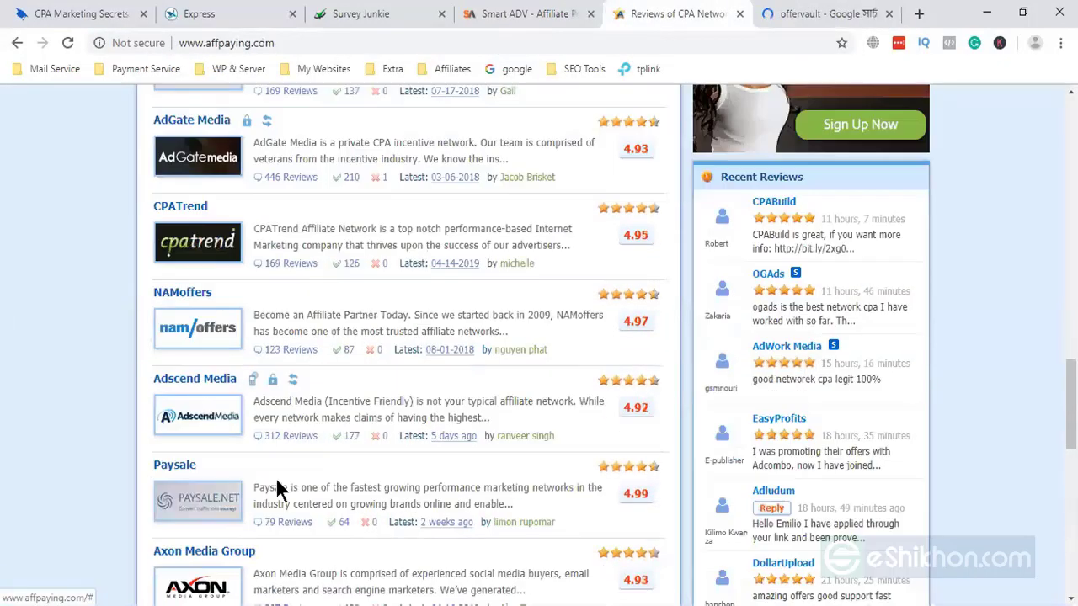
scroll(275, 490, up, 3)
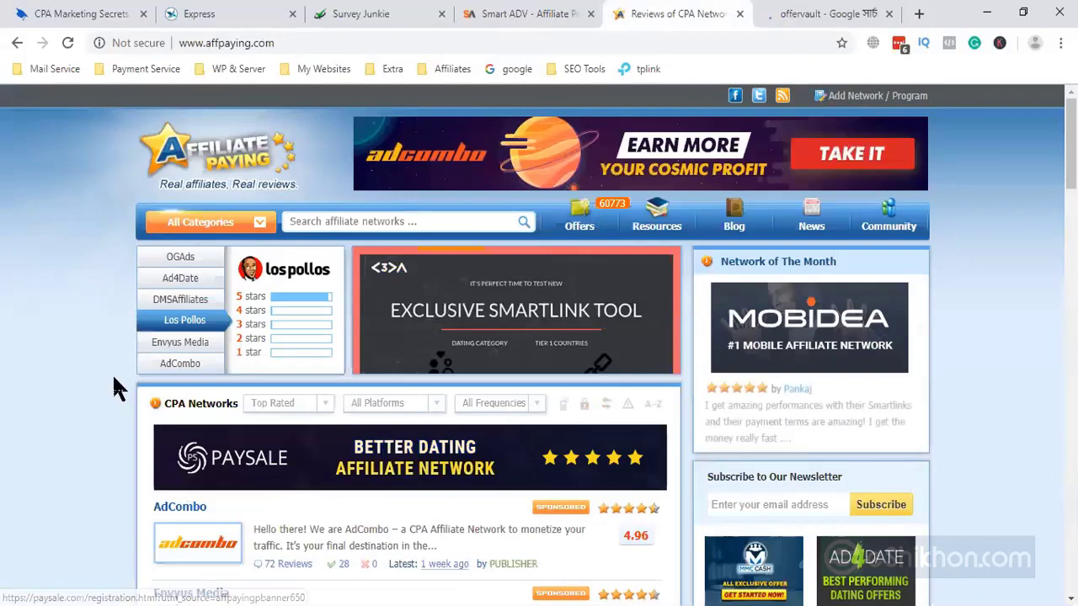
click(825, 14)
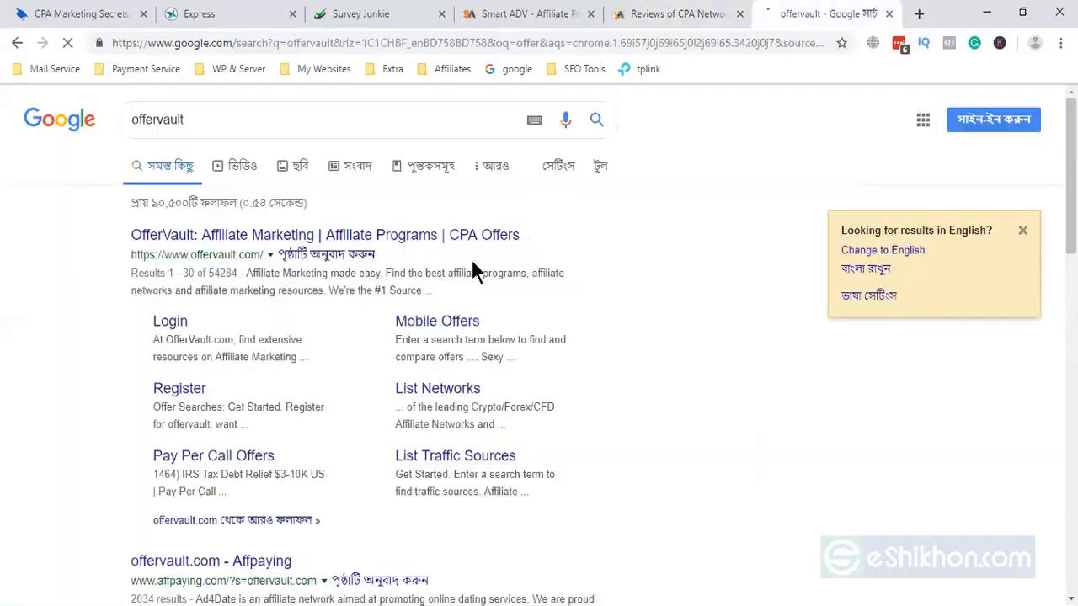
click(283, 242)
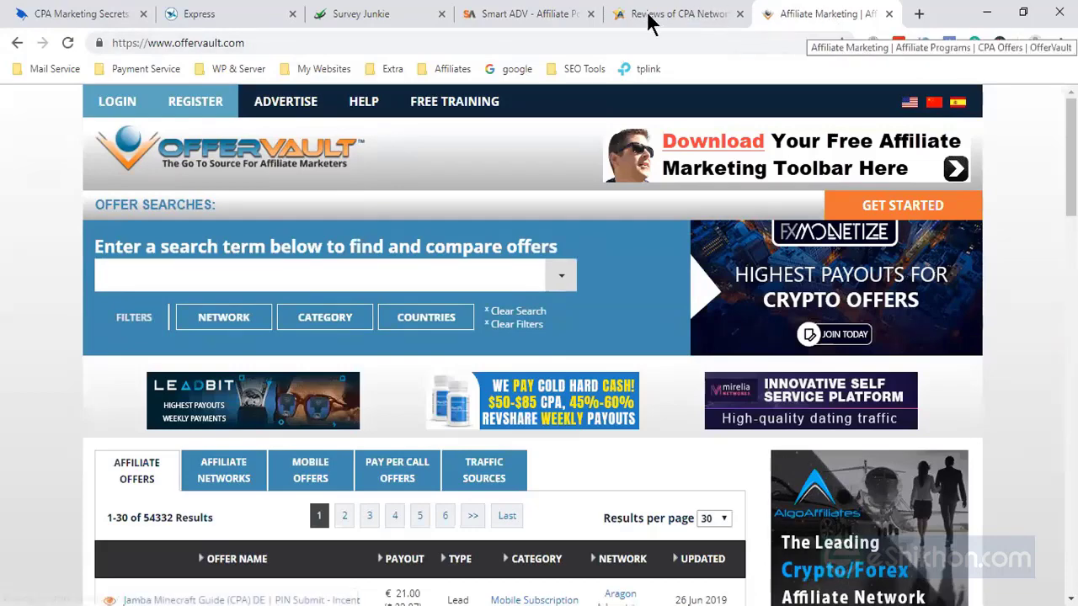
- Bring up OfferVault's Affiliate Offers table and scroll through it
click(708, 15)
click(787, 17)
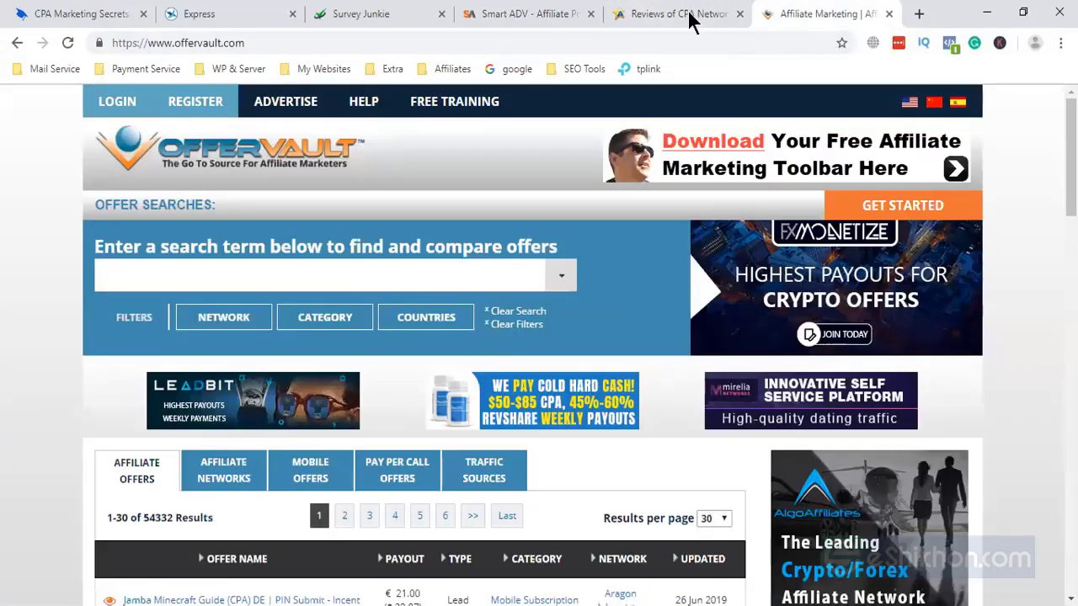
click(689, 22)
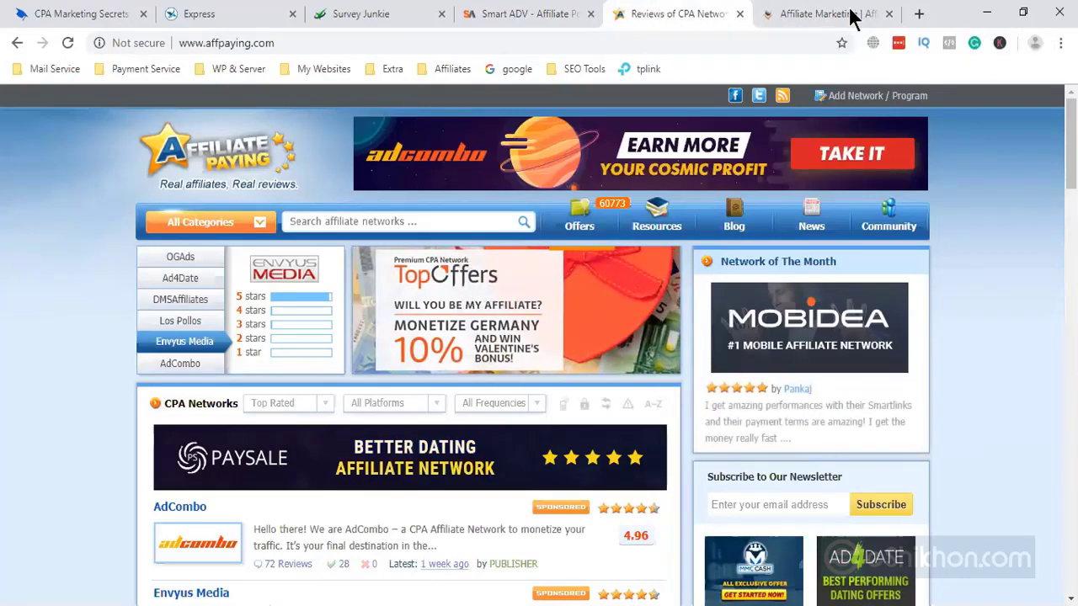
click(818, 15)
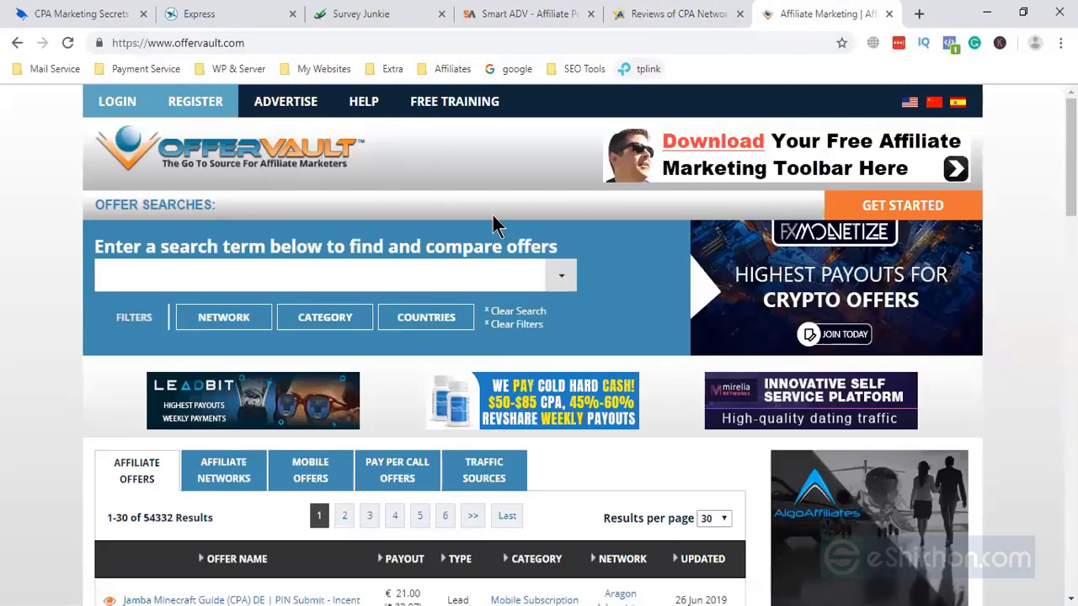
scroll(454, 244, down, 2)
scroll(394, 417, down, 3)
scroll(385, 436, up, 3)
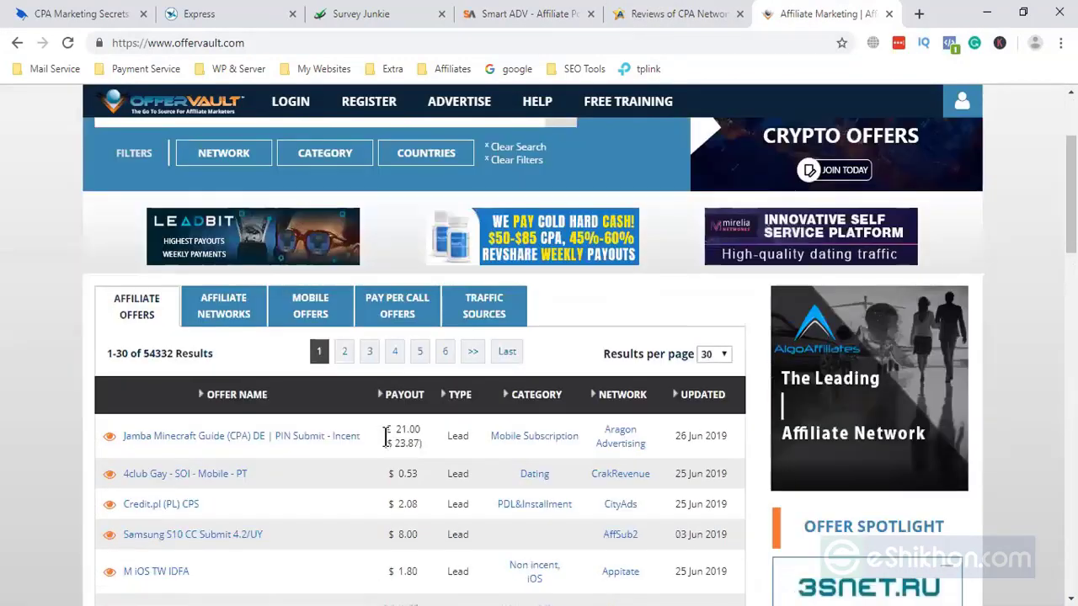
scroll(143, 474, down, 1)
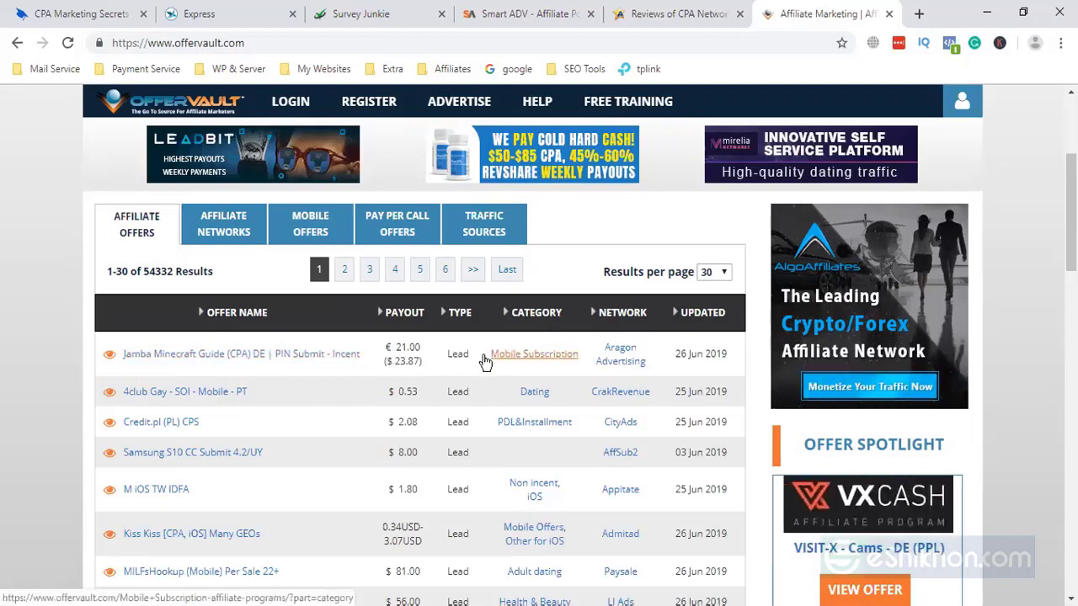
- Highlight the first offer's payout, then scroll further through the offers table
drag(416, 340, 459, 354)
click(413, 362)
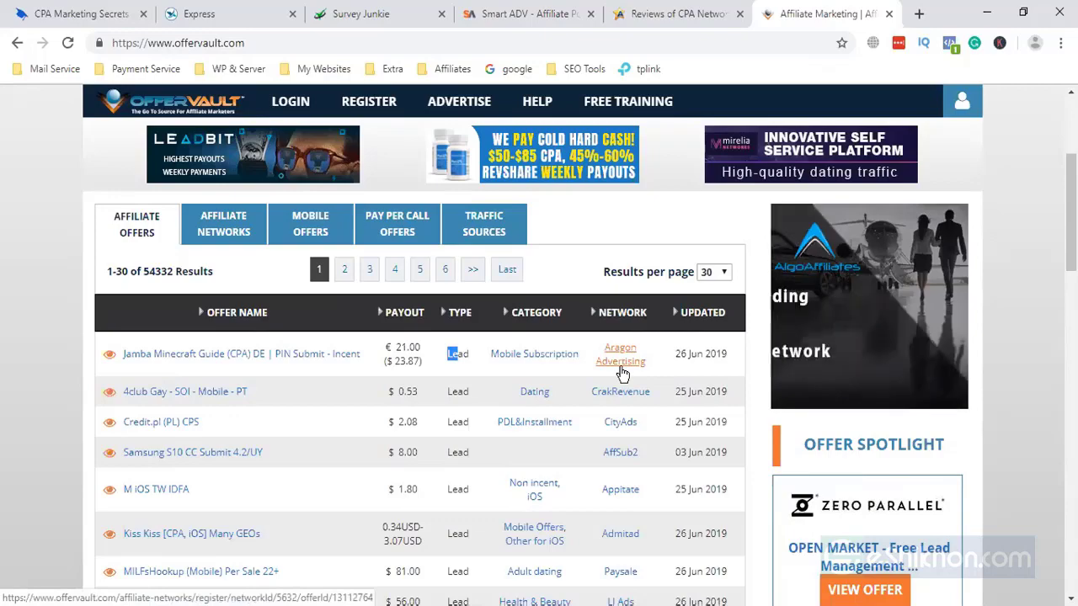
scroll(612, 495, down, 3)
scroll(276, 511, down, 3)
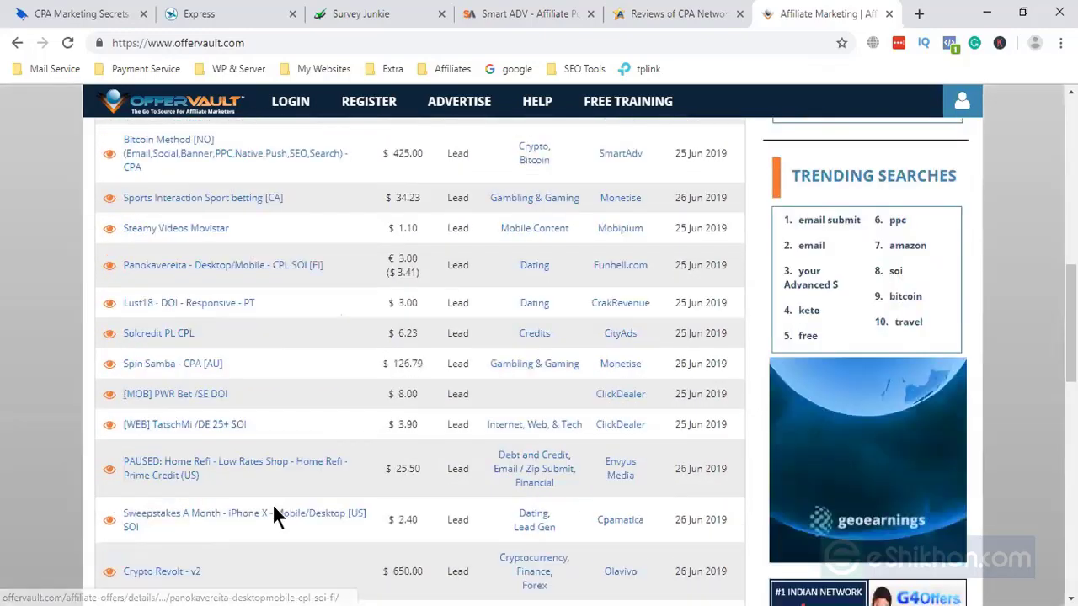
scroll(272, 503, up, 9)
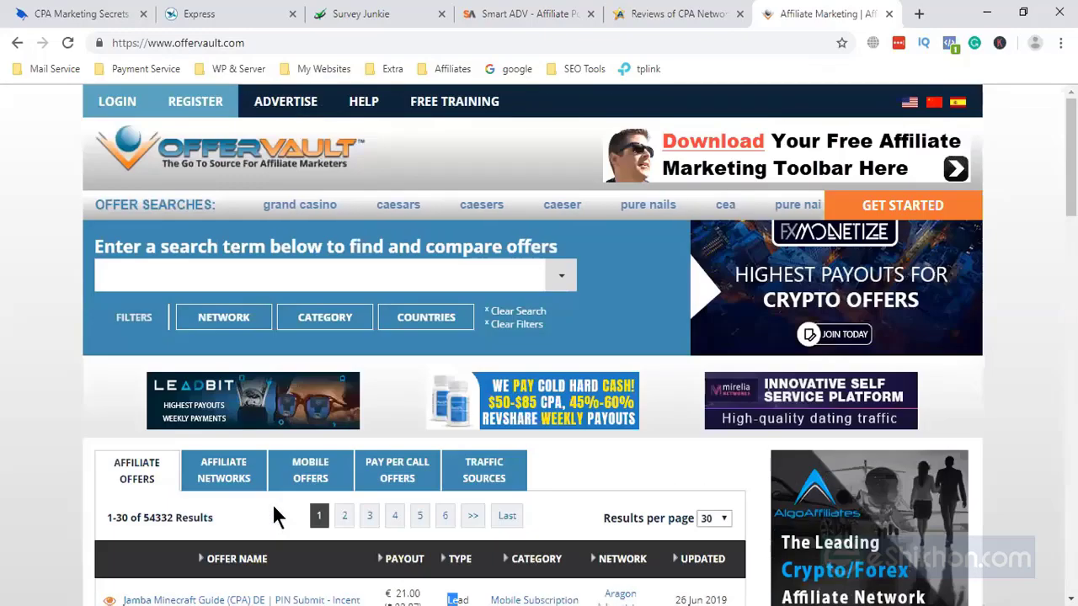
scroll(272, 503, down, 1)
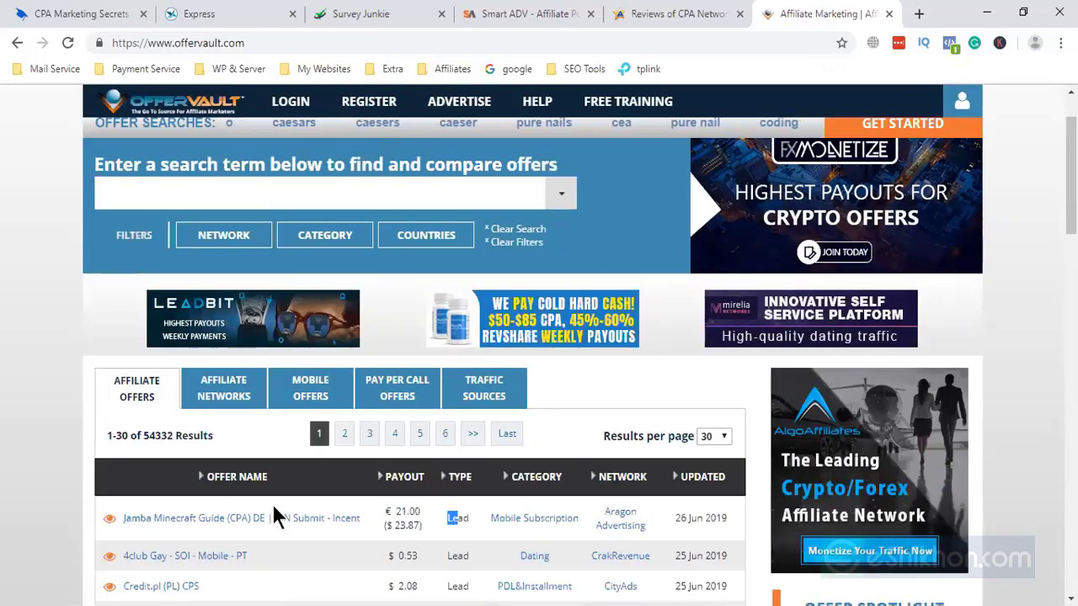
scroll(274, 509, down, 2)
scroll(272, 504, up, 2)
- Scroll OfferVault's 141-network Affiliate Networks list, then return to the CPA Marketing Secrets course page
click(232, 401)
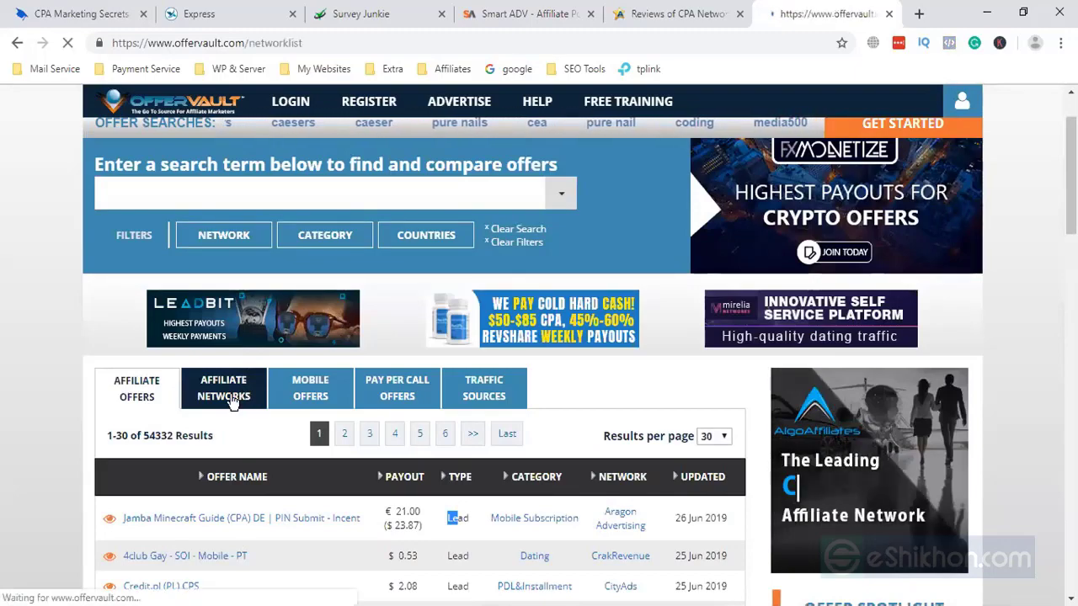
scroll(231, 402, down, 5)
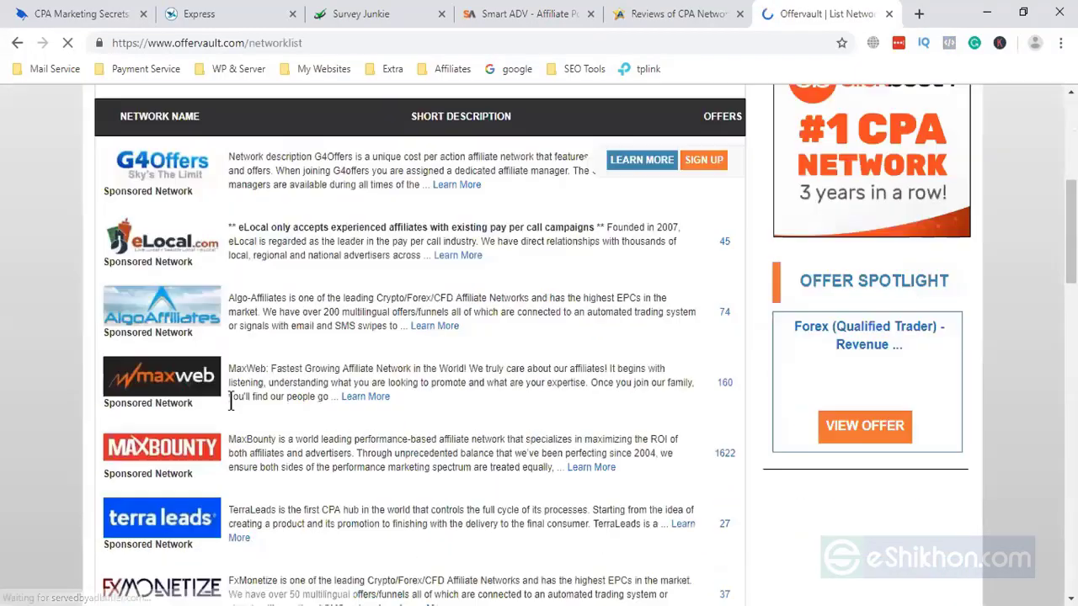
scroll(231, 402, down, 2)
scroll(196, 374, up, 1)
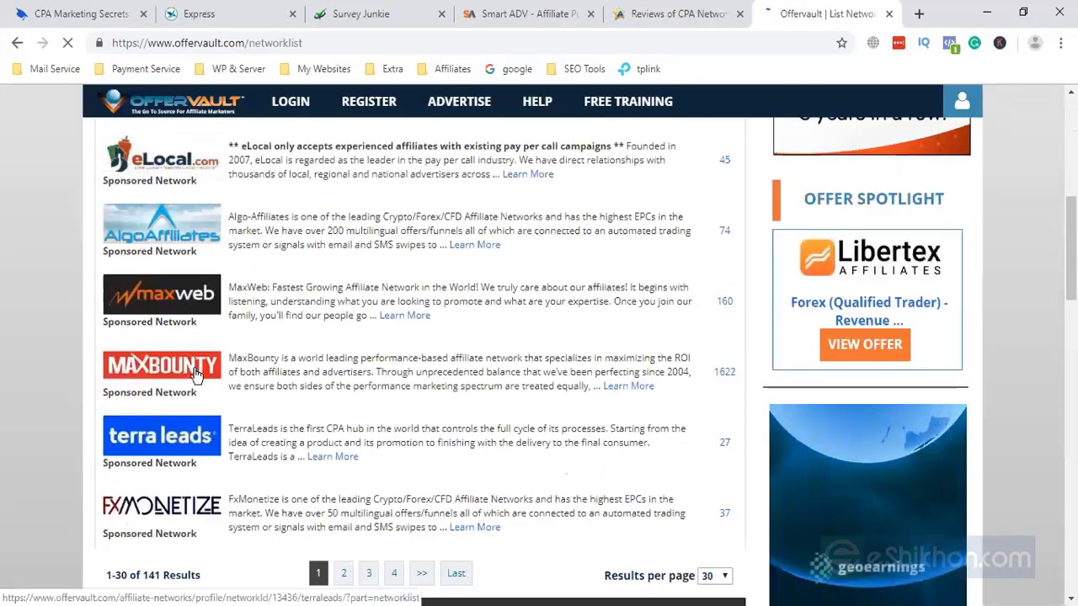
scroll(196, 374, down, 3)
scroll(229, 383, up, 15)
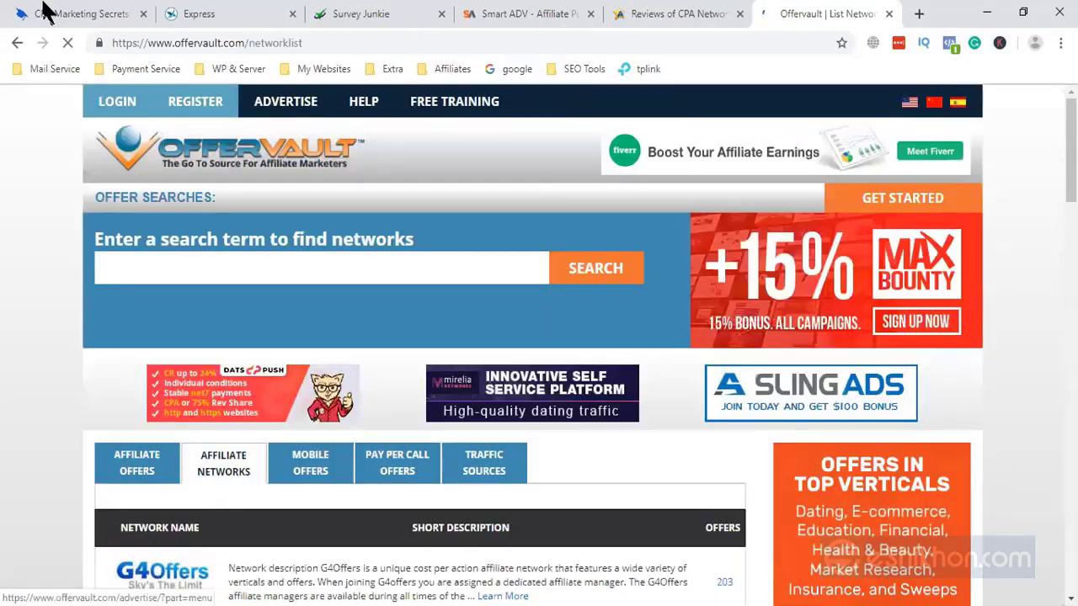
click(74, 15)
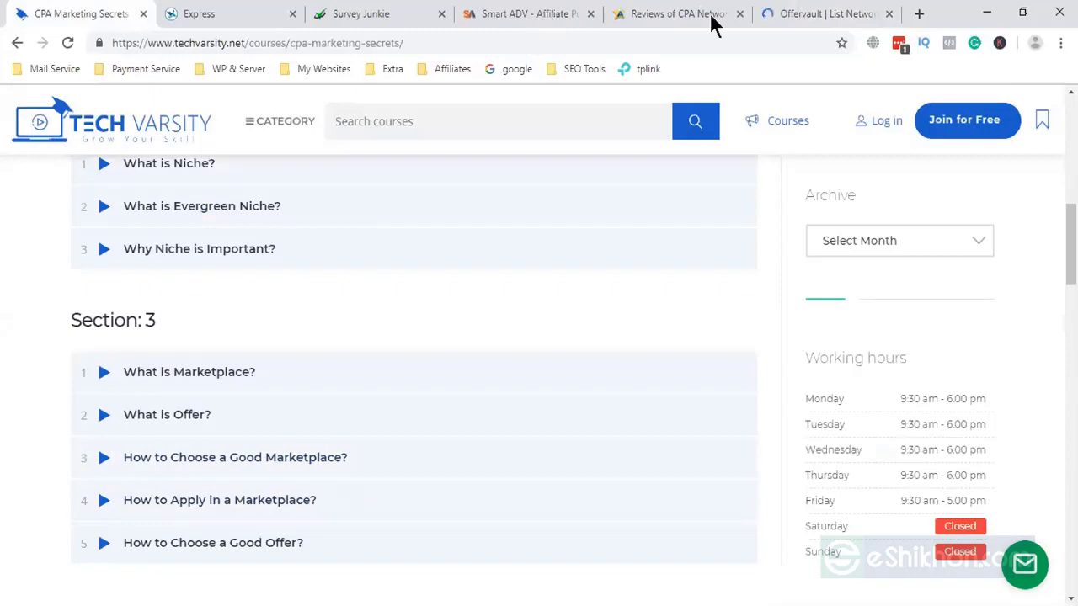
- Scroll Affpaying's CPA network reviews, highlighting AdCombo's 4.96 rating and the Envyus Media listing
click(639, 14)
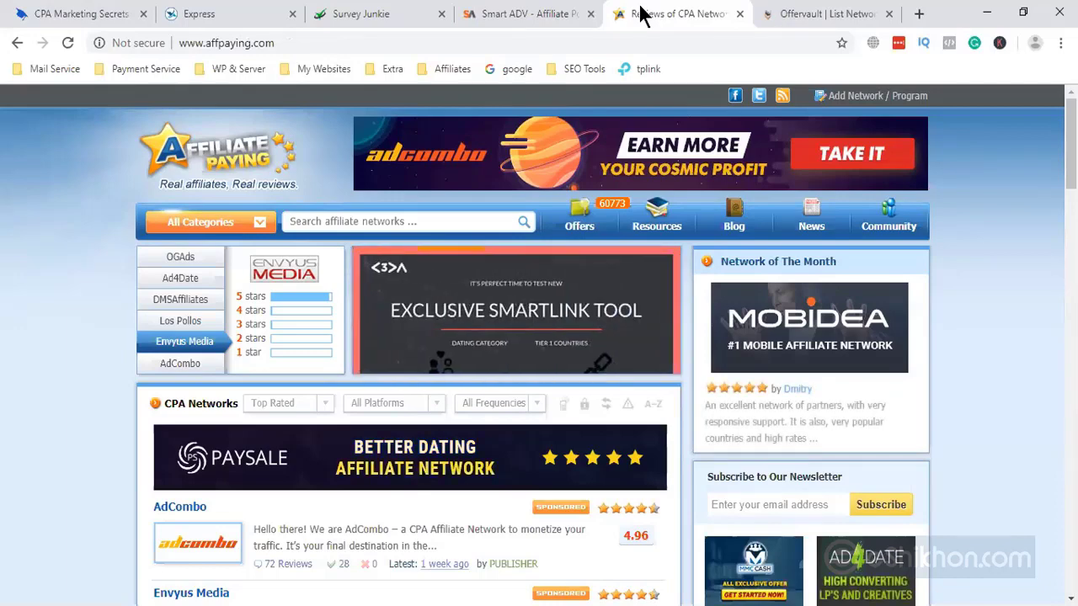
scroll(596, 470, down, 3)
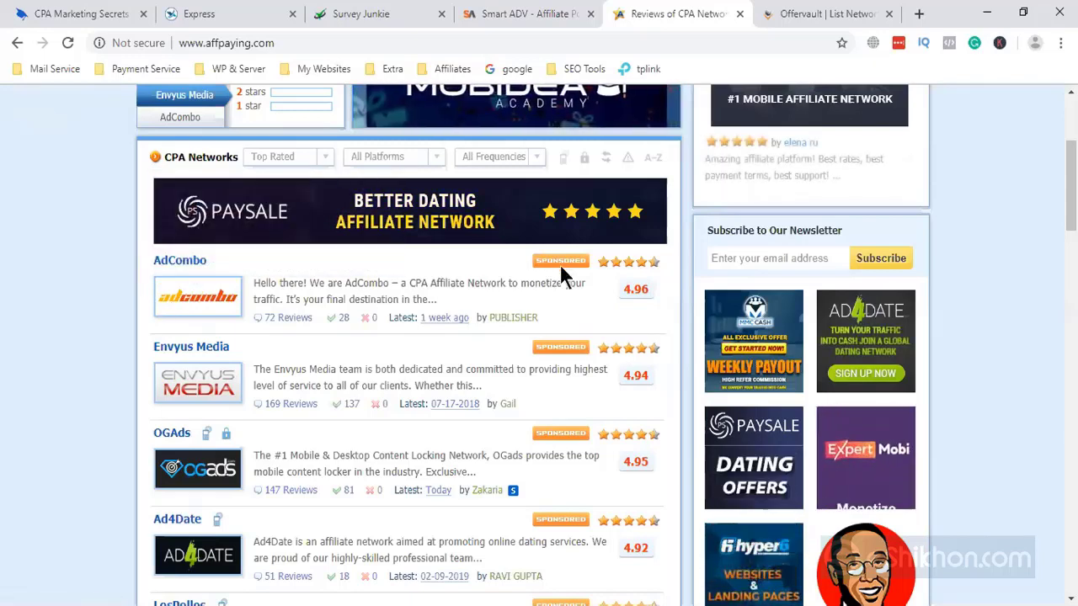
scroll(558, 270, down, 1)
scroll(553, 308, up, 1)
scroll(564, 265, down, 1)
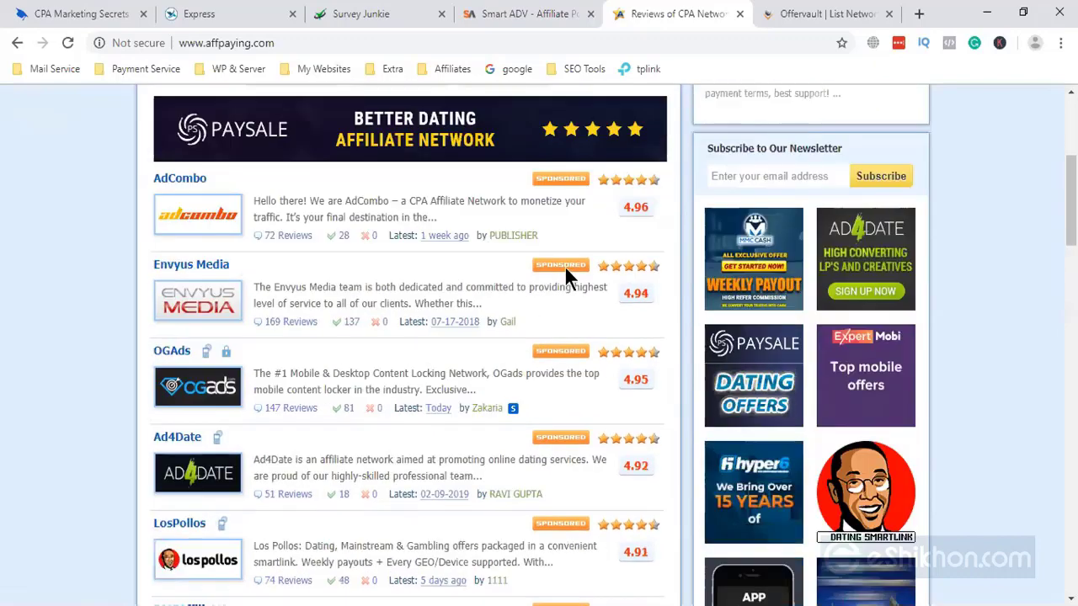
scroll(564, 266, down, 3)
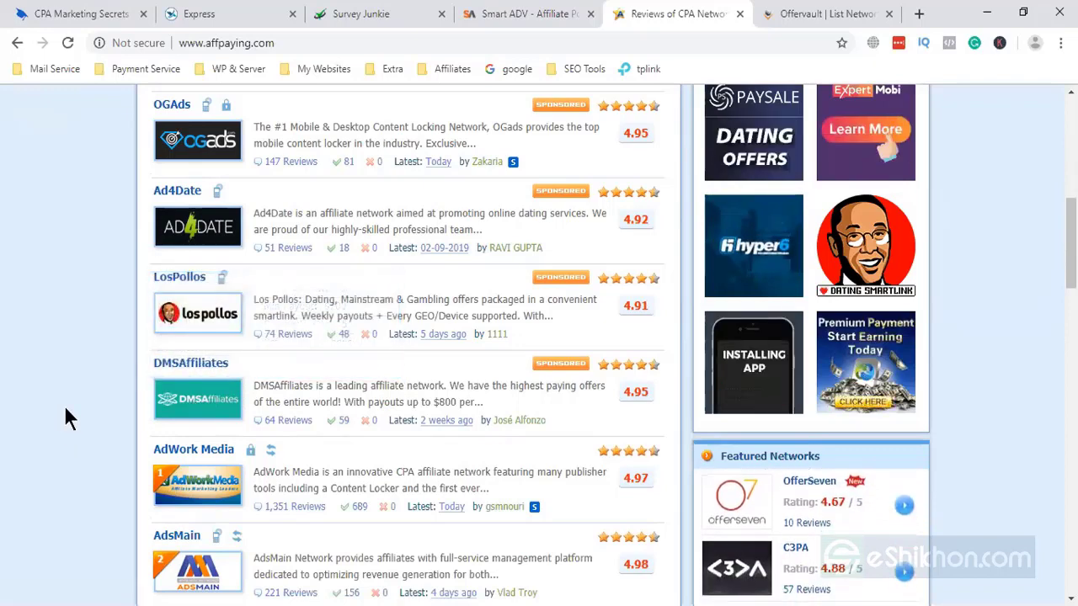
scroll(68, 418, up, 3)
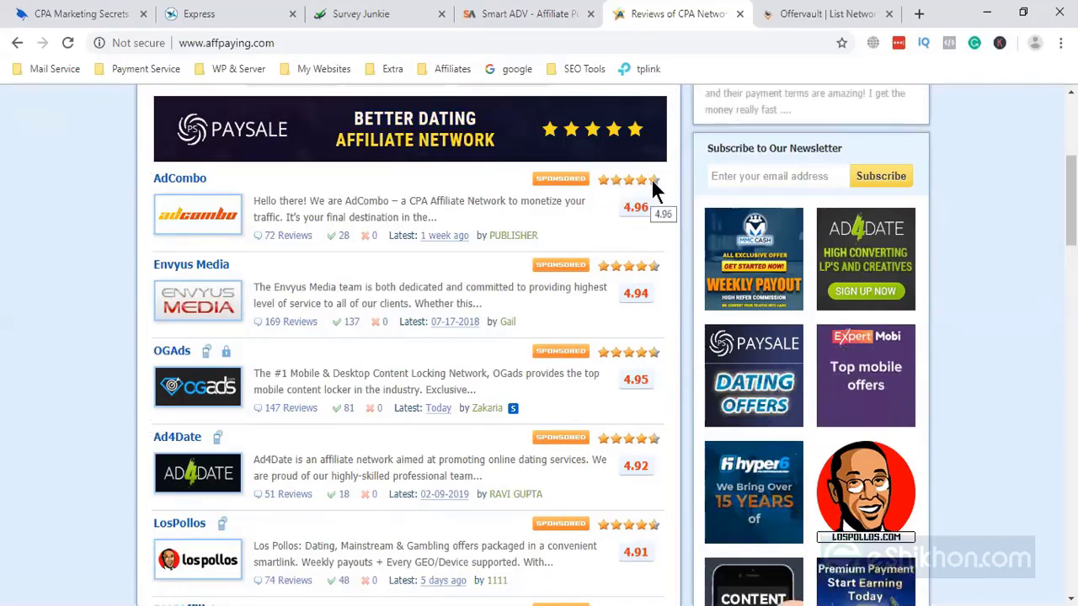
drag(621, 209, 648, 217)
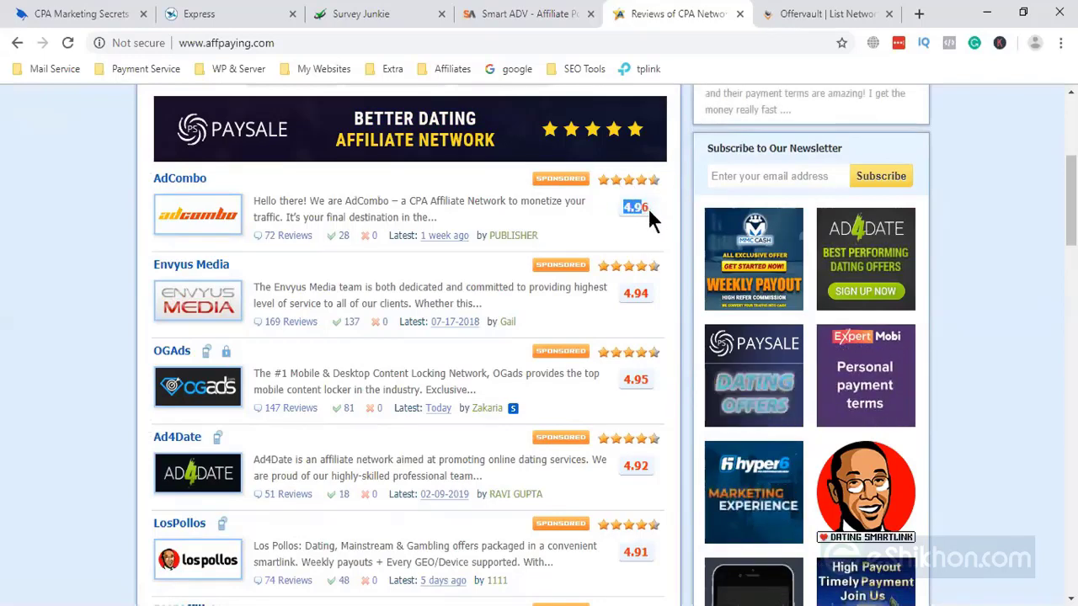
drag(633, 301, 636, 299)
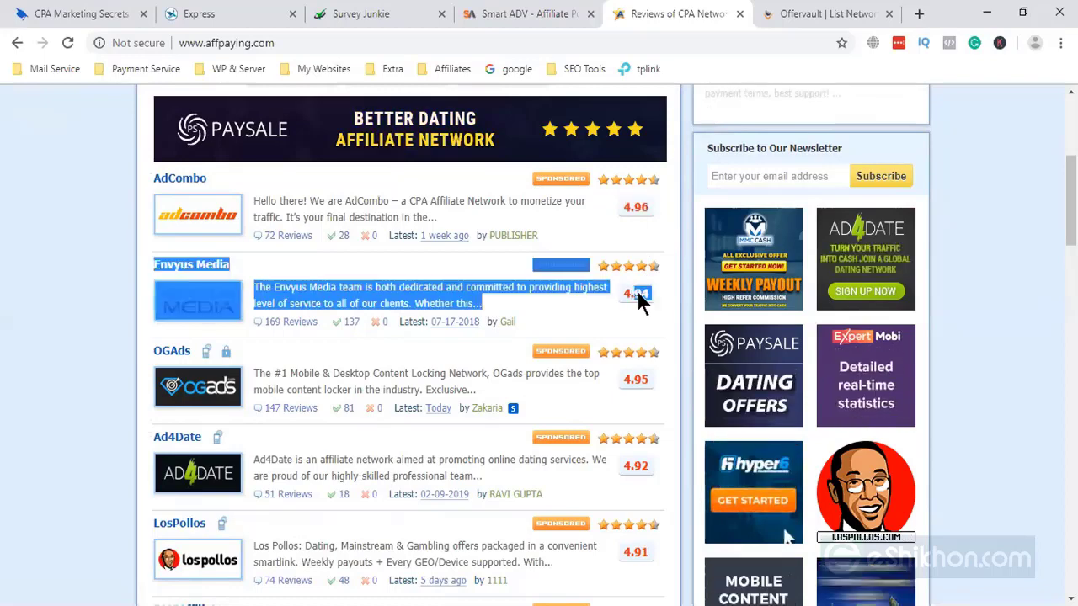
- Scroll further down the list and highlight the AdWork Media network name
scroll(636, 299, down, 2)
click(58, 290)
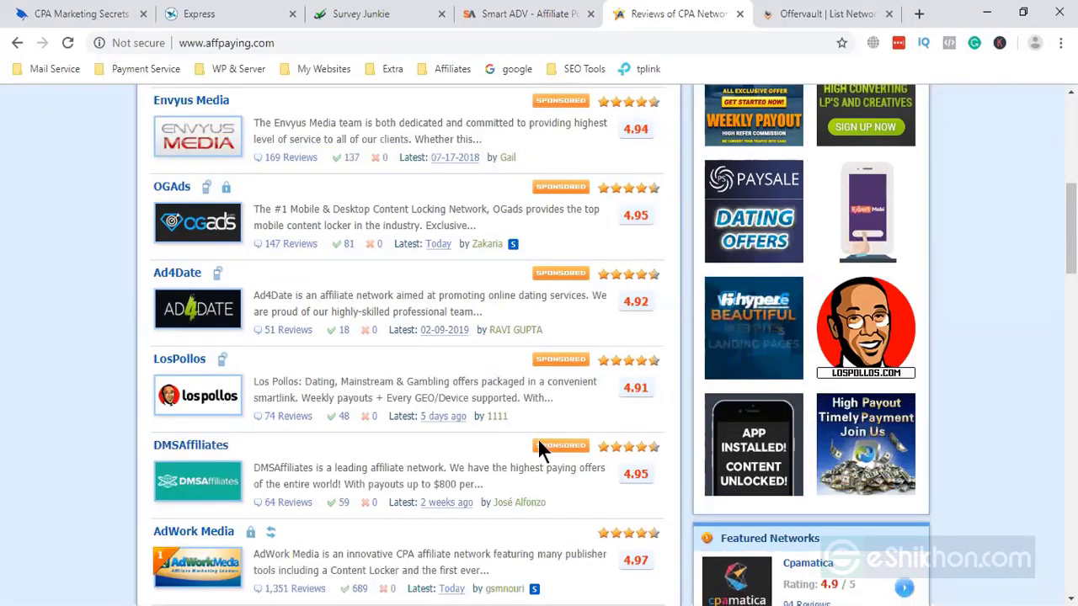
scroll(584, 469, down, 1)
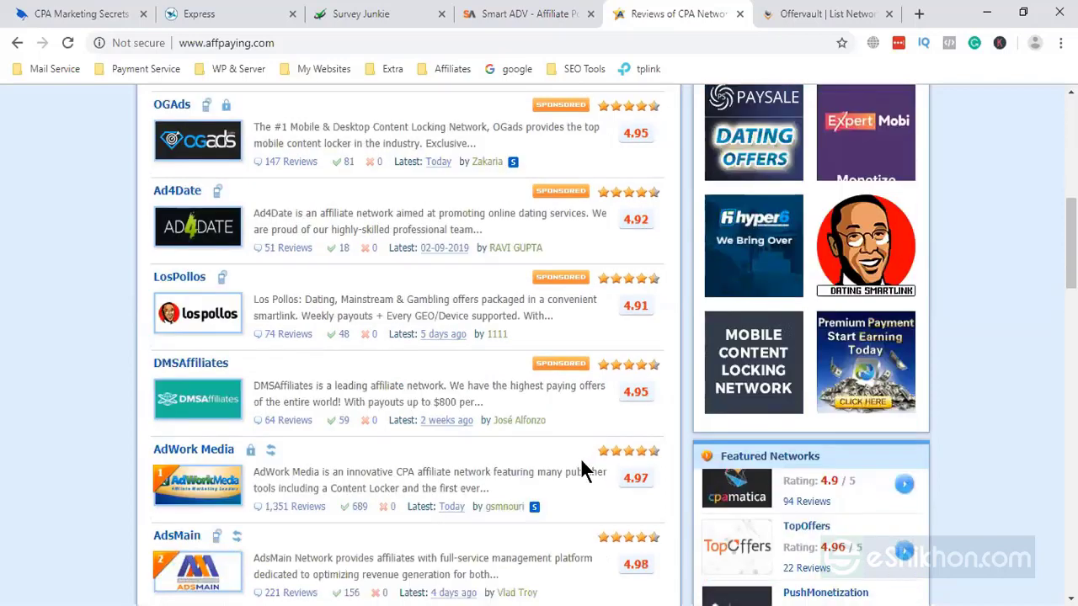
scroll(543, 455, down, 1)
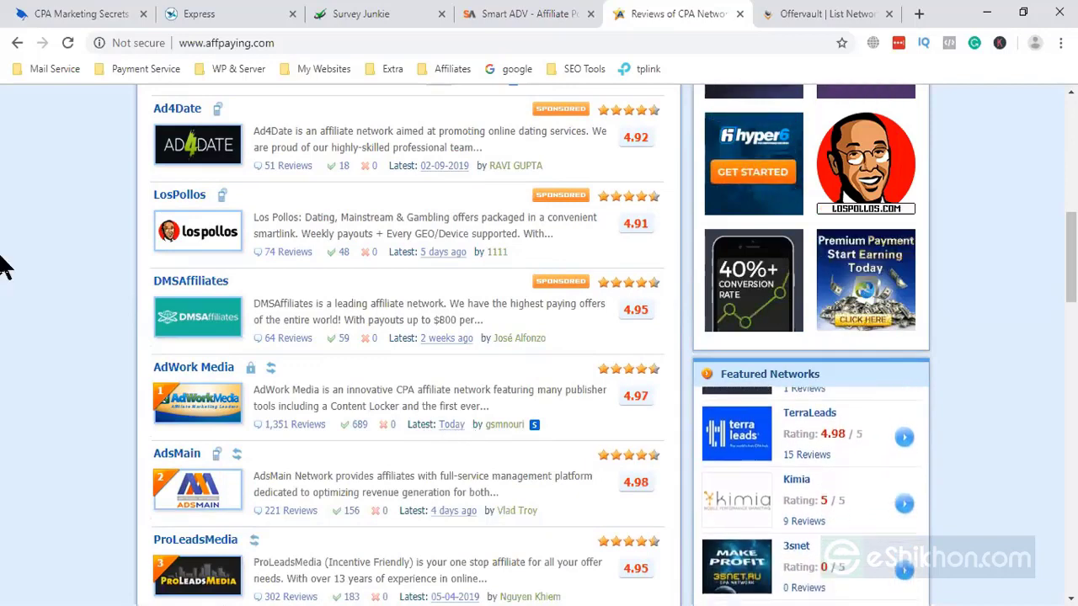
scroll(48, 409, down, 1)
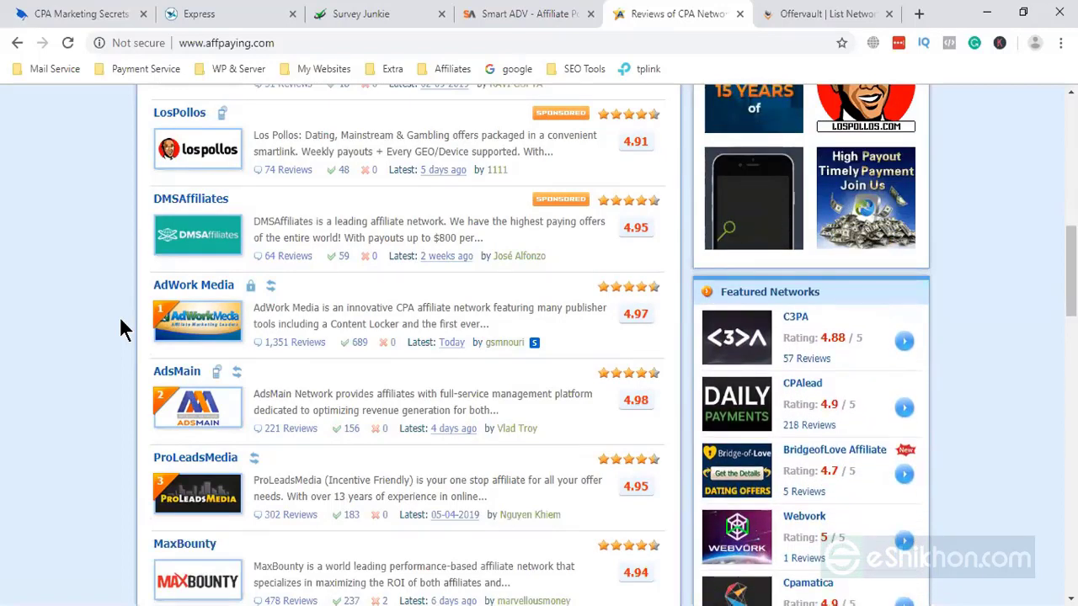
drag(133, 276, 244, 295)
click(125, 291)
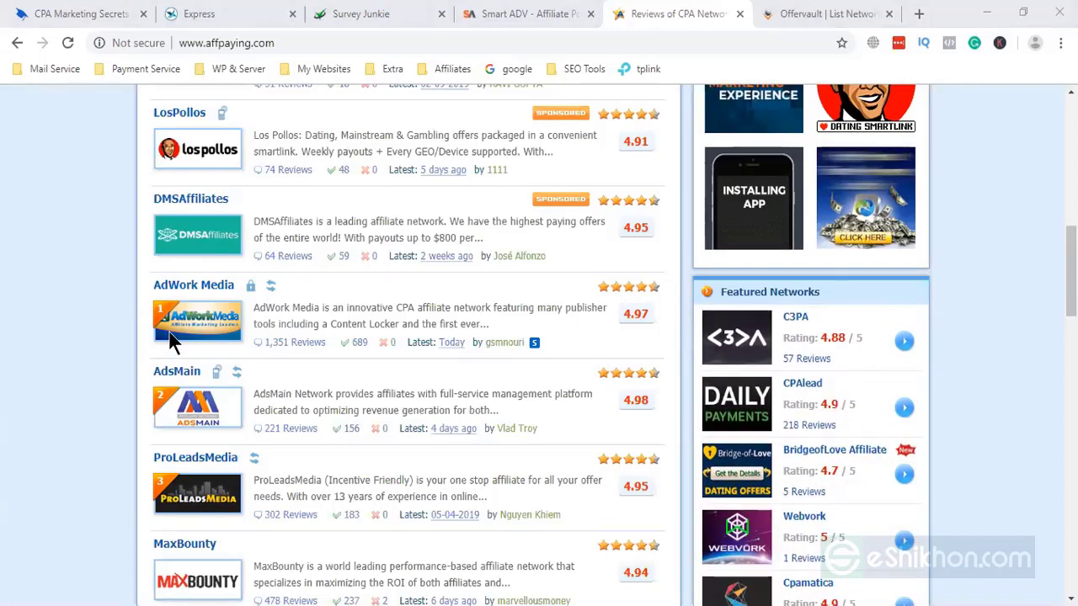
- Open AdWork Media's Affpaying review, then its Join Now link to the Publisher Sign Up page
click(188, 284)
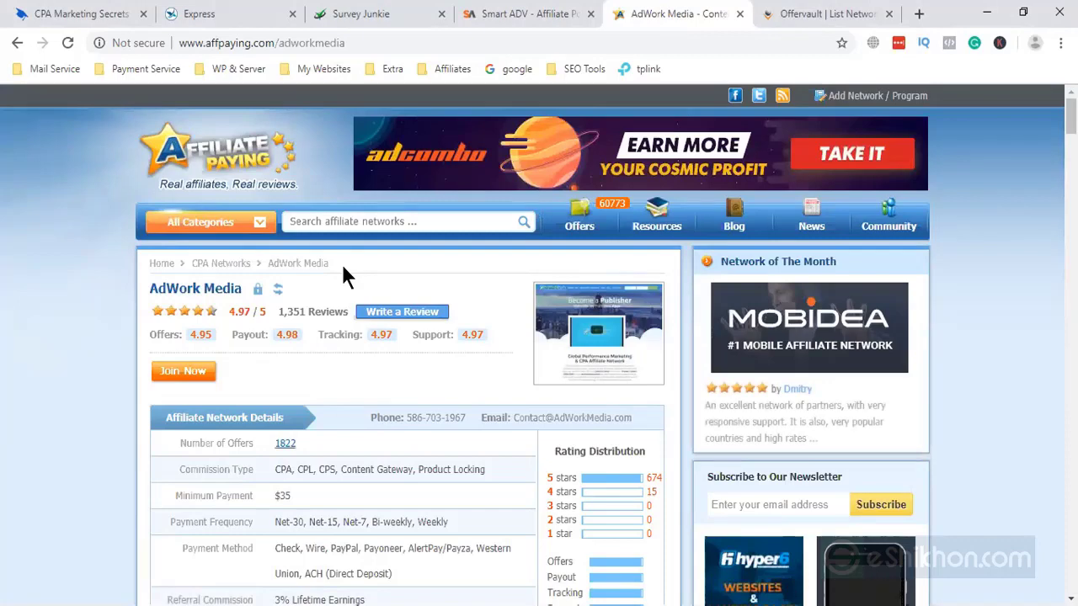
click(187, 375)
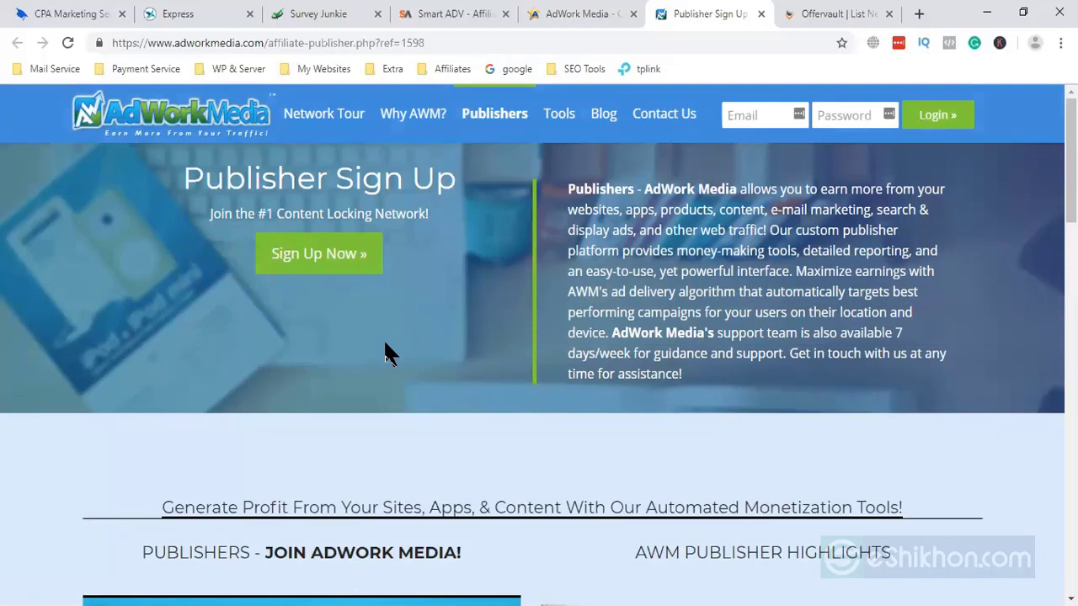
- Scroll through AdWork Media's Publisher Sign Up page
scroll(433, 305, down, 3)
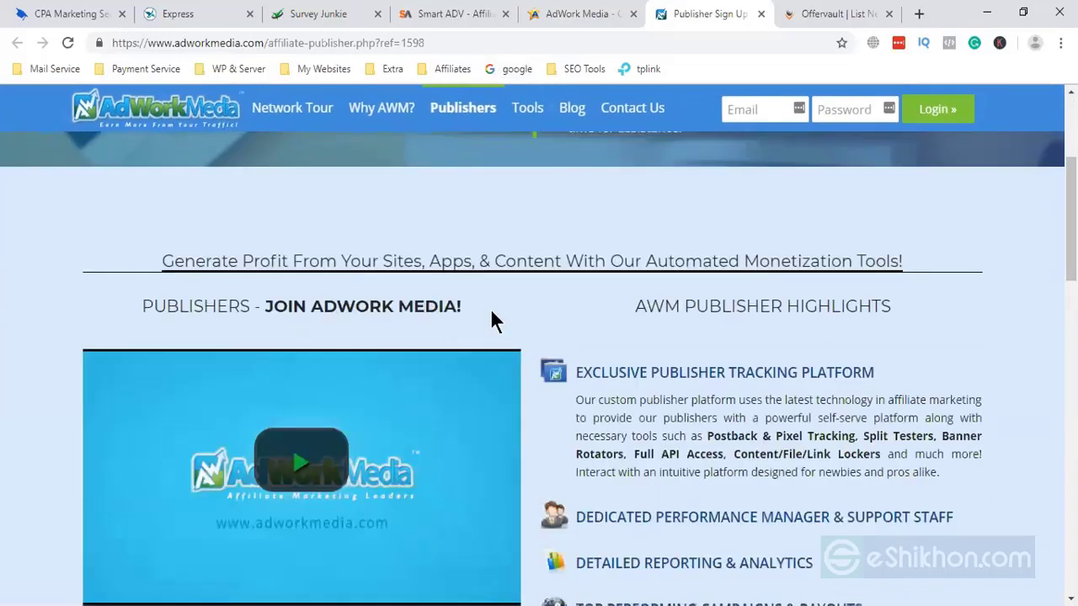
scroll(505, 337, down, 4)
scroll(543, 493, down, 3)
scroll(555, 494, down, 4)
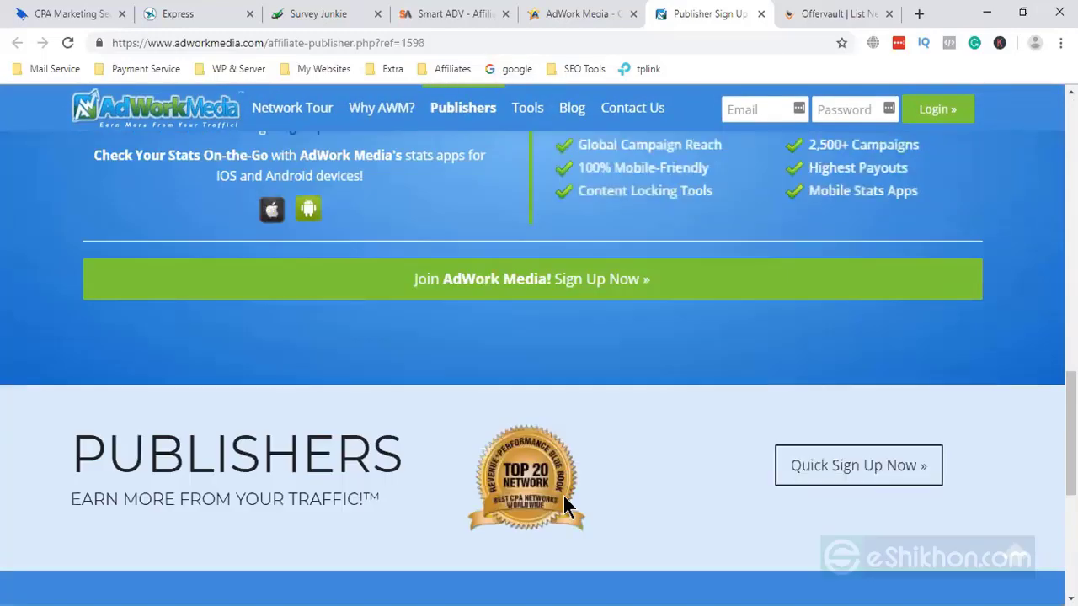
scroll(562, 493, down, 3)
scroll(497, 459, down, 1)
scroll(493, 455, up, 17)
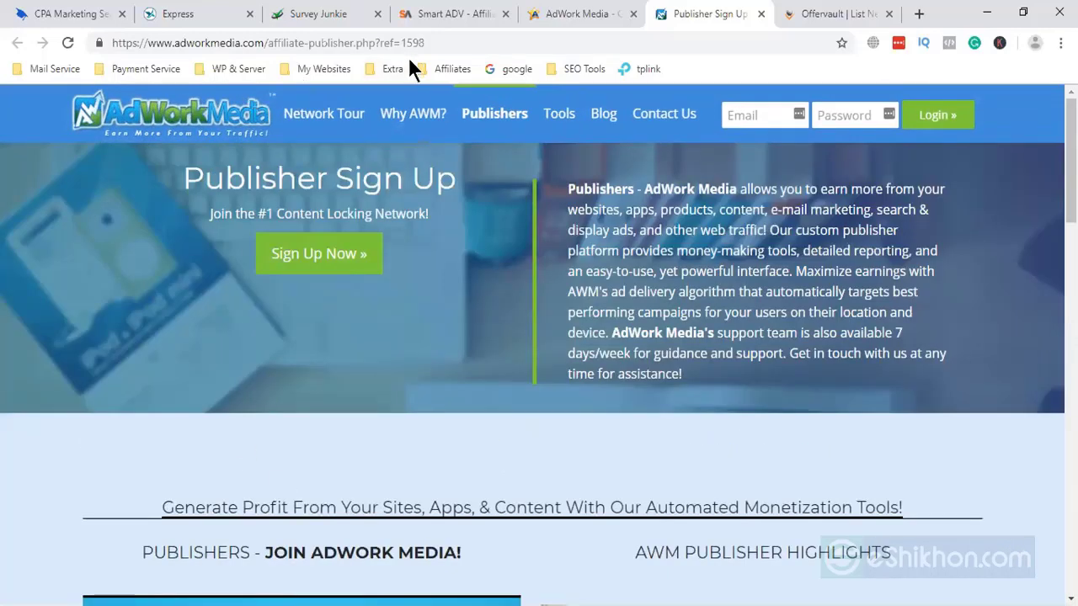
drag(461, 48, 354, 46)
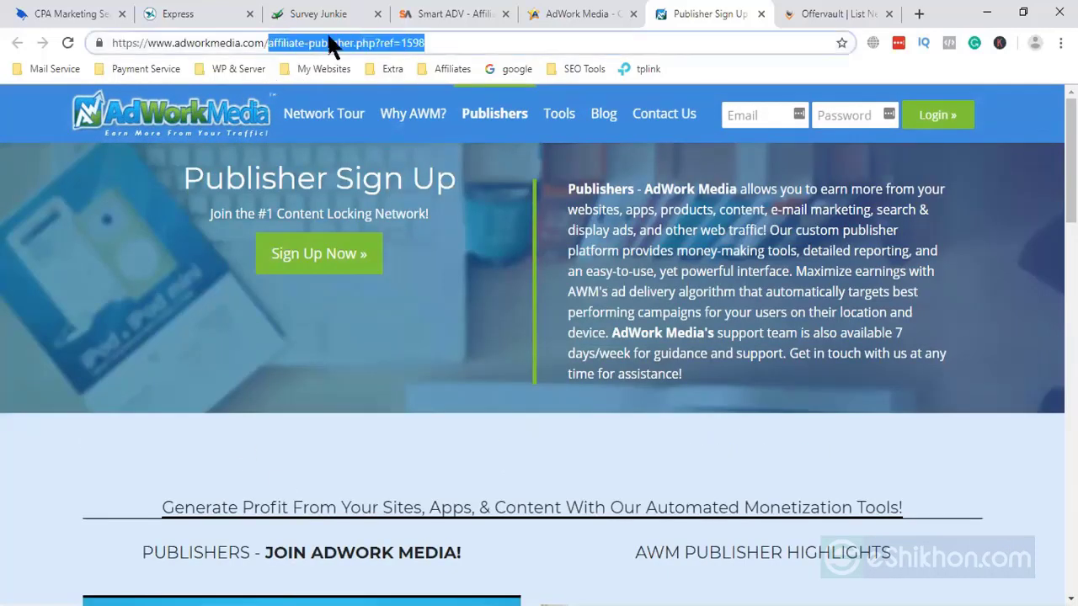
key(BackSpace)
key(Return)
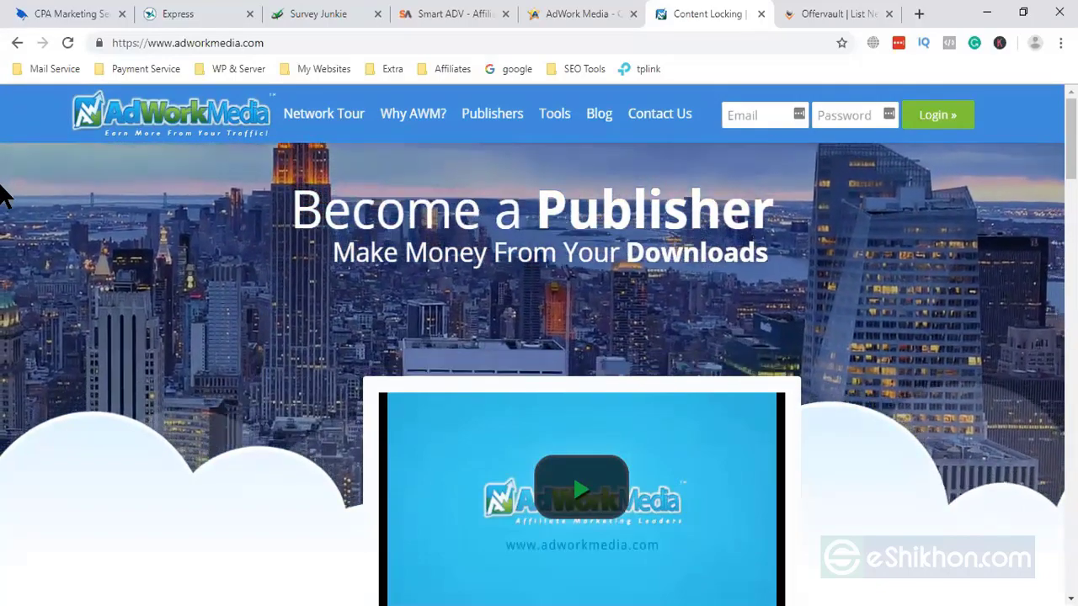
- Go to the Publishers page and jump to the 'Create Your FREE Publisher Account' form
click(504, 117)
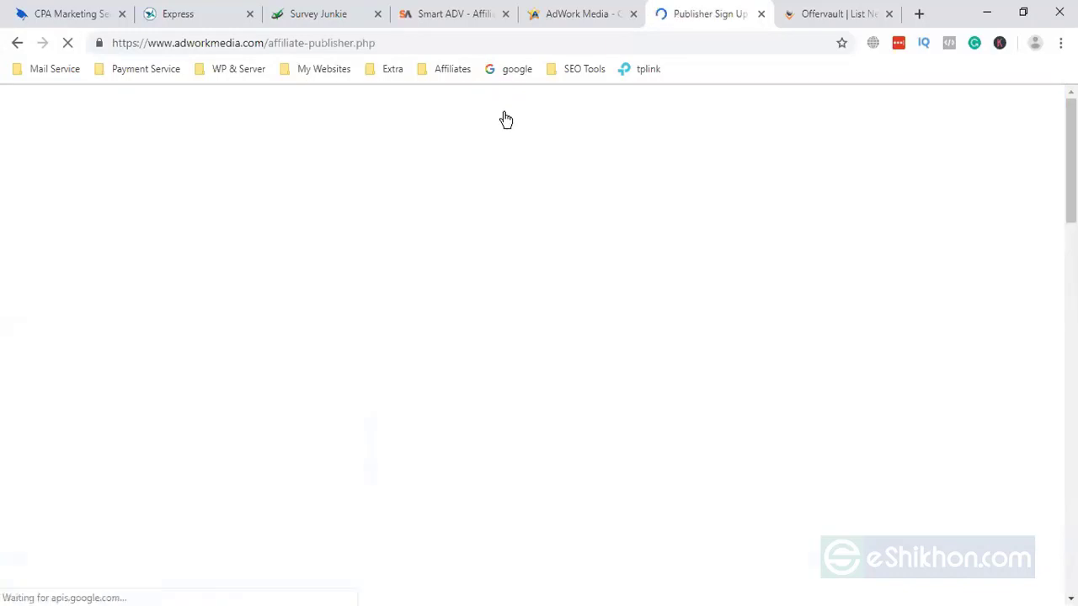
scroll(362, 289, down, 3)
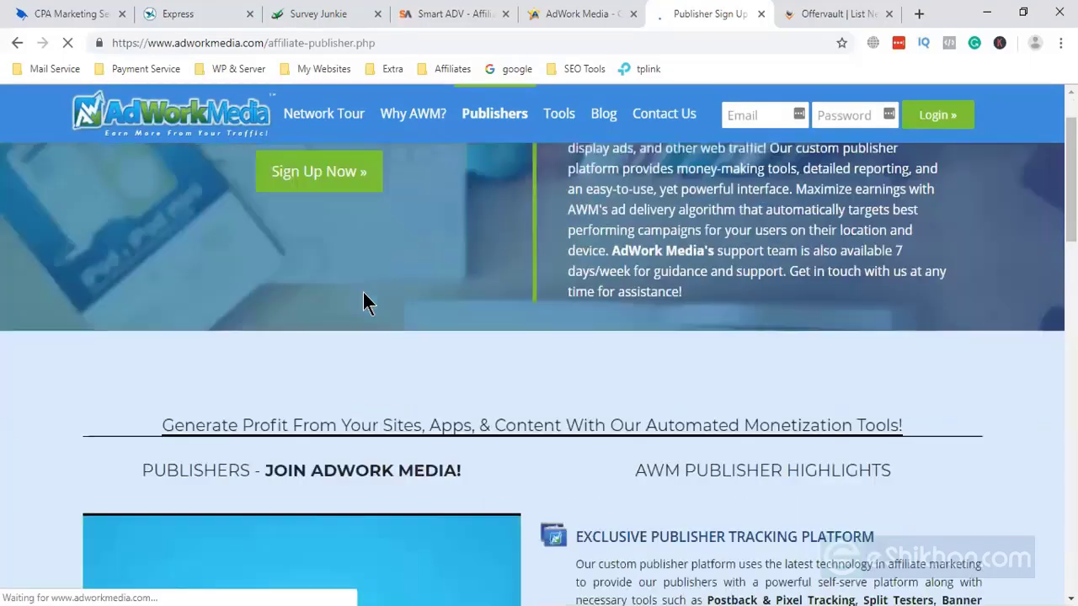
scroll(341, 293, down, 4)
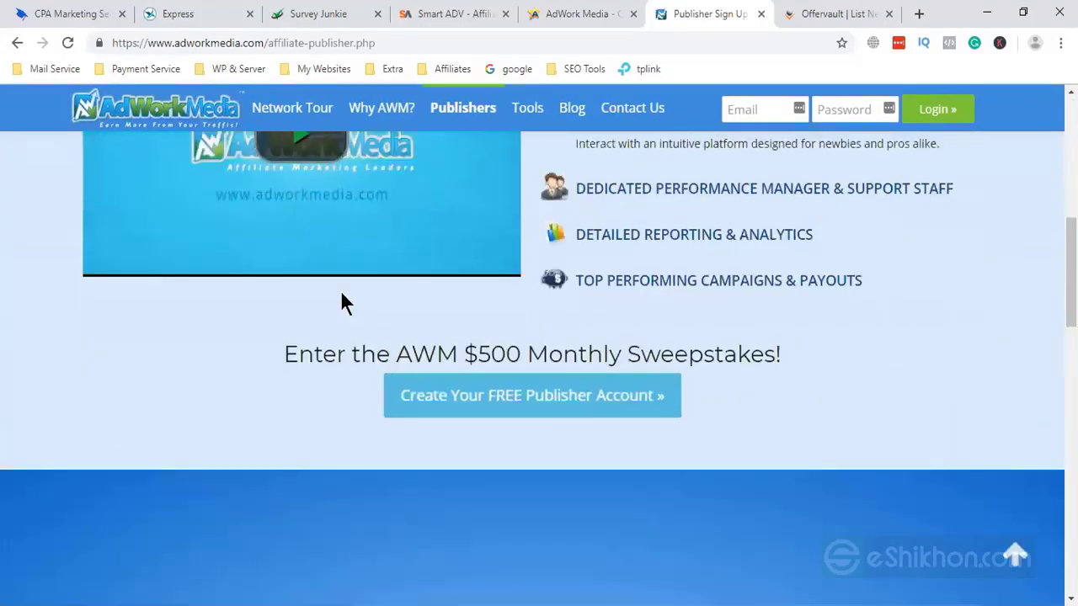
click(560, 403)
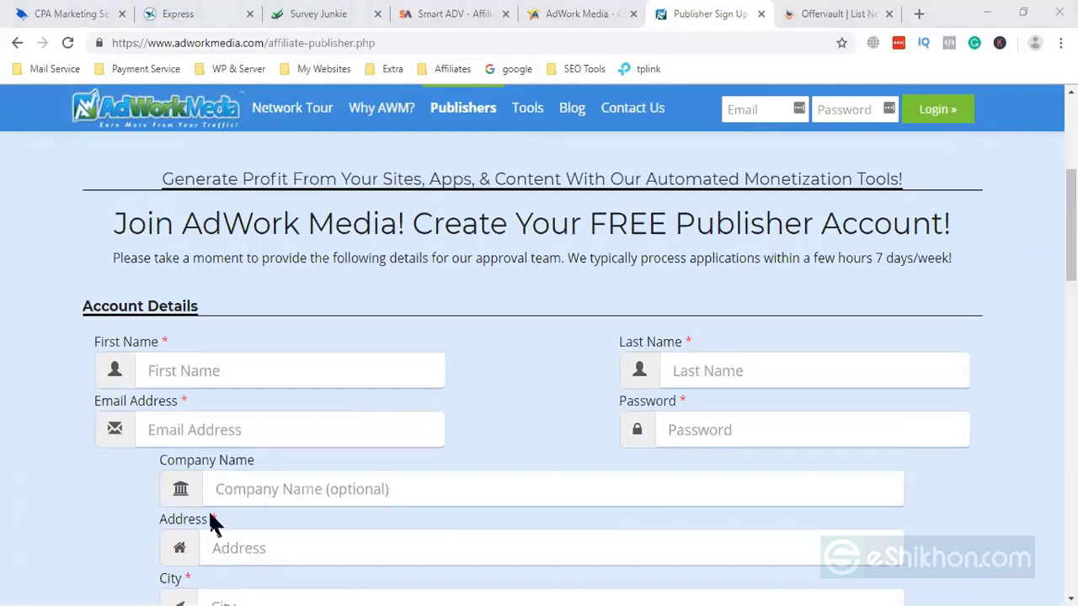
scroll(539, 395, down, 1)
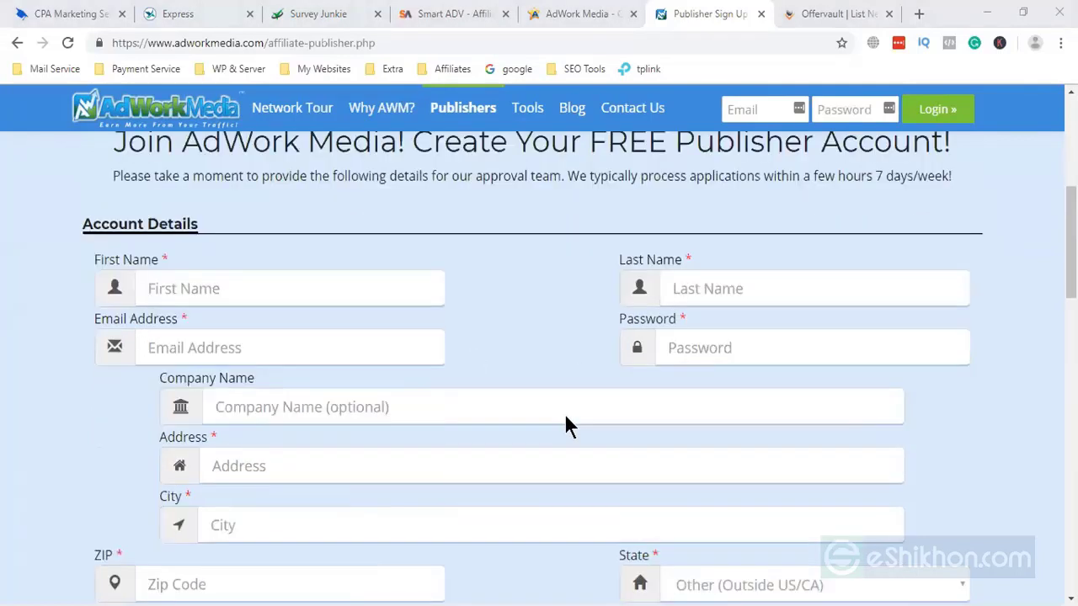
scroll(589, 471, down, 2)
scroll(606, 513, up, 4)
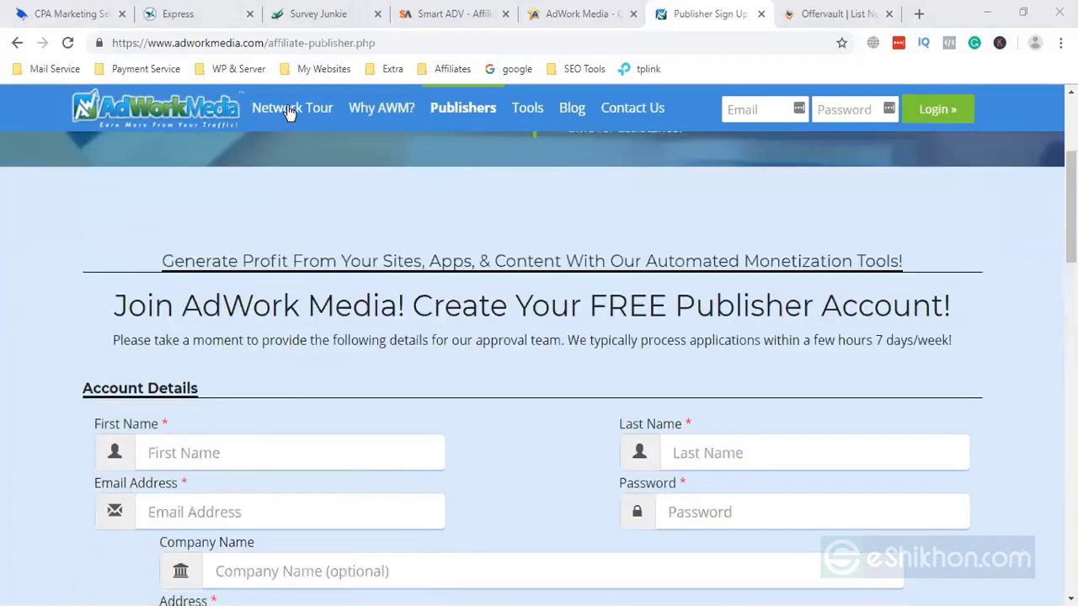
click(68, 12)
scroll(354, 548, down, 1)
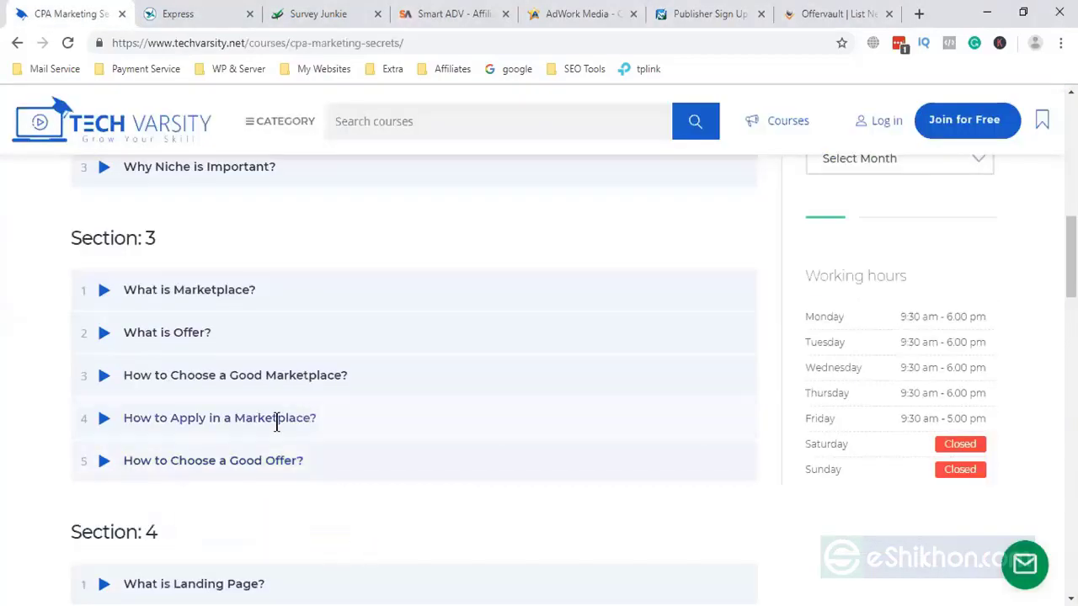
click(692, 17)
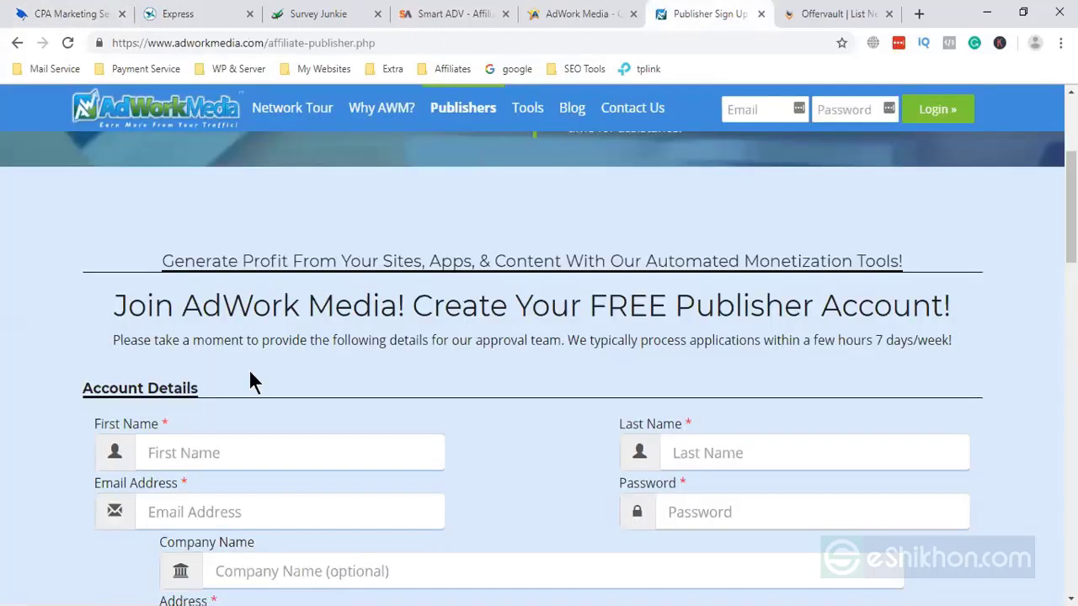
- Enter the first letter of the publisher's first name, then move down to the company name field
click(224, 455)
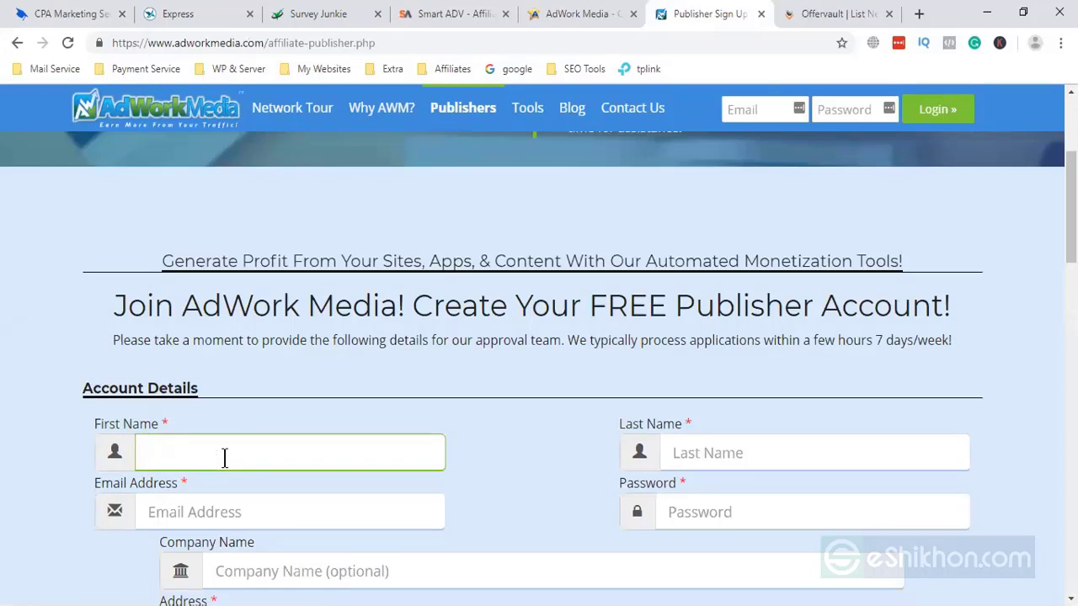
text(M)
scroll(240, 448, down, 2)
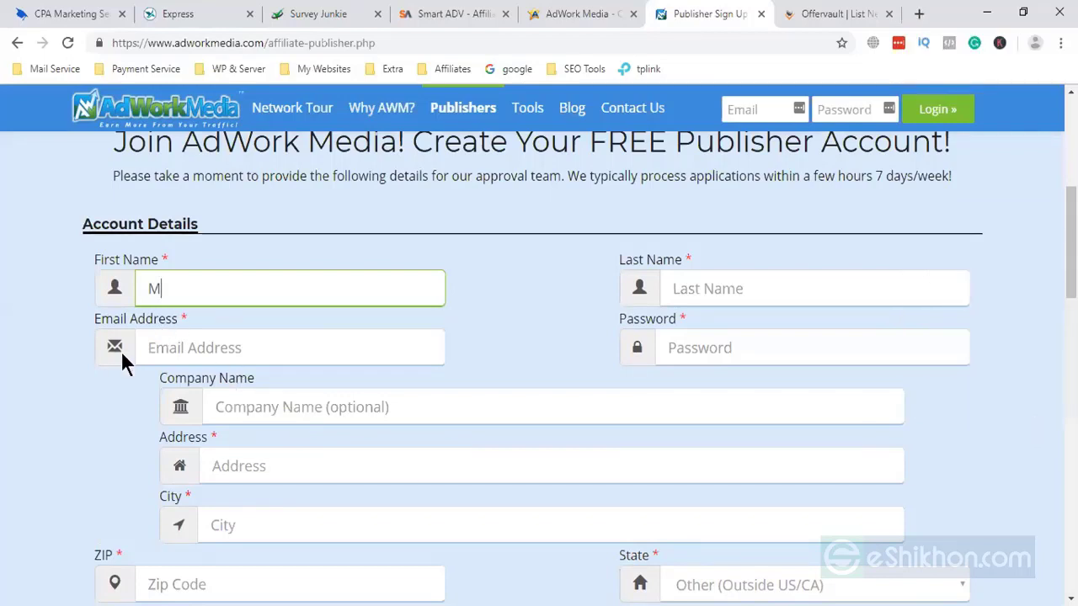
click(253, 407)
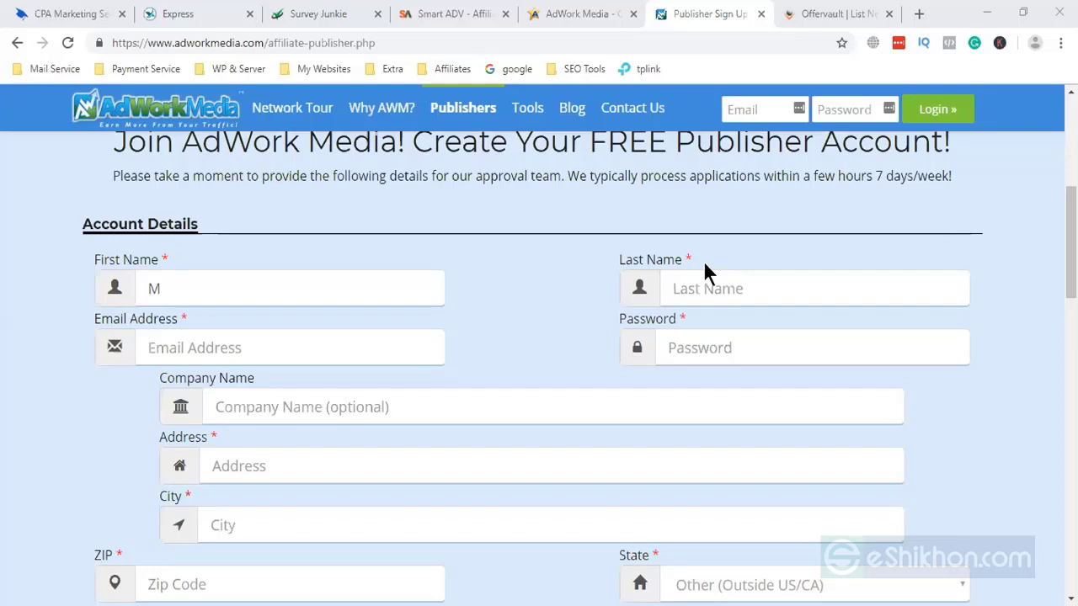
- Fill in the publisher's first and last names, select Email Address, then switch to Express Revenue
click(272, 294)
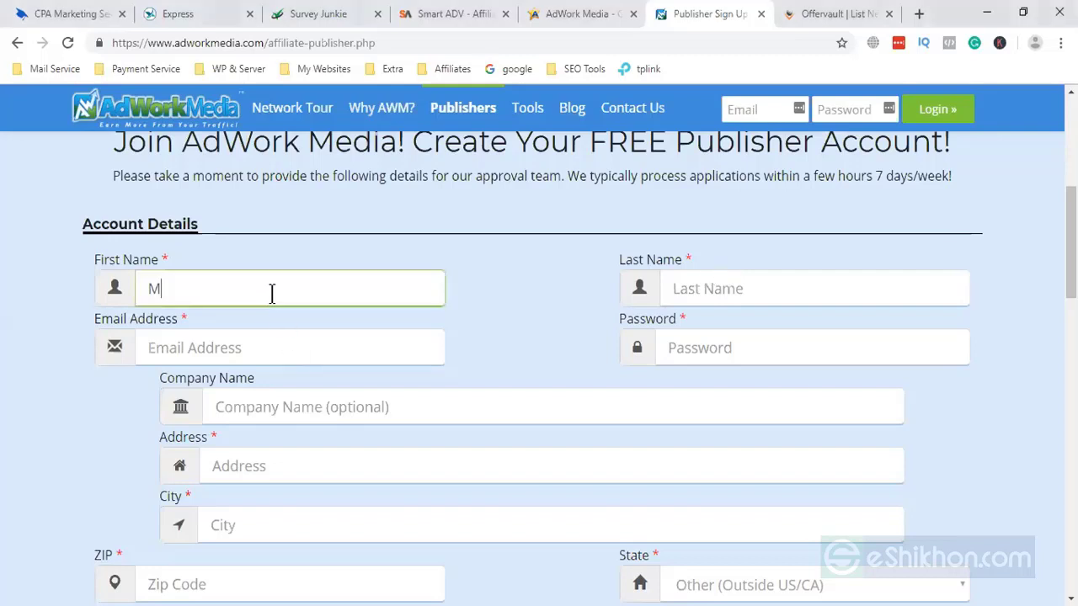
click(594, 210)
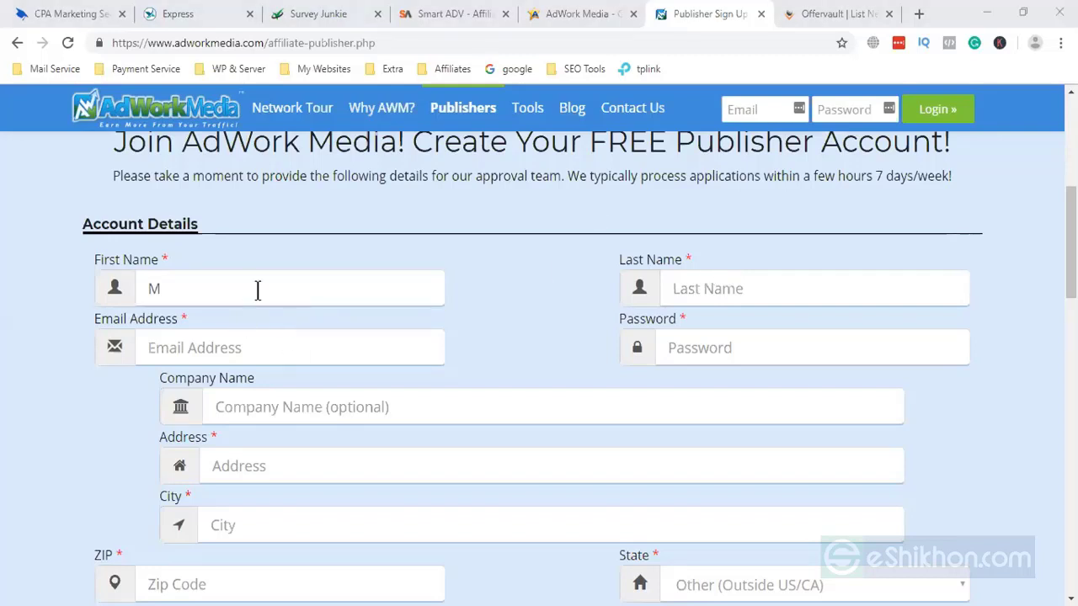
click(257, 290)
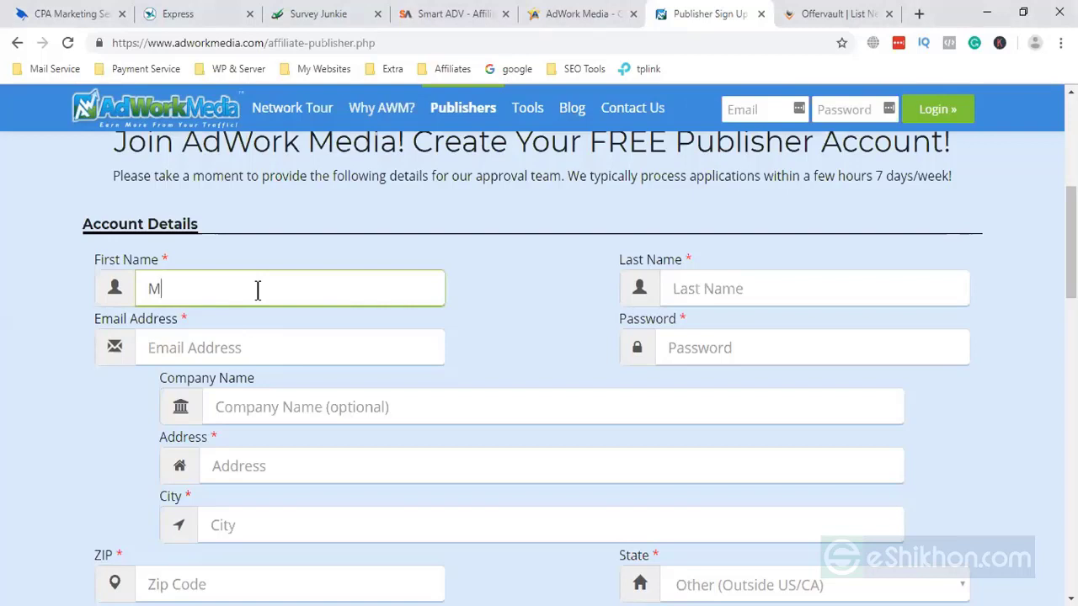
click(697, 290)
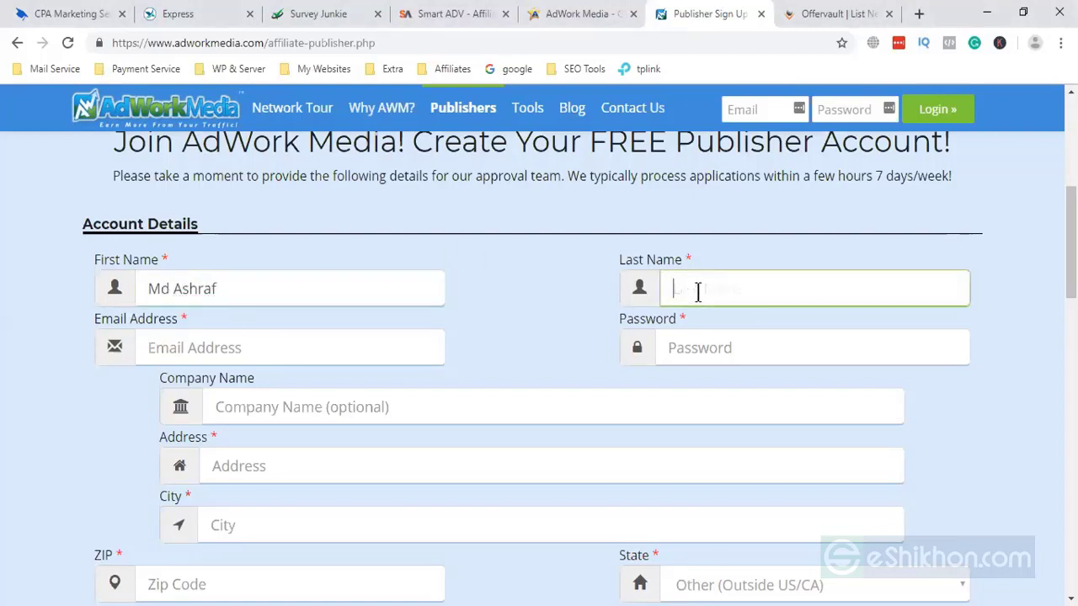
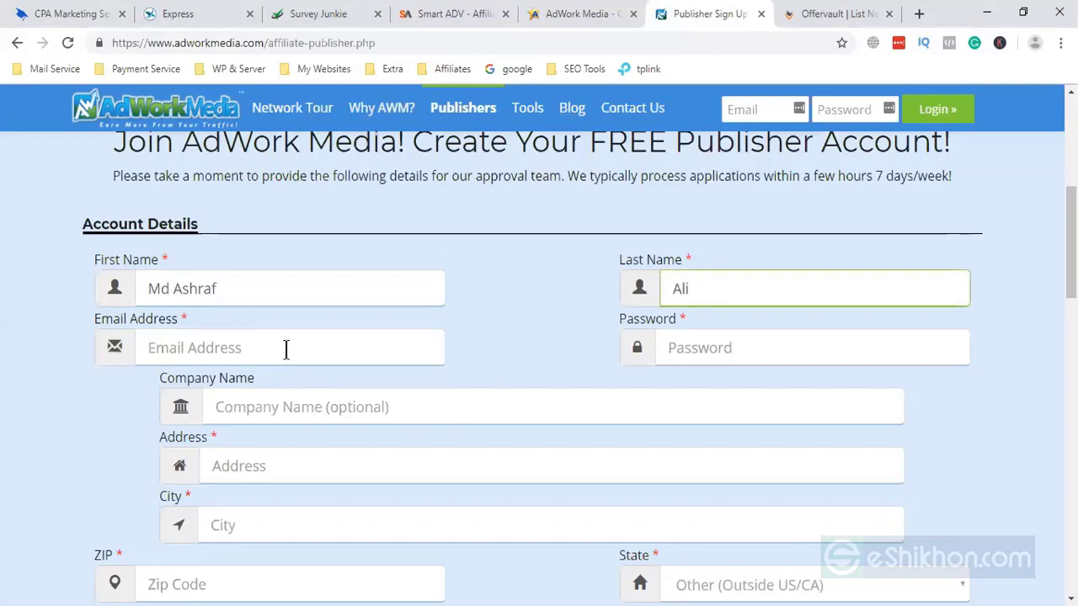
click(286, 346)
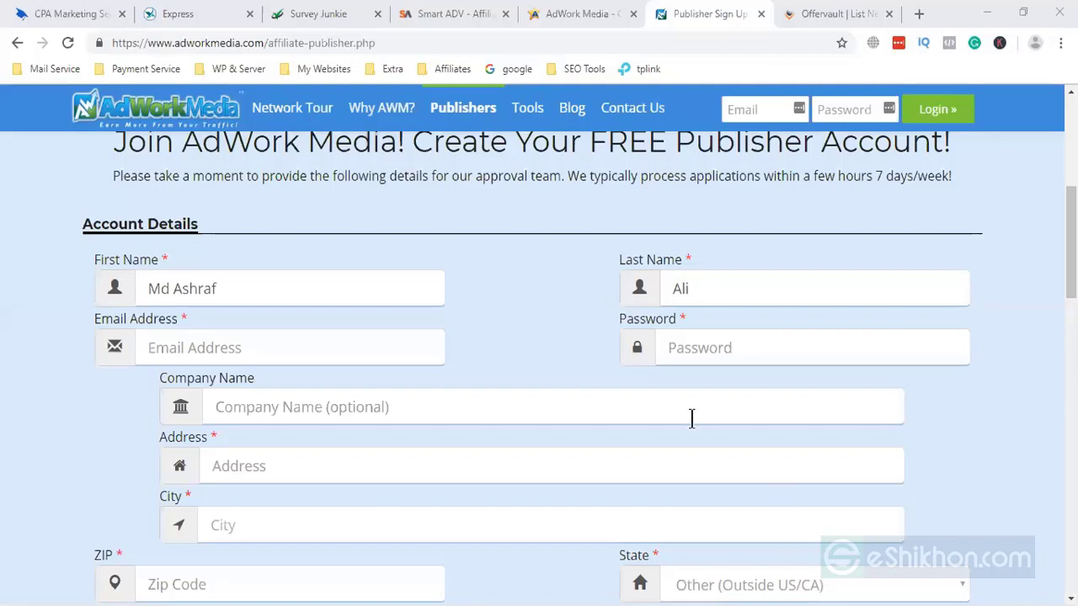
click(194, 16)
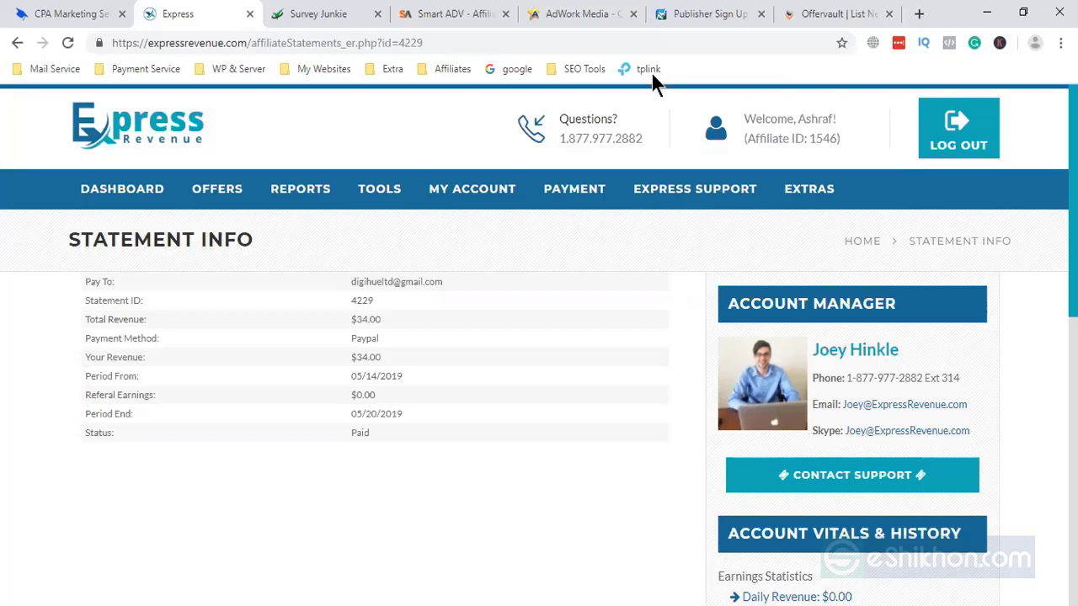
- Switch from Express Revenue's earnings statement back to the AdWork Media publisher sign-up tab
key(ctrl+6)
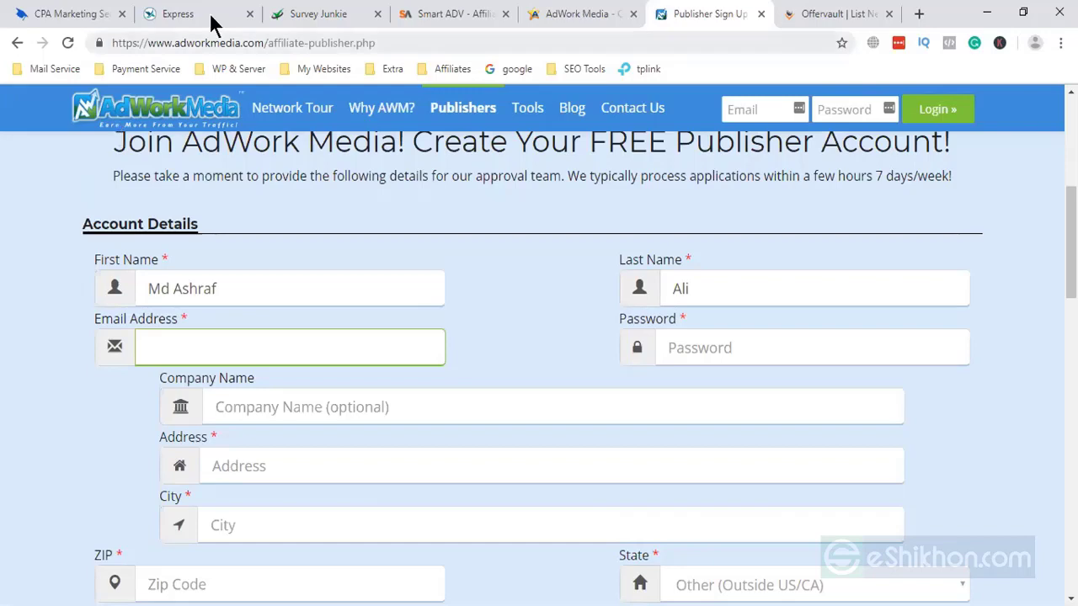
- Glance at Survey Junkie and Smart ADV's offers list, then start a fresh blank tab
click(362, 13)
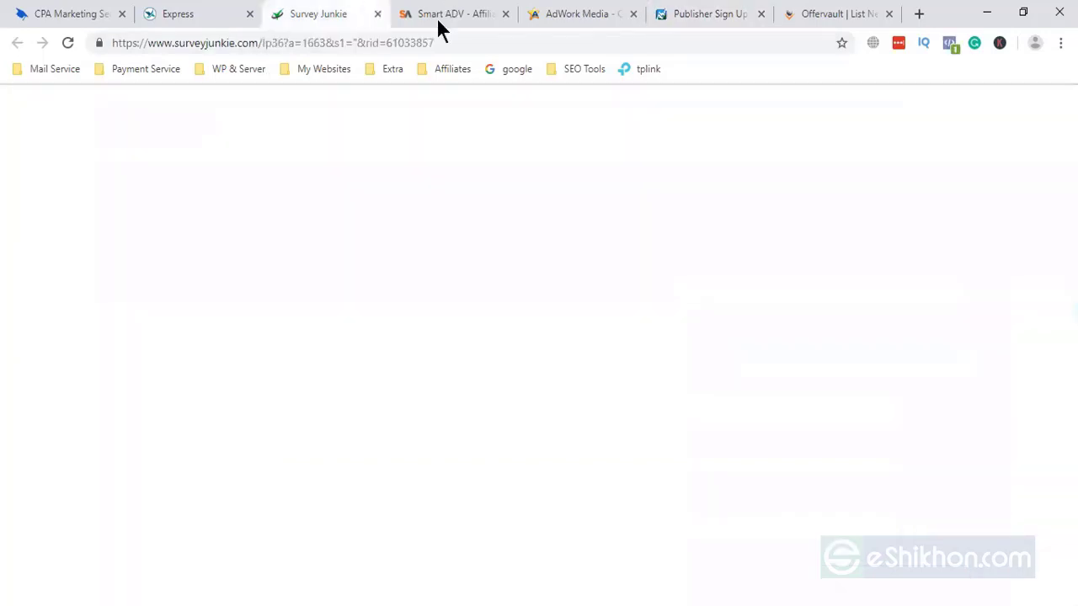
key(ctrl+Tab)
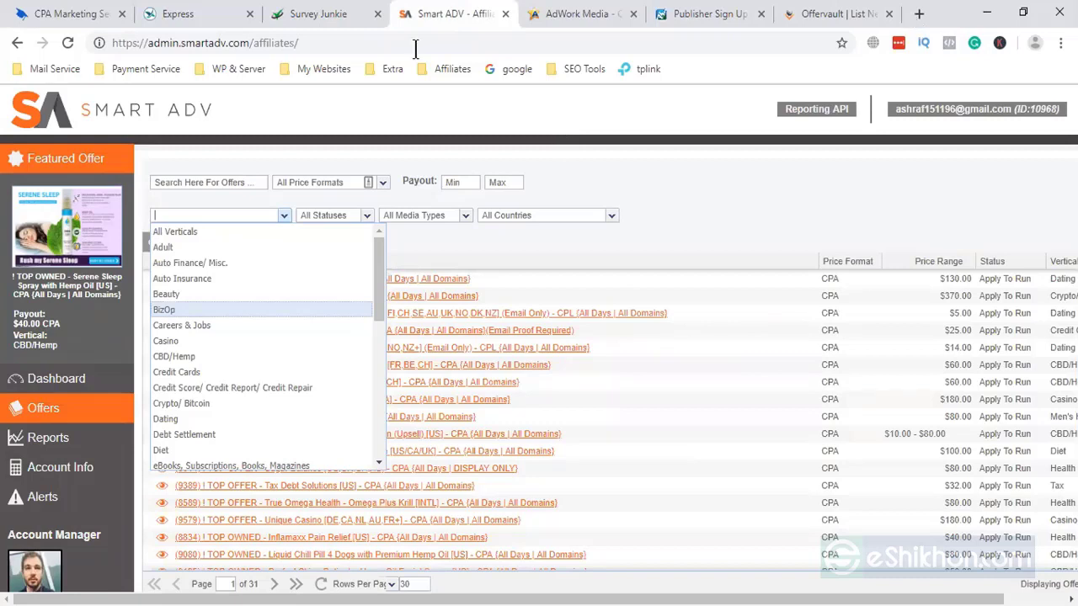
key(ctrl+t)
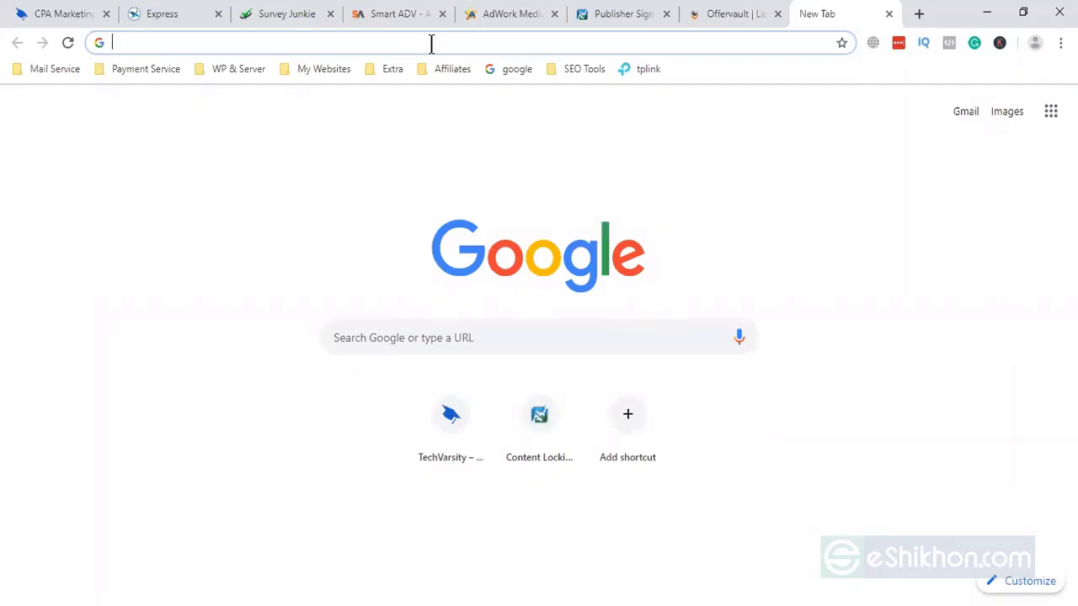
- Discard the 'best cpa affiliate 2019' search and return to the AdWork Media sign-up form
text(best )
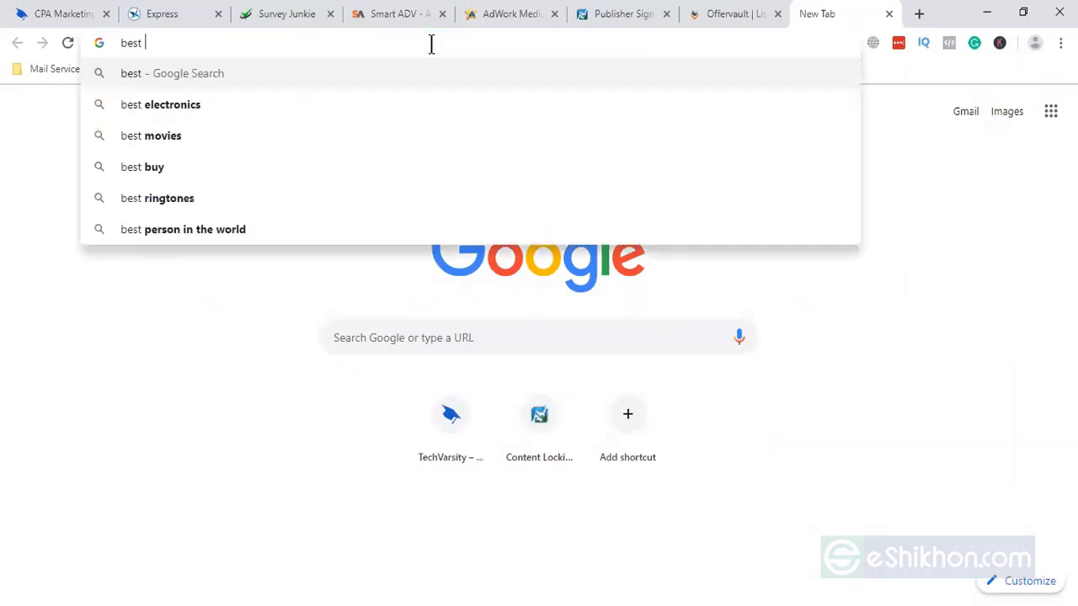
text(cpa a)
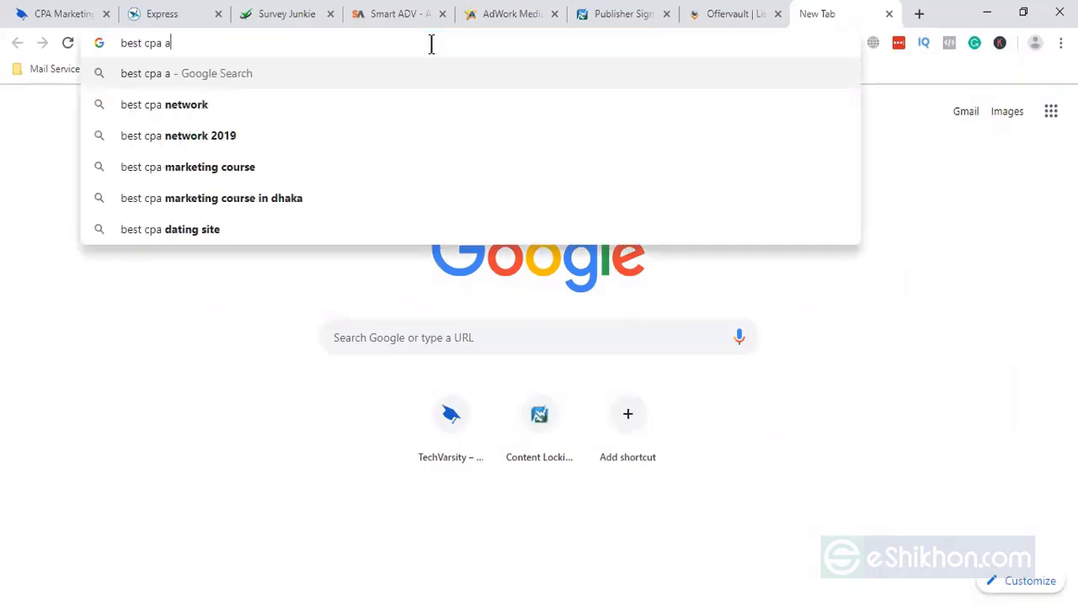
text(ffiliate 20)
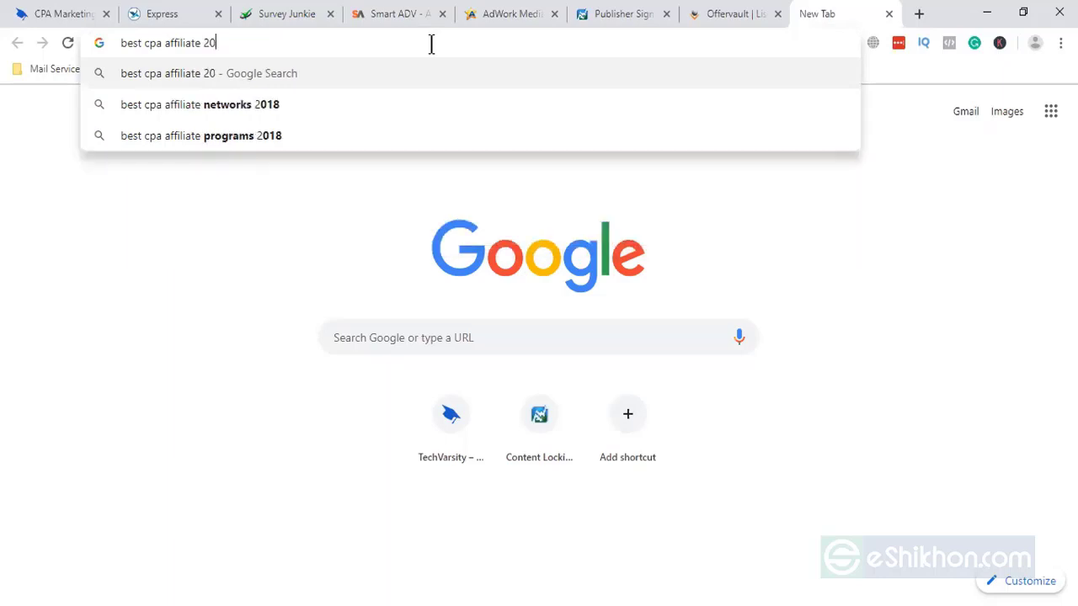
text(19)
key(BackSpace)
key(BackSpace)
key(BackSpace)
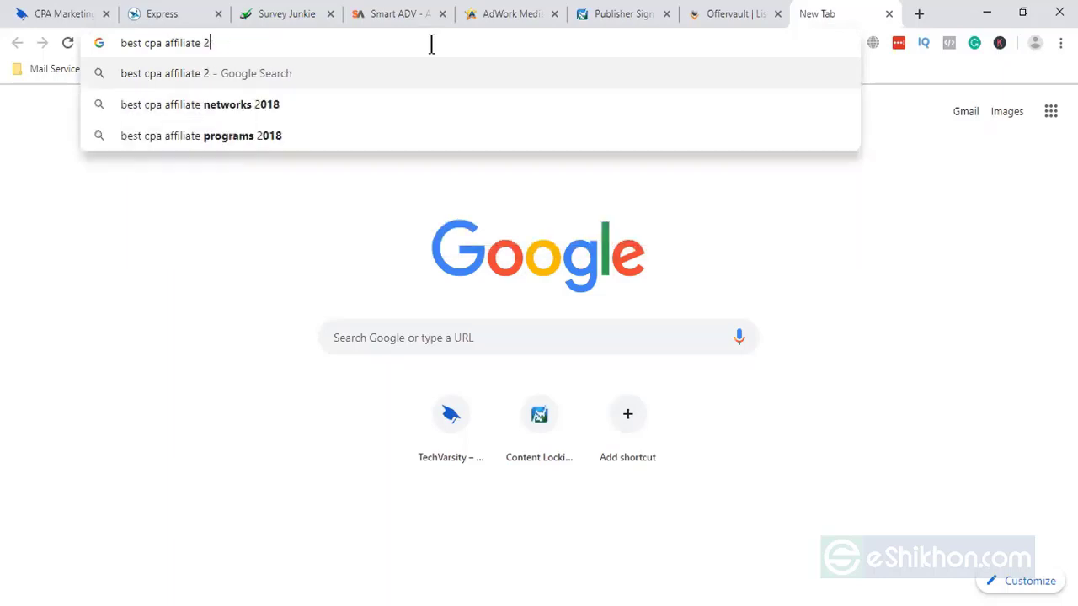
key(ctrl+a)
key(BackSpace)
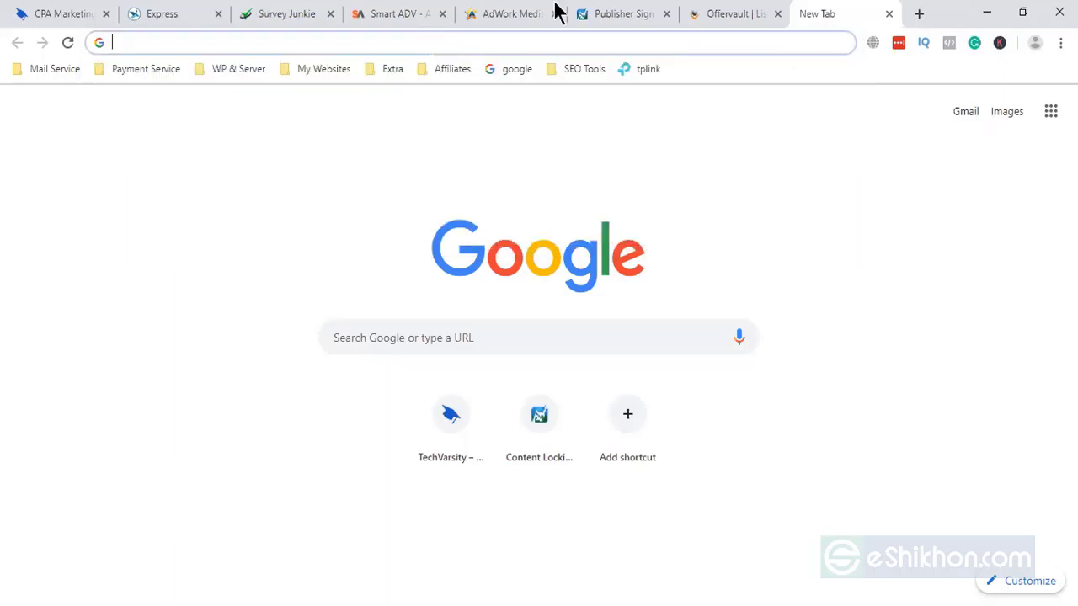
key(ctrl+3)
click(621, 16)
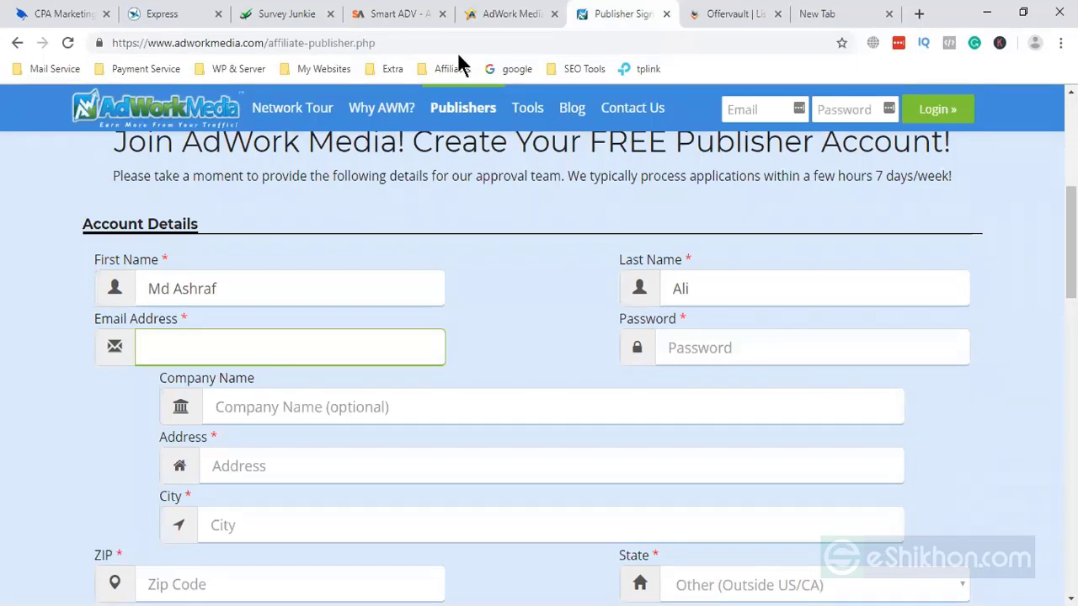
- Run Google searches for 'cpa gr' and 'cpa lead' in separate new tabs
key(ctrl+9)
text(cpa gr)
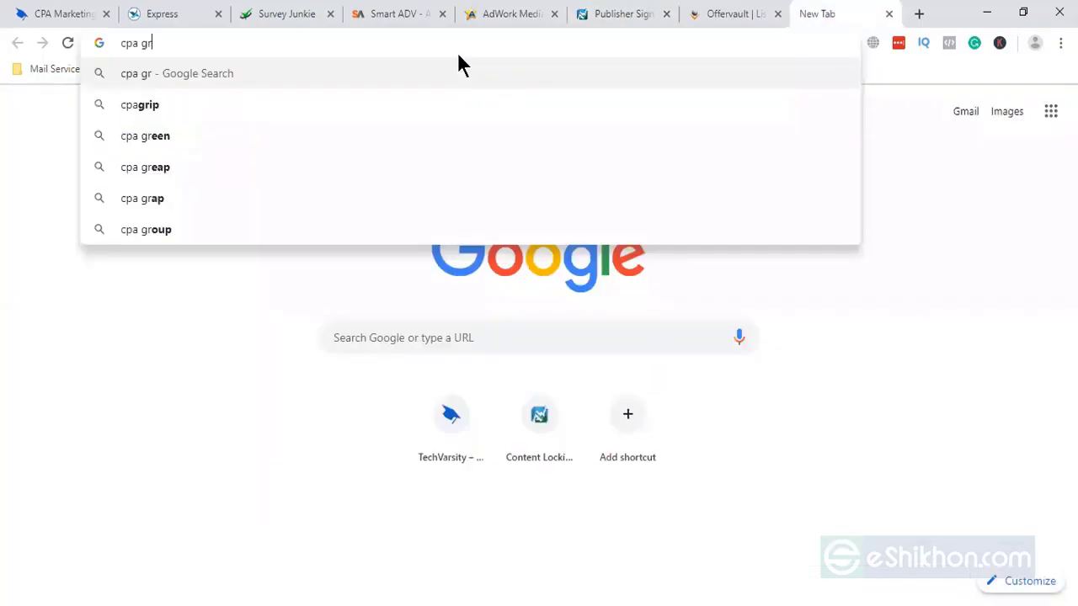
key(Return)
click(916, 17)
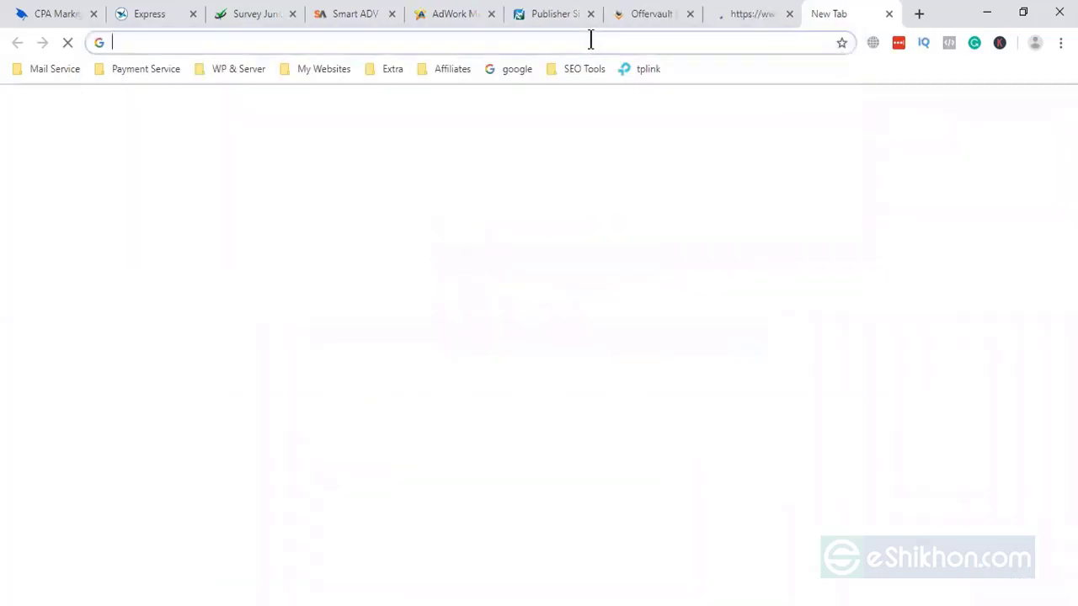
text(cpa lead)
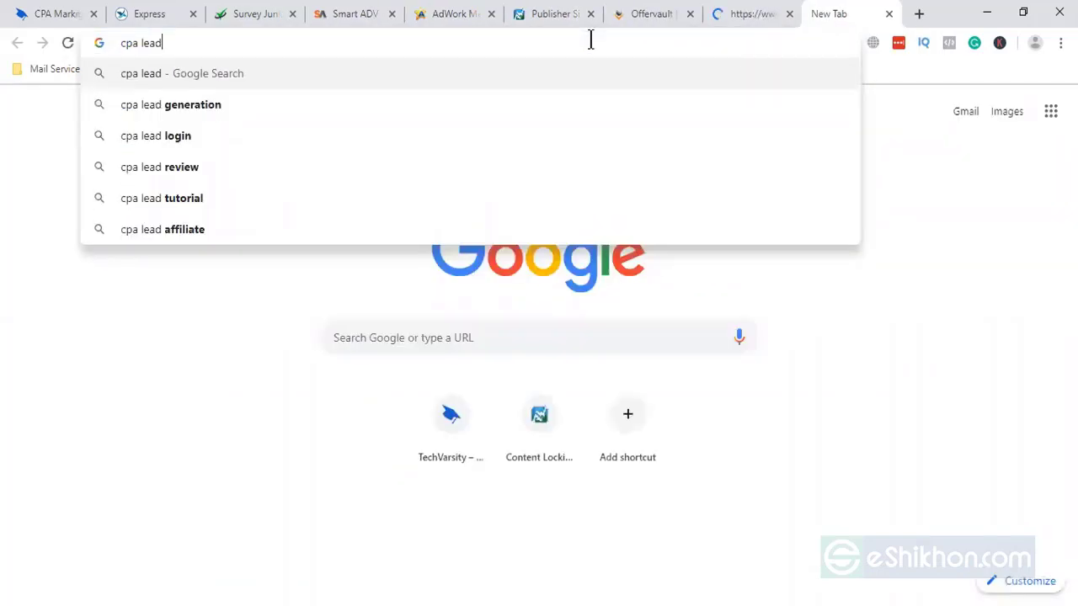
key(Return)
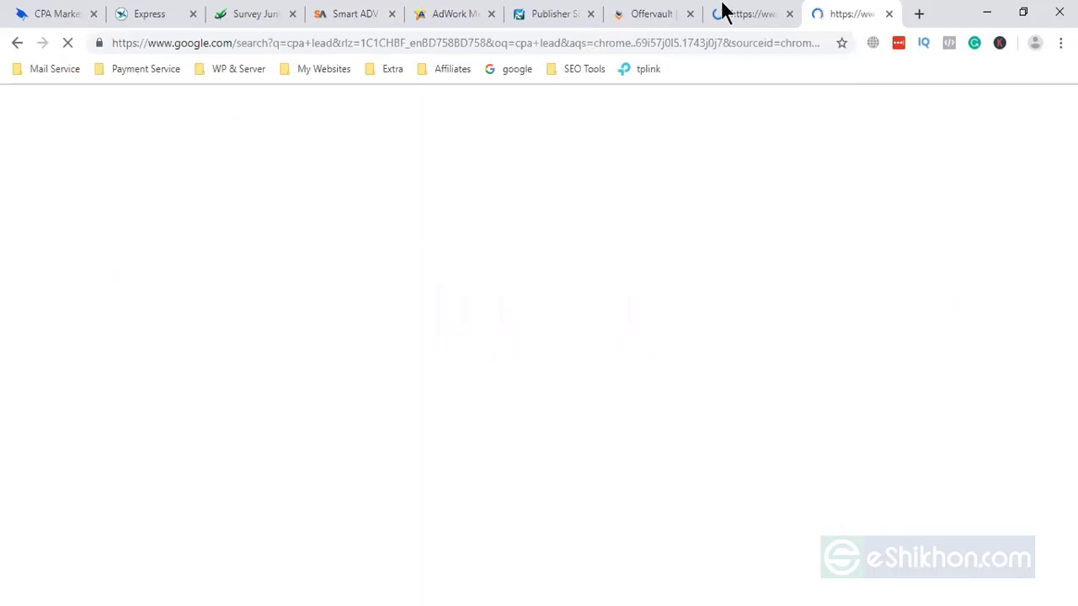
- Open the CPAGrip.com result from the cpa grip search and close the Offervault tab
click(723, 12)
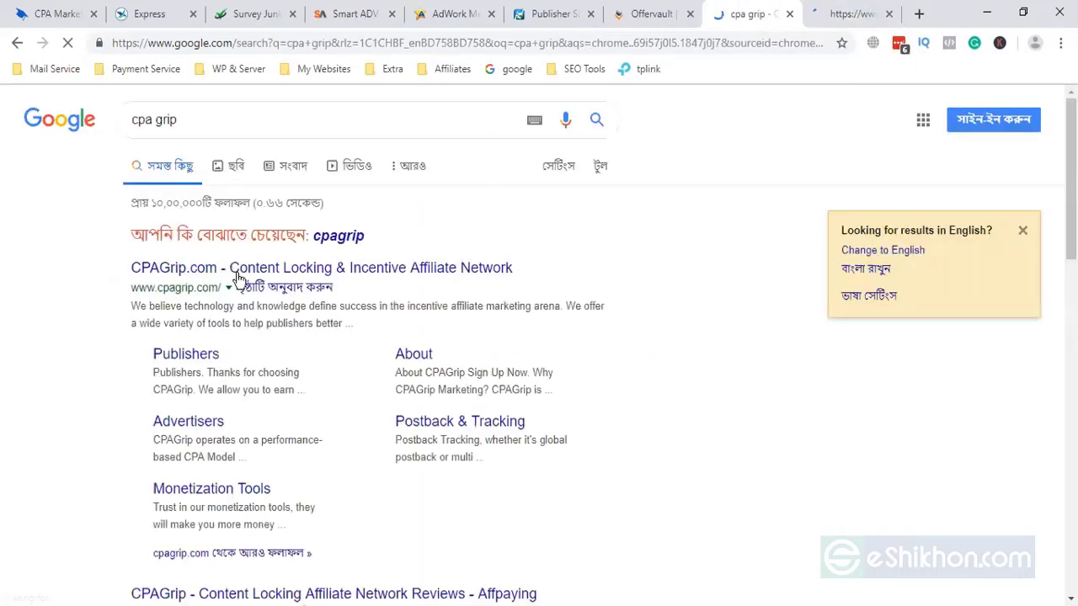
click(351, 261)
key(ctrl+Tab)
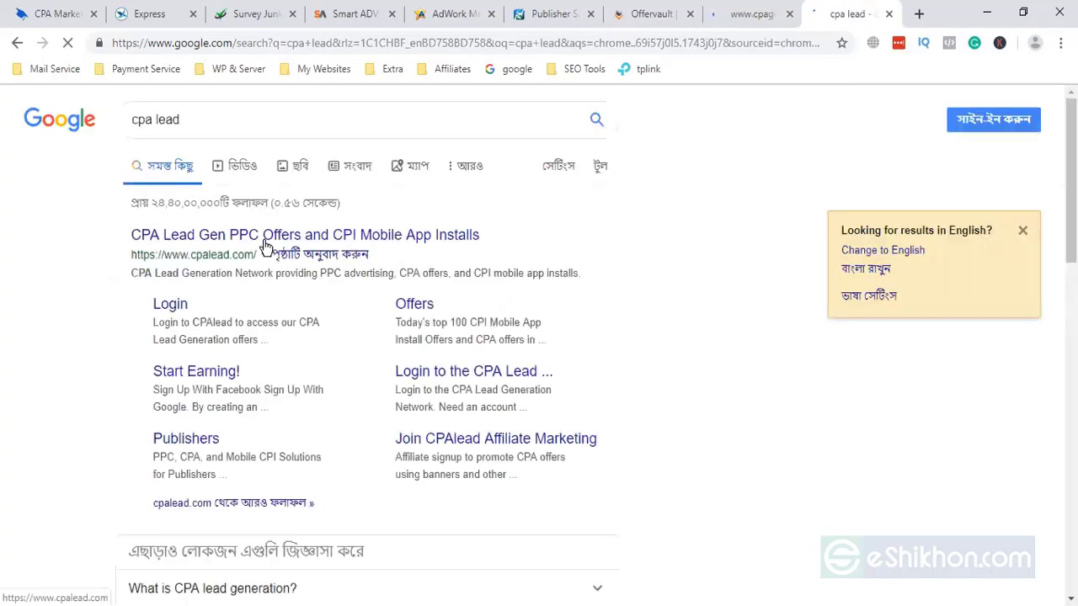
click(741, 12)
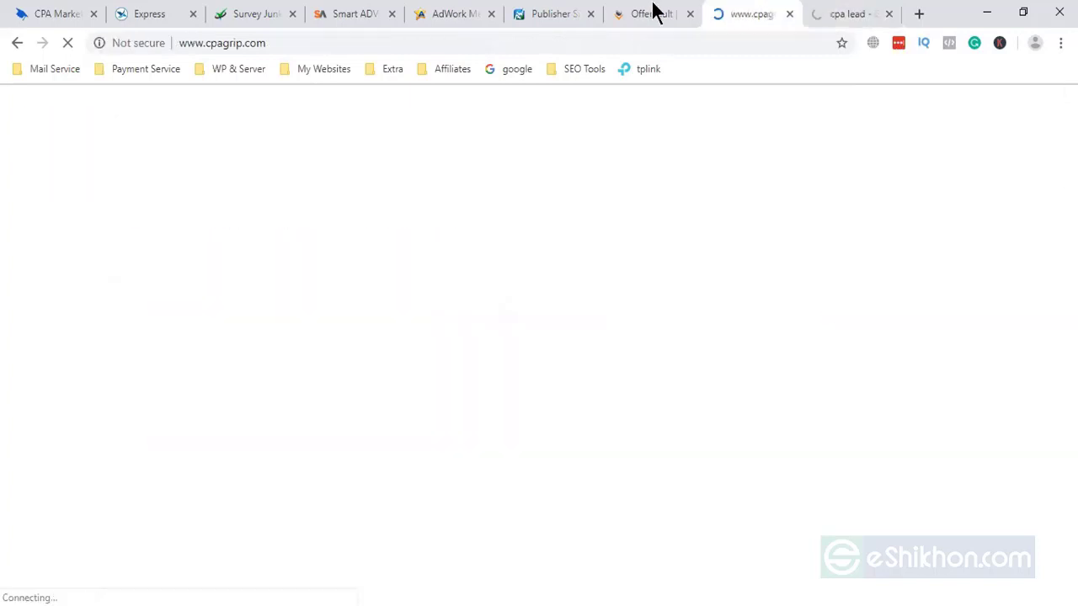
click(640, 13)
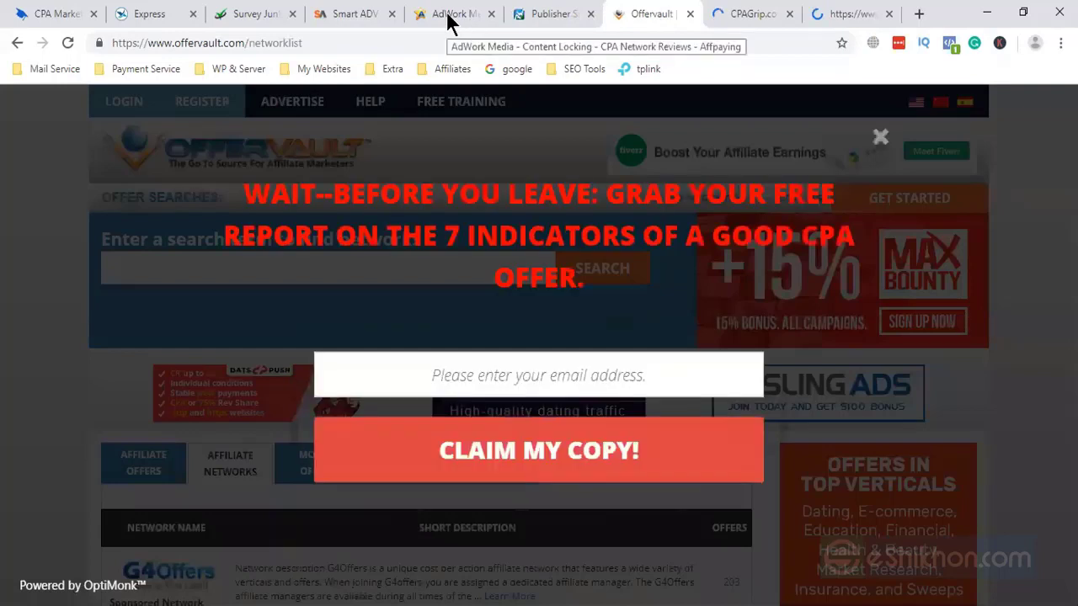
middle_click(663, 15)
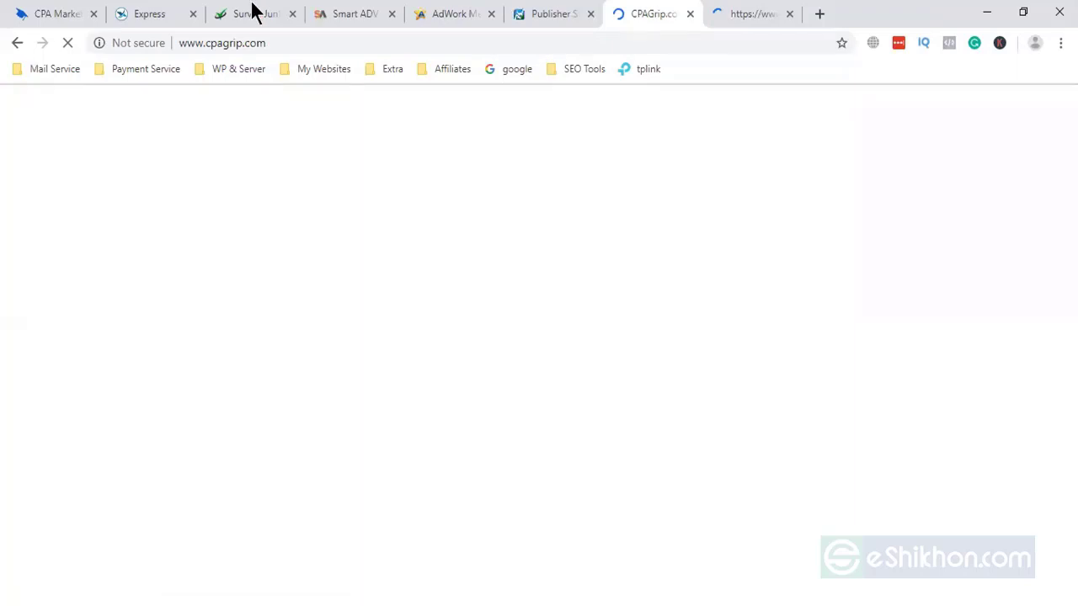
- Close the CPAGrip.com and CPA Lead tabs, leaving the AdWork Media sign-up form in view
click(539, 14)
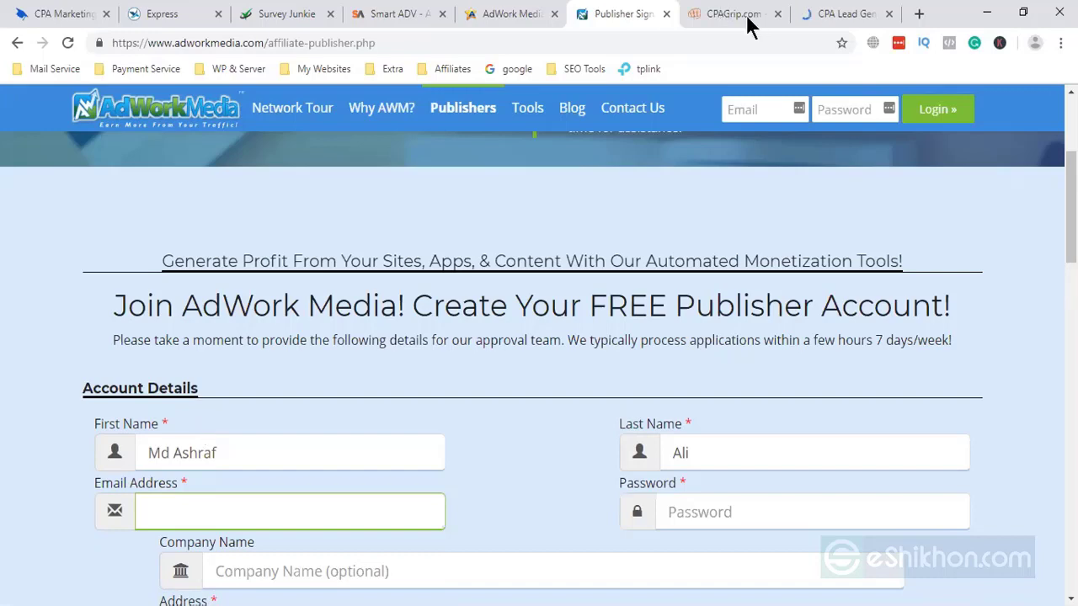
click(774, 21)
click(775, 17)
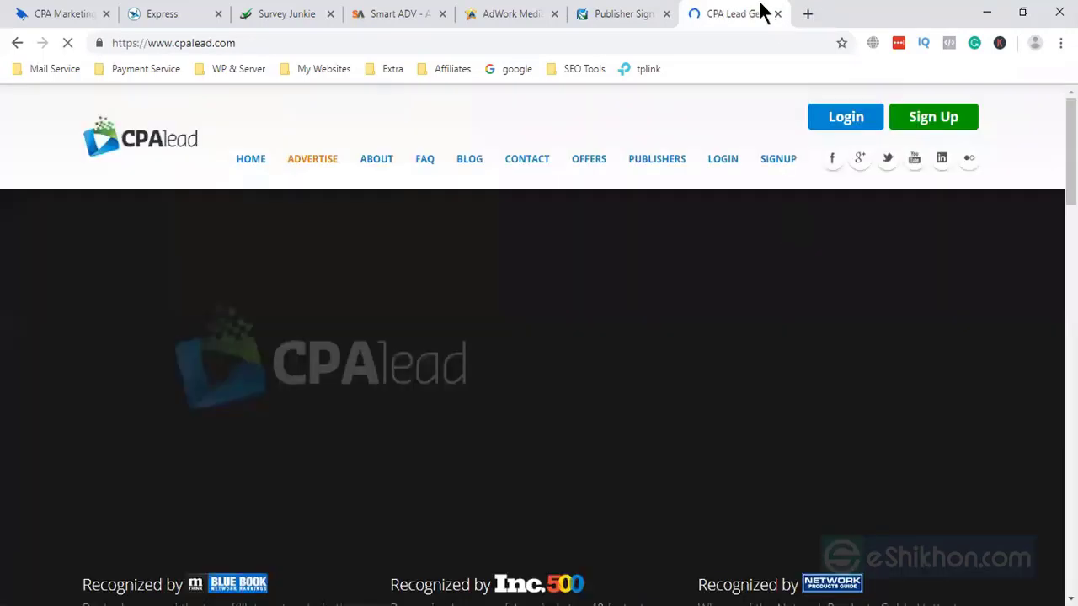
click(777, 14)
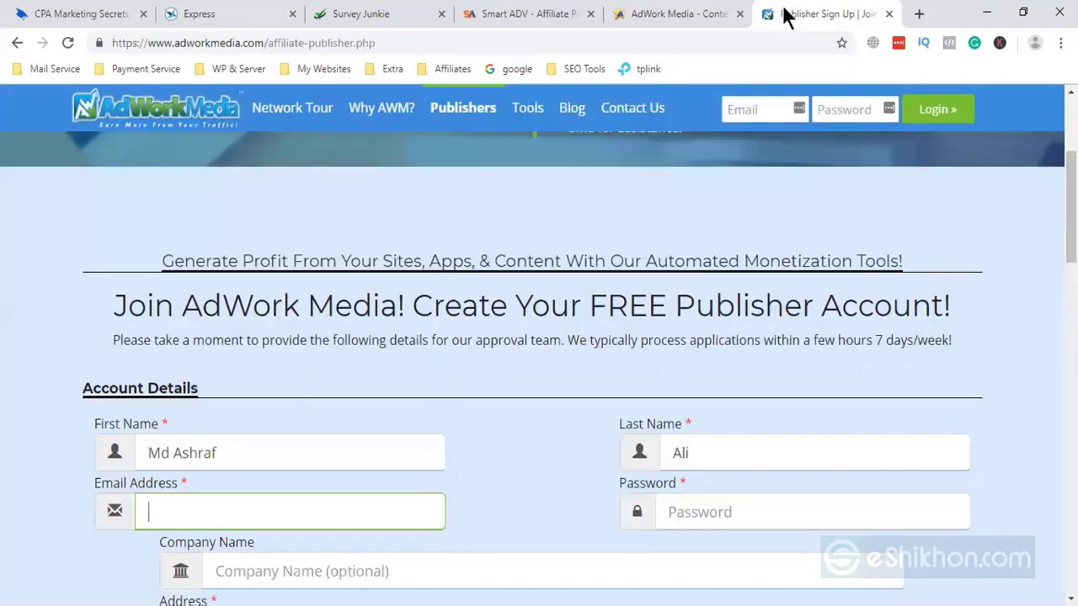
click(128, 308)
scroll(859, 413, down, 2)
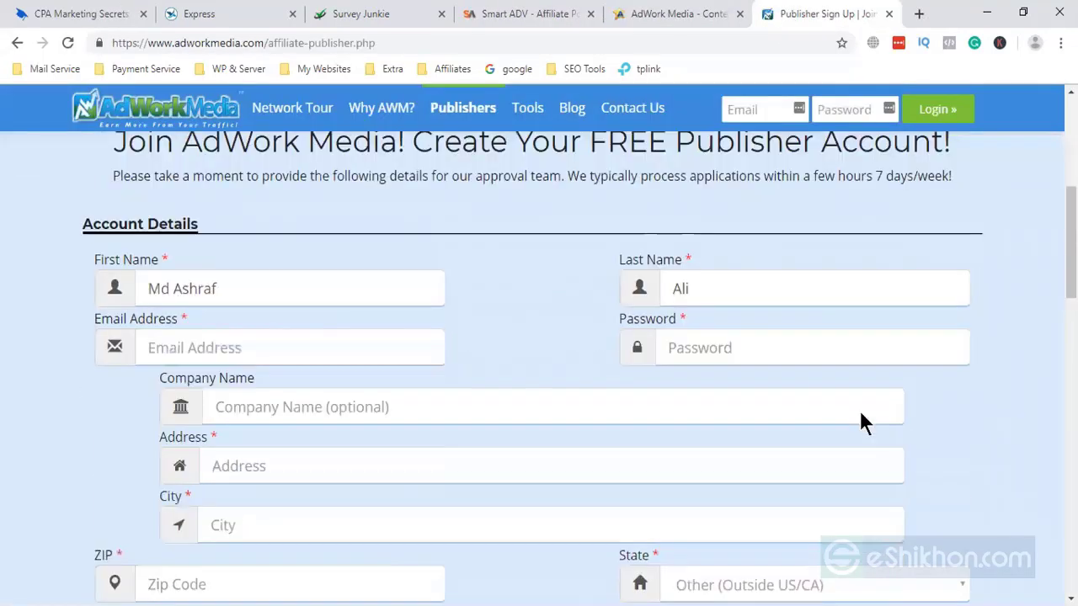
scroll(859, 411, down, 7)
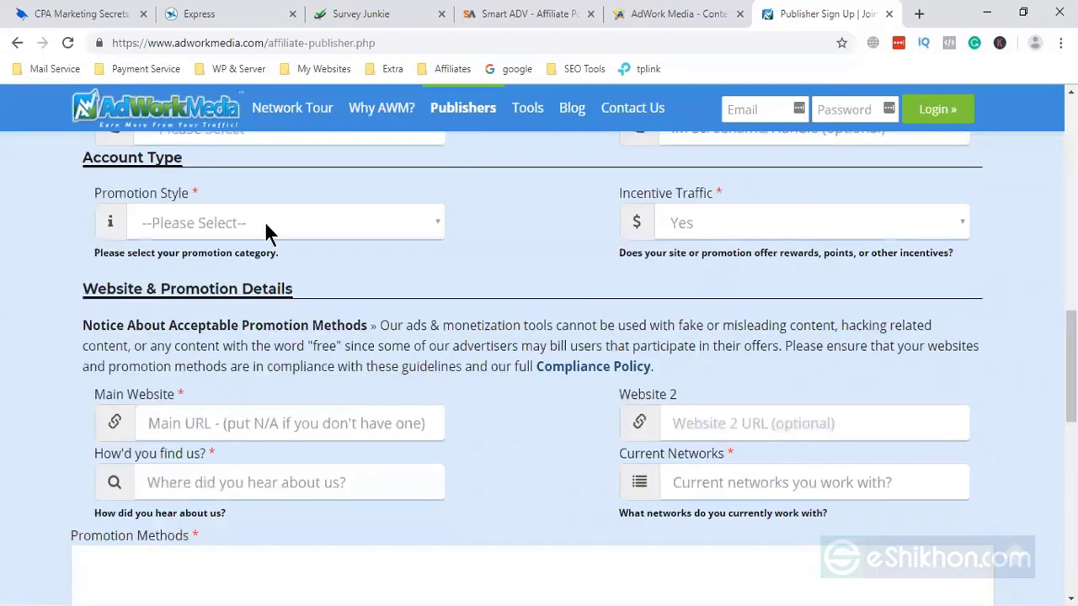
click(266, 227)
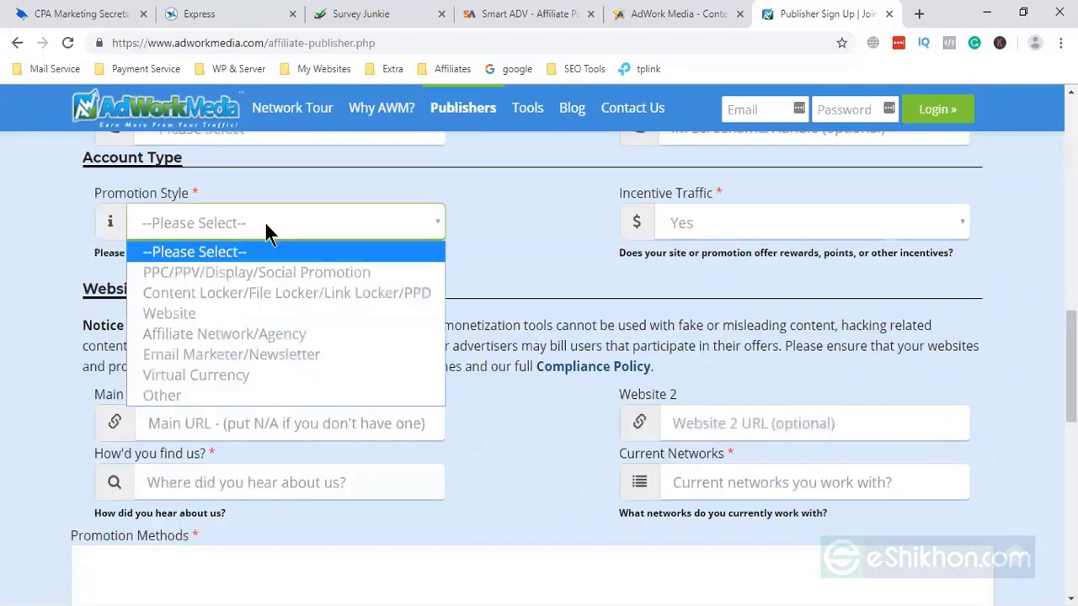
click(845, 334)
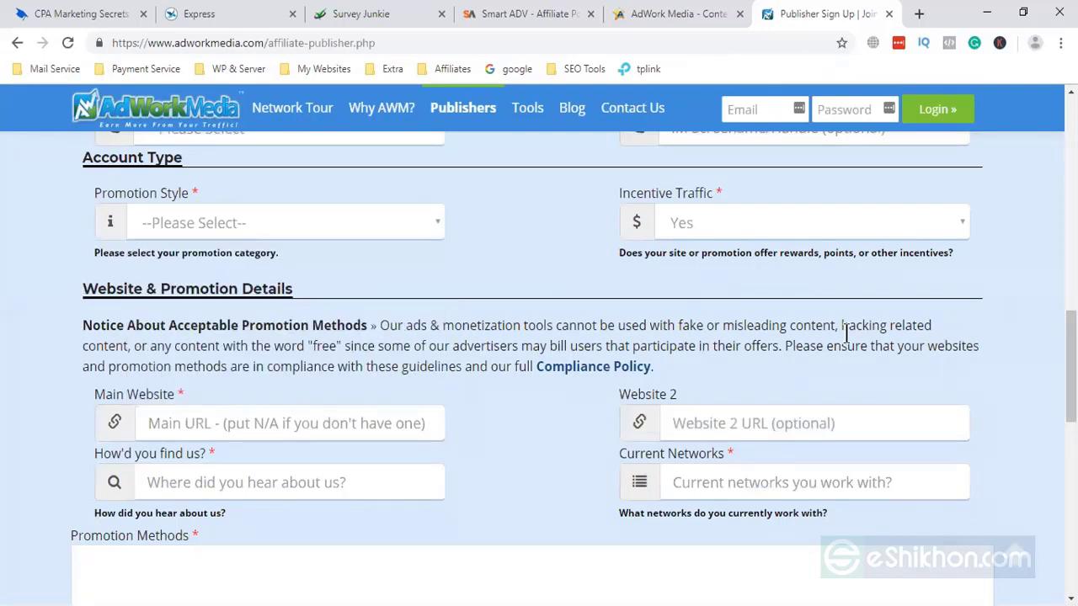
click(793, 414)
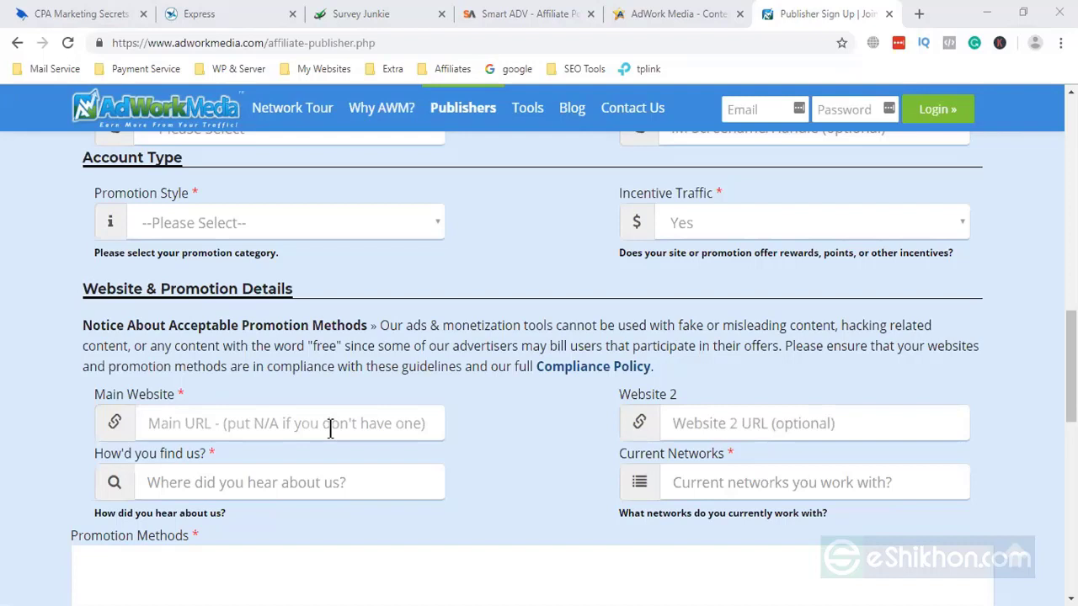
scroll(330, 427, down, 3)
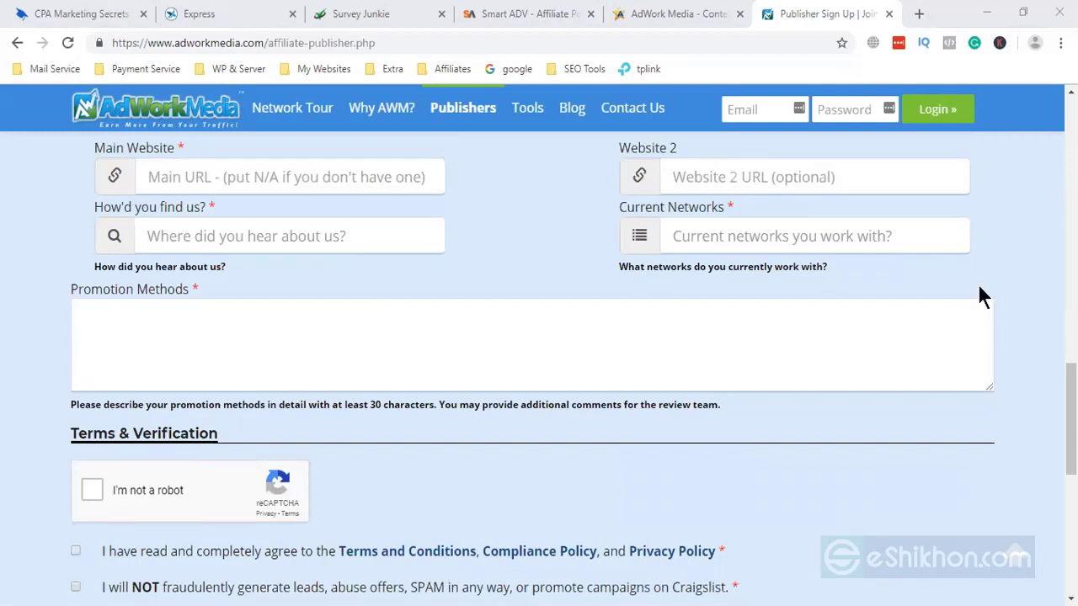
scroll(846, 337, down, 2)
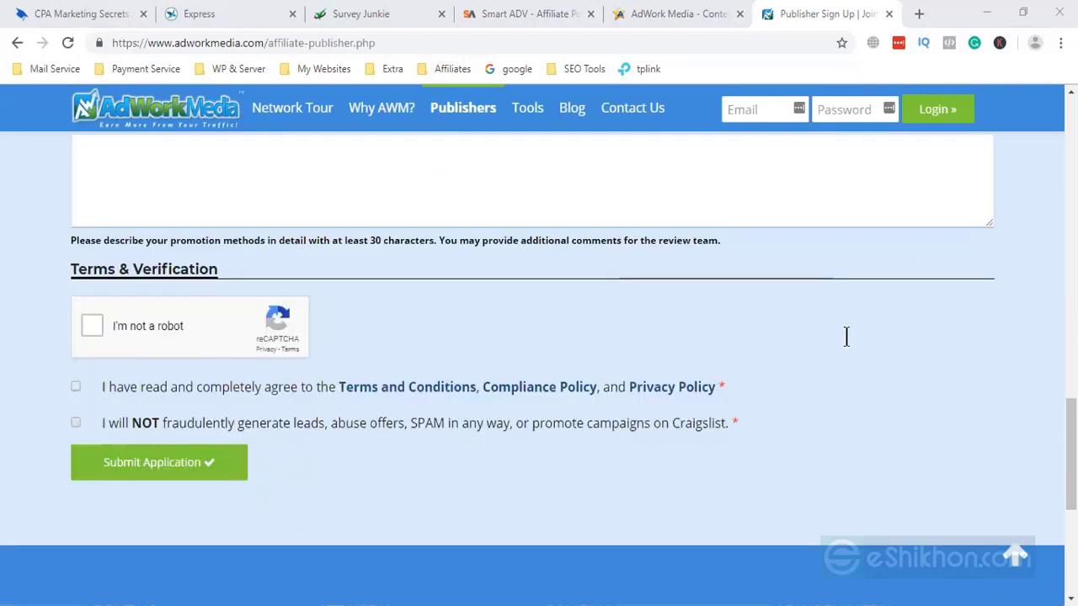
scroll(846, 337, up, 4)
scroll(846, 337, up, 10)
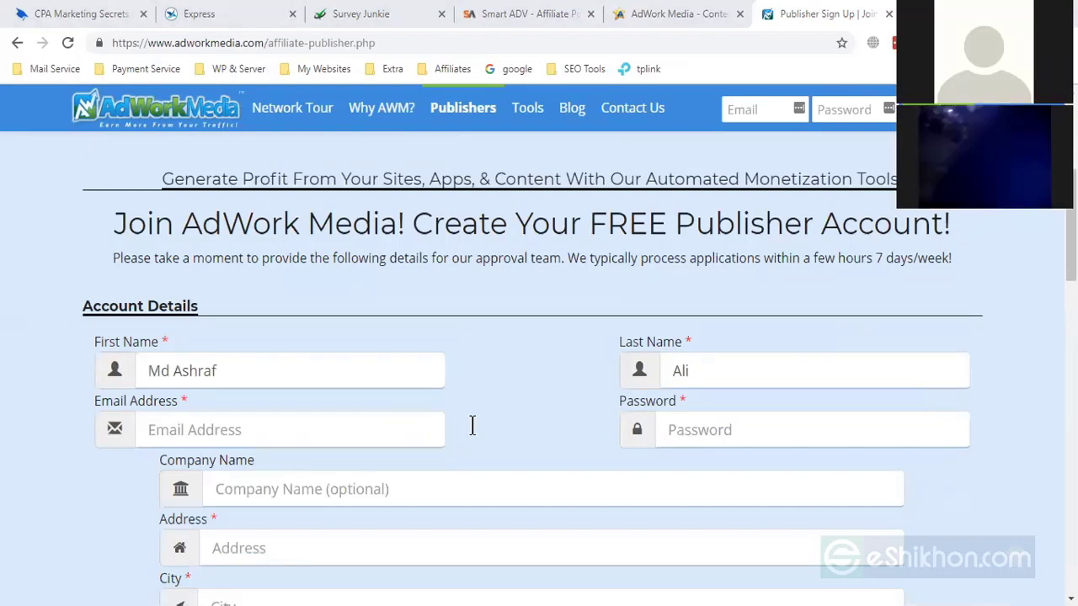
scroll(472, 425, down, 5)
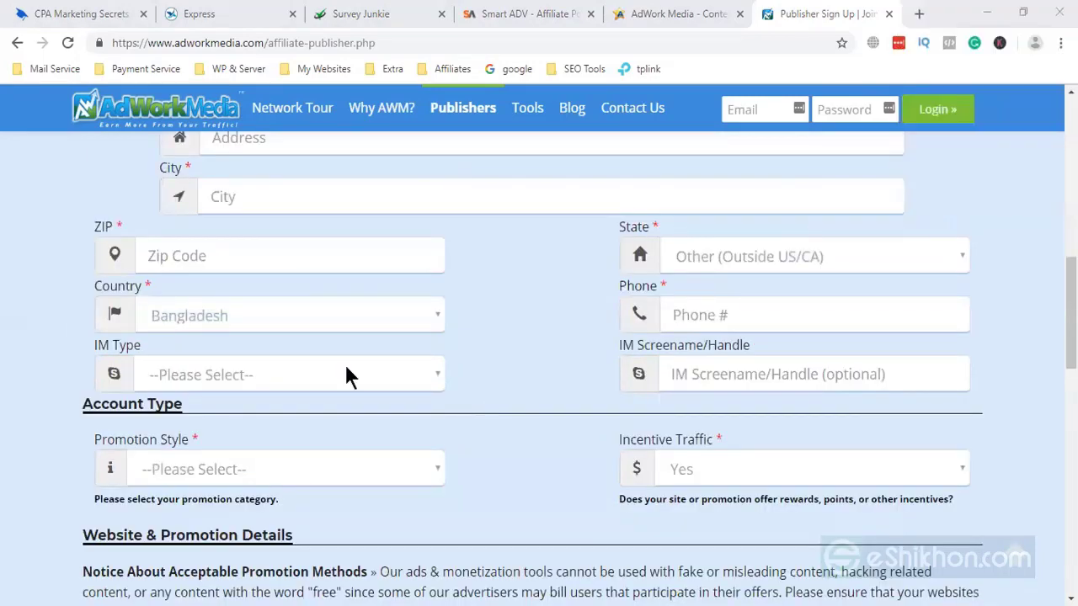
scroll(404, 421, down, 1)
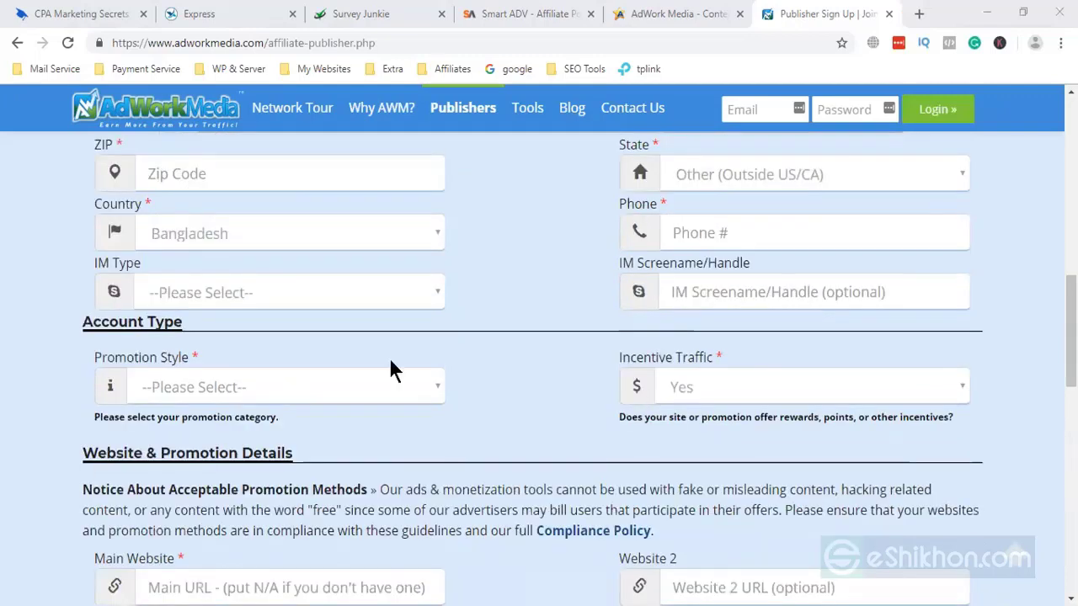
click(783, 386)
click(346, 430)
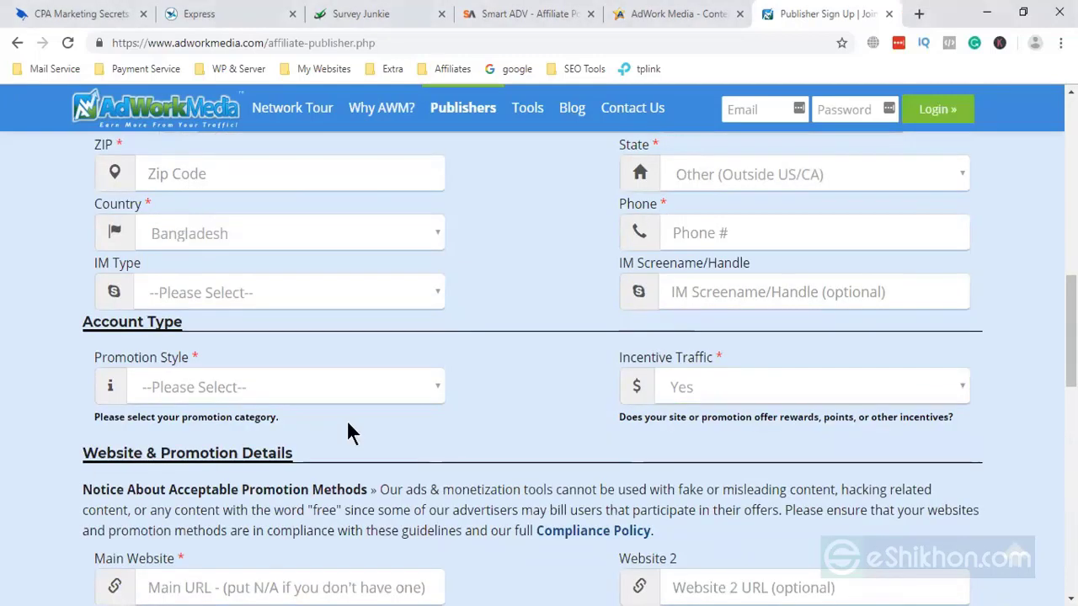
scroll(466, 506, down, 3)
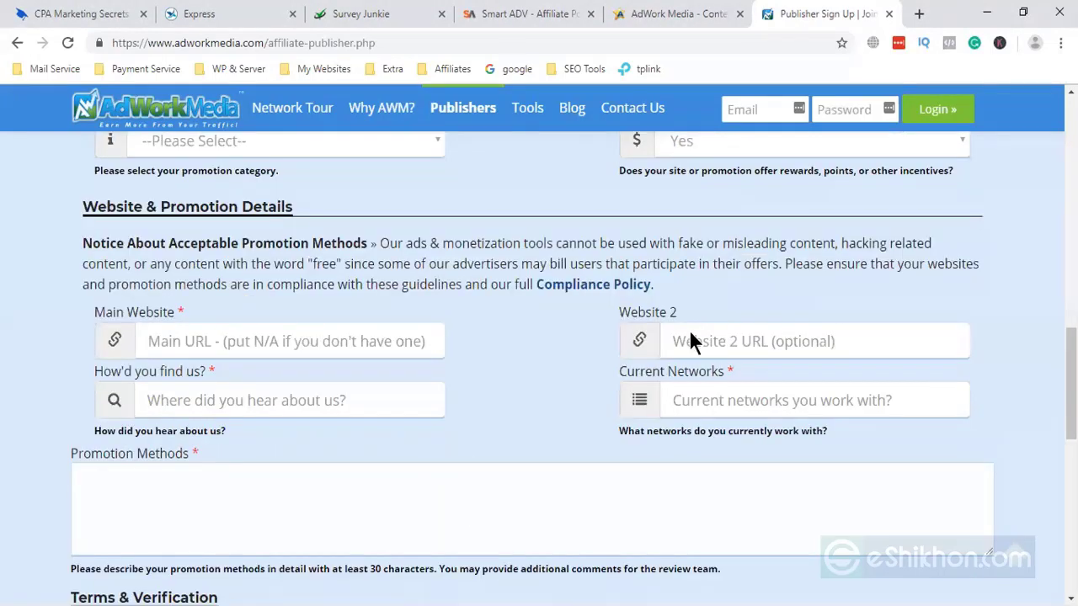
scroll(669, 416, down, 4)
scroll(664, 429, up, 7)
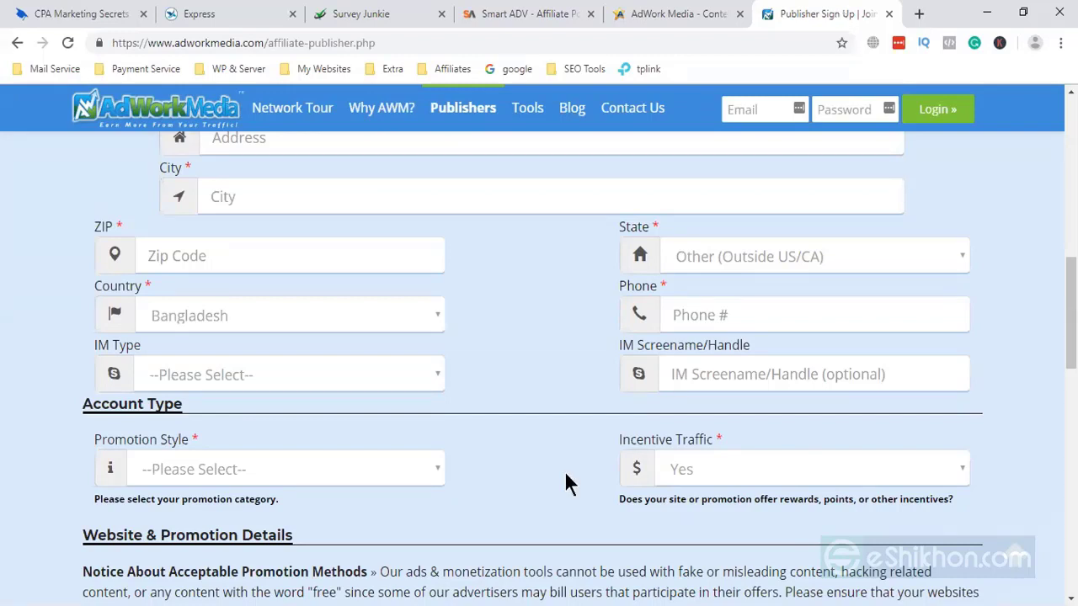
- Browse the CPA Marketing Secrets, Express Revenue offers and Tech Varsity tabs, then return to the sign-up form
click(654, 12)
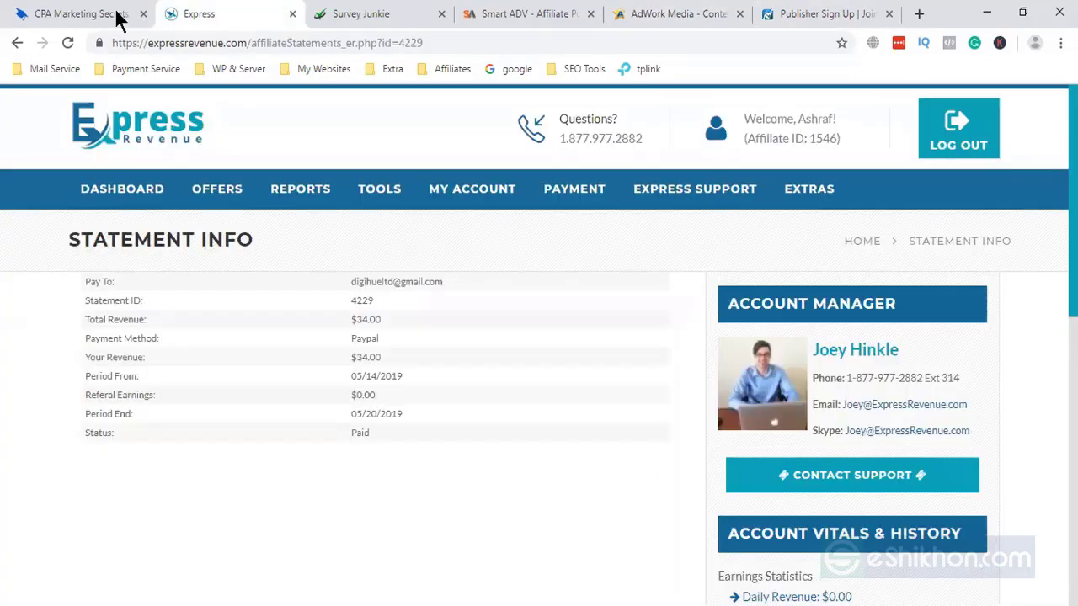
click(116, 17)
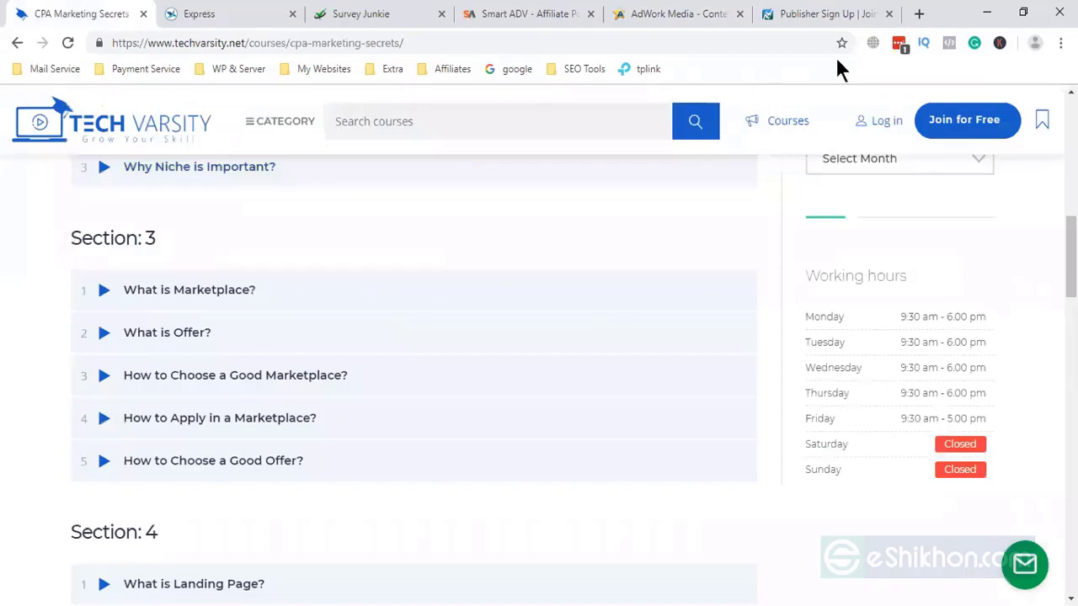
scroll(483, 225, down, 2)
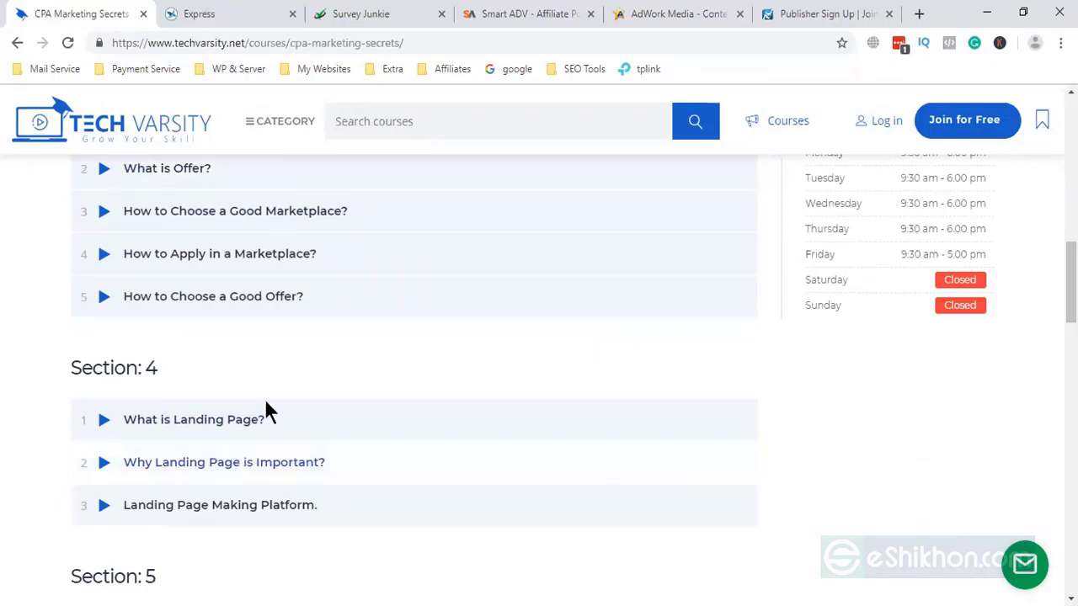
scroll(264, 413, down, 4)
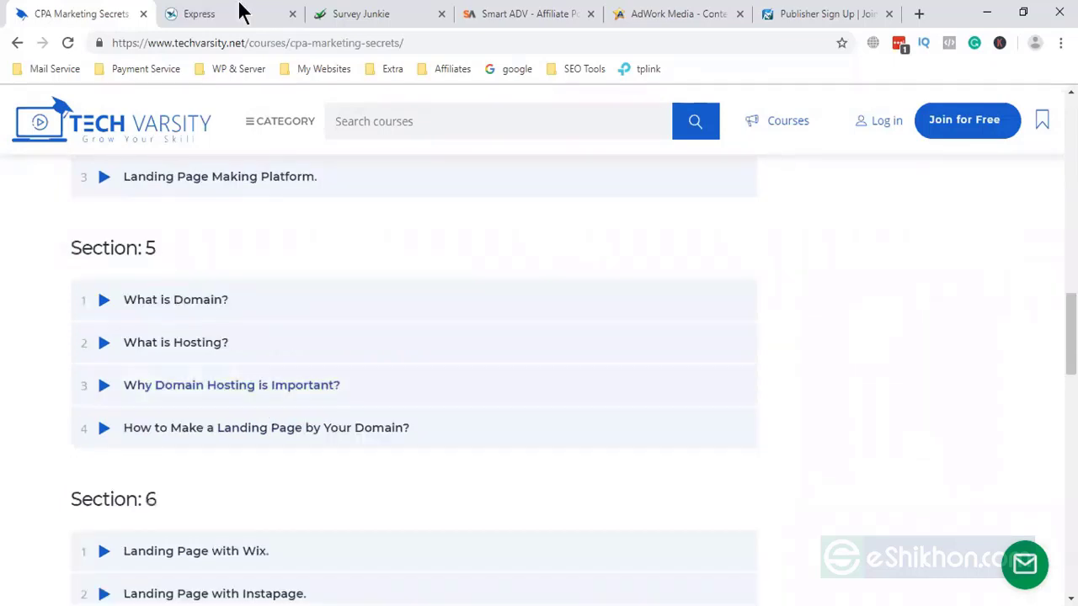
key(ctrl+Tab)
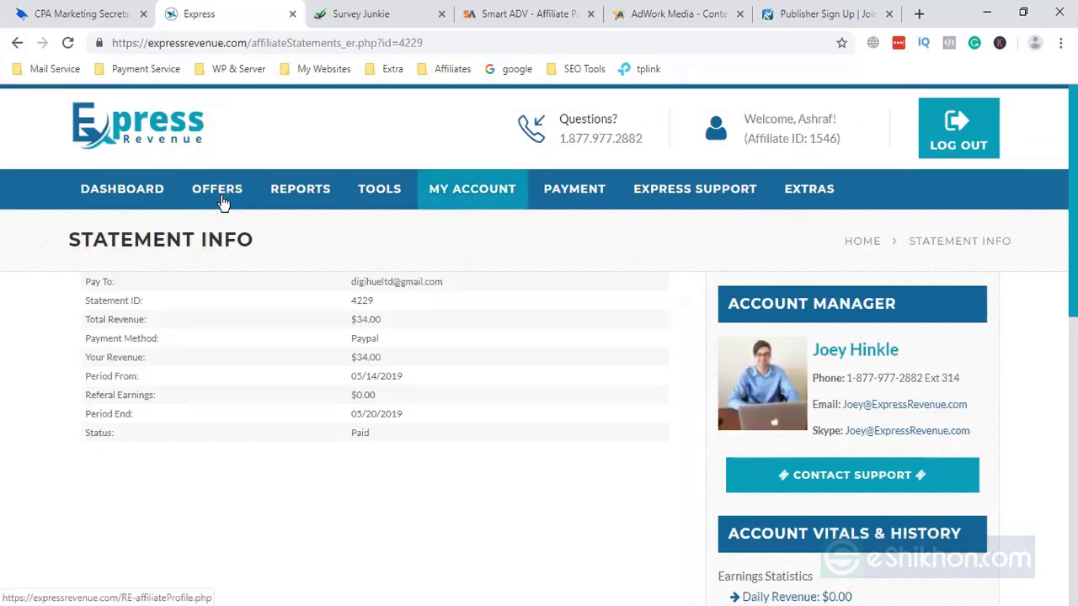
click(225, 202)
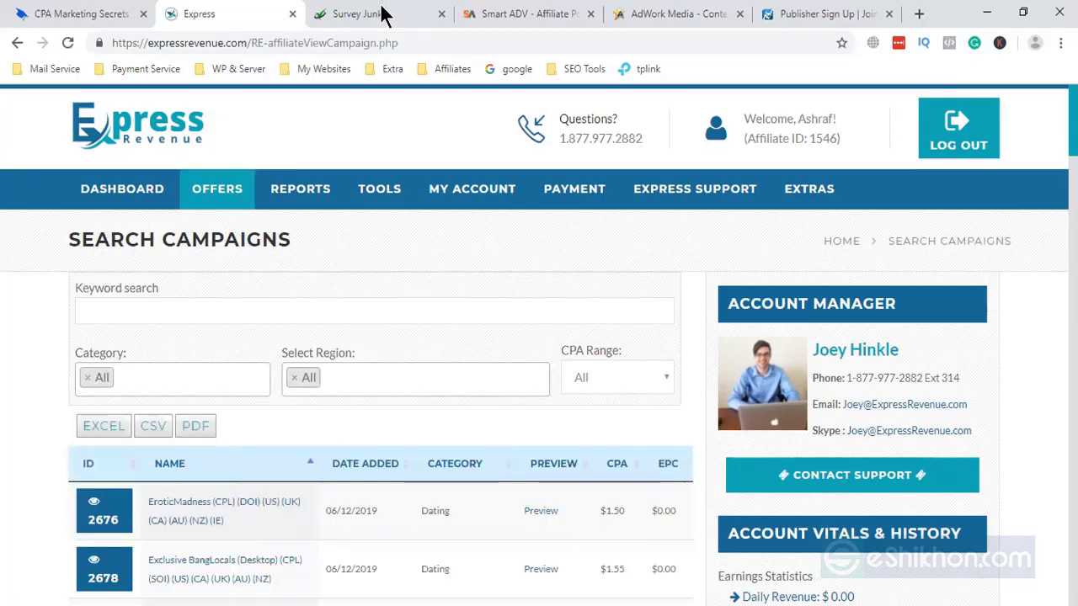
click(795, 13)
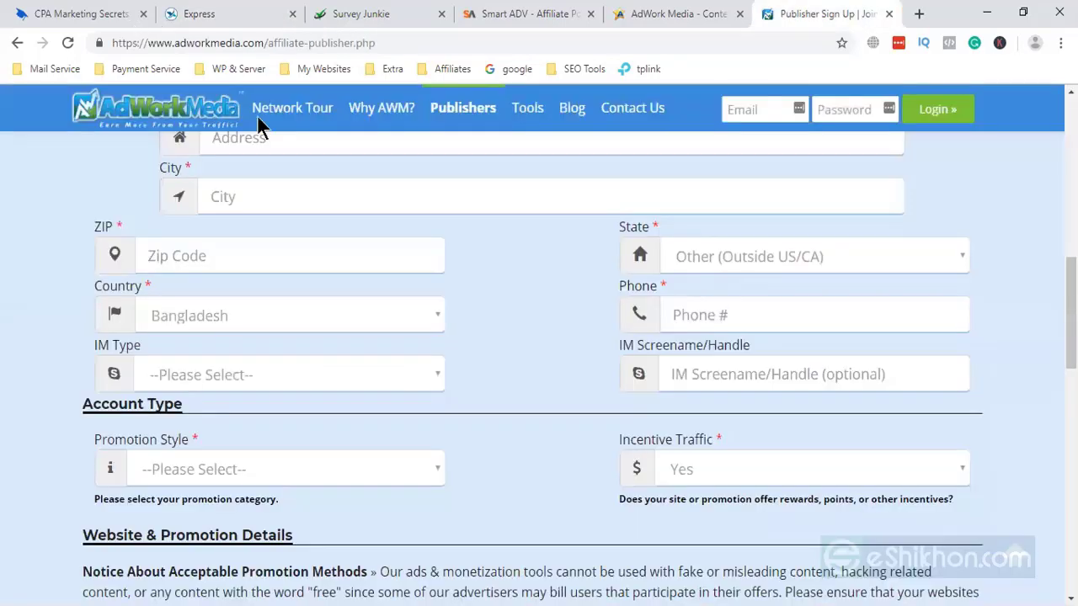
key(ctrl+1)
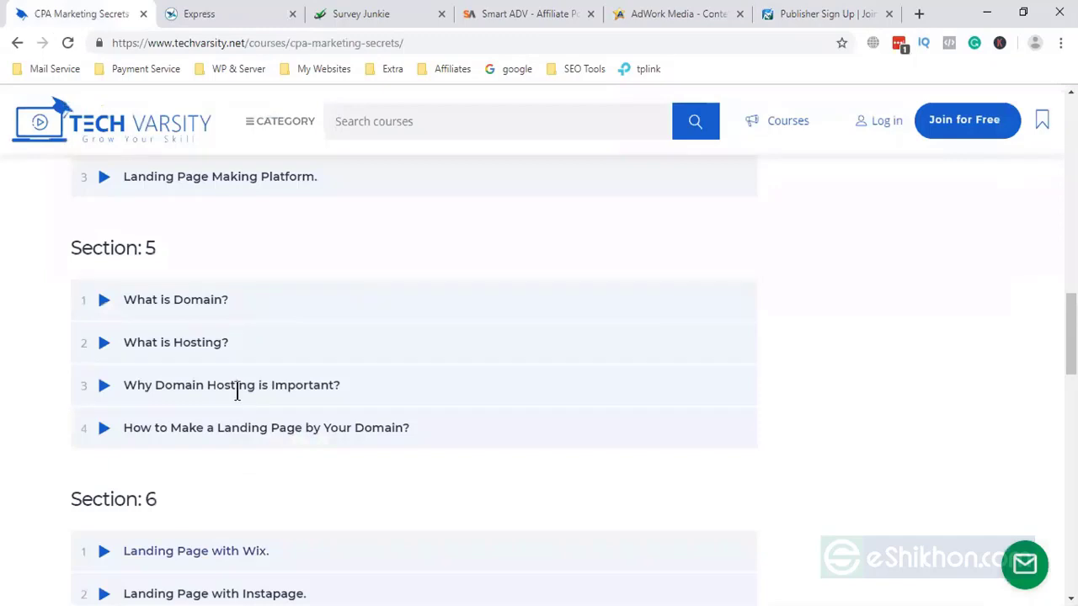
scroll(84, 404, down, 5)
scroll(775, 149, down, 5)
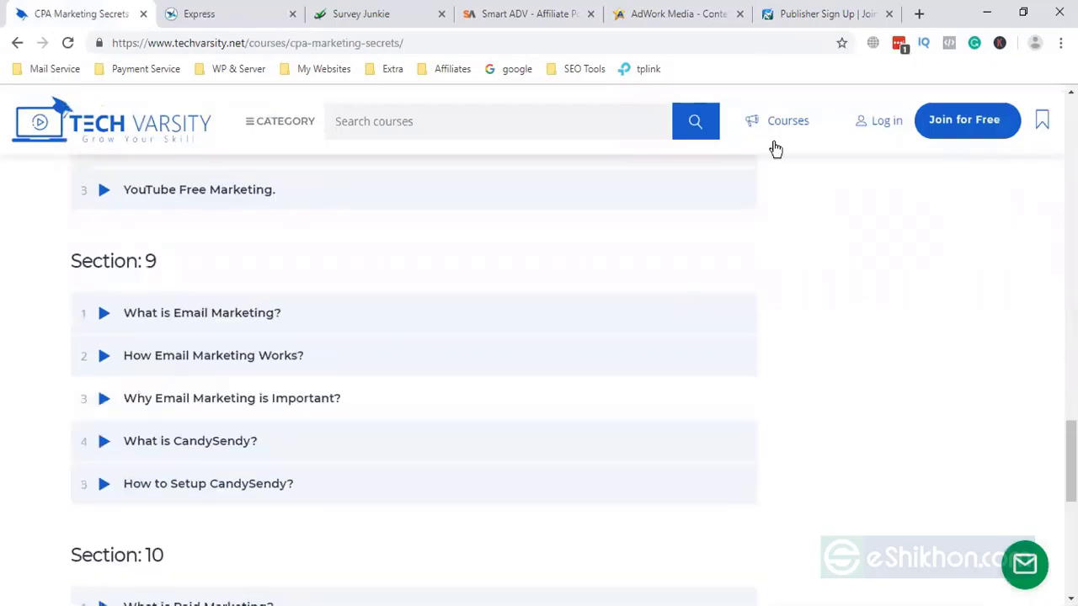
key(ctrl+6)
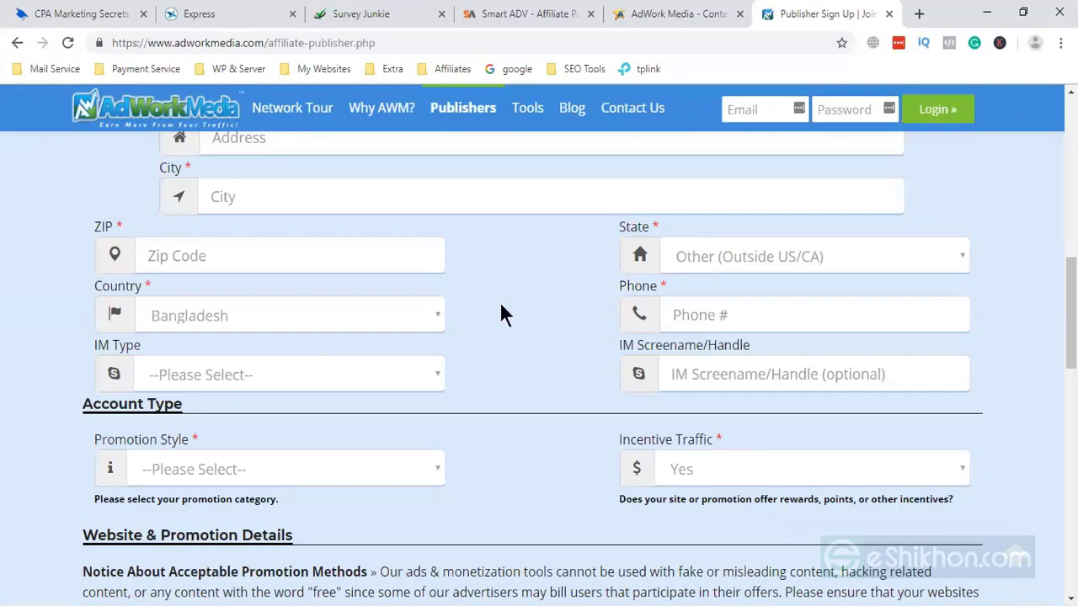
- Scroll through the sign-up form and select the email and password fields
scroll(501, 304, down, 2)
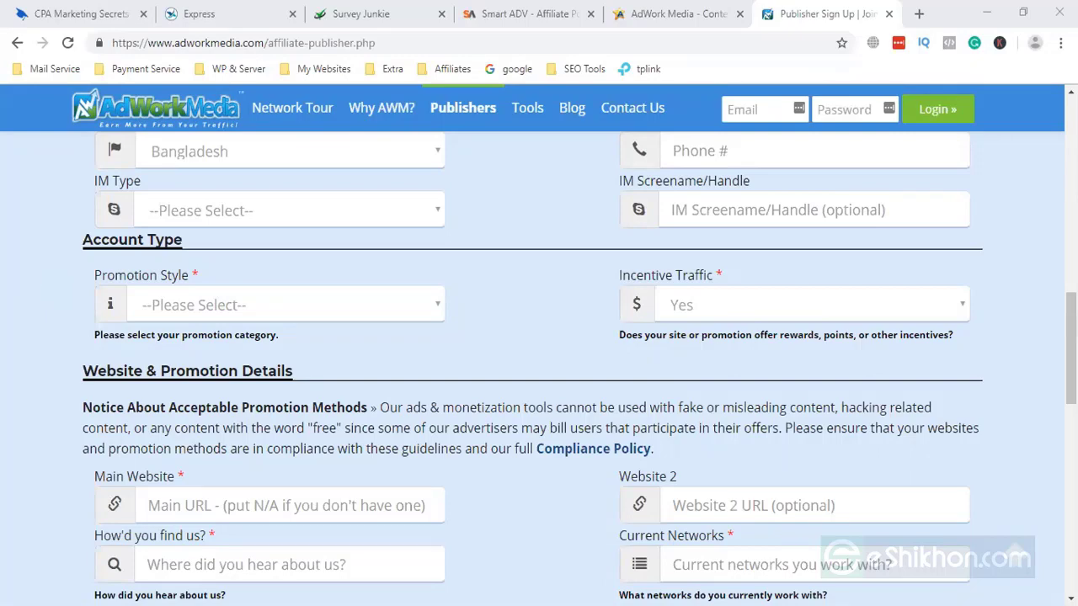
scroll(539, 337, up, 12)
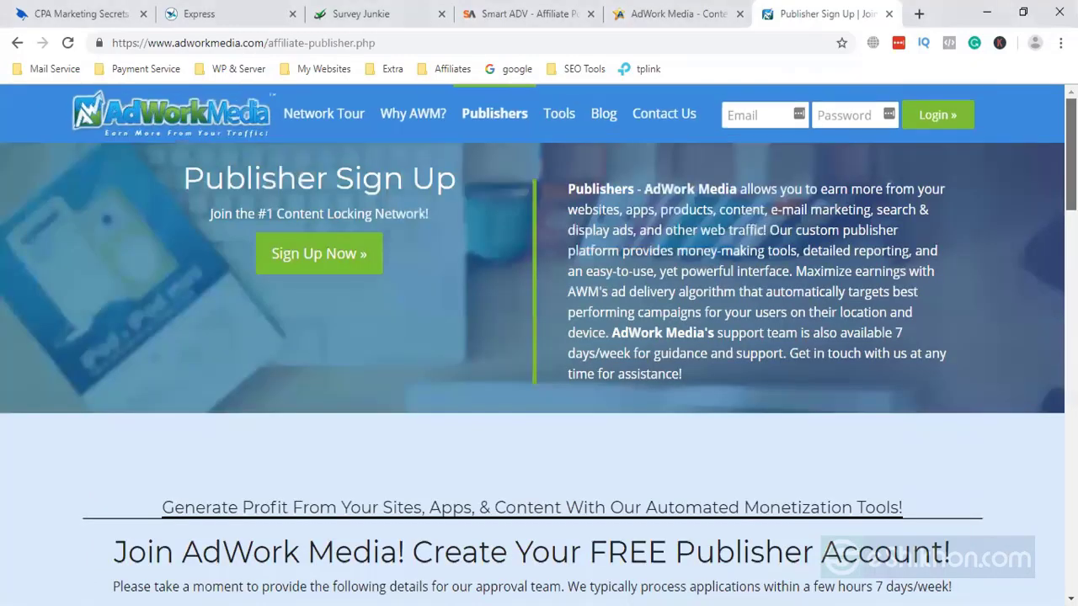
scroll(539, 337, down, 4)
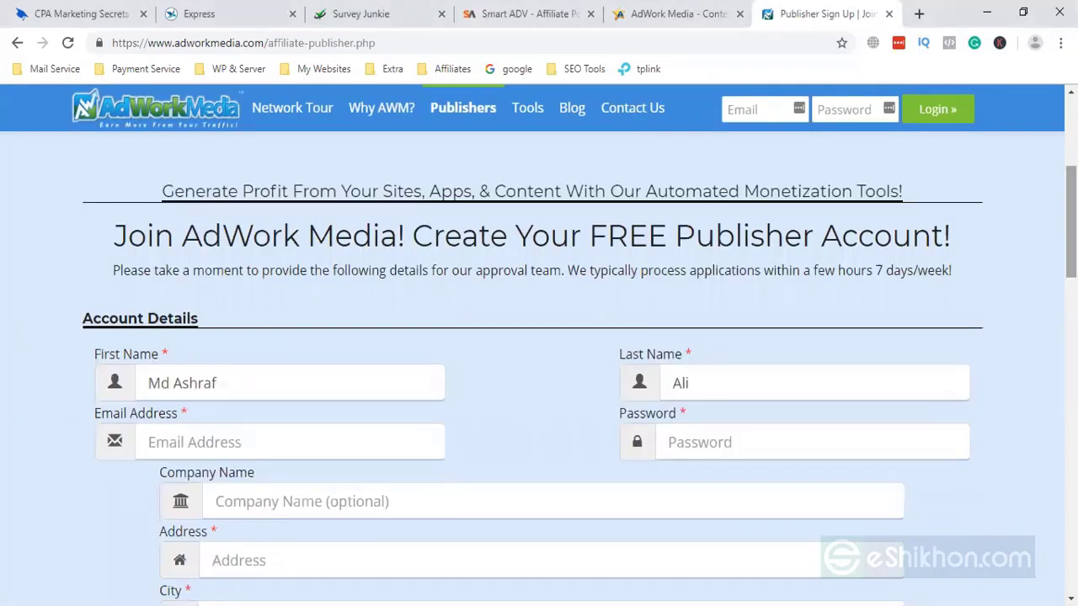
click(269, 442)
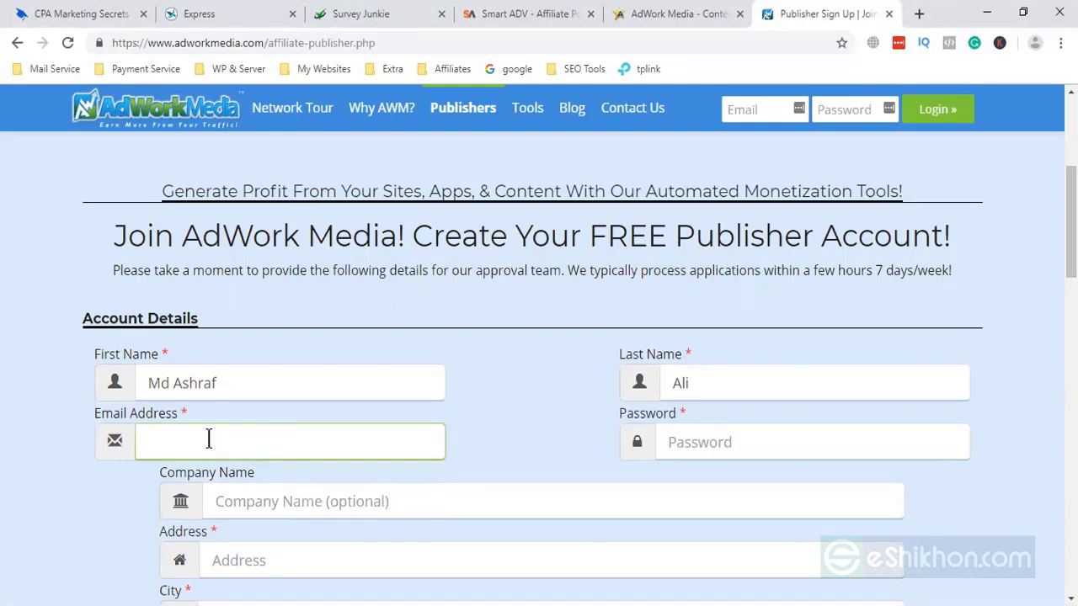
click(728, 438)
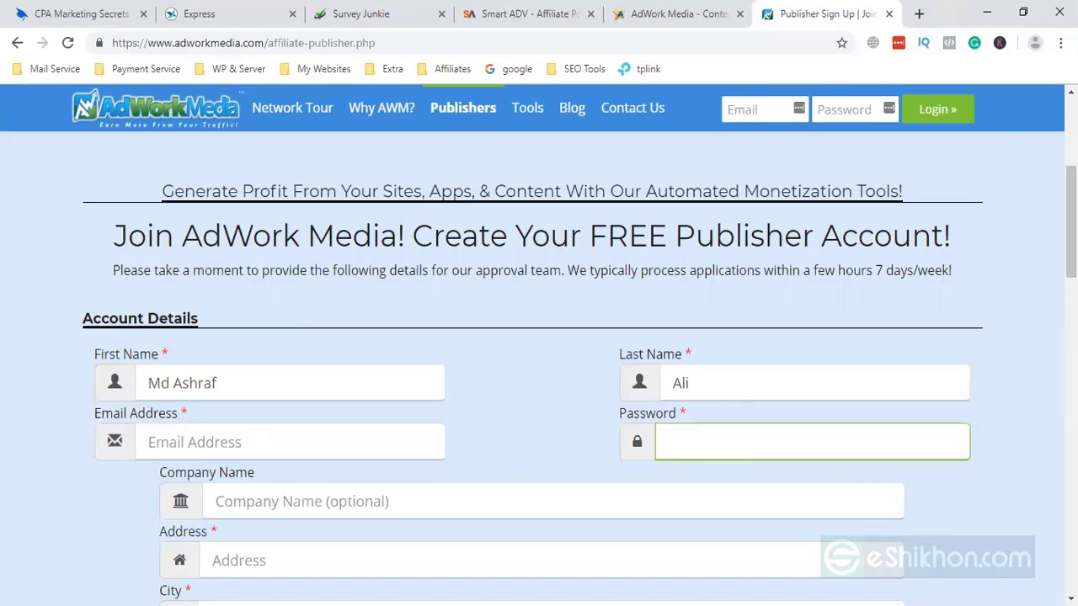
scroll(380, 329, down, 2)
- Enter the company name, then select the Address and City fields
click(381, 335)
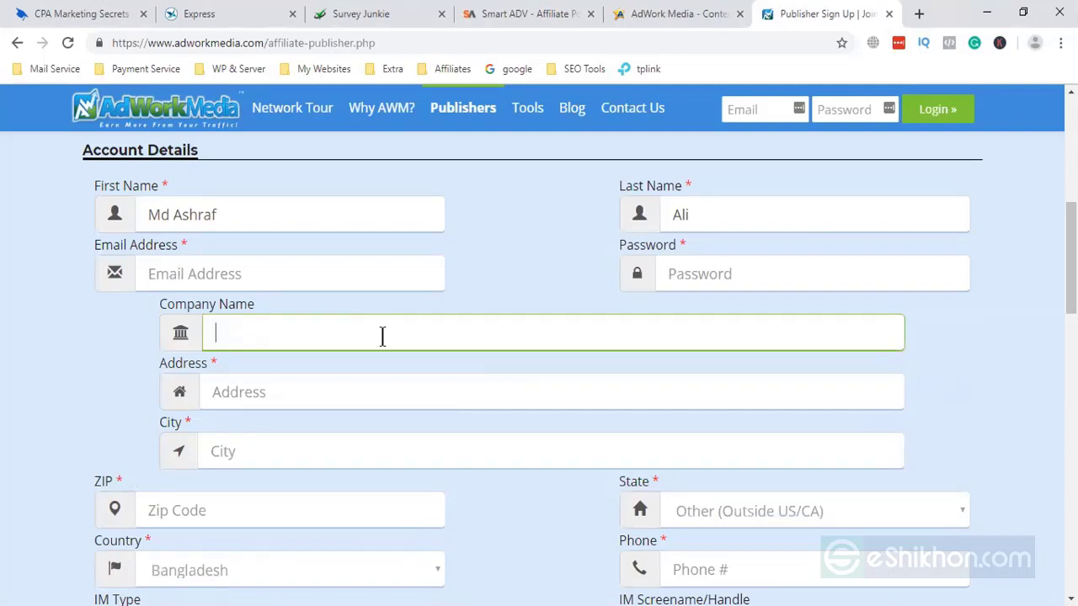
text(Ashraf)
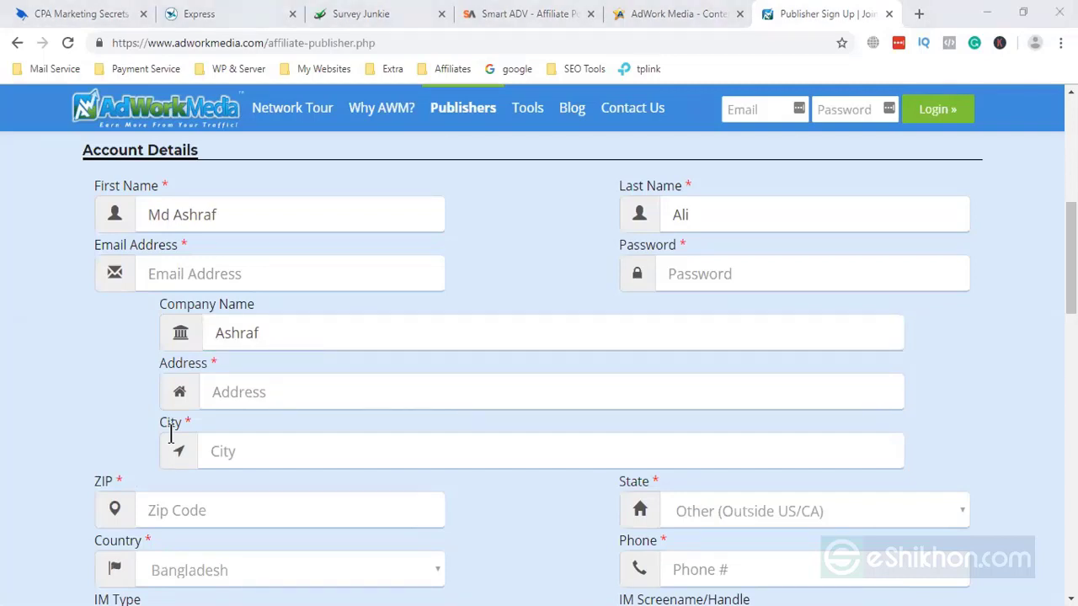
click(283, 399)
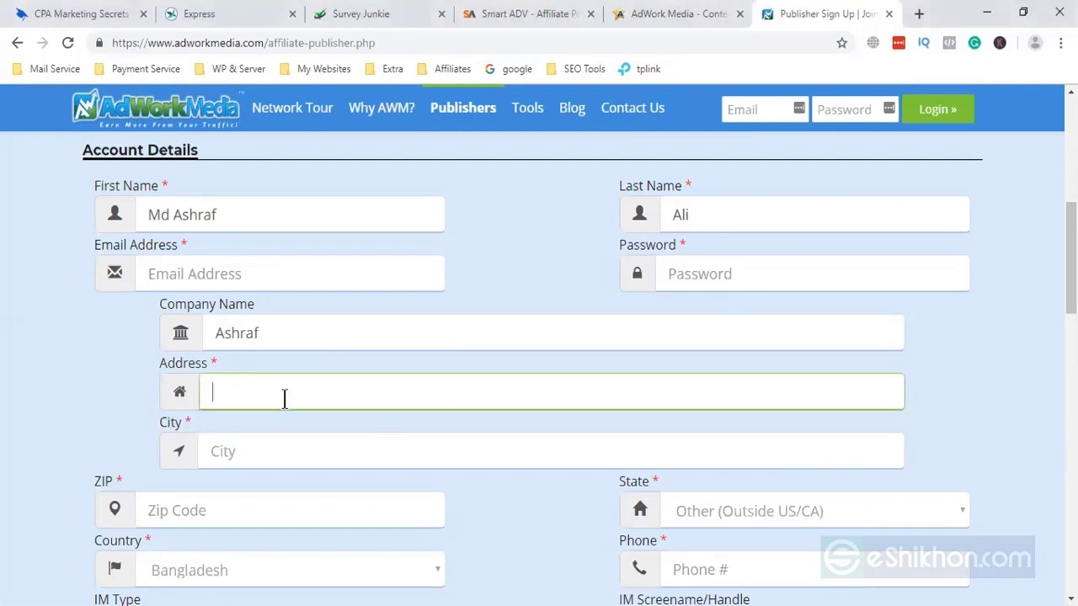
click(248, 450)
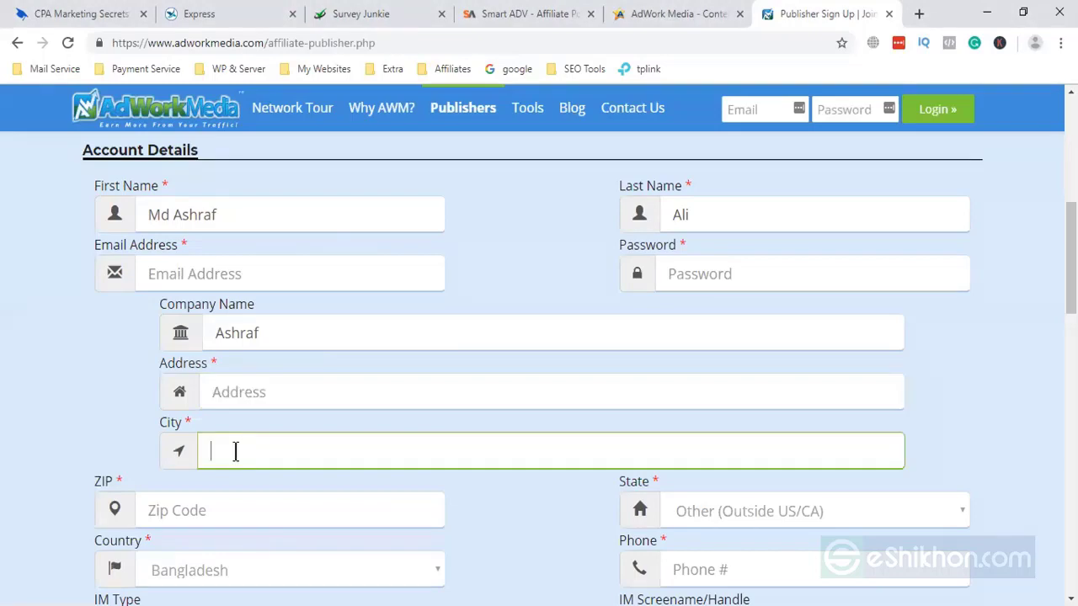
scroll(234, 449, down, 3)
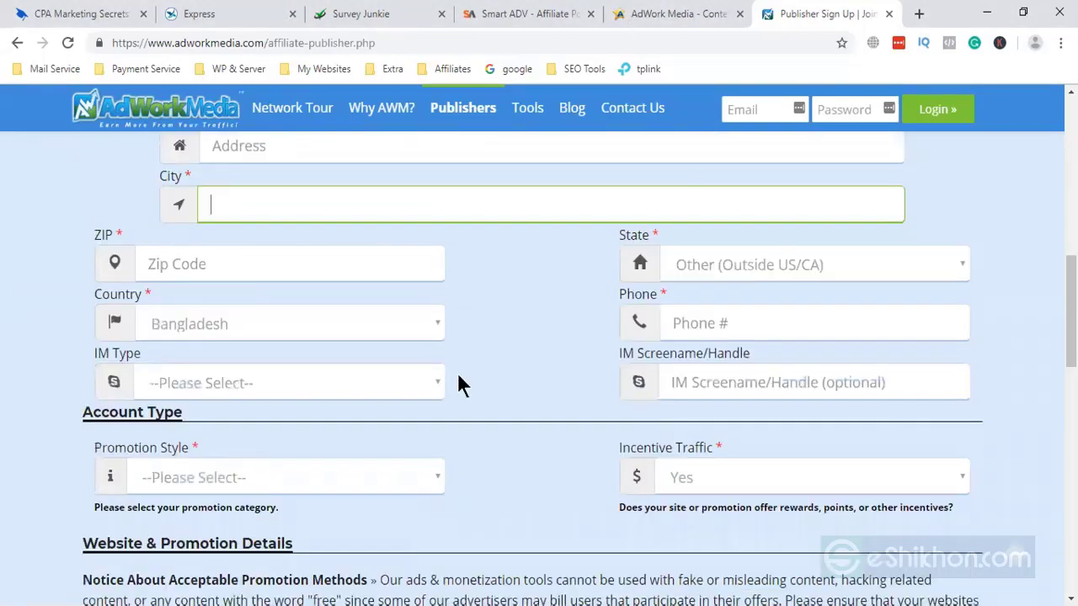
scroll(283, 380, down, 1)
scroll(507, 352, up, 2)
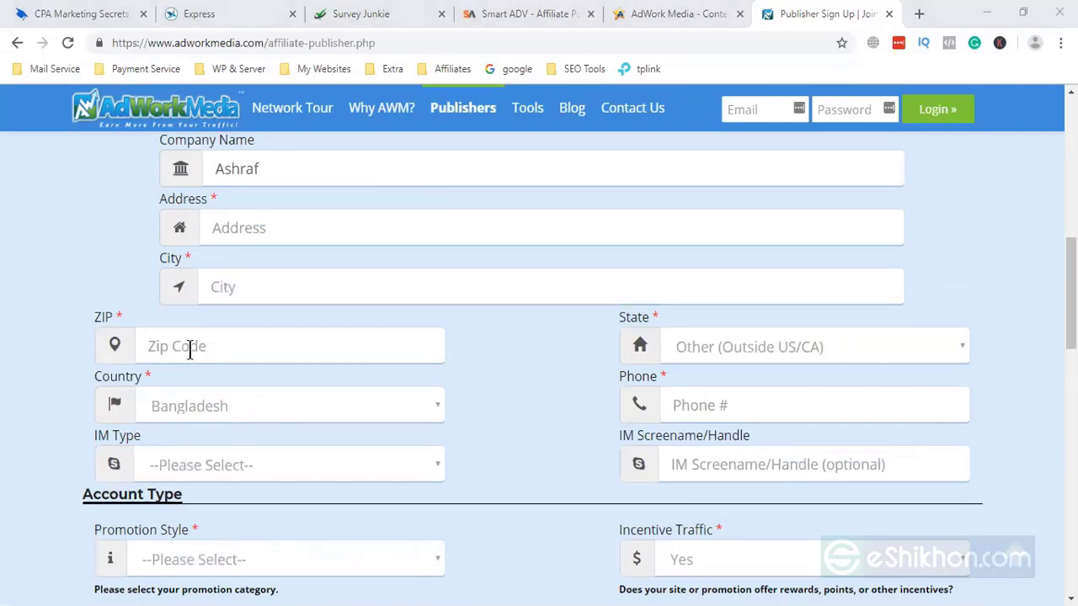
- Enter ZIP code 1212, then clear it again
click(190, 350)
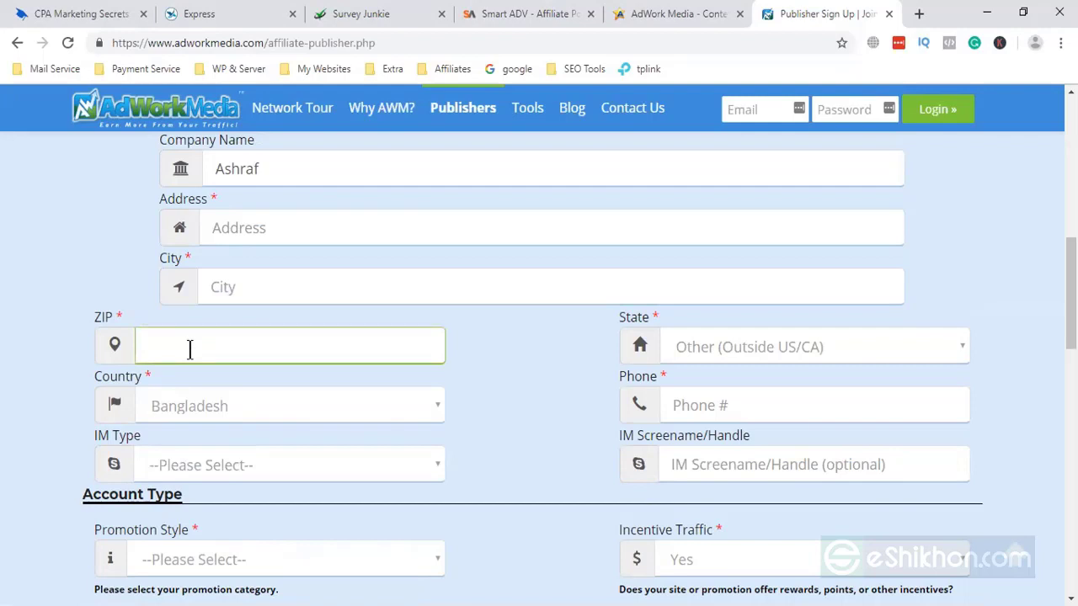
text(1212)
double_click(139, 352)
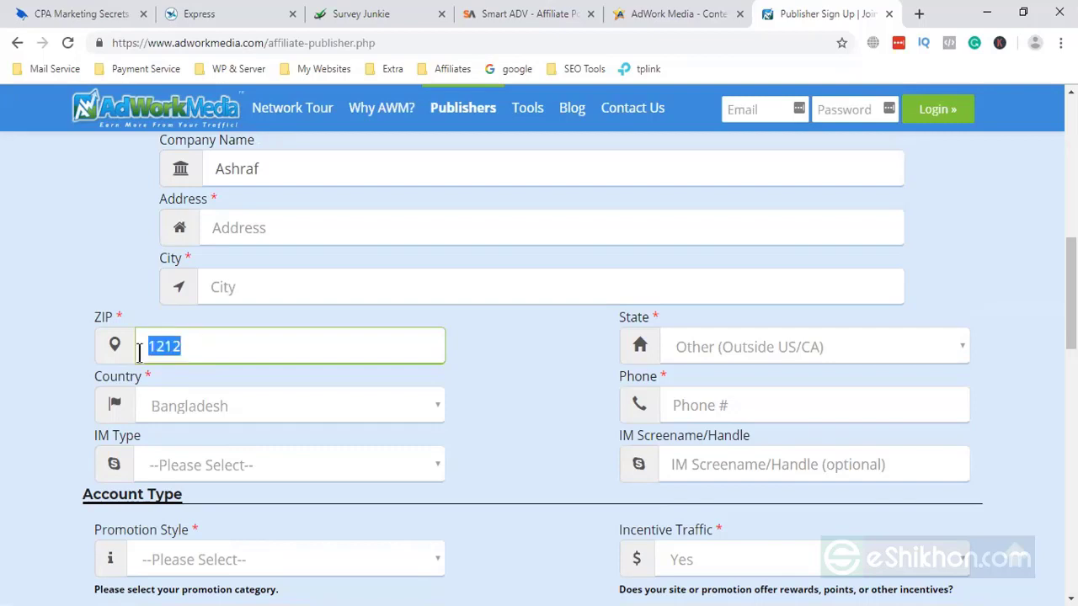
key(BackSpace)
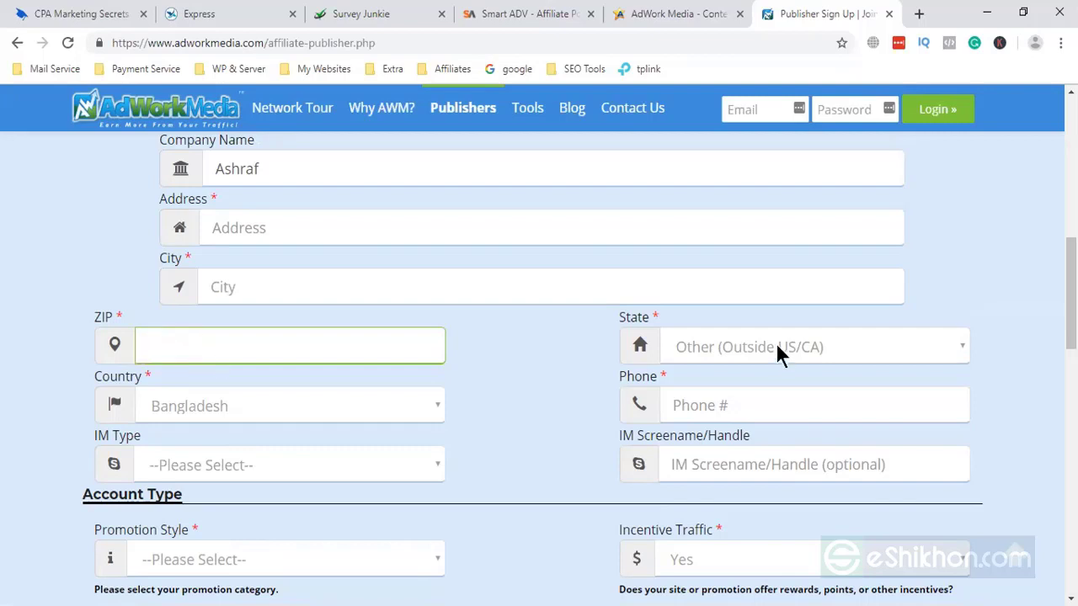
- Review the state and country lists, keeping Country as Bangladesh
click(776, 345)
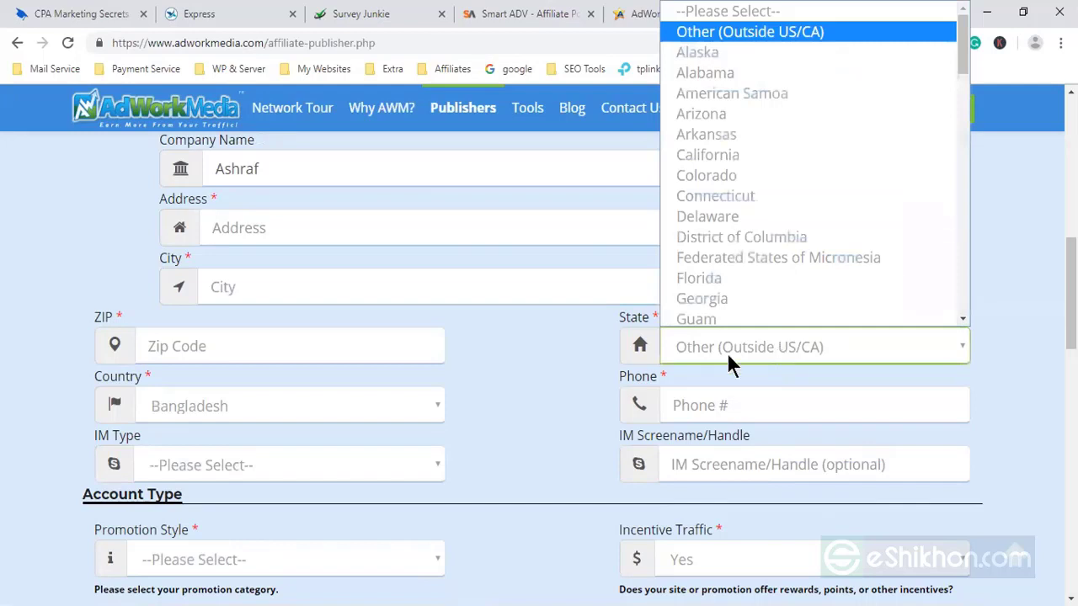
click(394, 408)
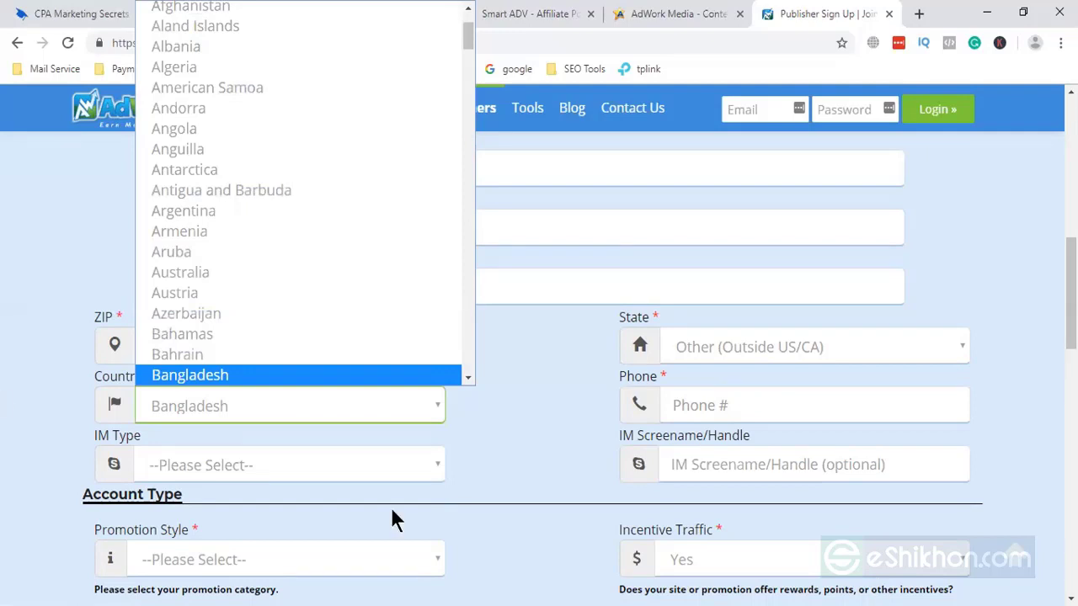
click(503, 429)
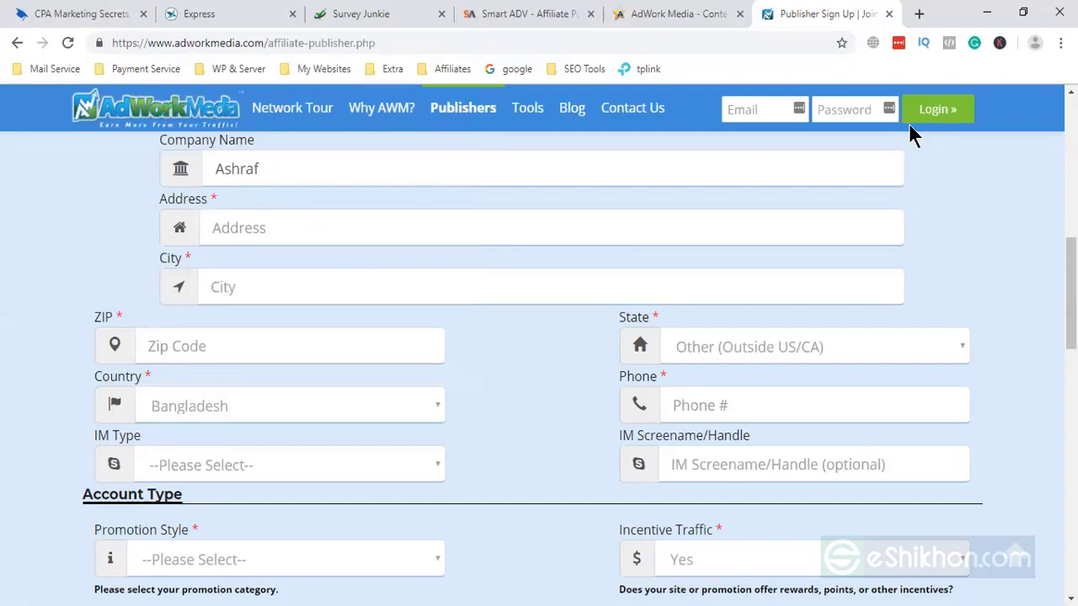
click(790, 345)
key(shift+Tab)
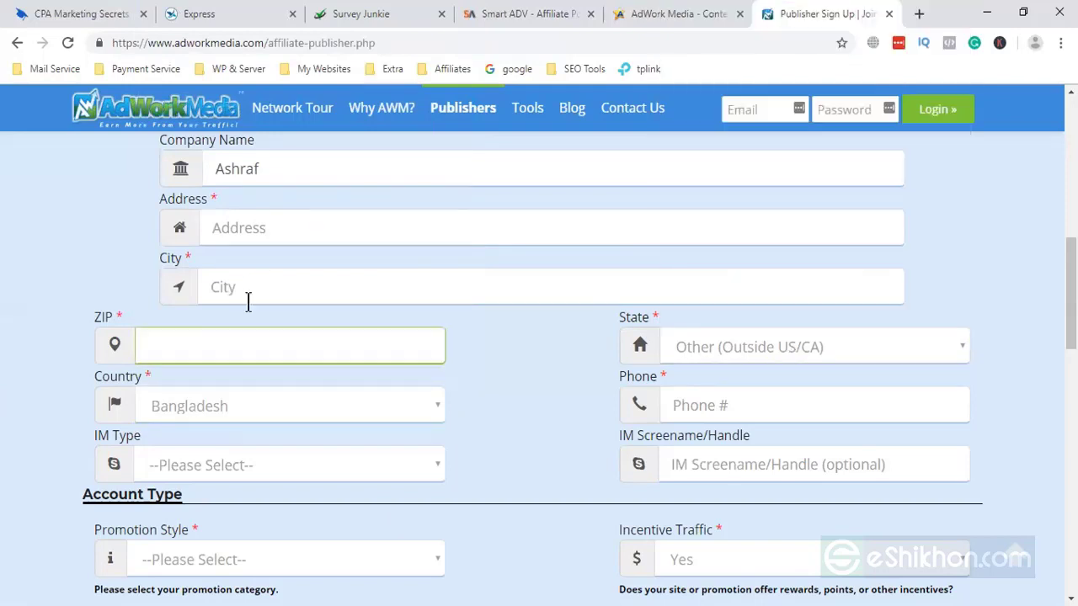
key(shift+Tab)
- Choose Other (Outside US/CA) as the State
click(186, 397)
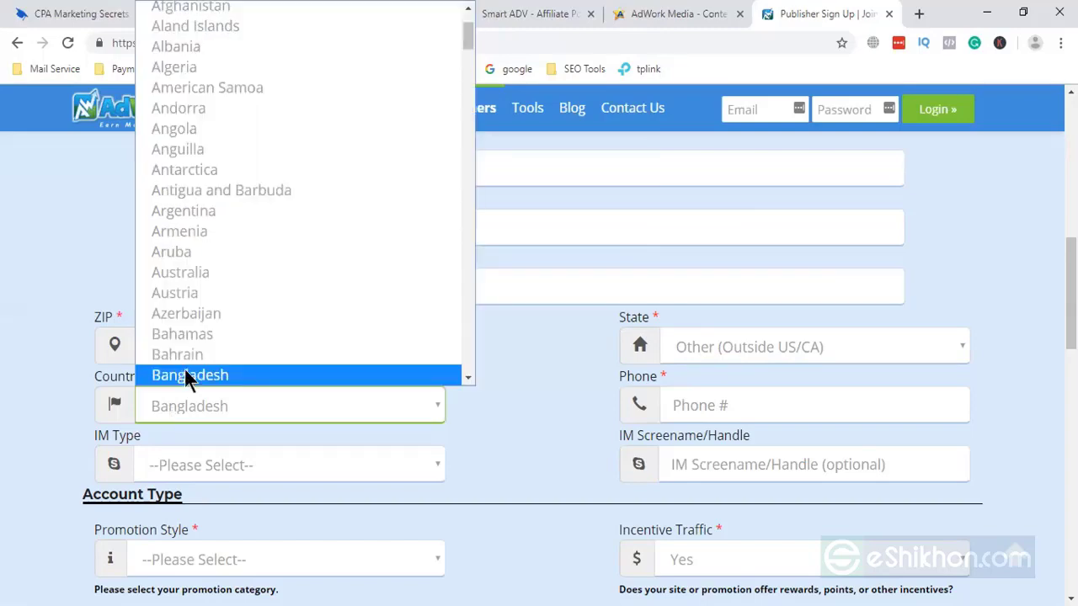
click(782, 344)
click(828, 344)
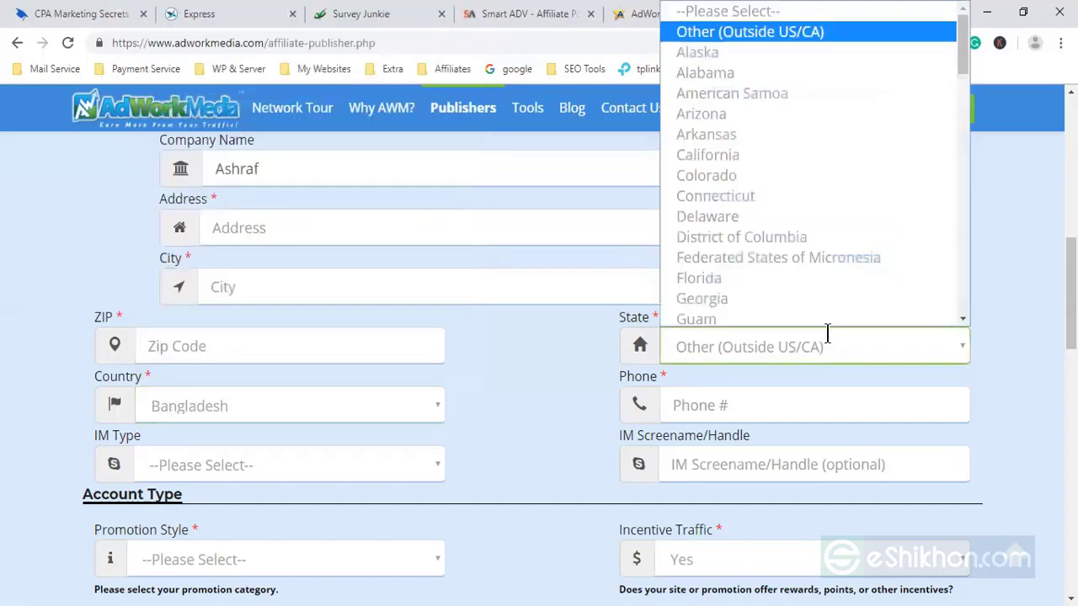
scroll(828, 334, down, 5)
scroll(1017, 290, up, 4)
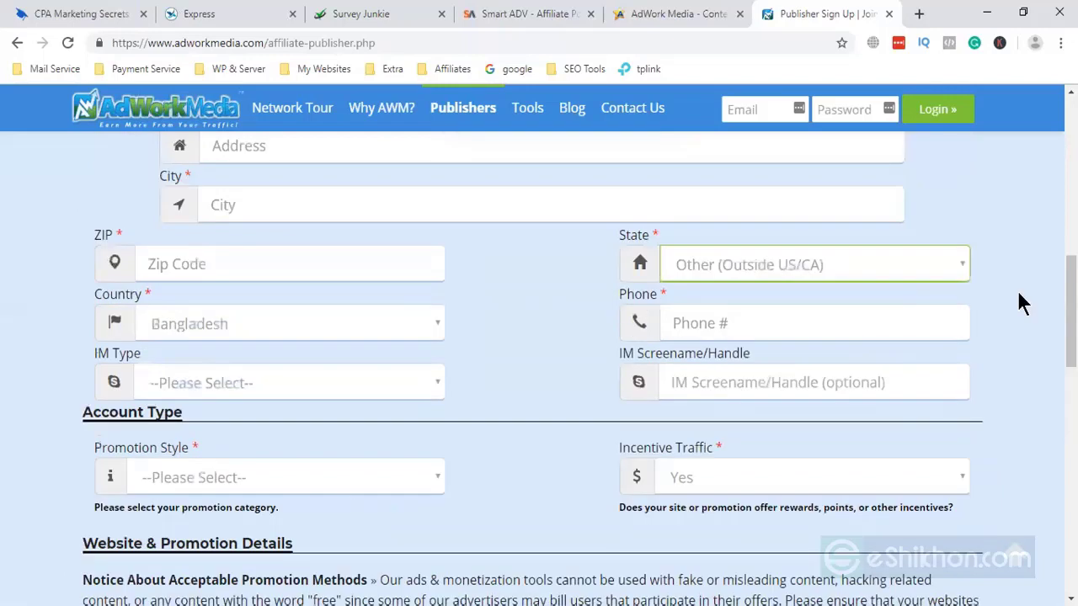
click(1018, 295)
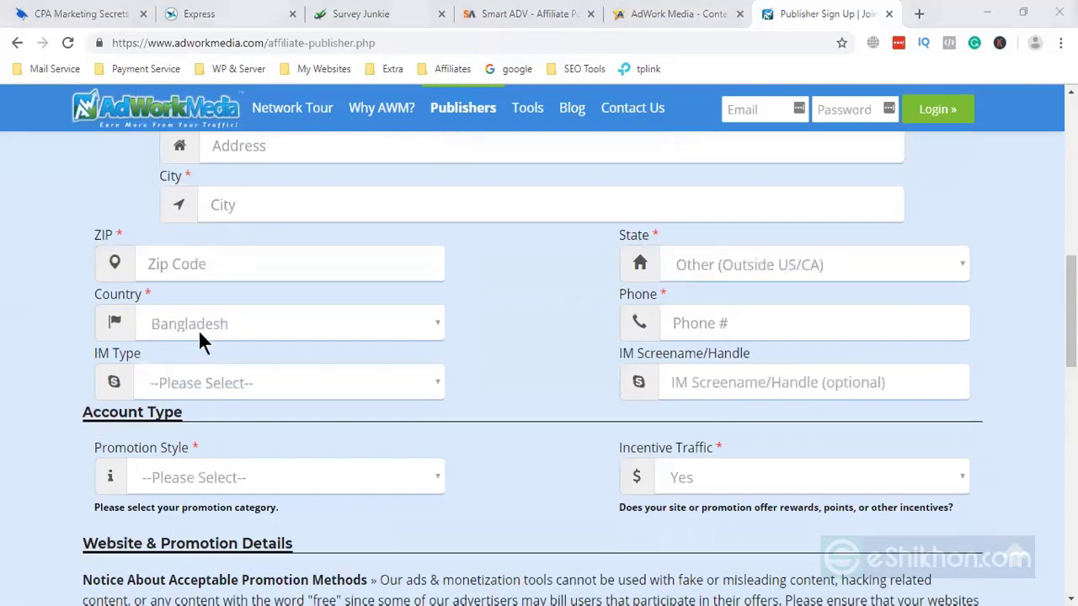
click(215, 383)
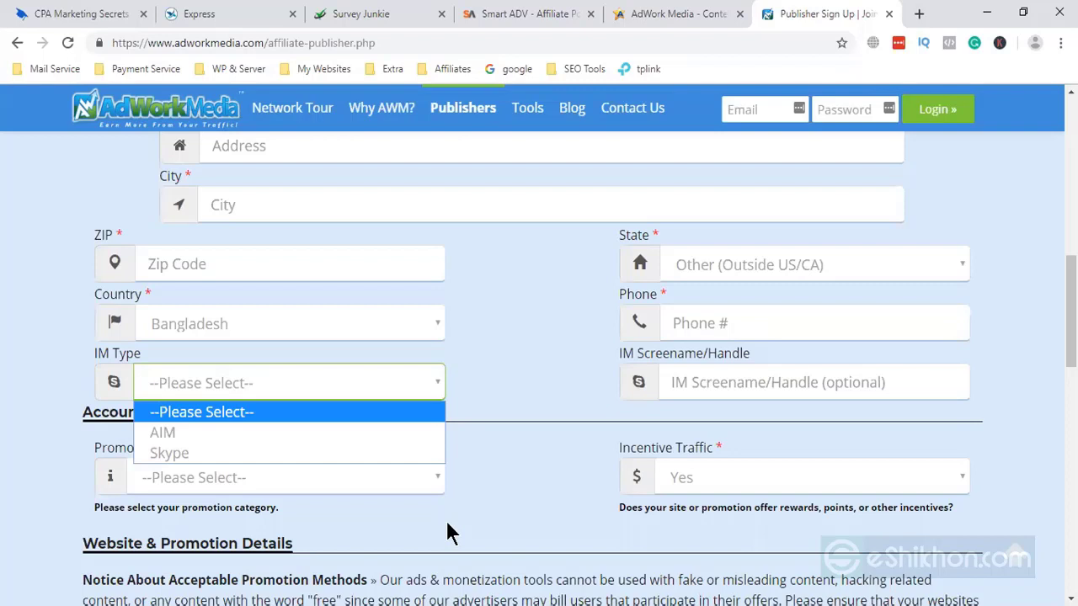
- Set IM Type to Skype and enter the Skype handle without its e-mail domain
click(434, 392)
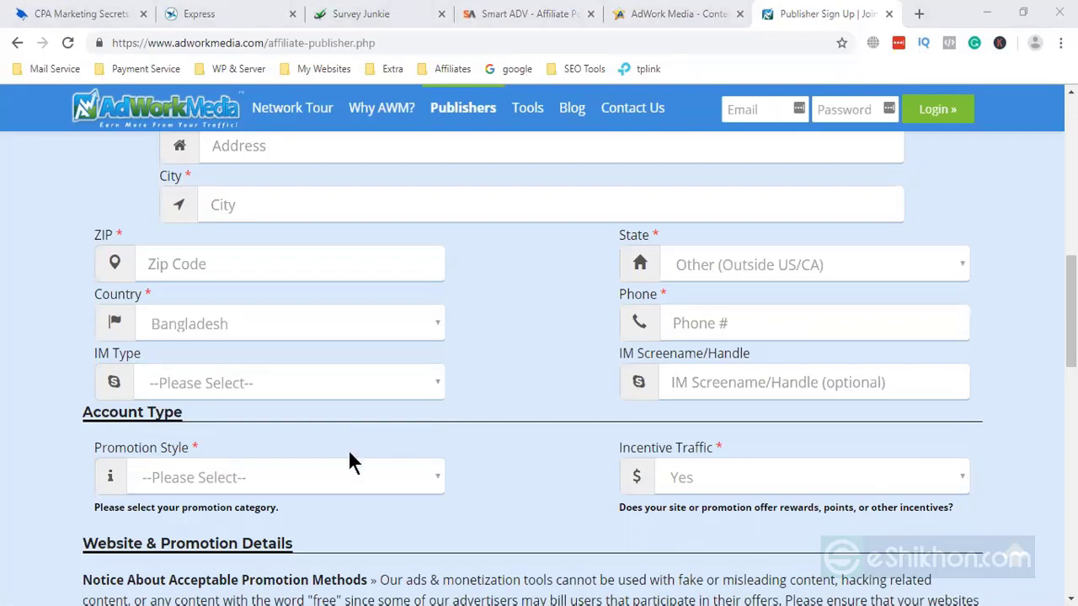
key(s)
click(704, 388)
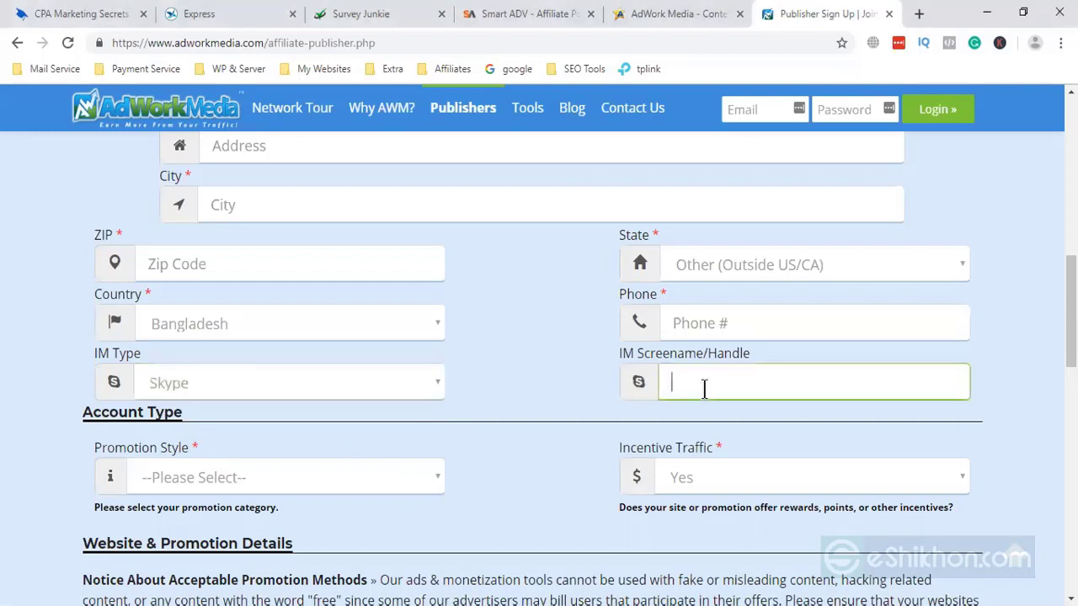
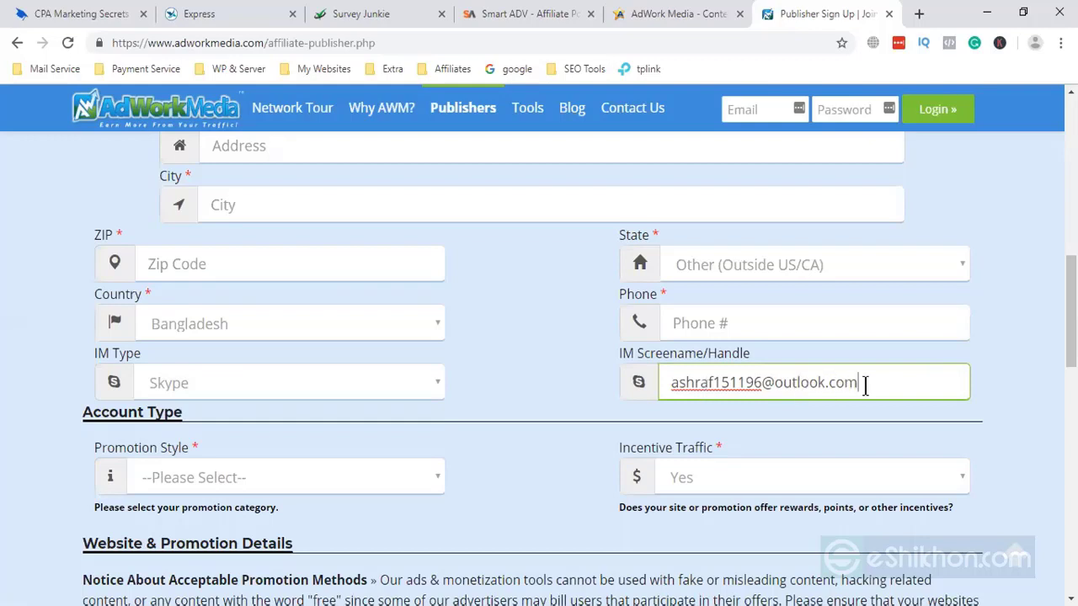
shift+click(762, 382)
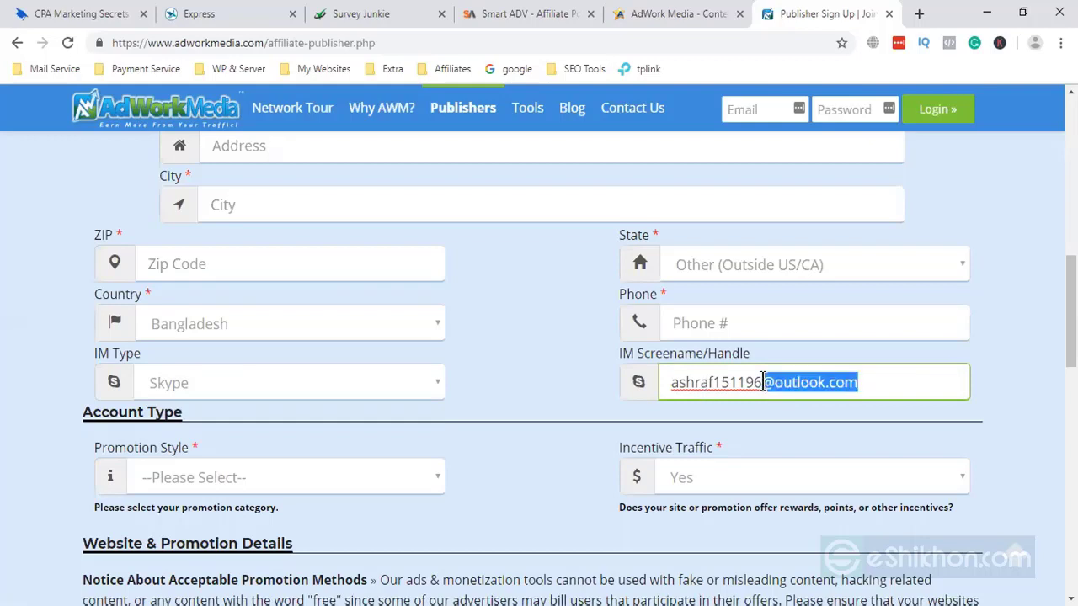
key(BackSpace)
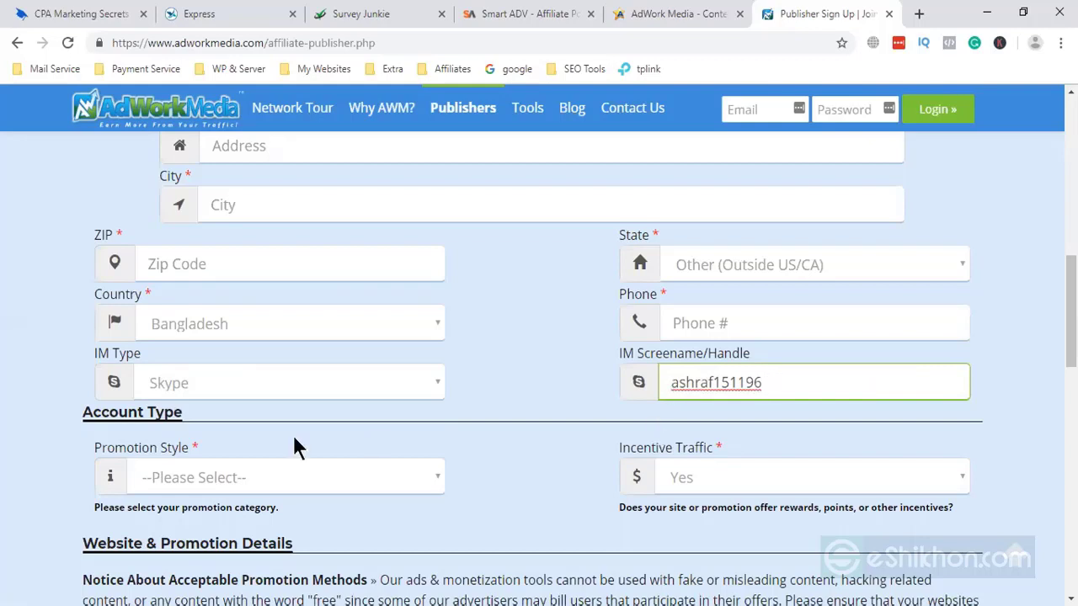
scroll(309, 400, down, 1)
click(309, 400)
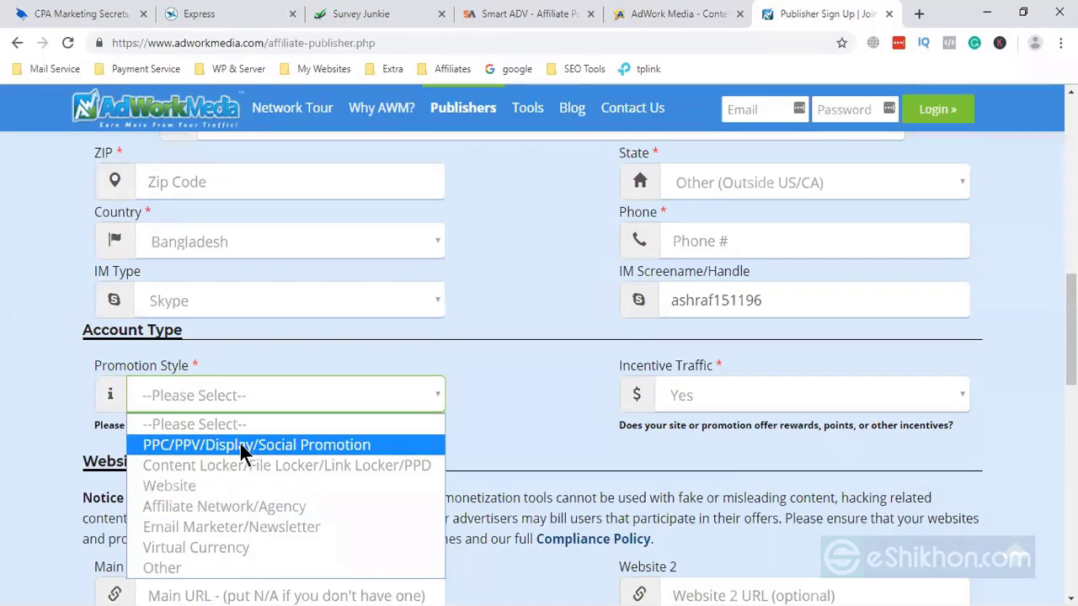
- Close the Promotion Style list unchosen and open the Incentive Traffic dropdown
click(716, 409)
click(712, 404)
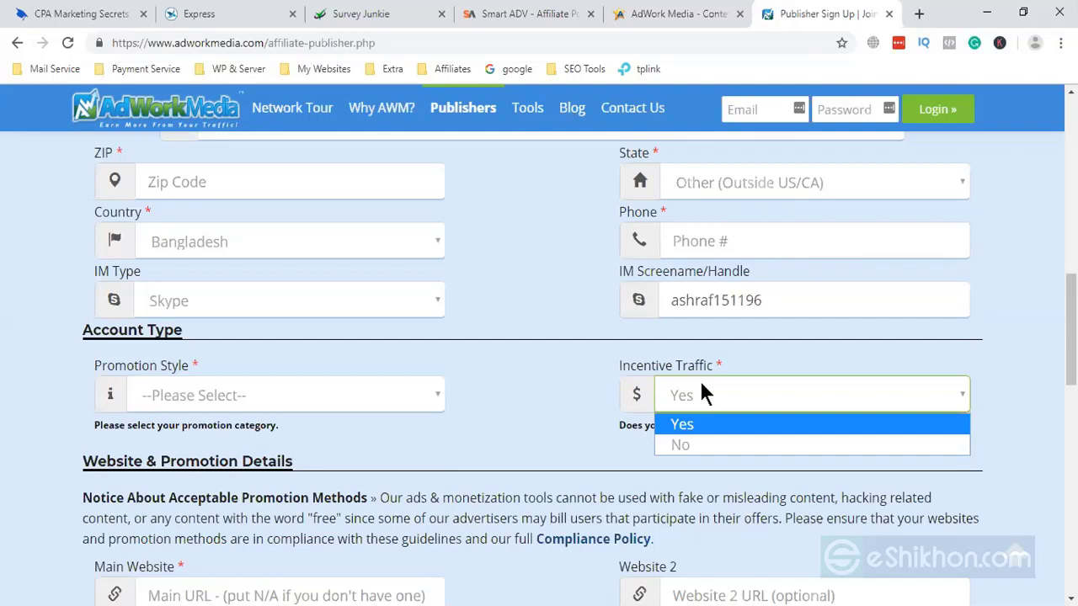
- Set Incentive Traffic to No, reopening the list to confirm it
click(714, 446)
click(726, 409)
click(729, 405)
click(731, 407)
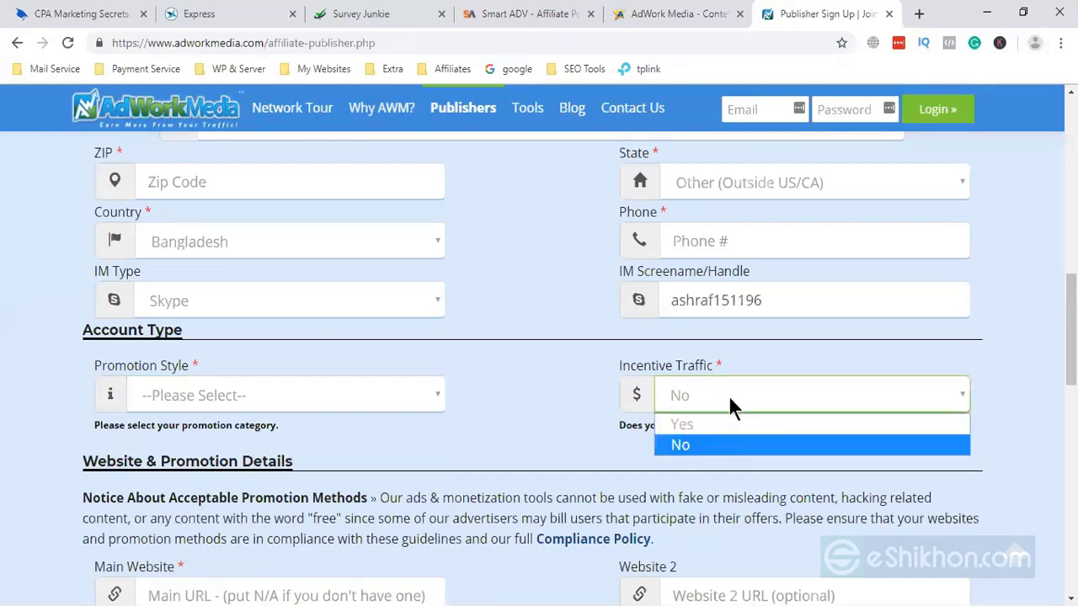
click(729, 446)
- Pass through the Main Website, Website 2 and How'd you find us? fields, leaving them blank
scroll(673, 454, down, 2)
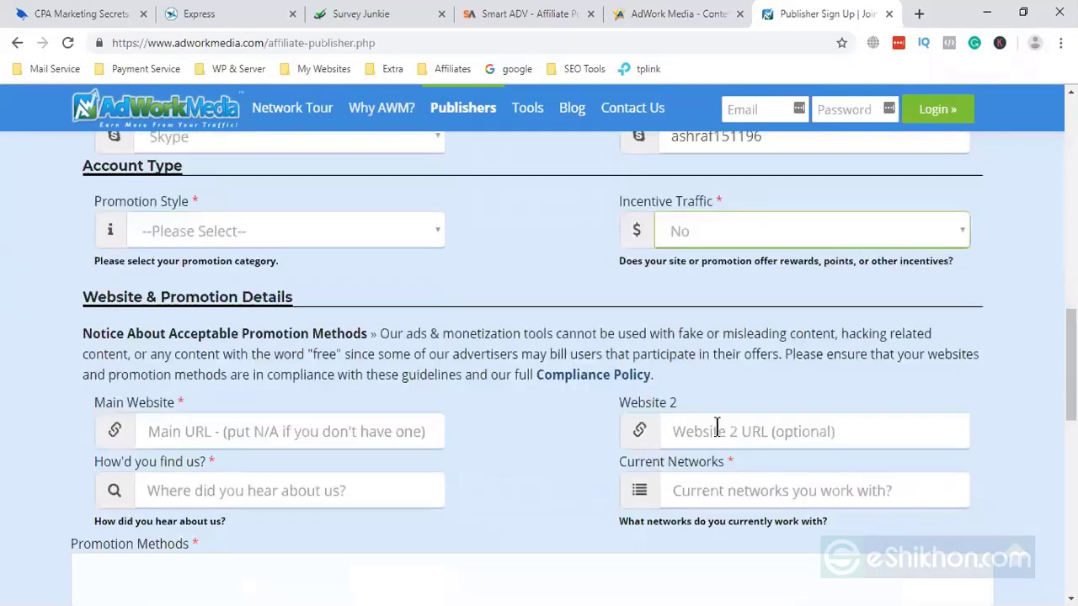
click(189, 414)
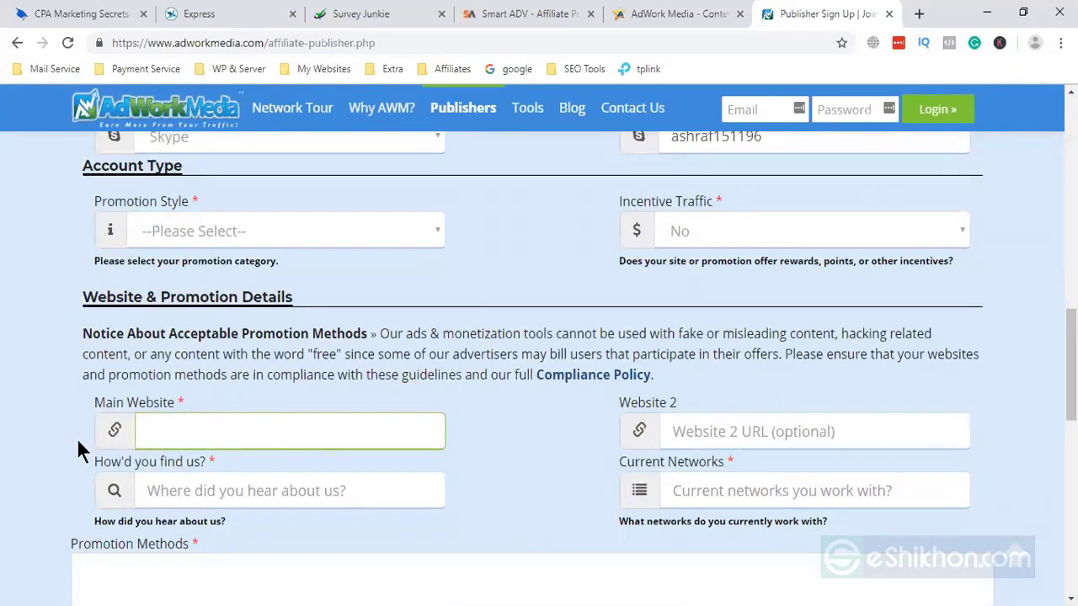
click(43, 433)
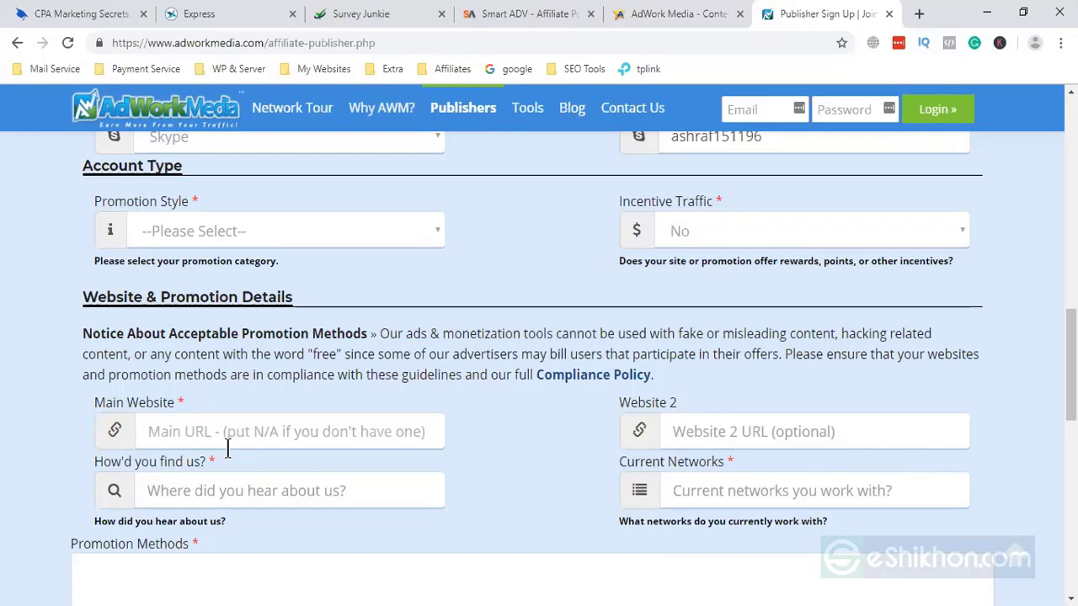
click(279, 438)
click(14, 474)
click(197, 431)
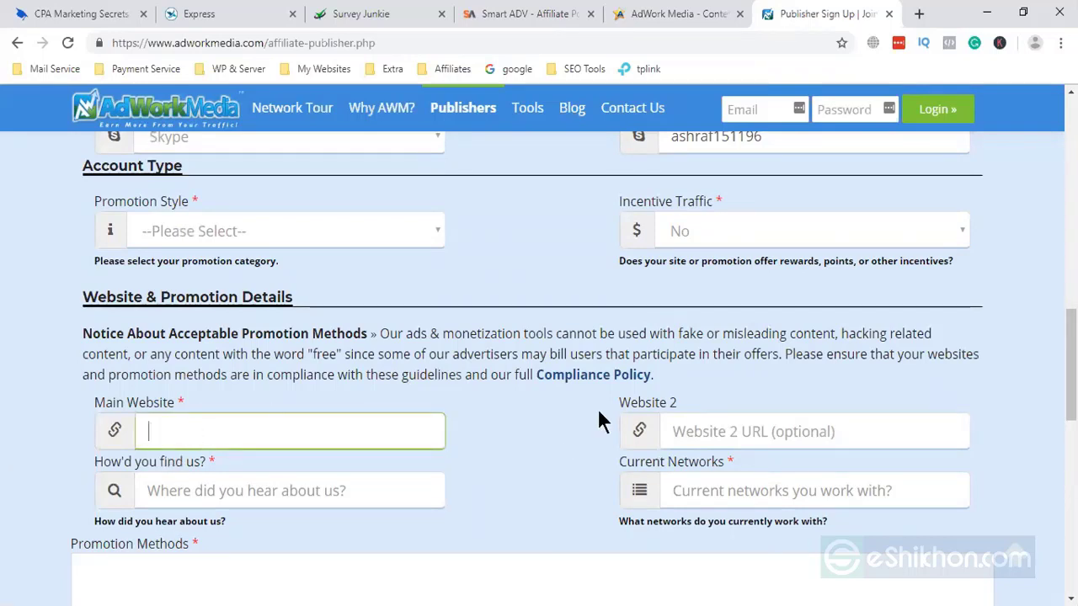
click(494, 449)
click(678, 429)
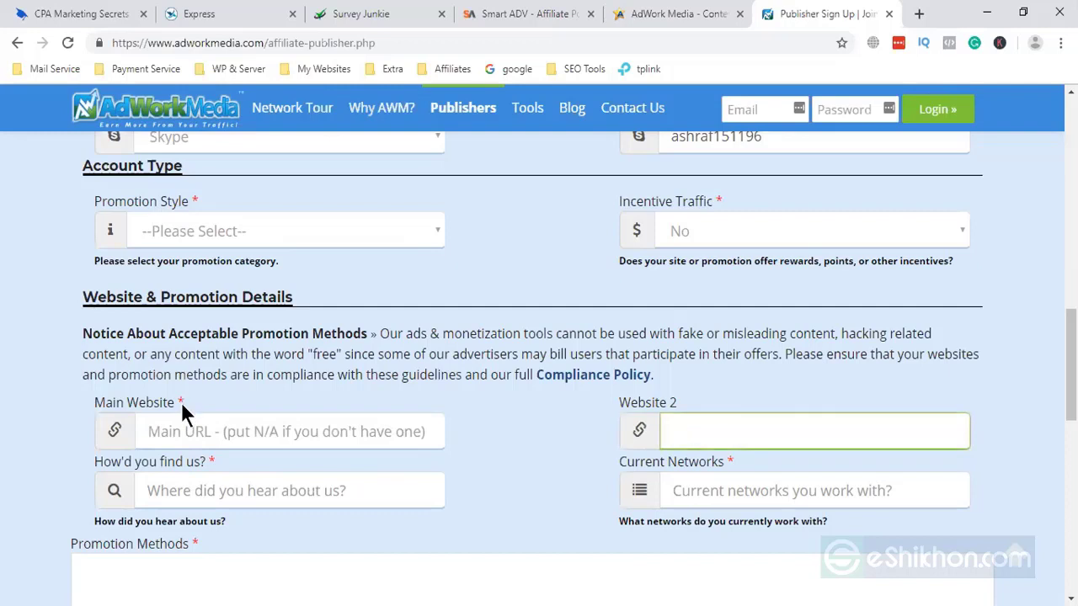
scroll(181, 402, down, 1)
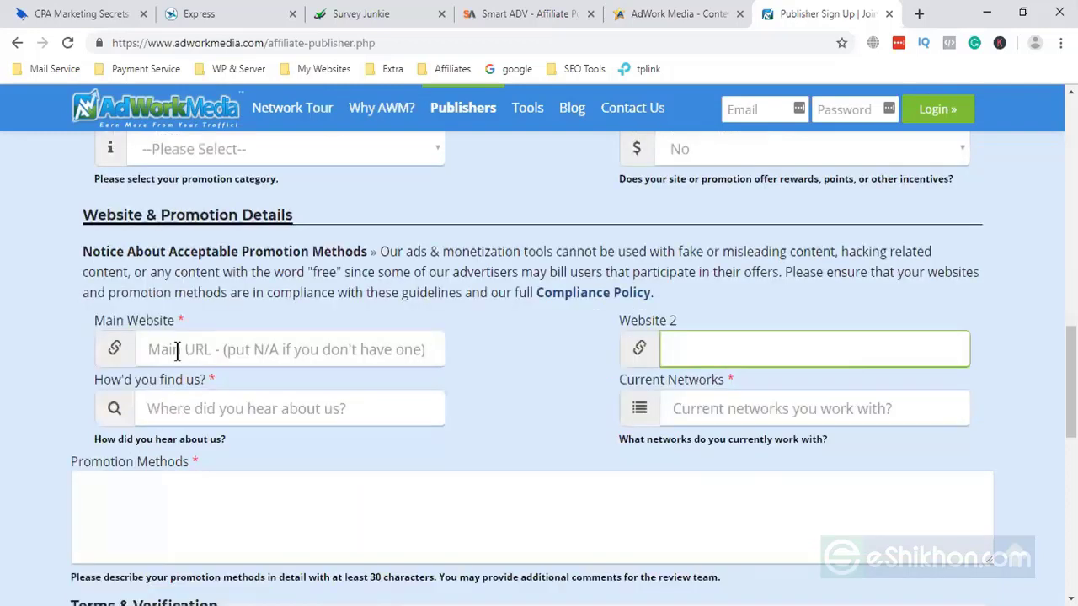
click(244, 410)
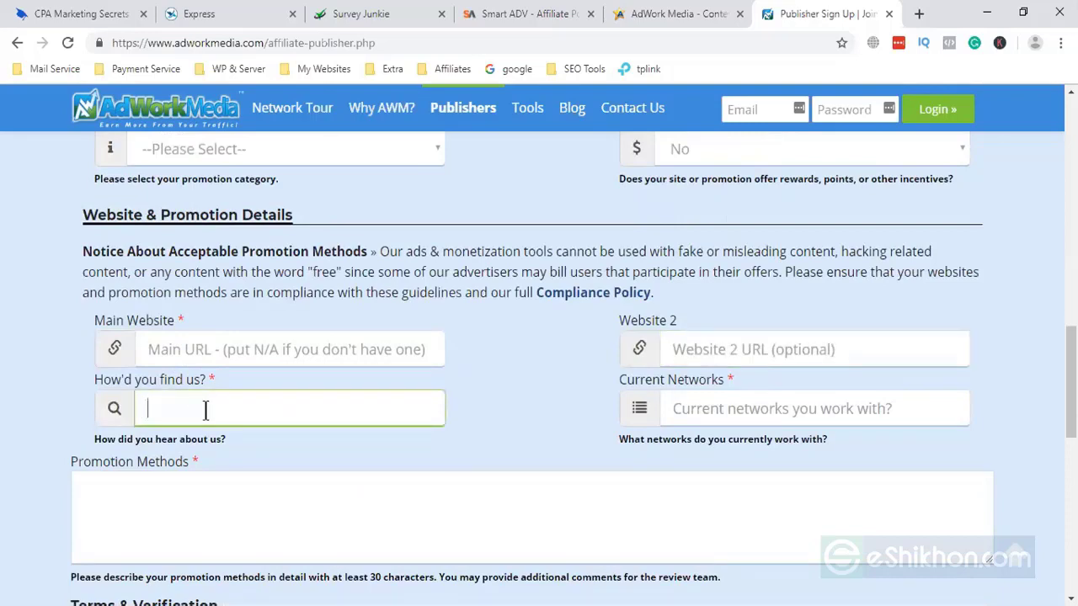
- Copy the affpaying.com address and paste it as the How'd you find us? answer
click(657, 14)
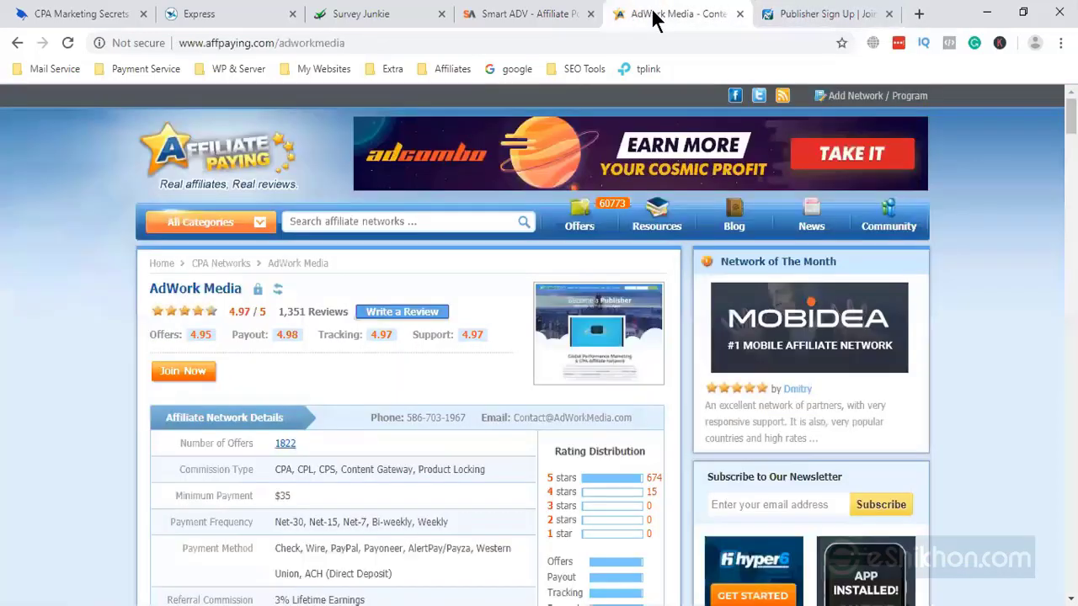
drag(278, 43, 179, 43)
key(ctrl+c)
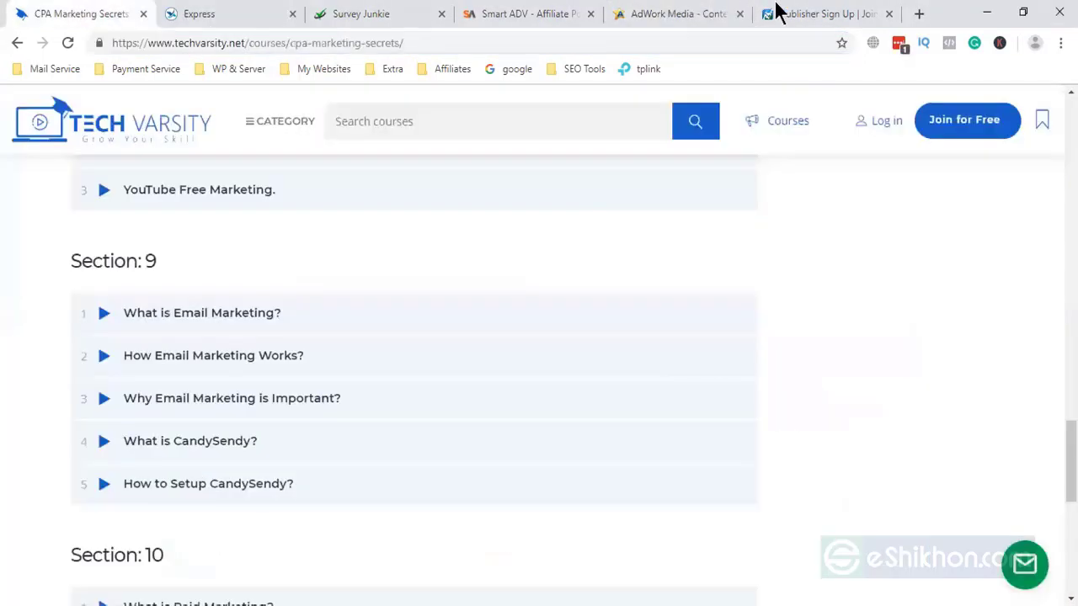
click(820, 14)
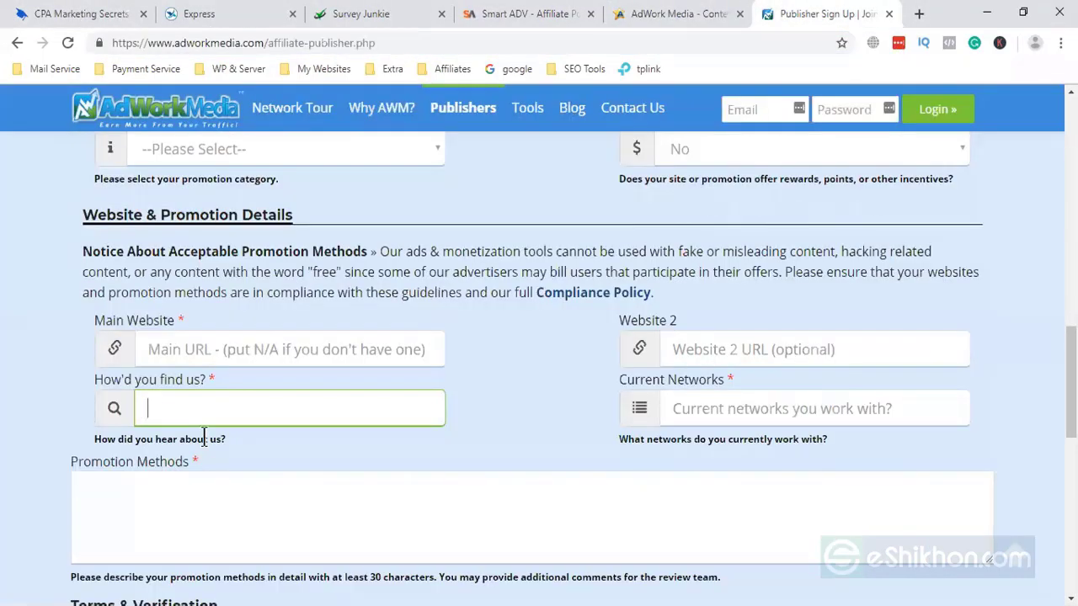
key(ctrl+v)
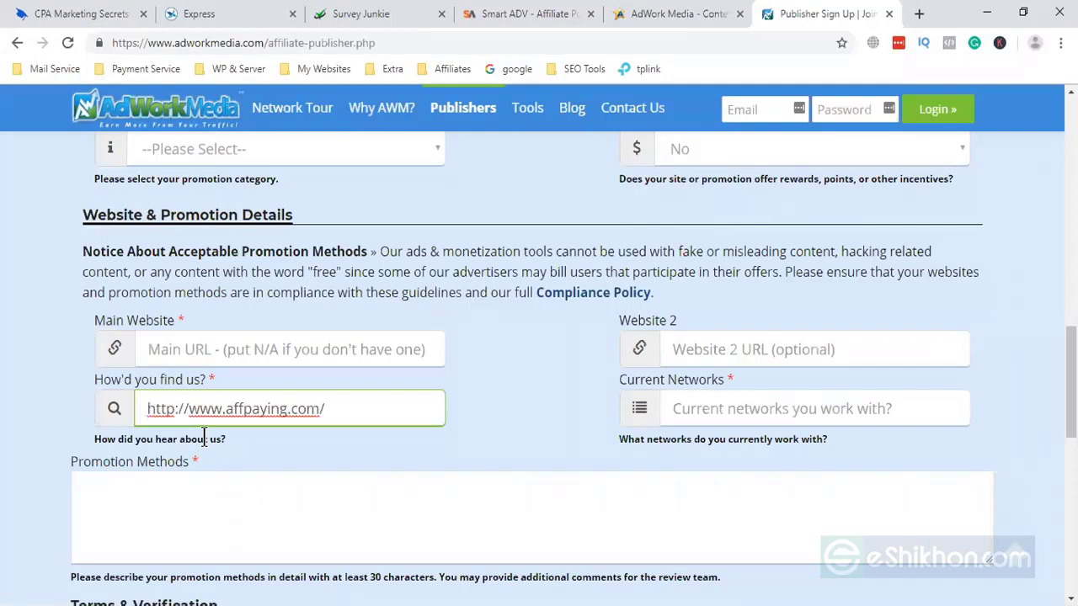
click(794, 413)
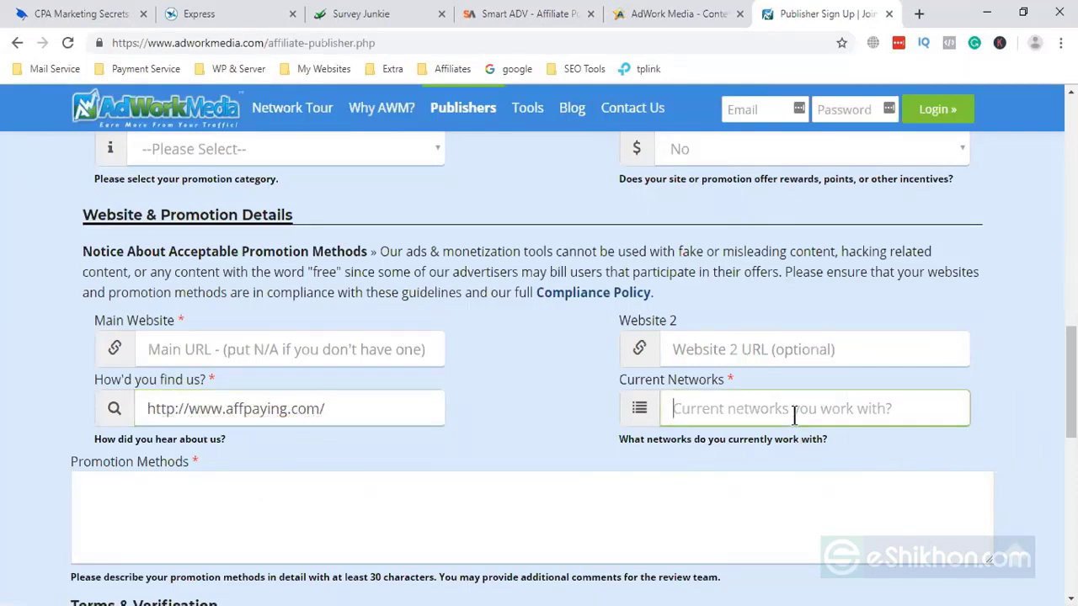
click(657, 25)
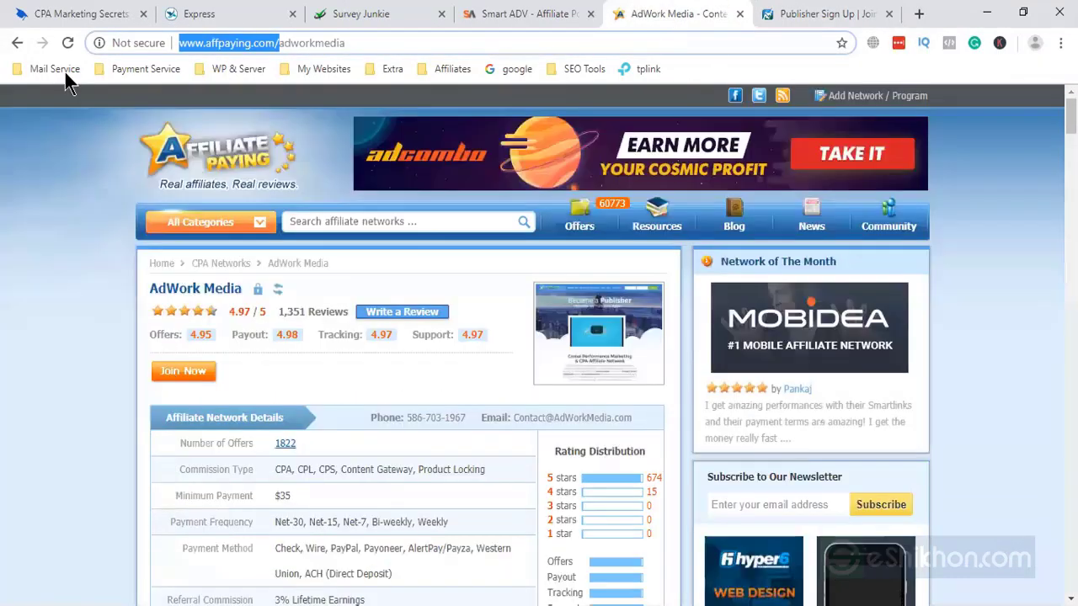
- Scroll down AffPaying's home page and glance at the sign-up form
click(255, 173)
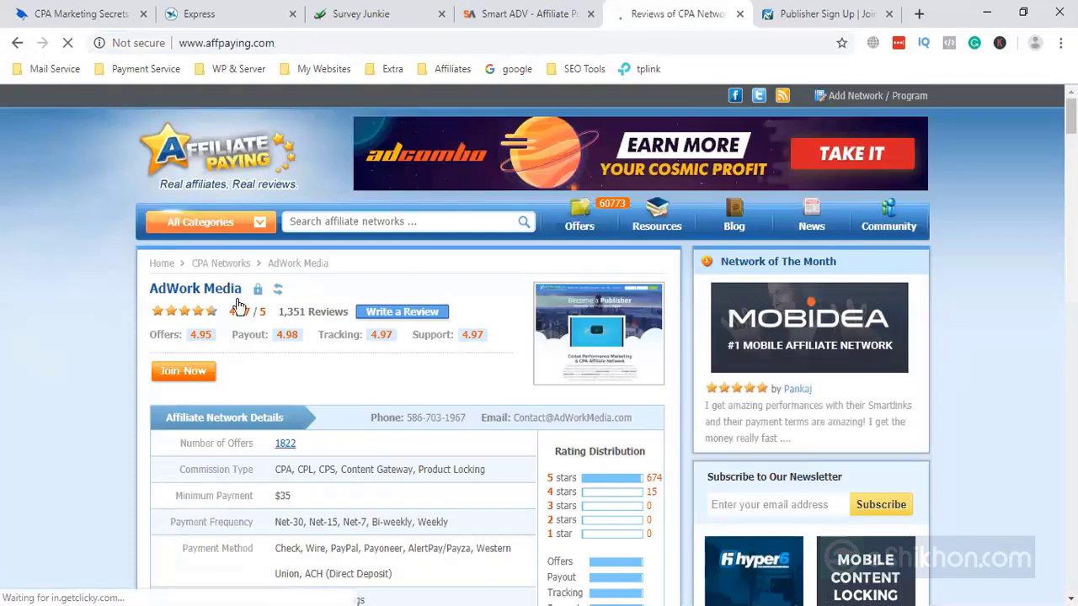
scroll(131, 464, down, 5)
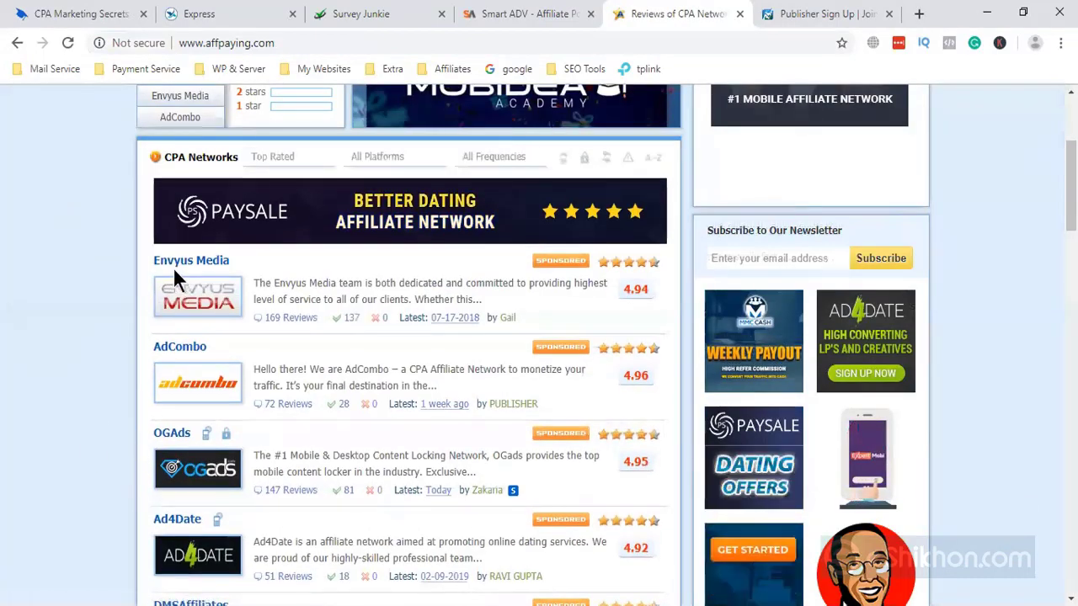
scroll(145, 425, down, 2)
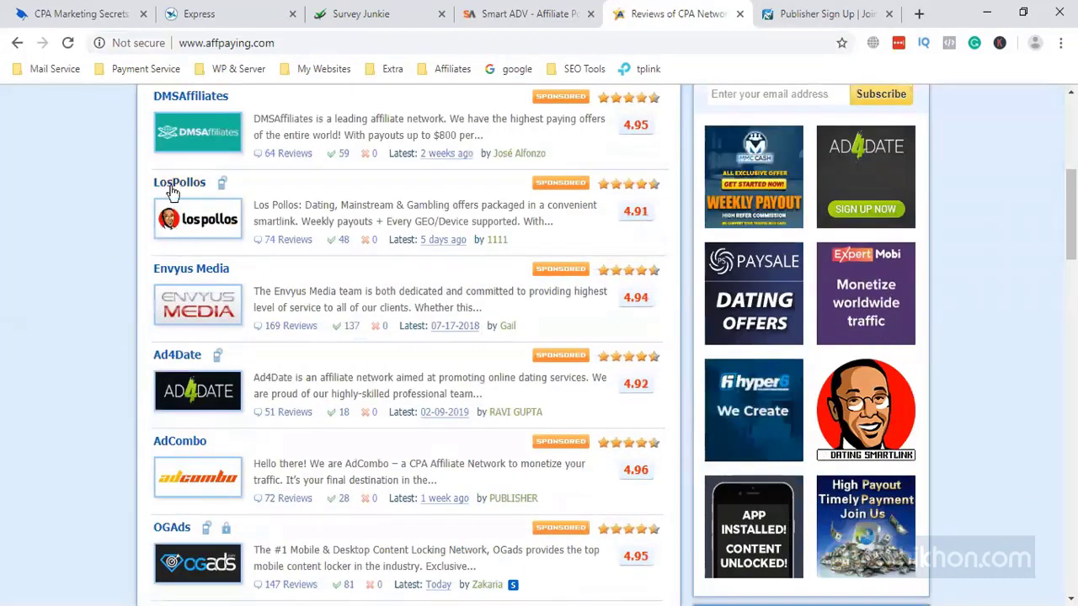
scroll(189, 505, down, 2)
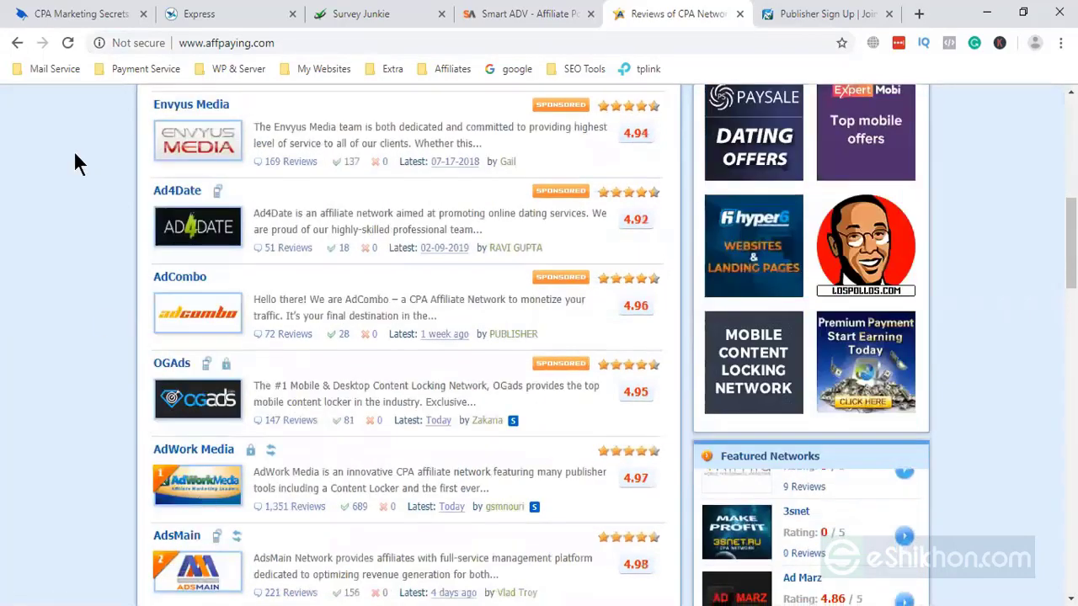
scroll(121, 354, down, 2)
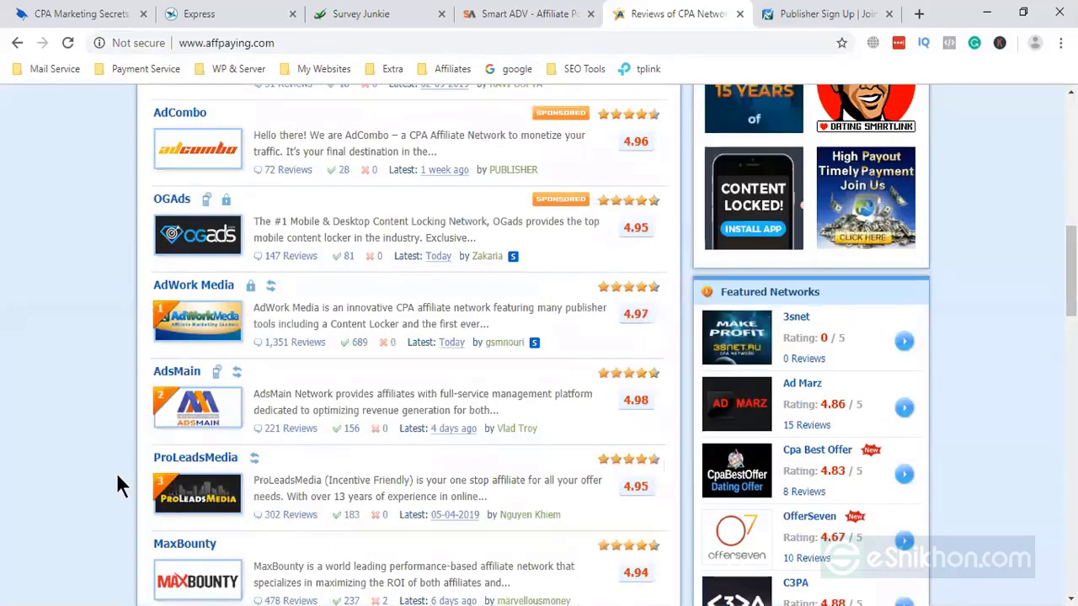
click(852, 13)
scroll(261, 194, down, 1)
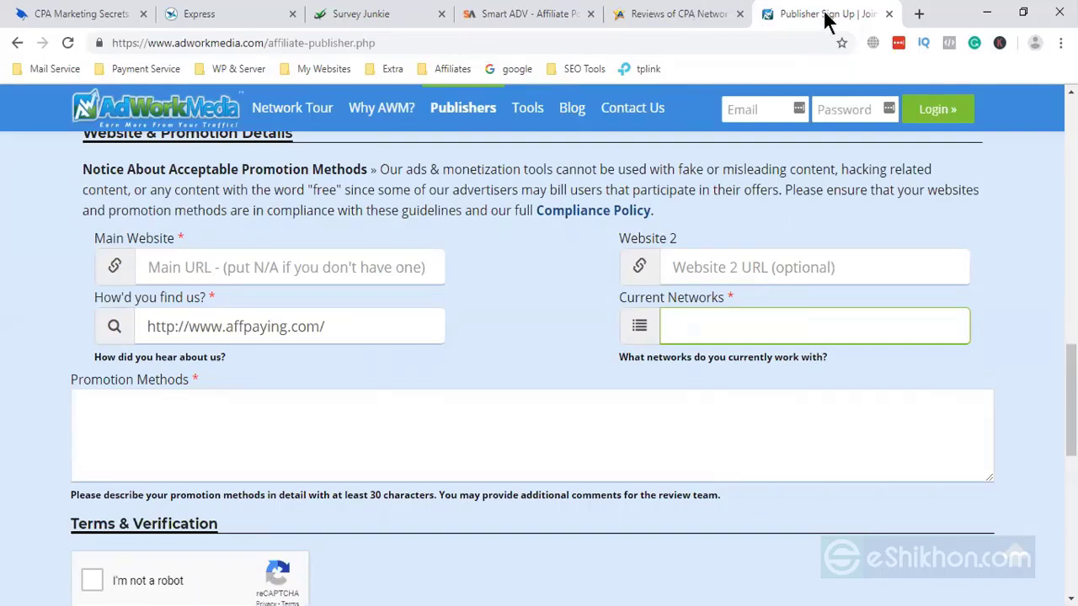
- Open the MaxBounty review from AffPaying's CPA network reviews list
click(648, 15)
scroll(221, 437, up, 3)
scroll(223, 441, up, 2)
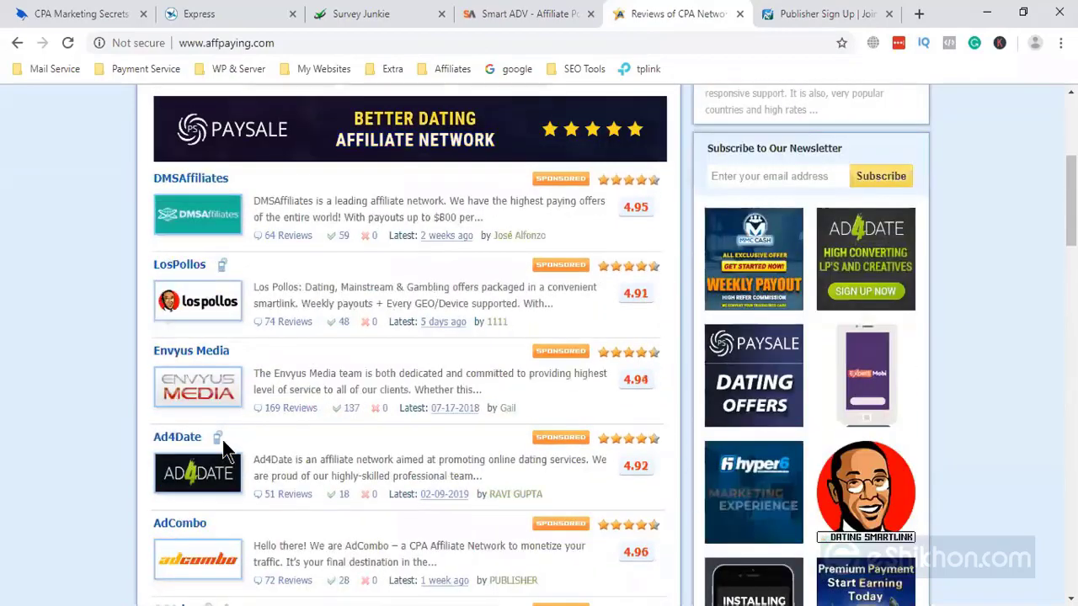
scroll(223, 441, down, 1)
scroll(224, 441, down, 4)
scroll(222, 444, down, 4)
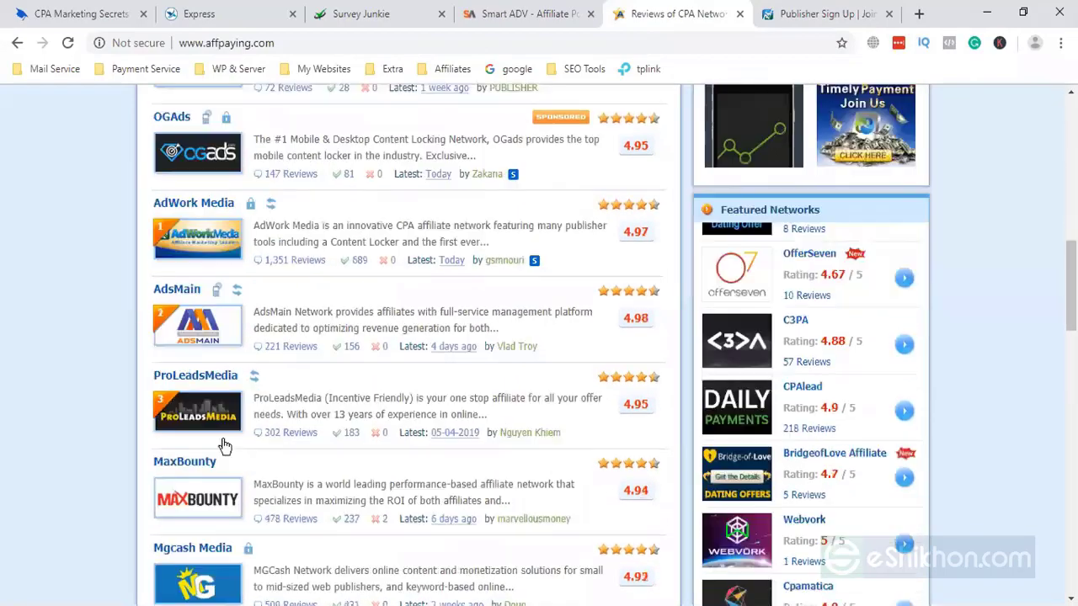
scroll(612, 391, up, 2)
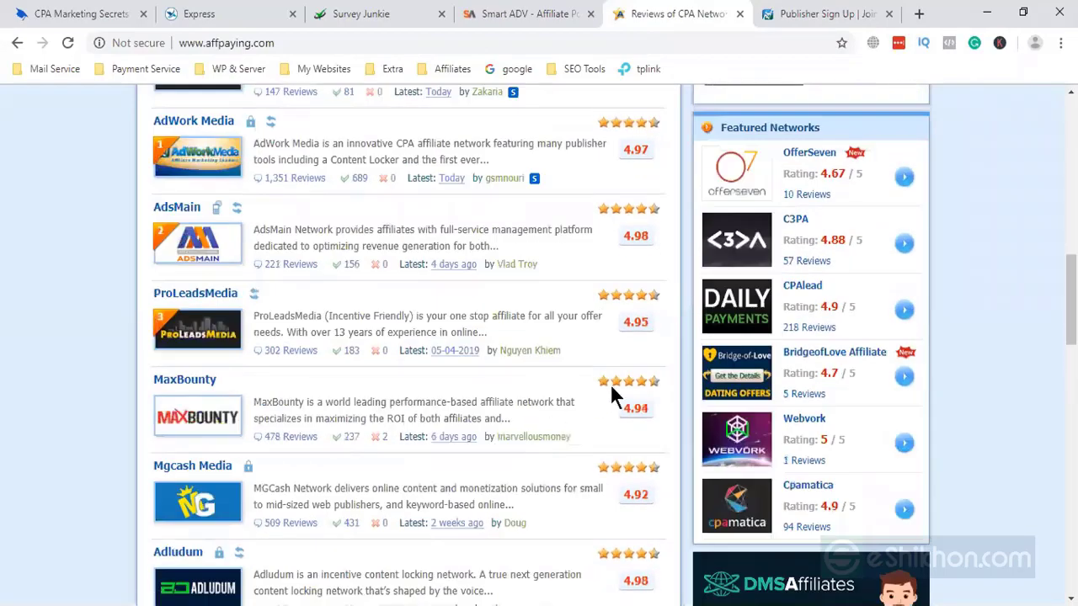
click(174, 384)
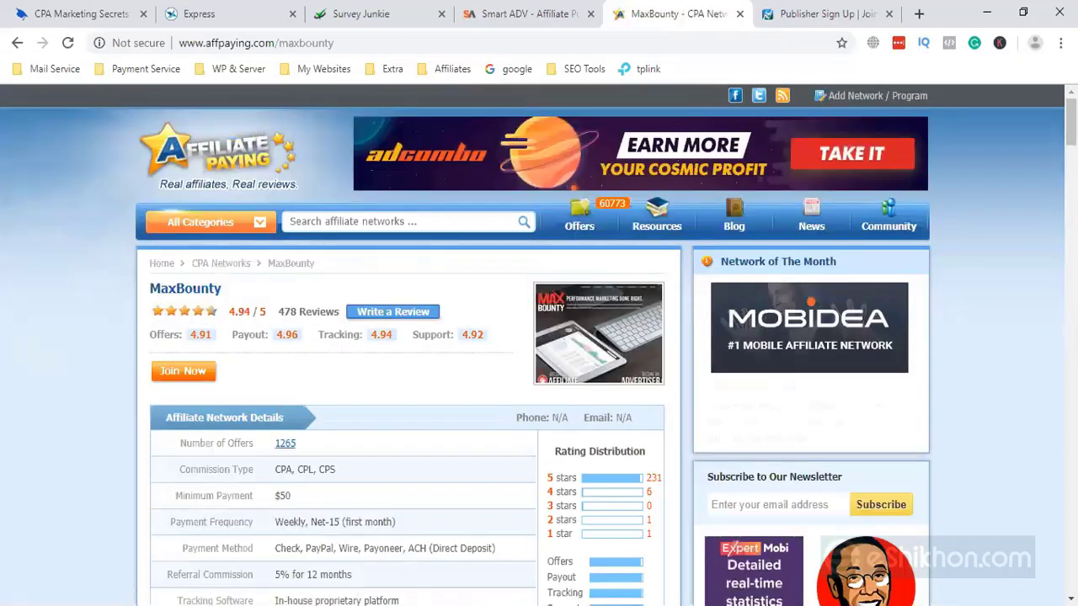
- Go via Join Now and the Affiliates page to MaxBounty's Become an Affiliate signup
click(185, 375)
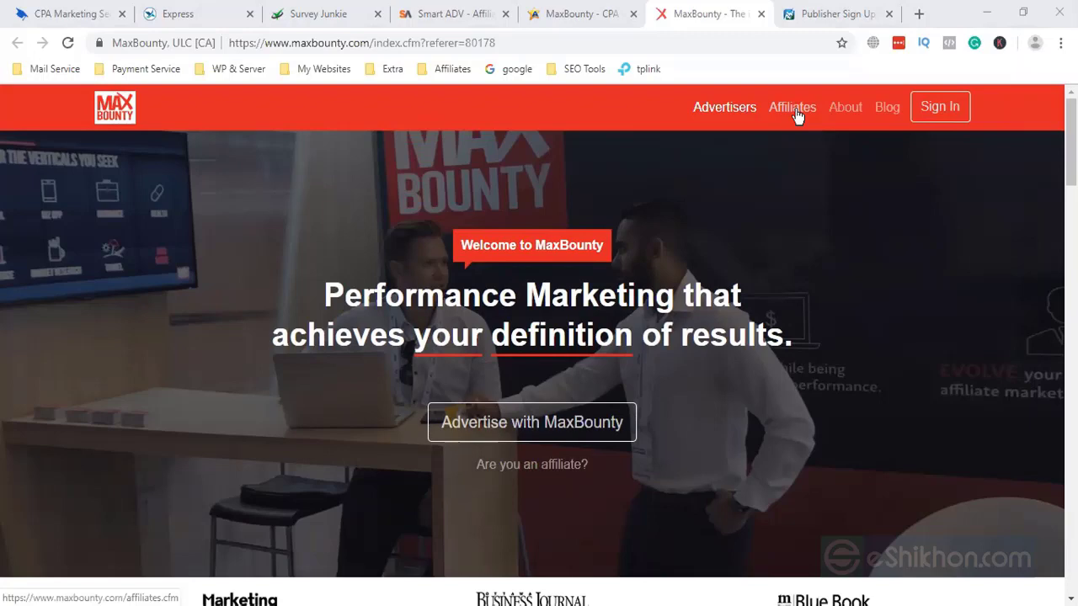
click(793, 110)
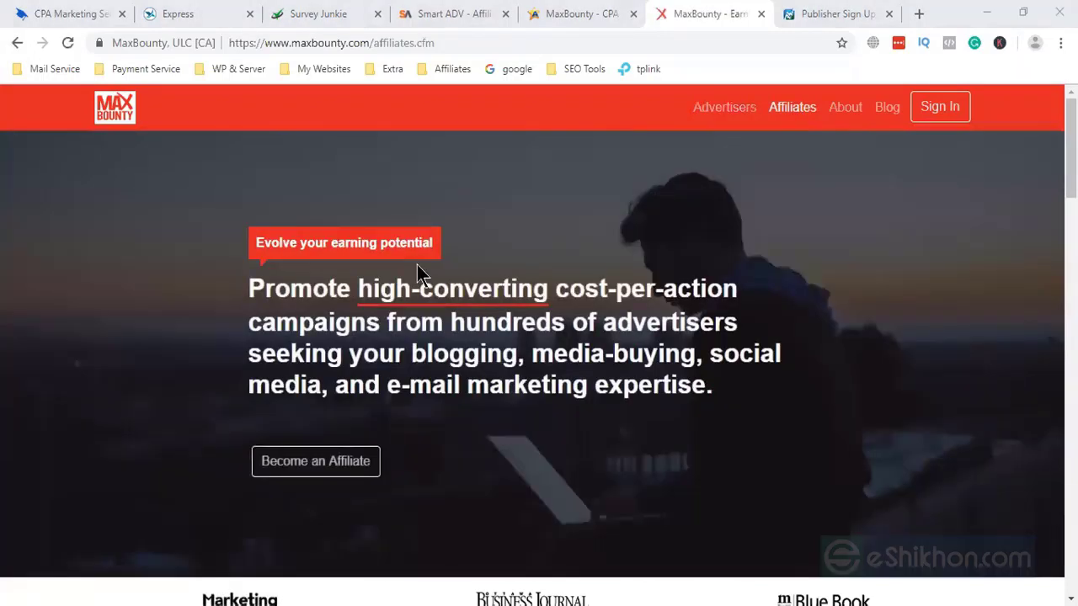
click(343, 472)
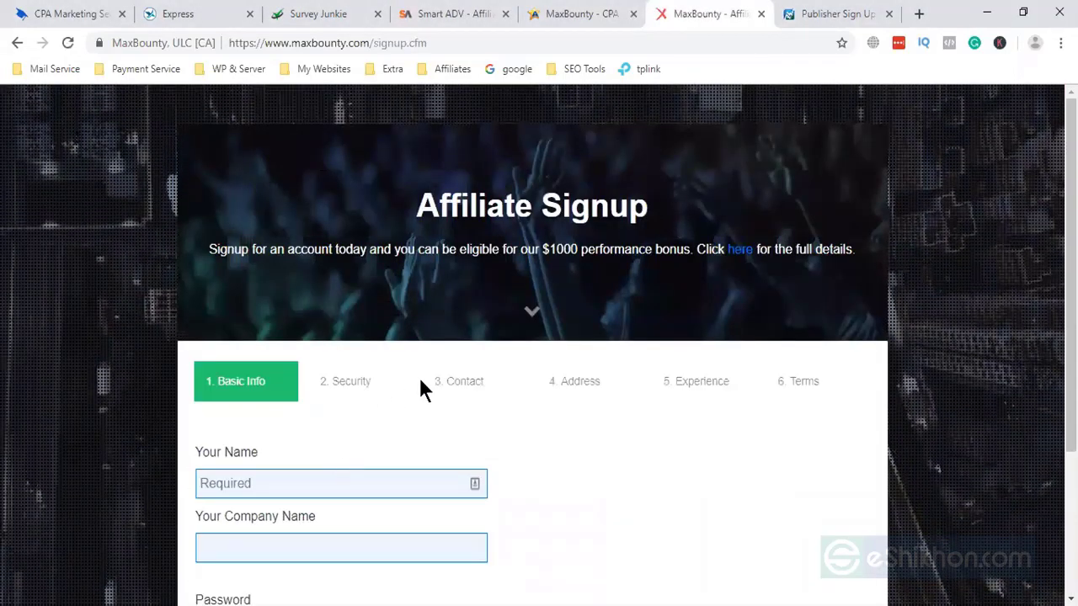
- Fill in Basic Info and two security answers, advance to Contact, and open a blank tab
scroll(459, 526, down, 2)
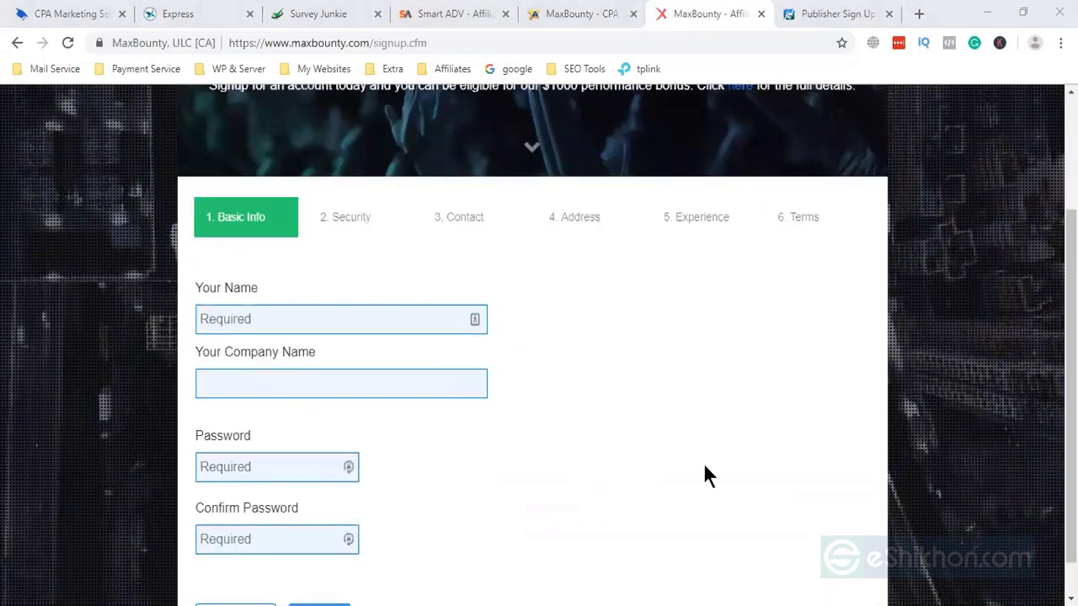
click(266, 307)
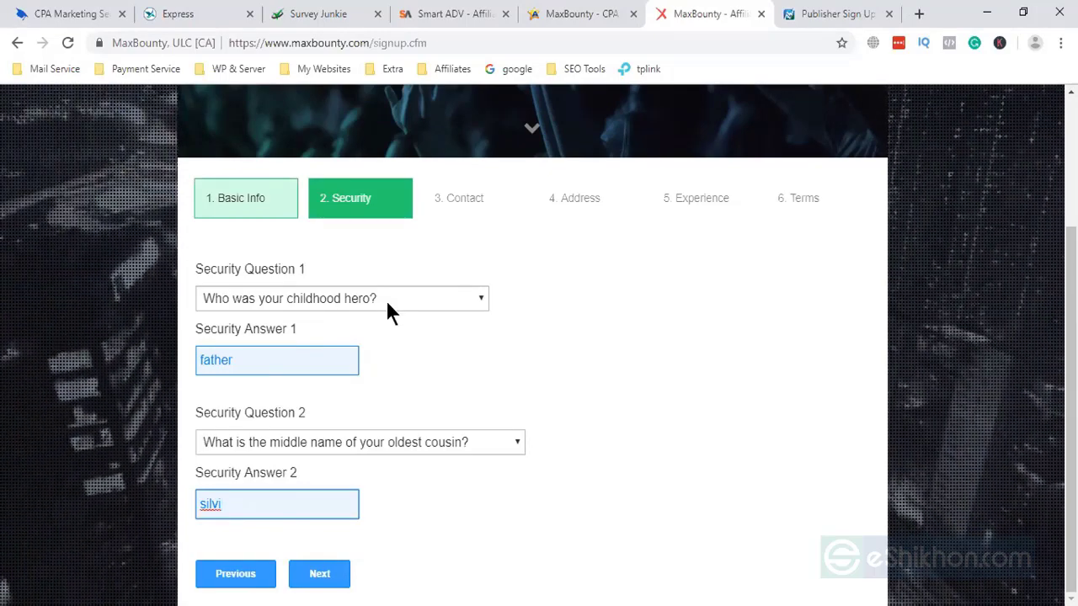
click(291, 372)
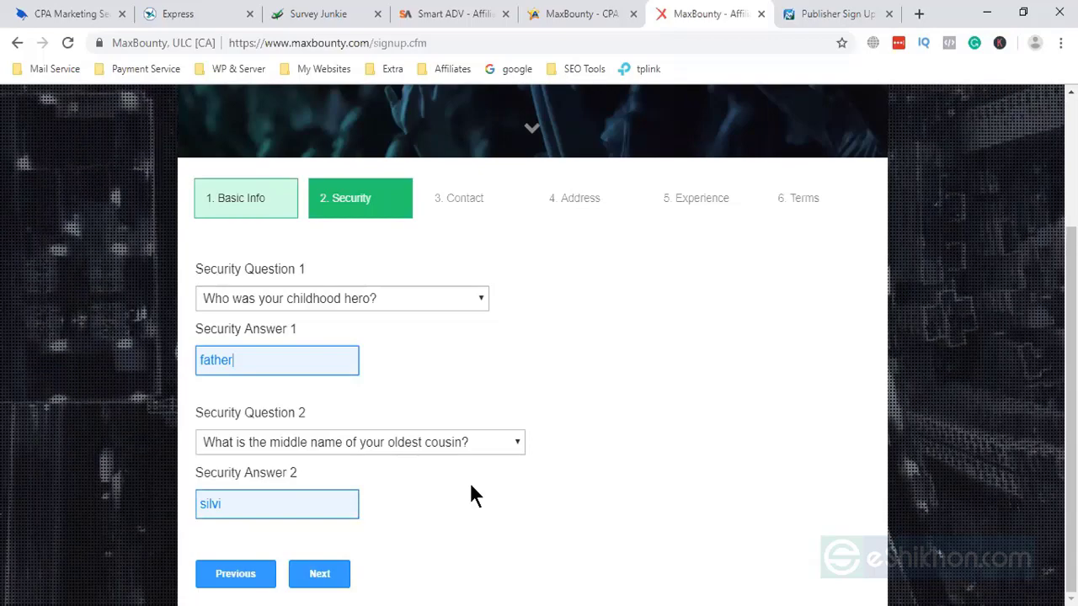
click(259, 504)
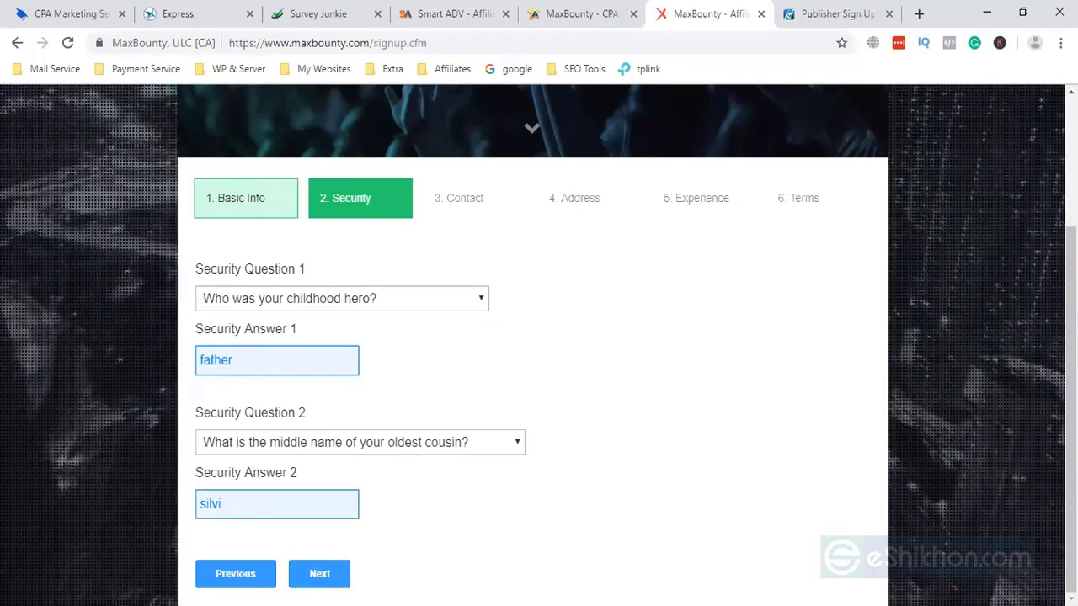
click(310, 573)
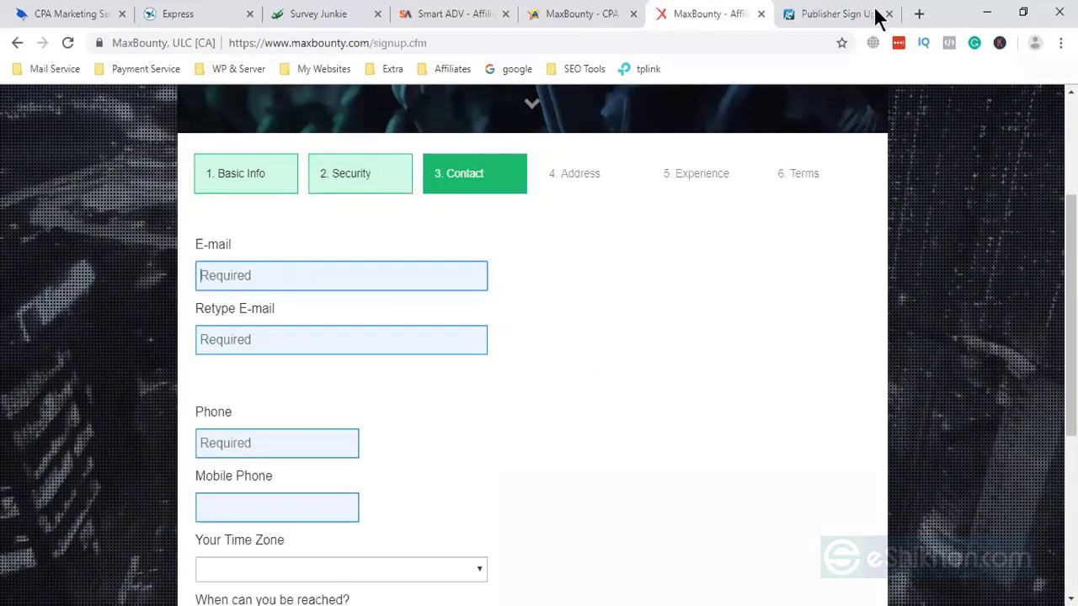
click(918, 13)
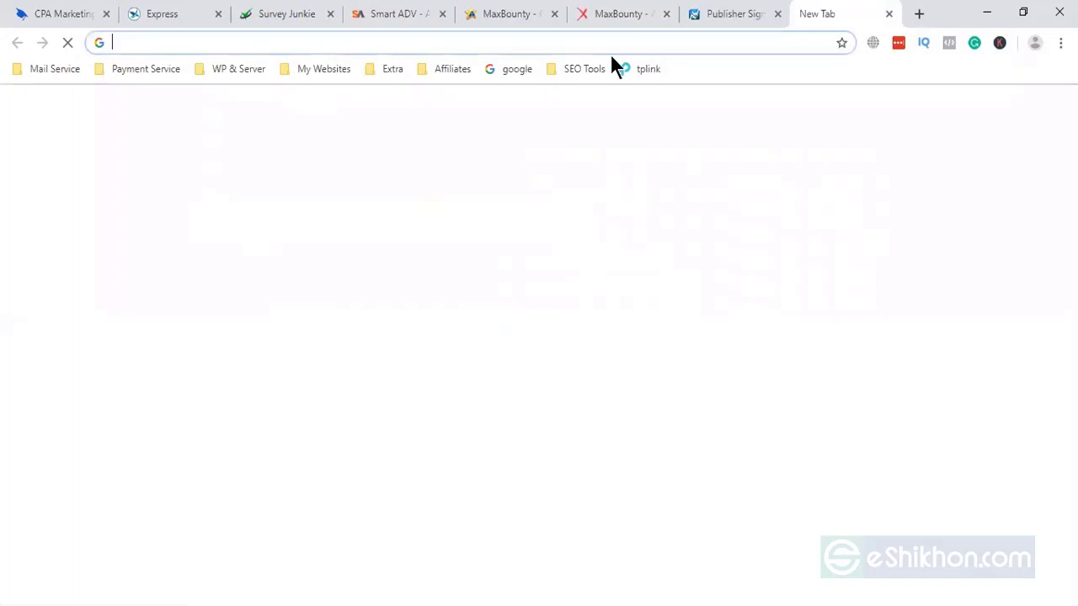
- Search for temp mail, copy a disposable address from temp-mail.org, and return to MaxBounty
text(te)
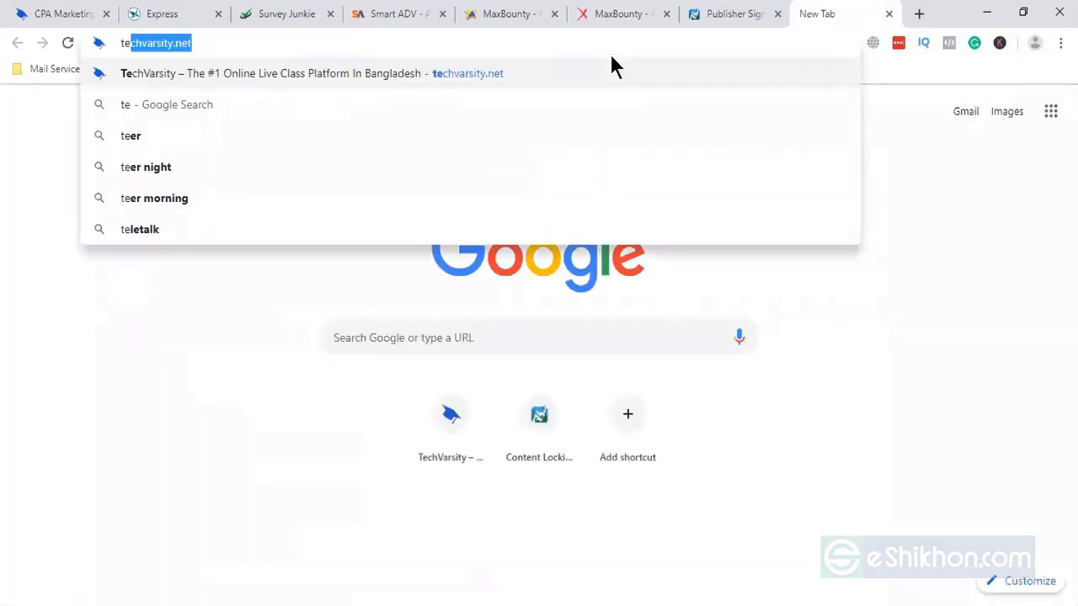
text(m)
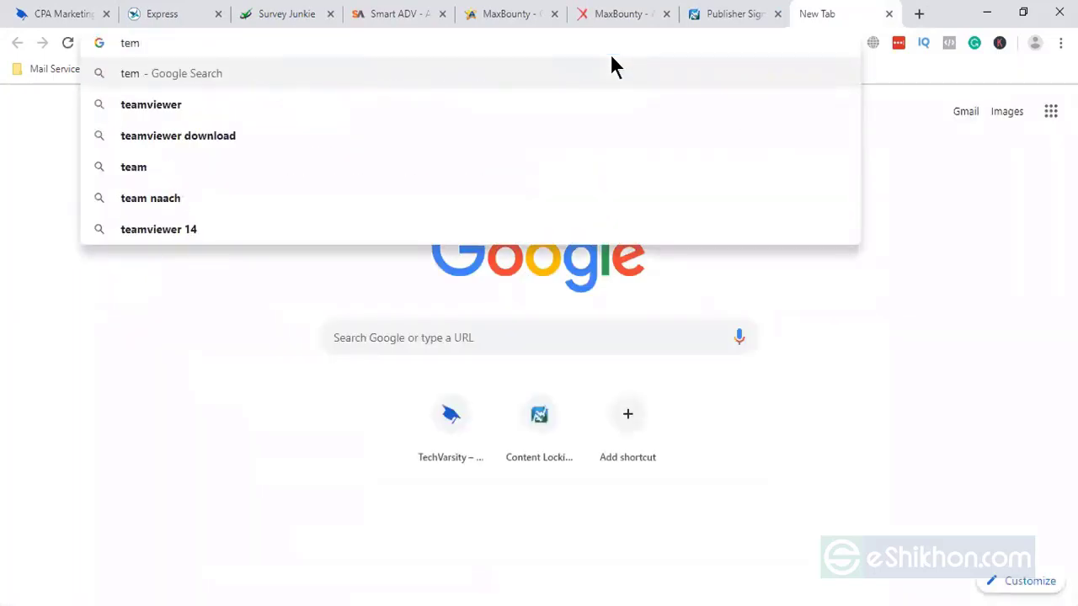
text(p)
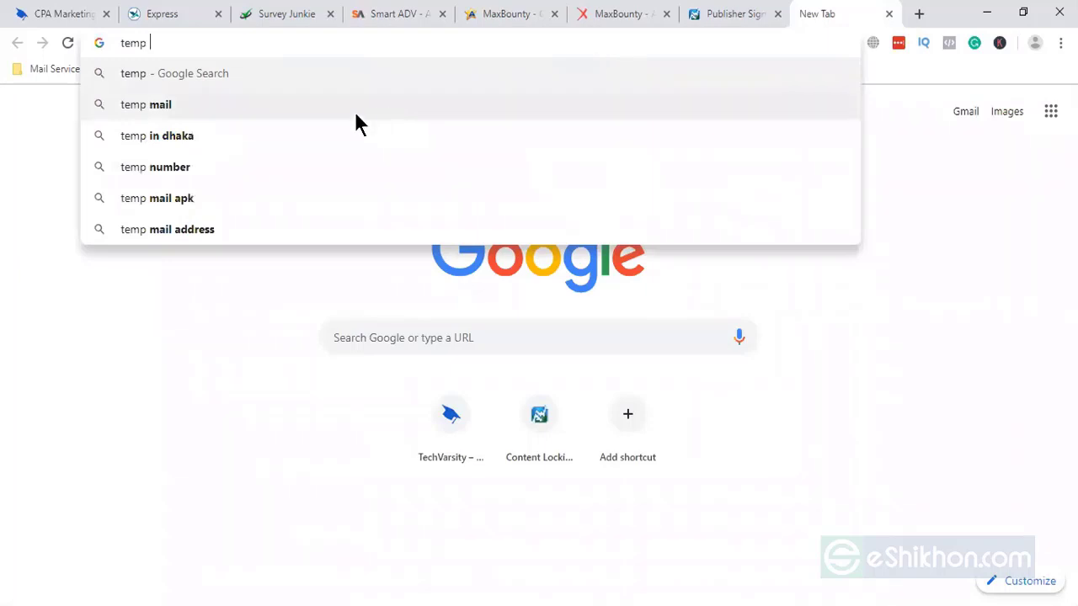
click(355, 115)
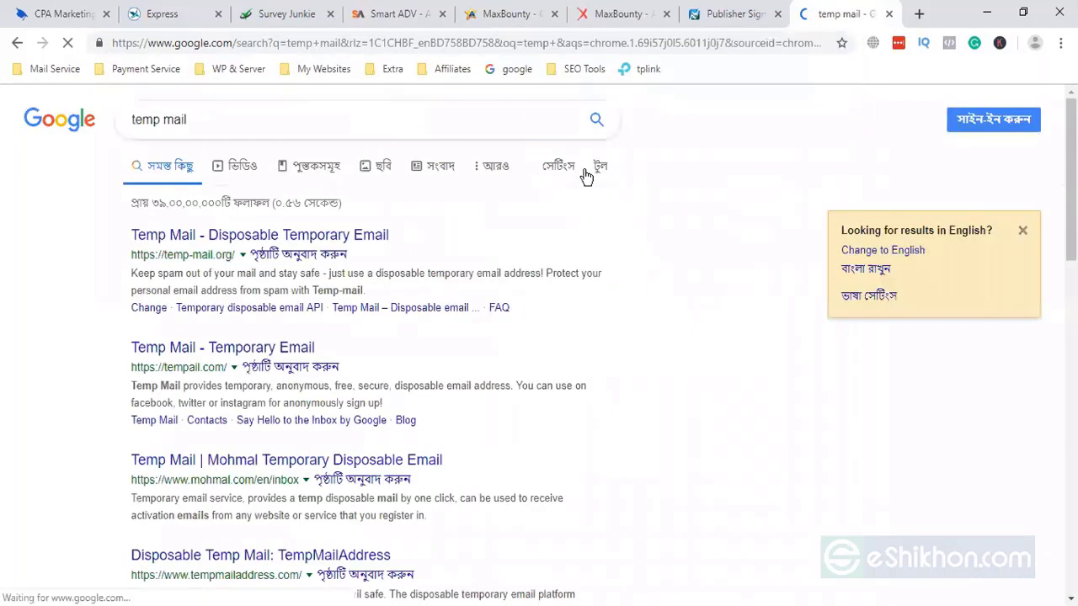
click(344, 240)
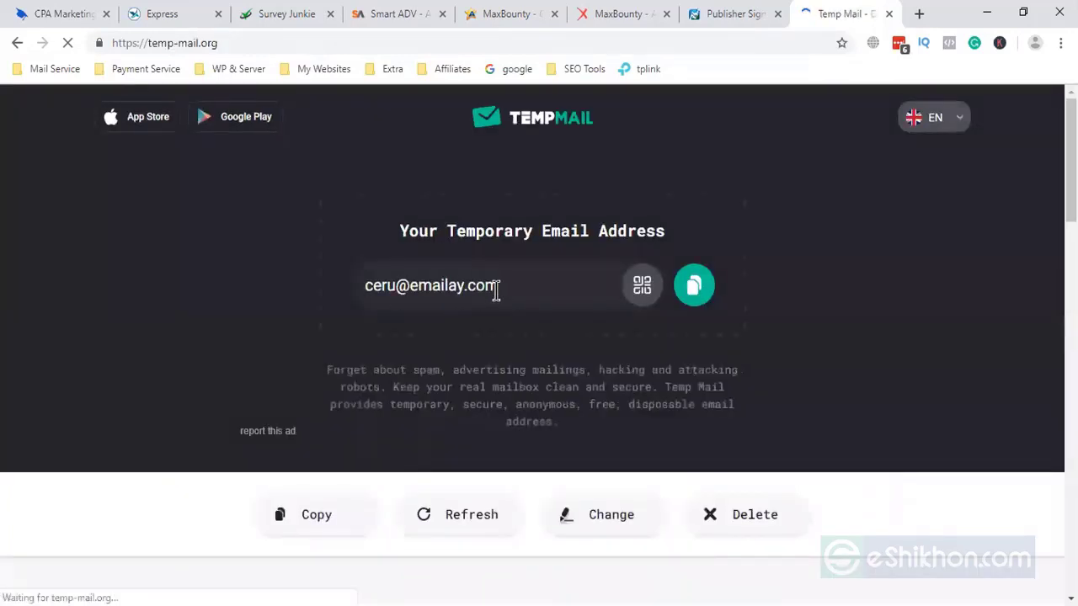
click(695, 287)
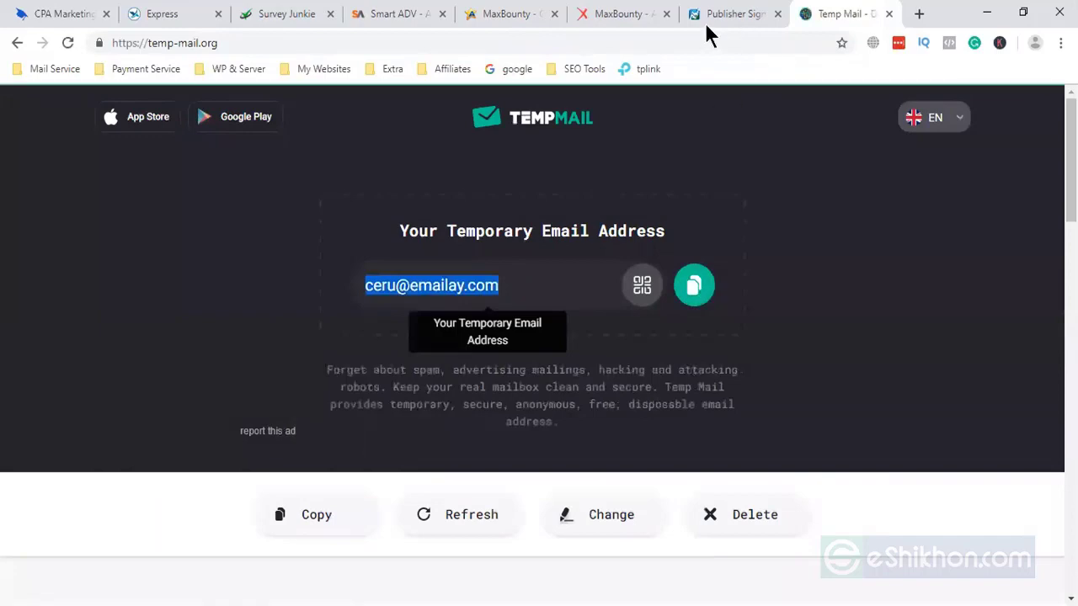
click(632, 15)
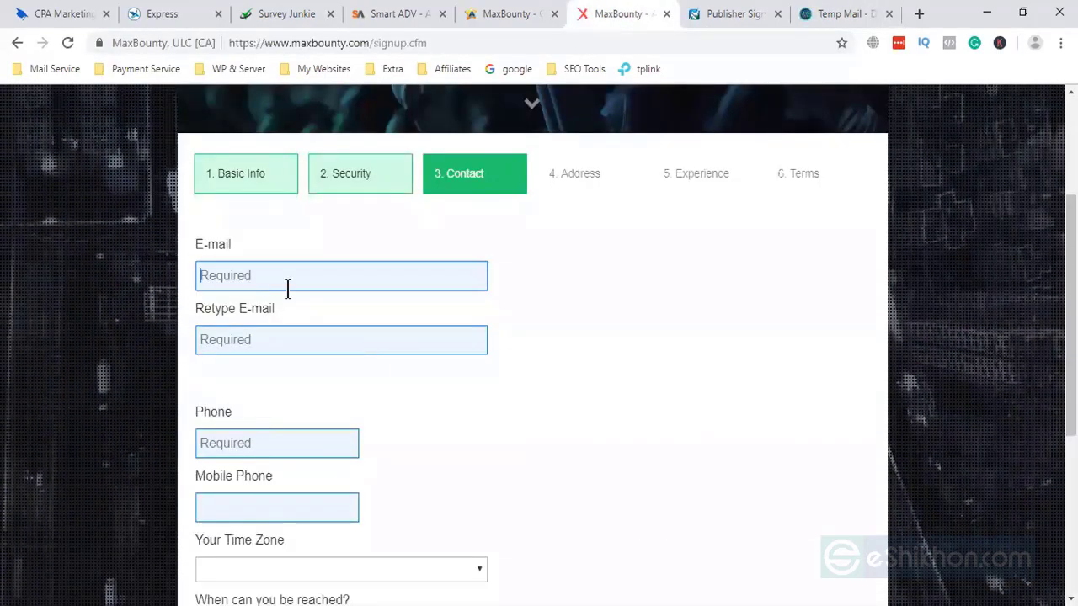
- Paste the temporary email into the email and confirmation fields and enter the phone number
click(287, 274)
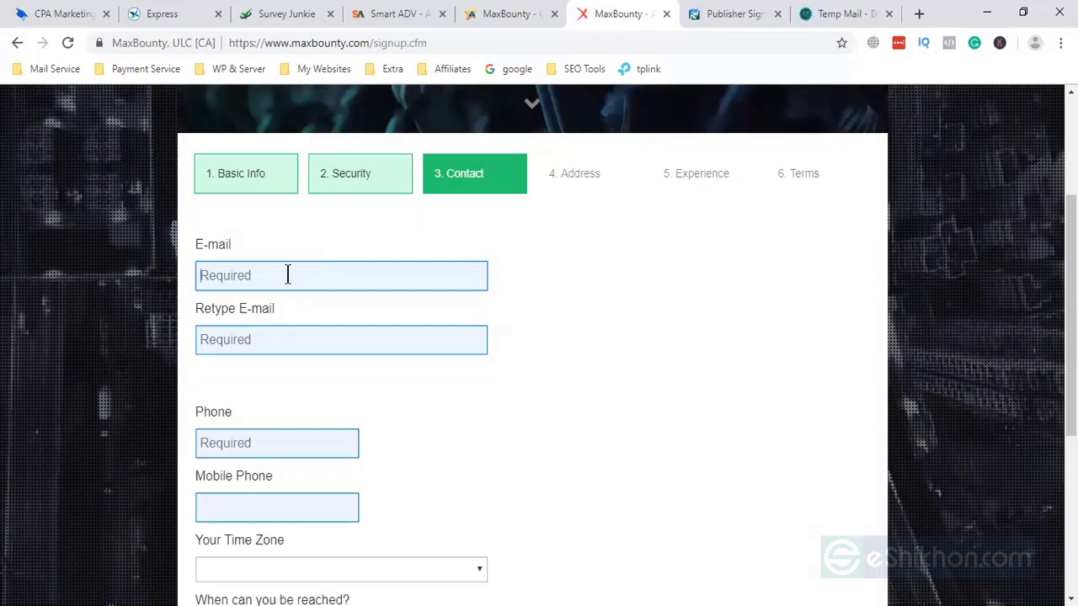
click(257, 339)
key(ctrl+v)
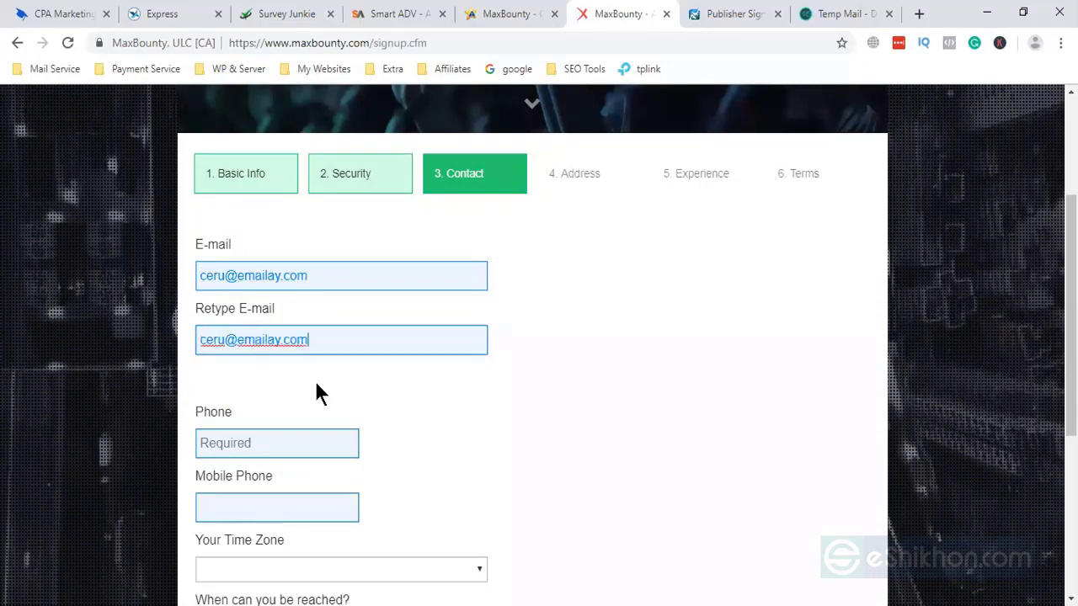
scroll(315, 387, down, 2)
click(267, 278)
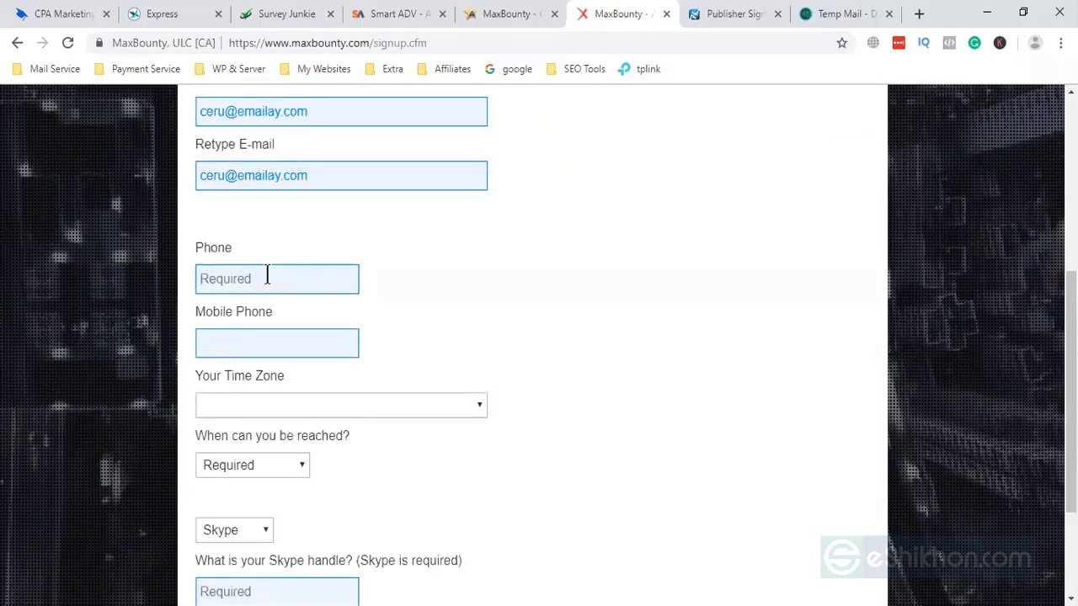
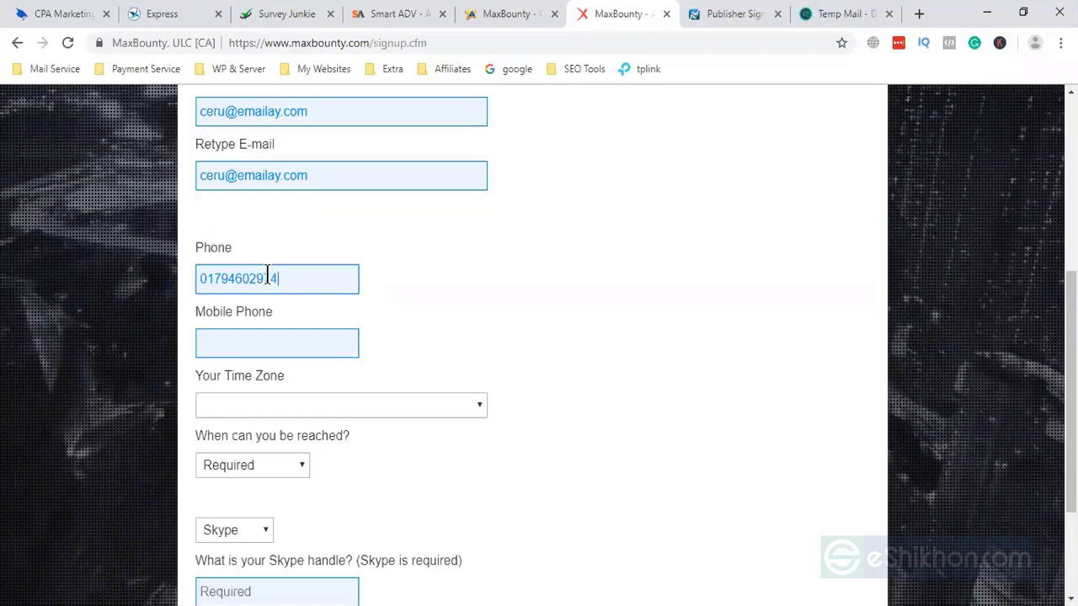
click(264, 343)
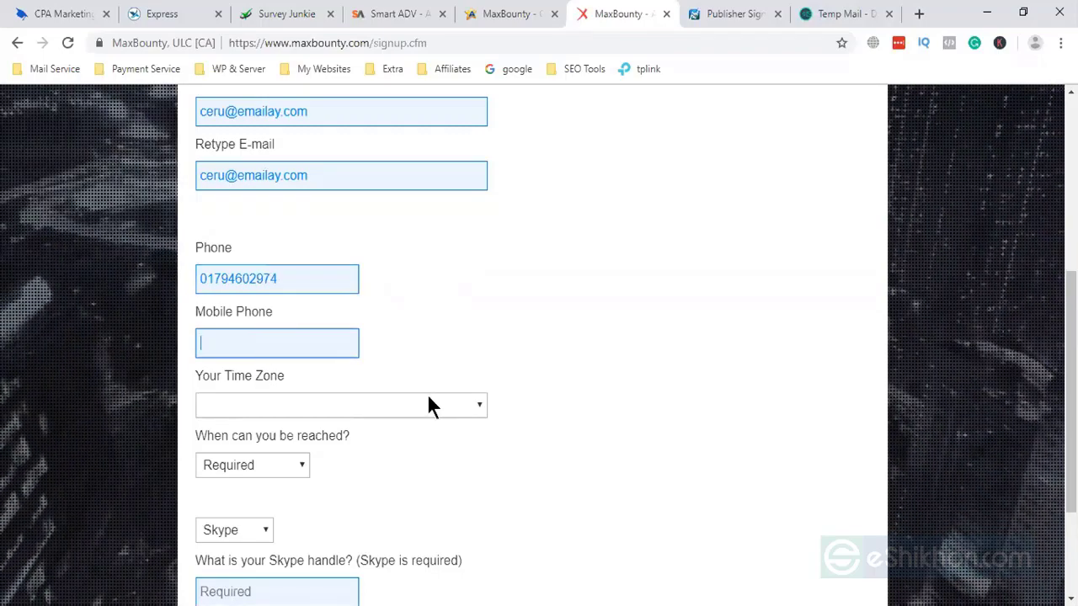
- Set time zone to Astana, Dhaka, contact time to Evening, and messenger to Skype
click(433, 406)
scroll(362, 370, down, 8)
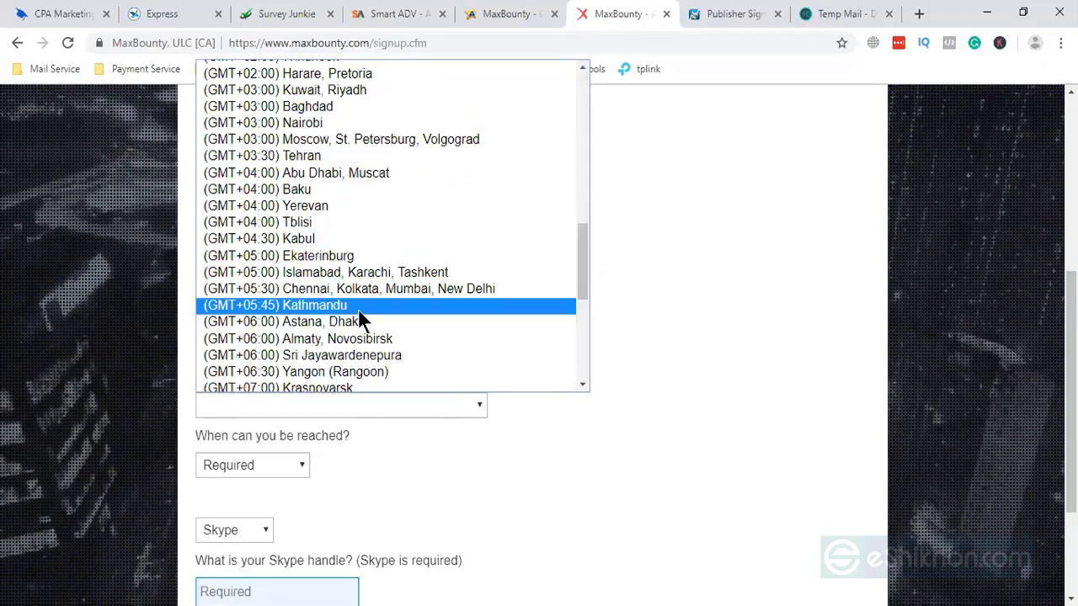
click(359, 323)
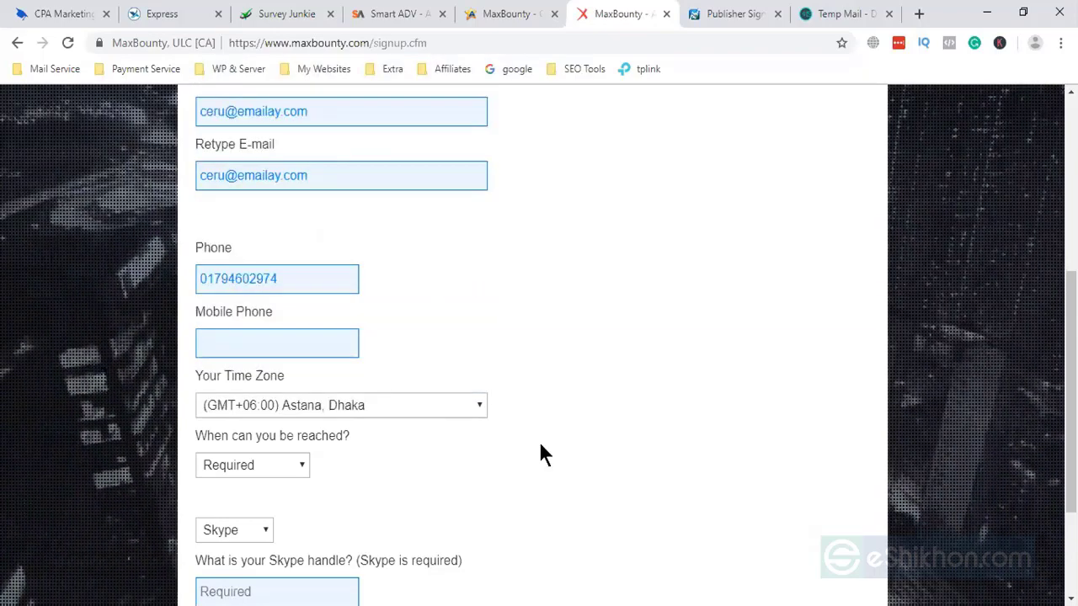
scroll(421, 448, down, 1)
click(282, 385)
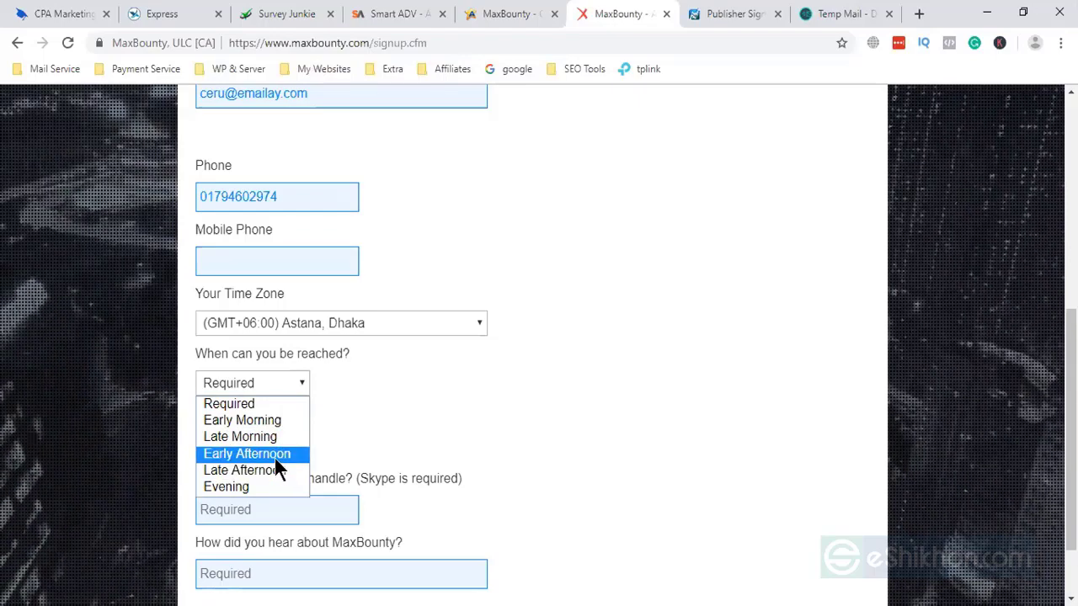
click(268, 488)
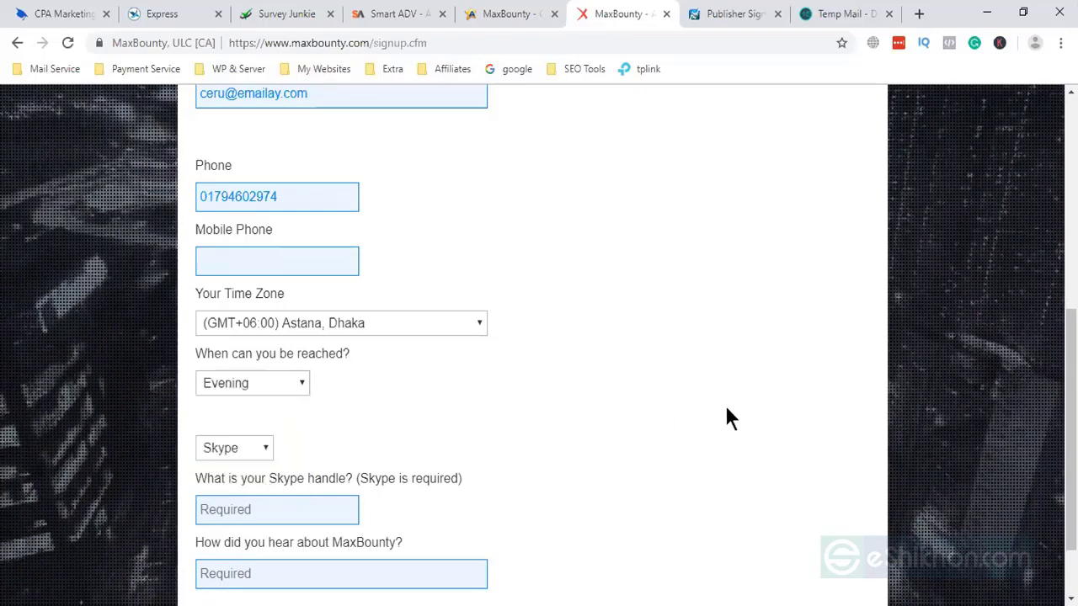
click(221, 449)
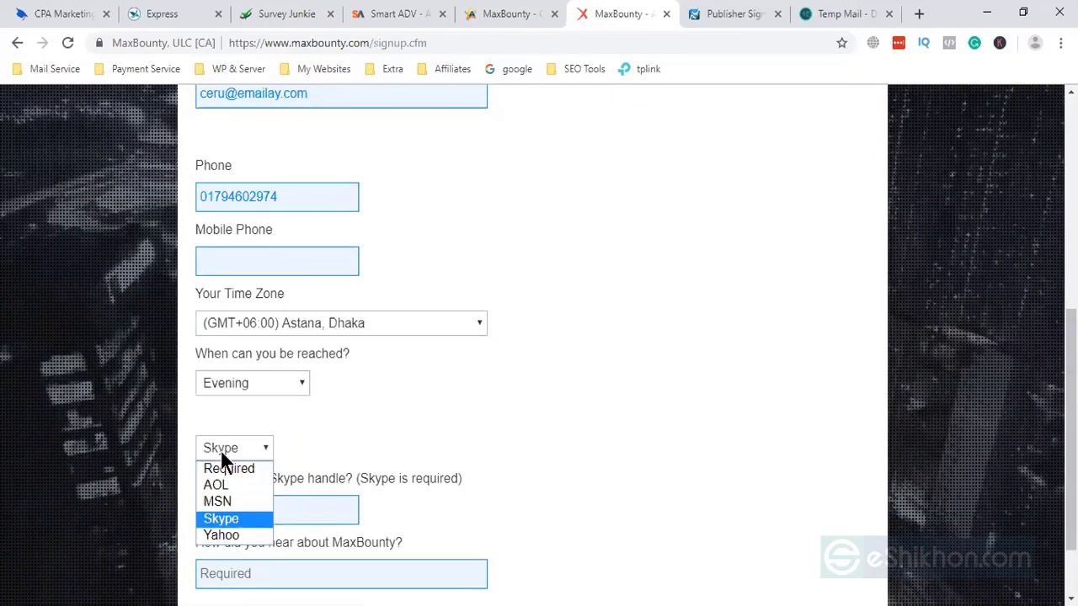
click(226, 517)
scroll(470, 360, down, 1)
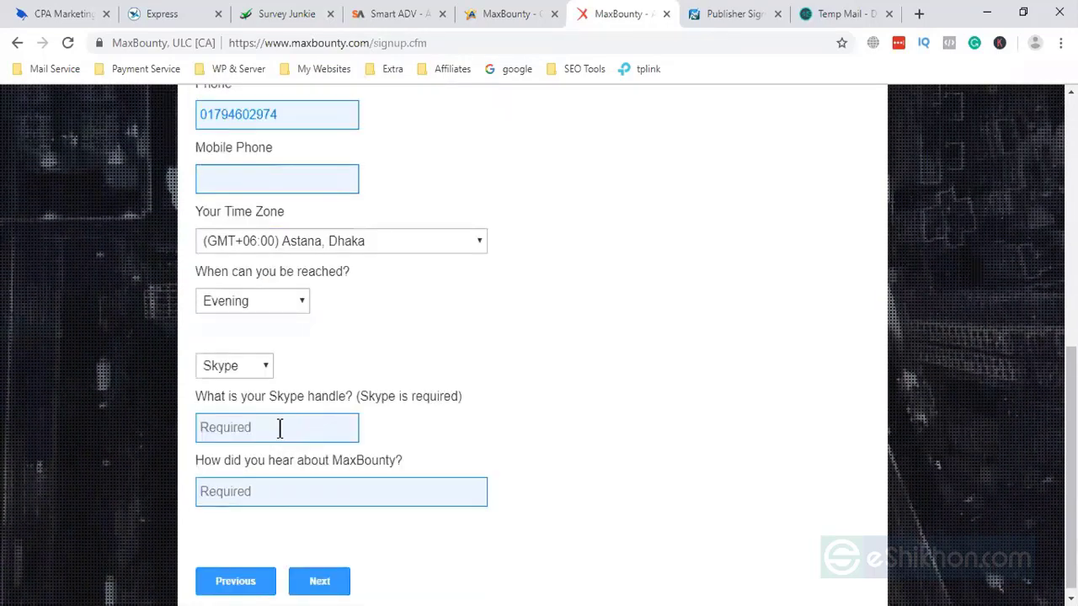
- Enter the Skype handle and give Affpaying.com as the referral source
click(280, 428)
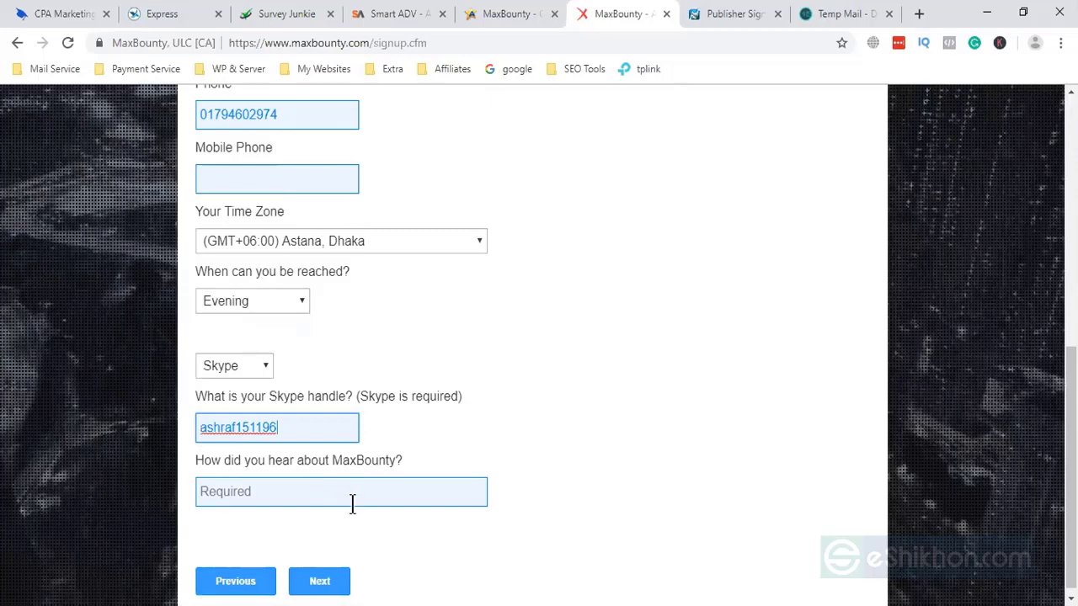
click(352, 503)
text(A)
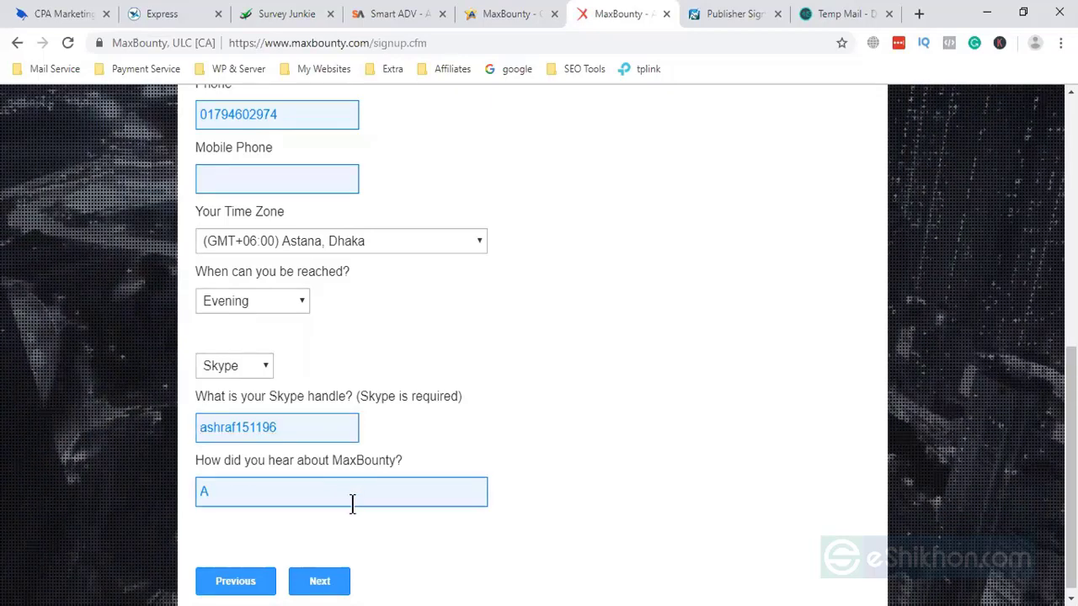
text(ffpayin)
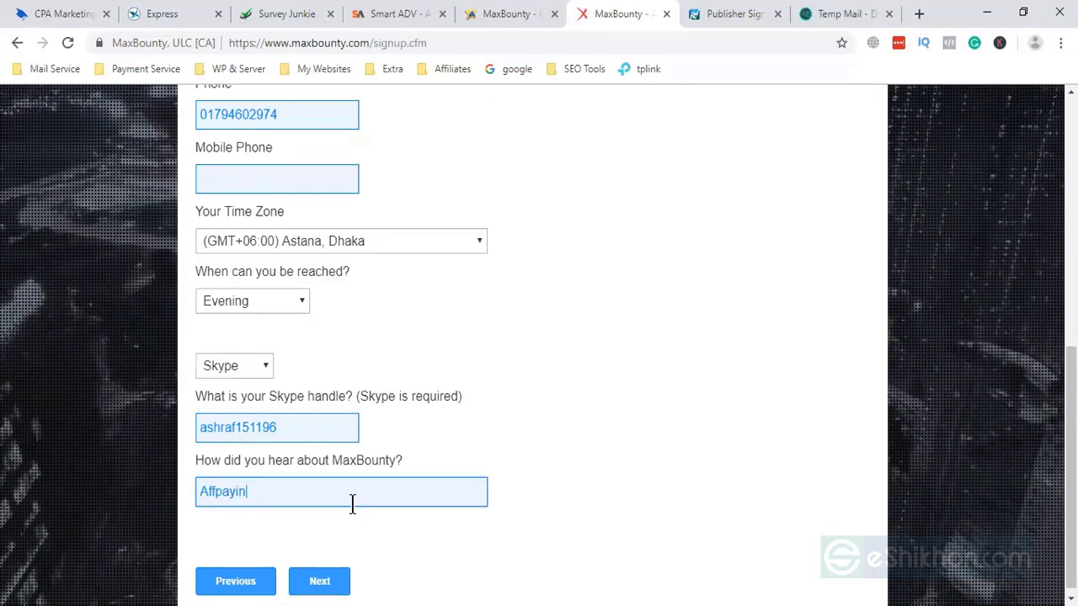
text(g.com)
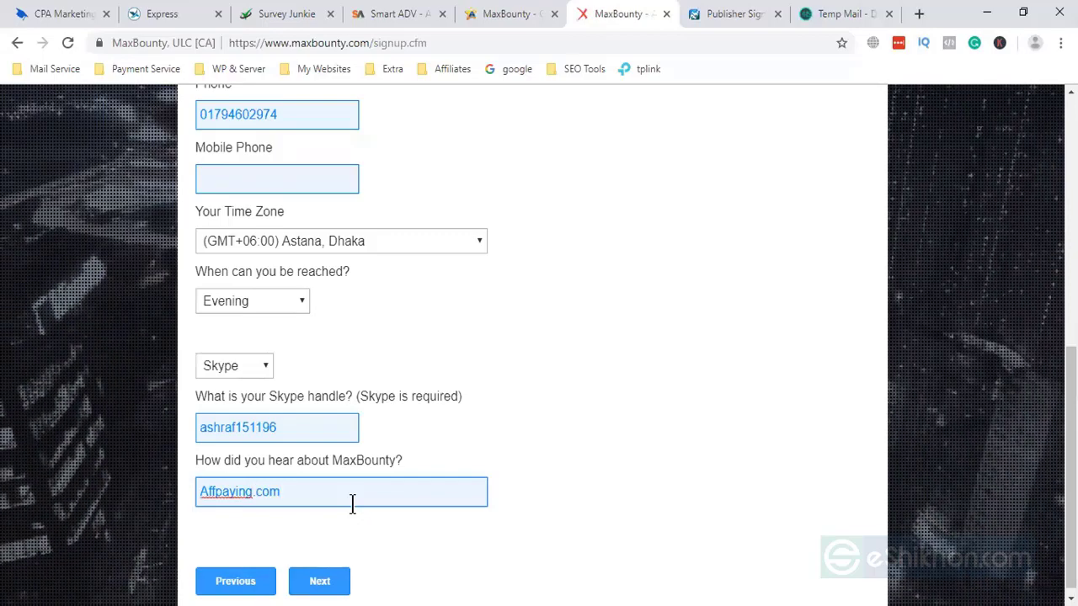
scroll(324, 556, down, 1)
- Move on to the Address step and fill in both street address lines
click(322, 573)
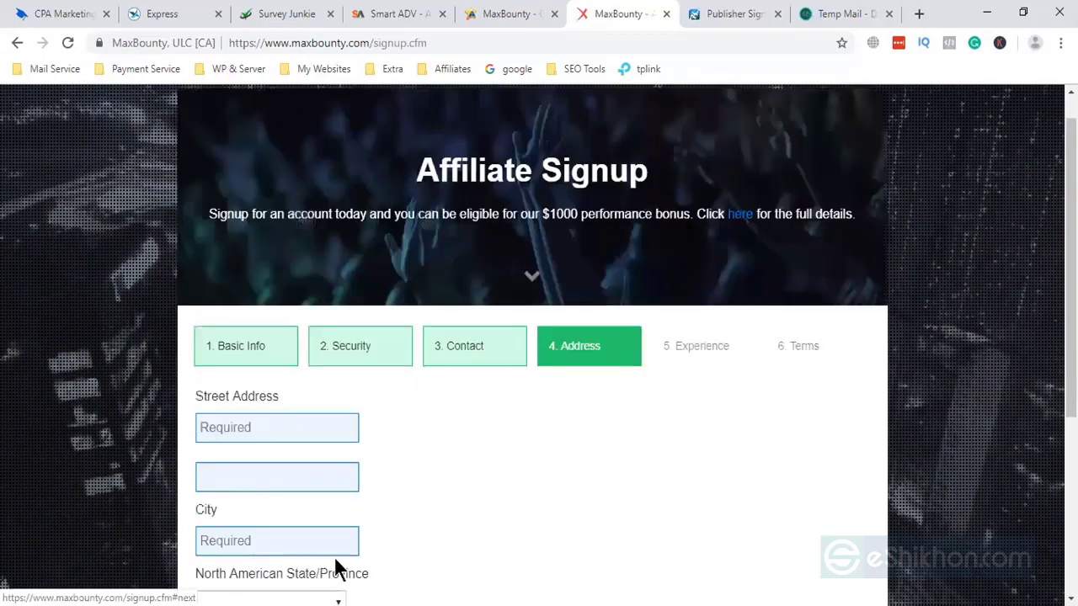
scroll(415, 493, down, 1)
click(264, 348)
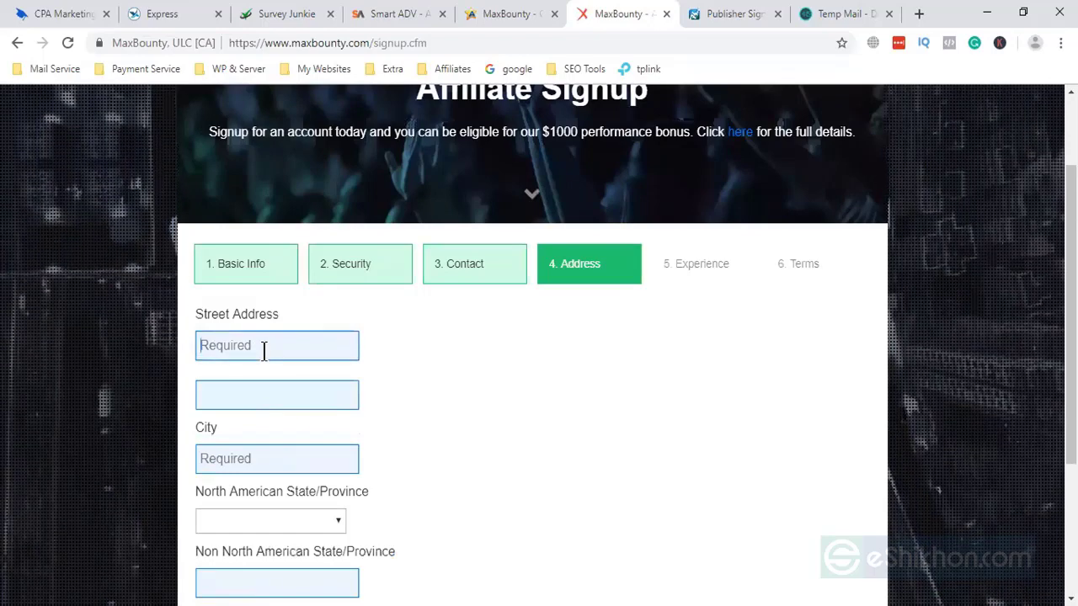
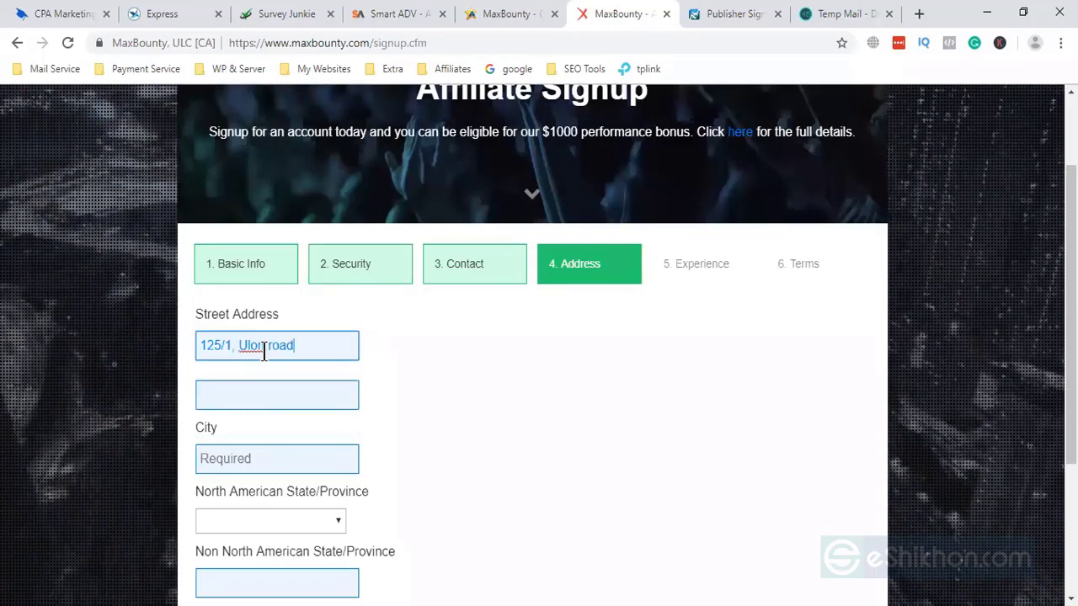
click(271, 394)
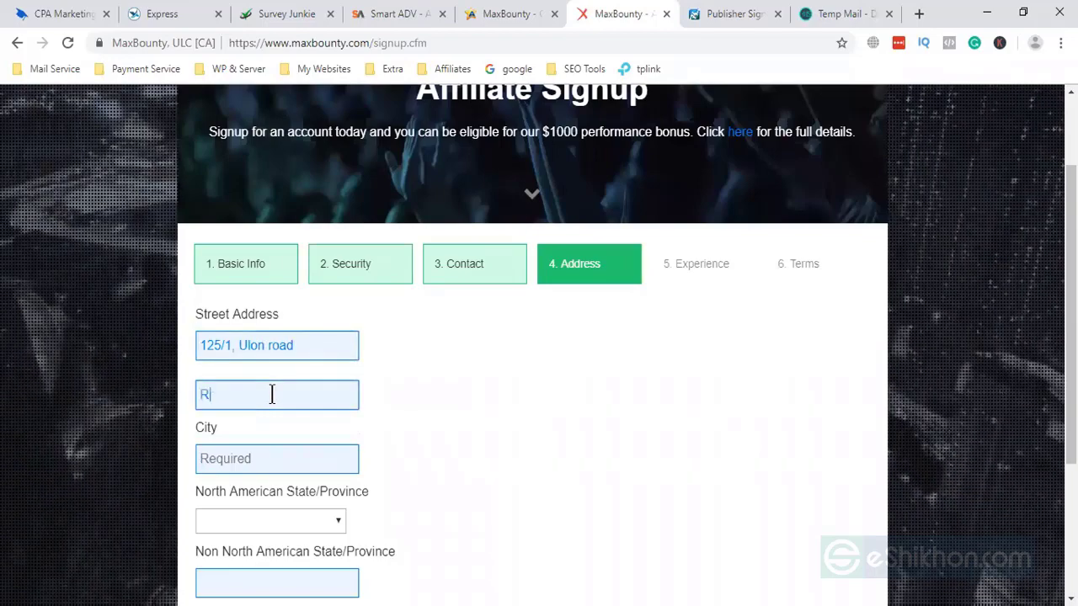
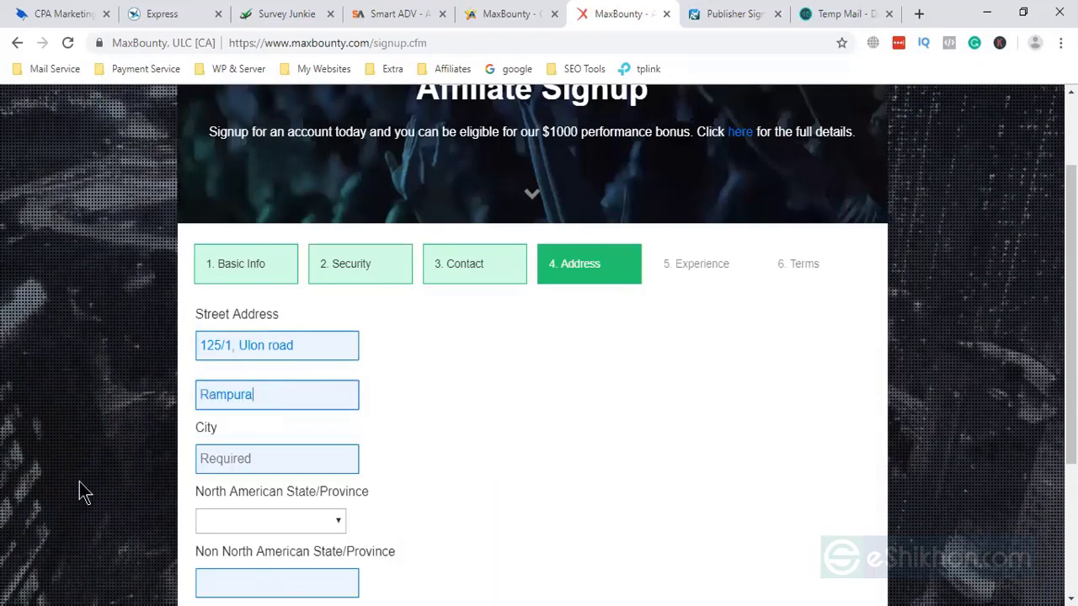
- Enter city Dhaka, select Bangladesh as the country, and type the postal code
click(281, 459)
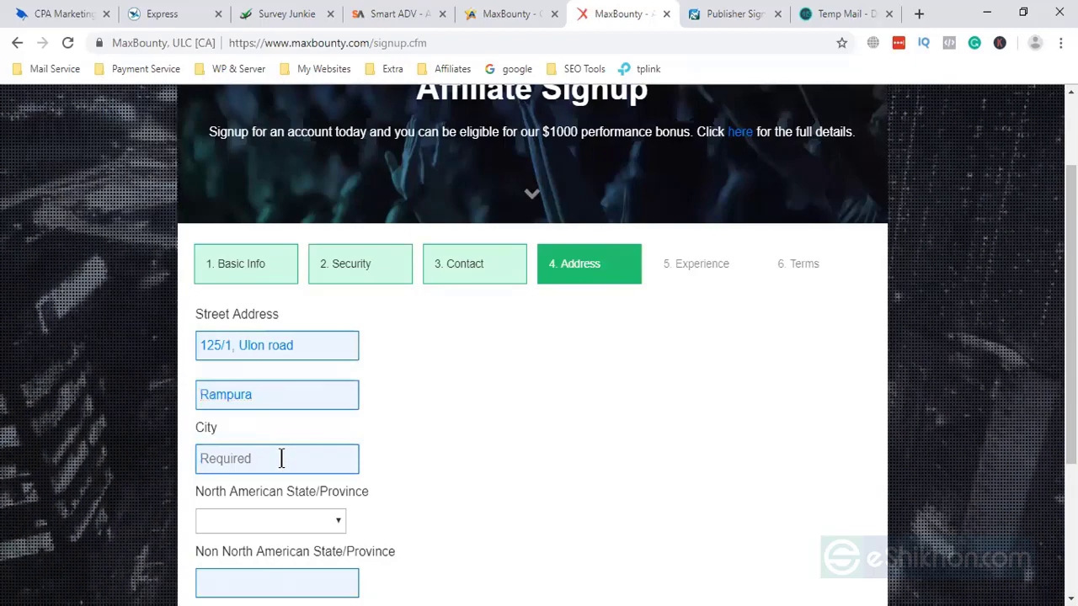
text(Dhaka)
scroll(281, 459, down, 2)
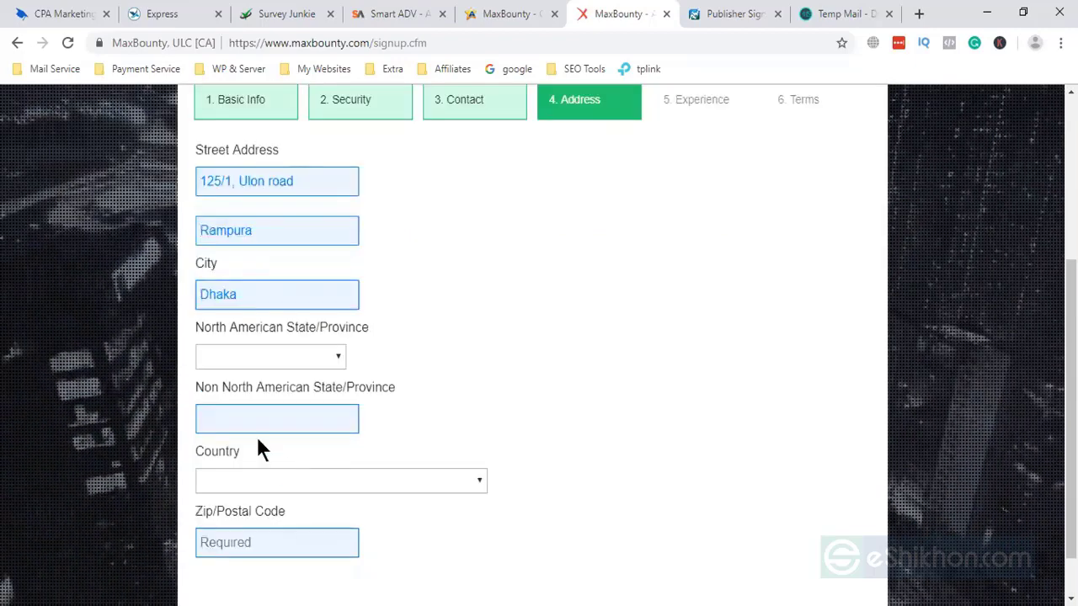
scroll(416, 413, down, 1)
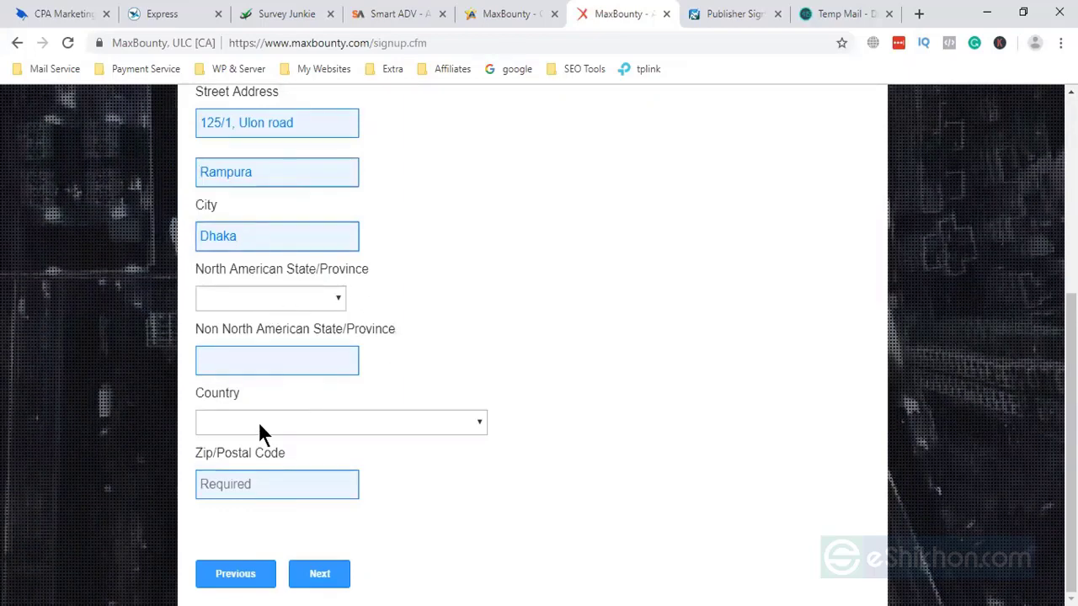
click(359, 422)
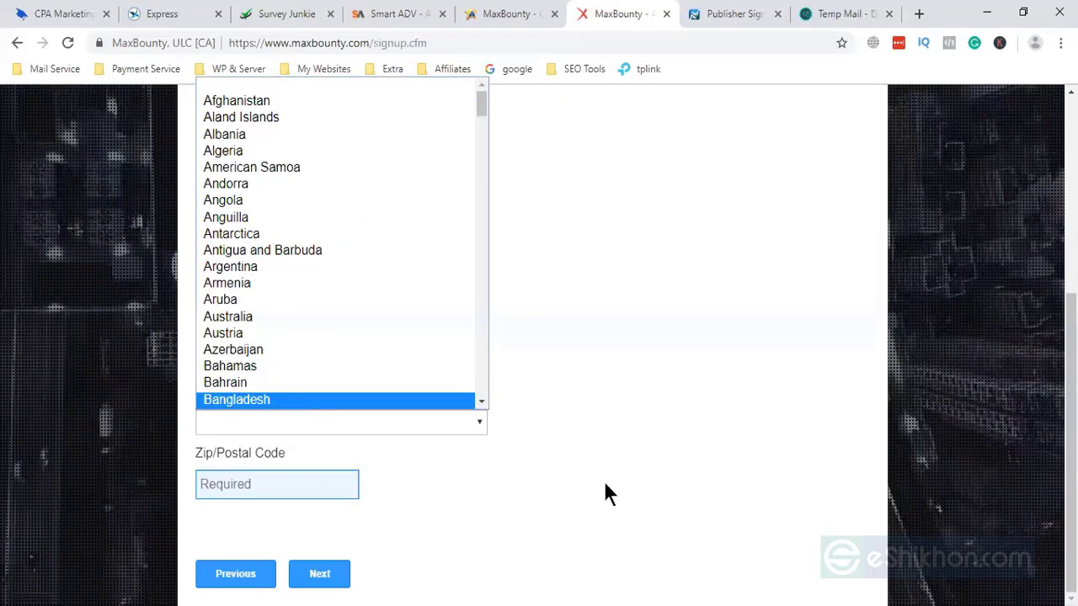
click(245, 484)
text(121)
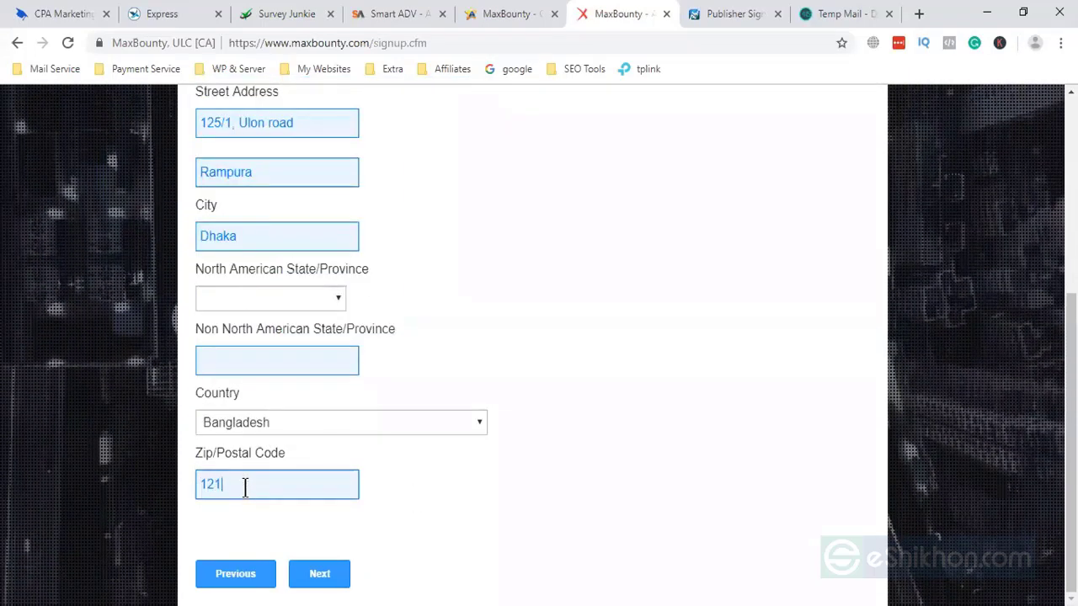
text(9)
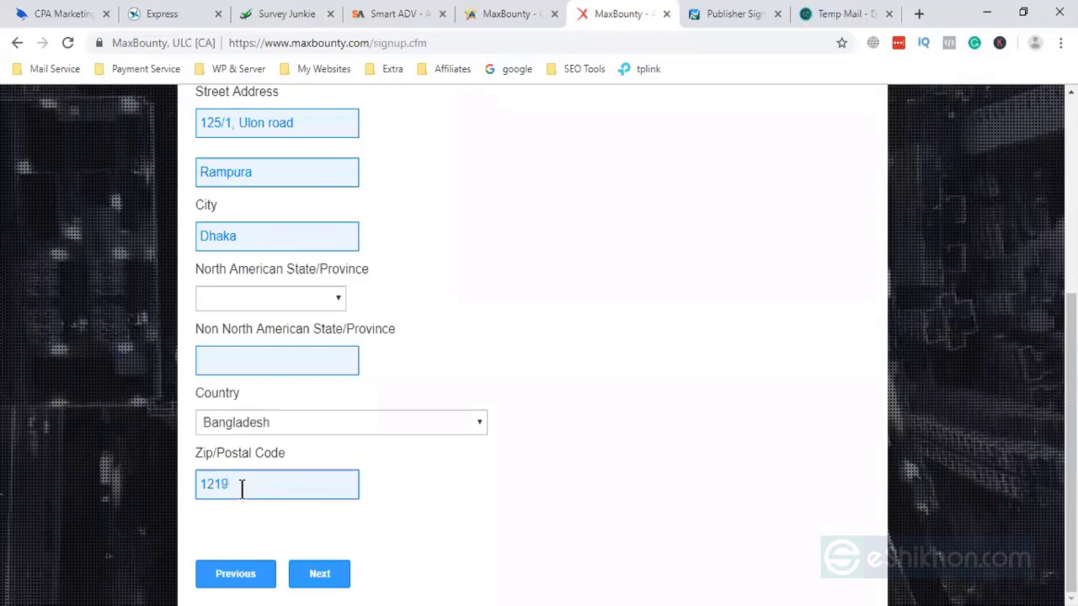
- Fill the required Non North American State/Province with Dhaka and advance to the Experience step
click(327, 579)
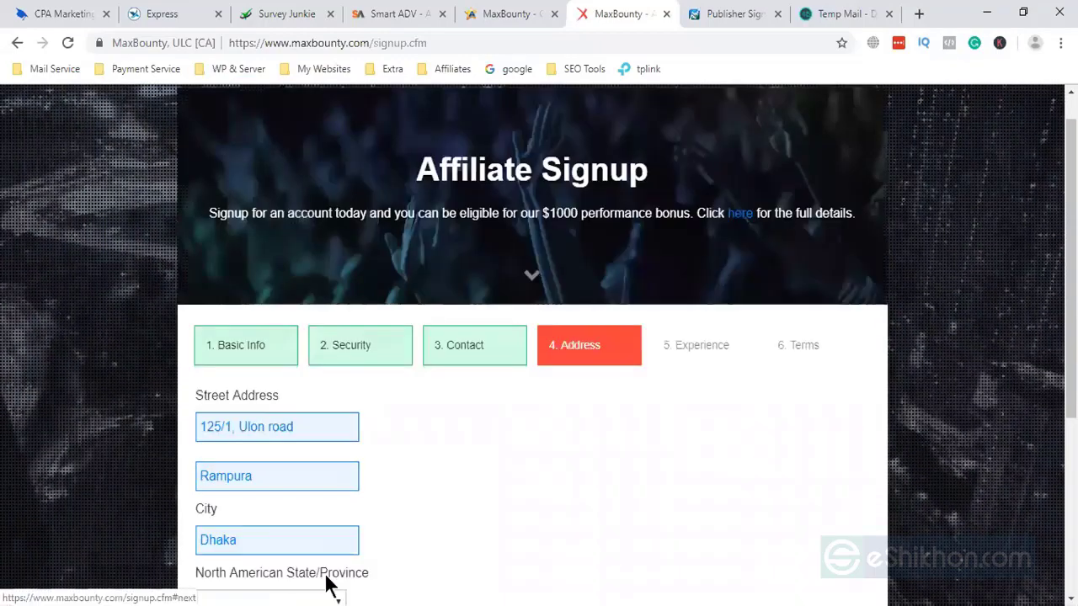
scroll(405, 543, down, 2)
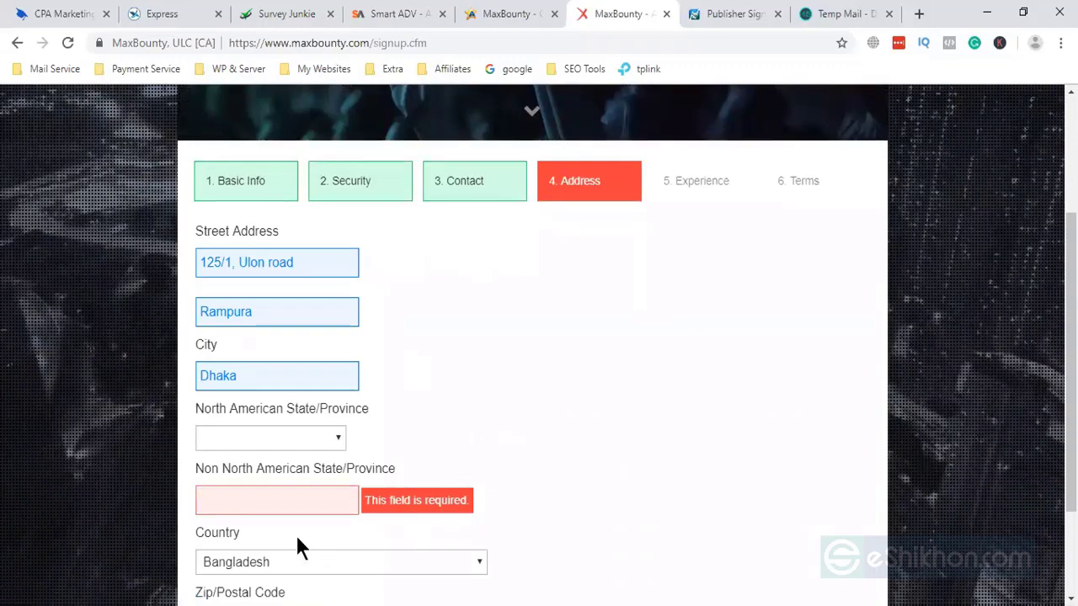
click(223, 498)
text(Dh)
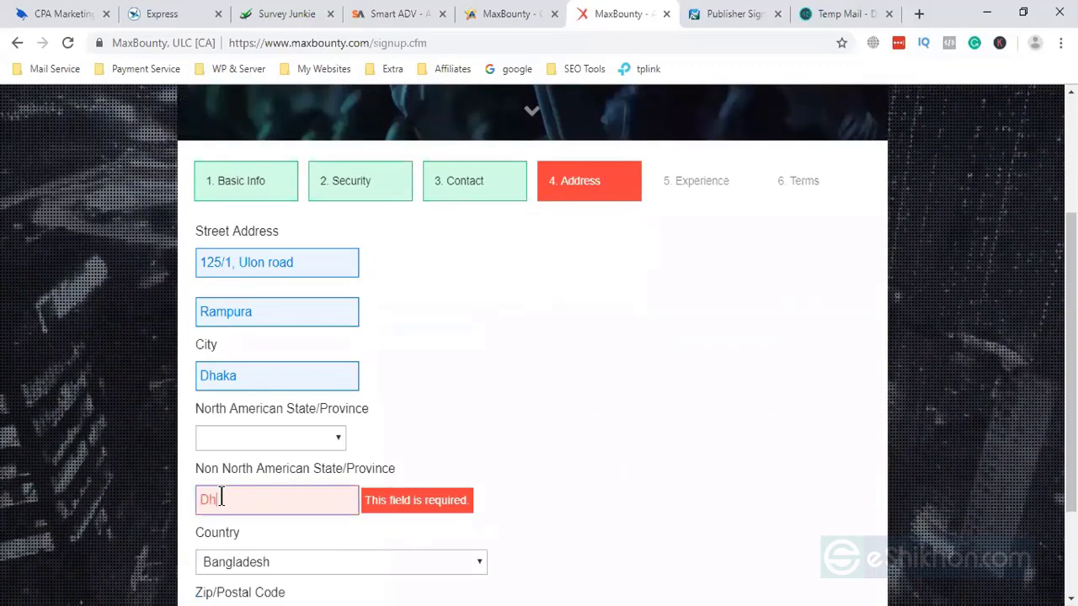
text(aka)
scroll(315, 518, down, 1)
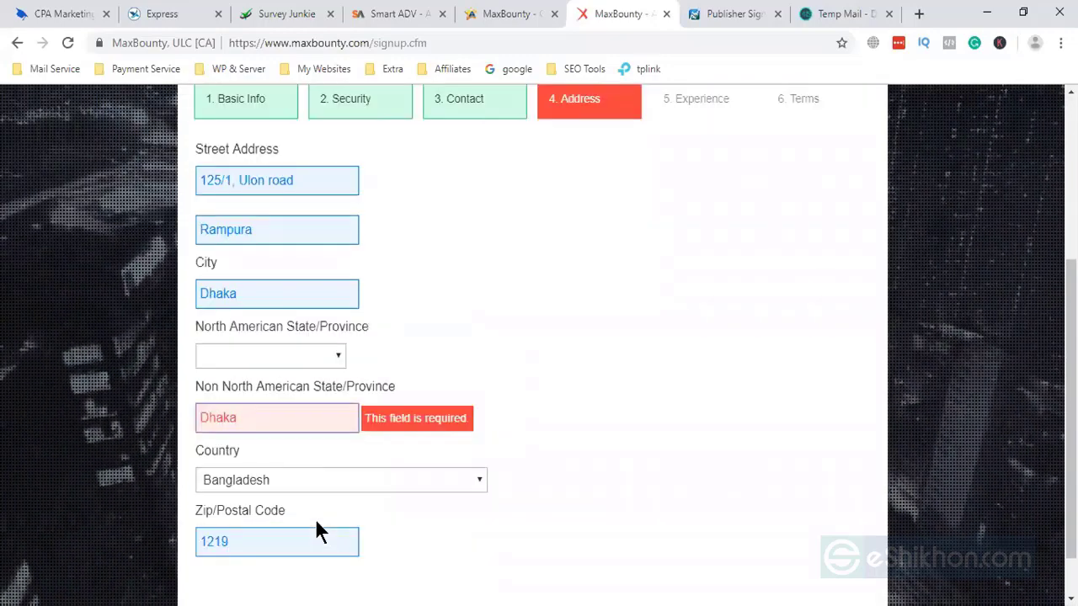
scroll(315, 528, down, 1)
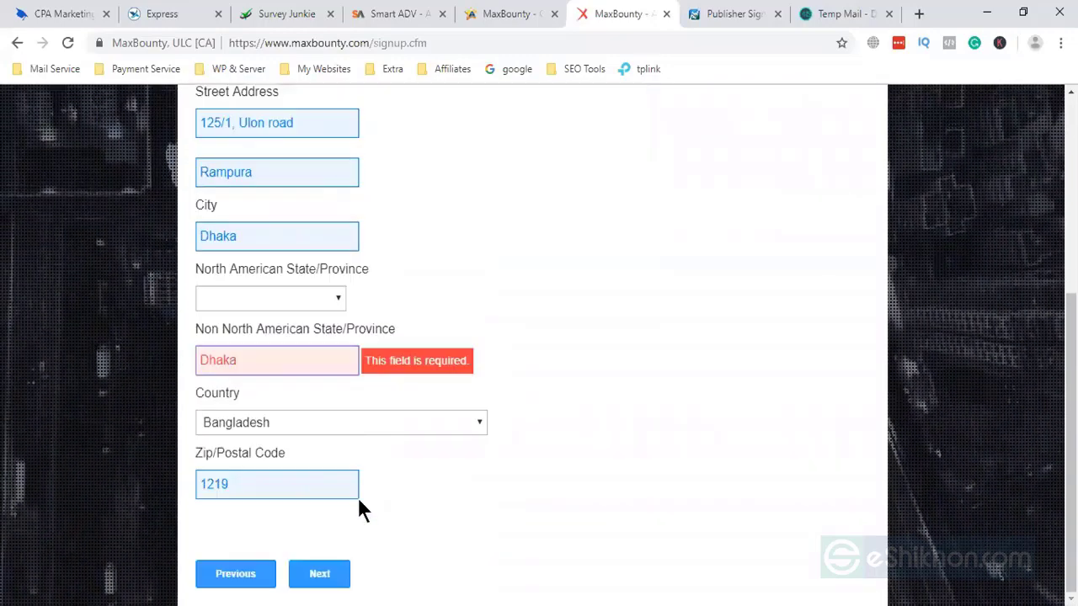
click(324, 575)
scroll(632, 416, down, 1)
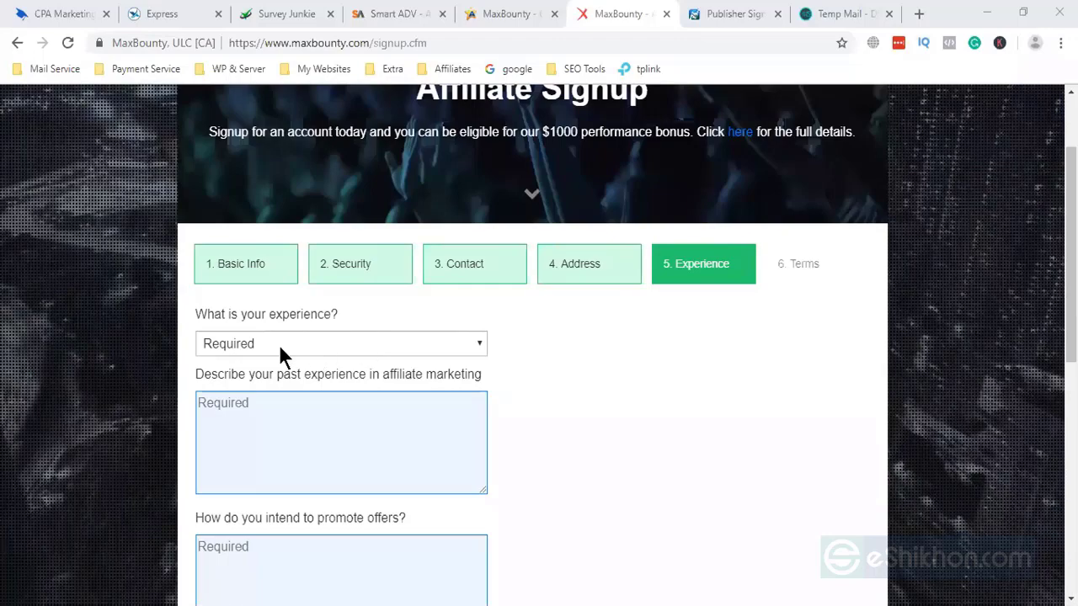
- Choose 'a little bit' of experience, describe past experience, and begin the promotion answer 'I wi'
click(279, 345)
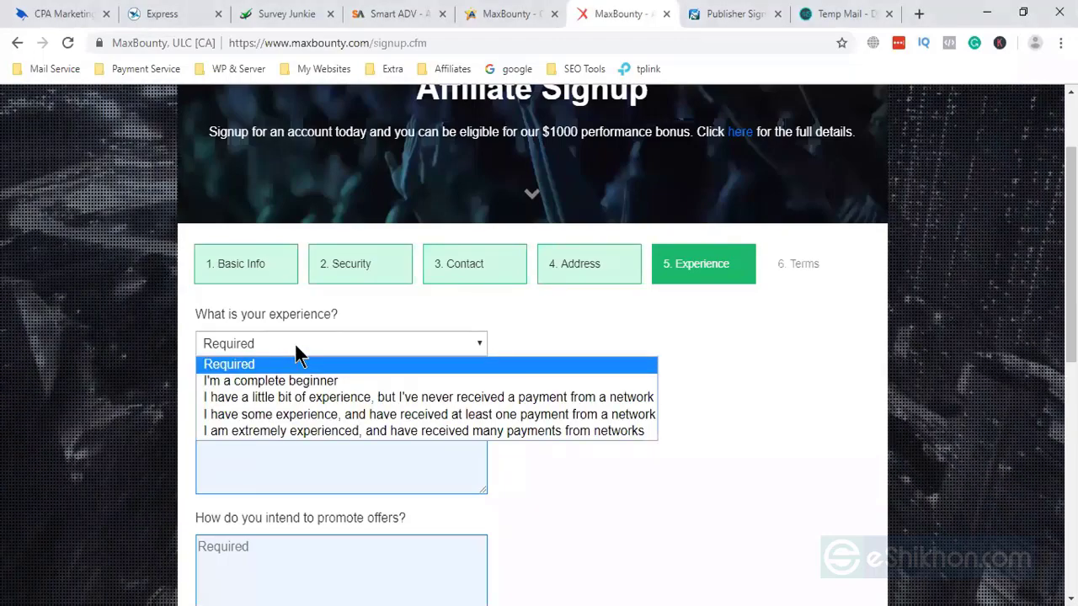
click(290, 407)
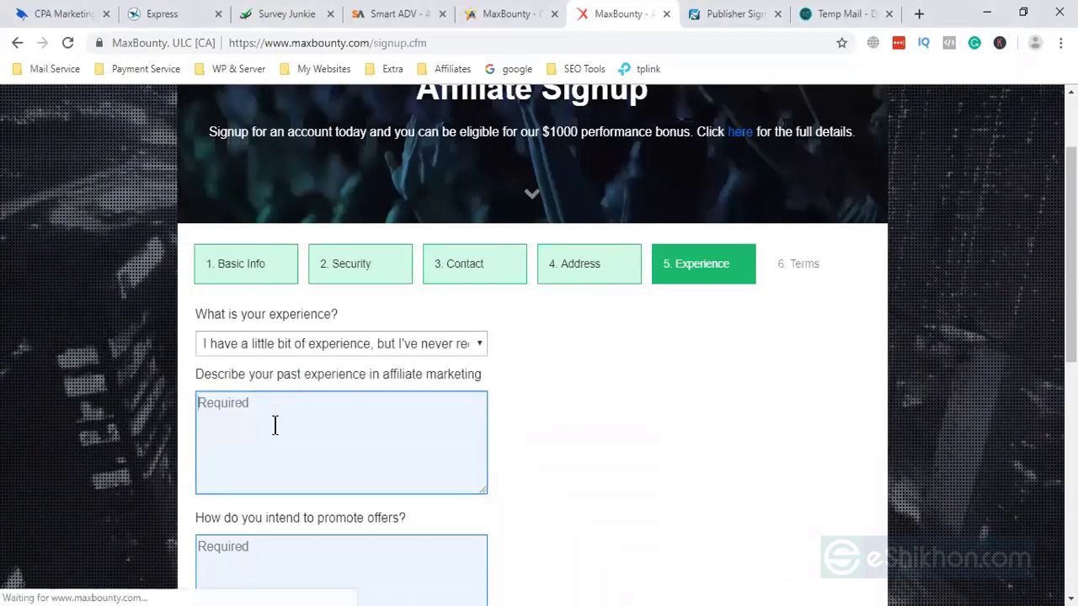
click(275, 425)
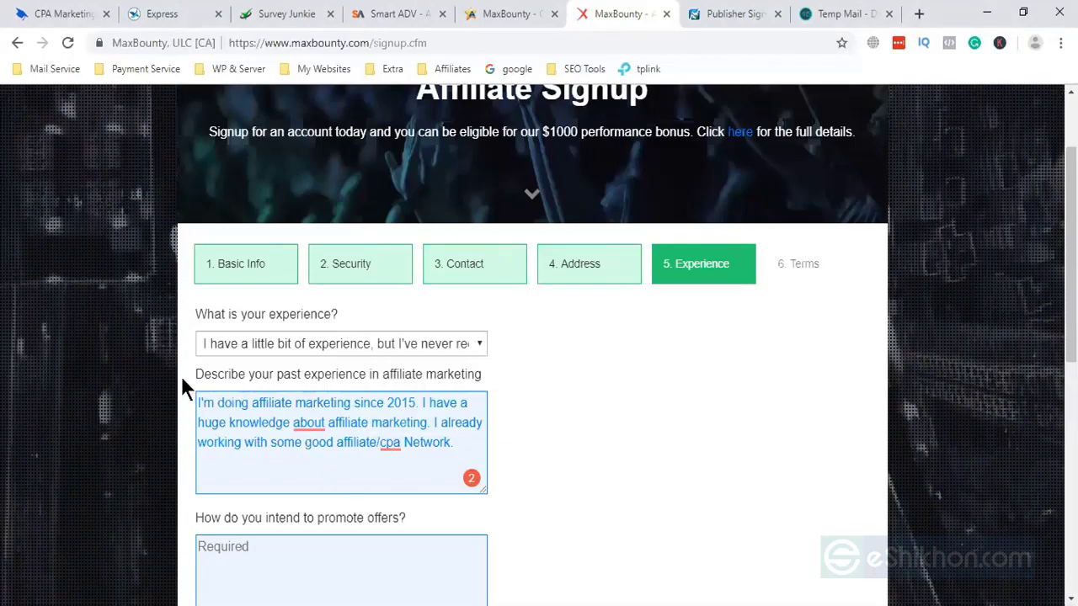
scroll(254, 486, down, 2)
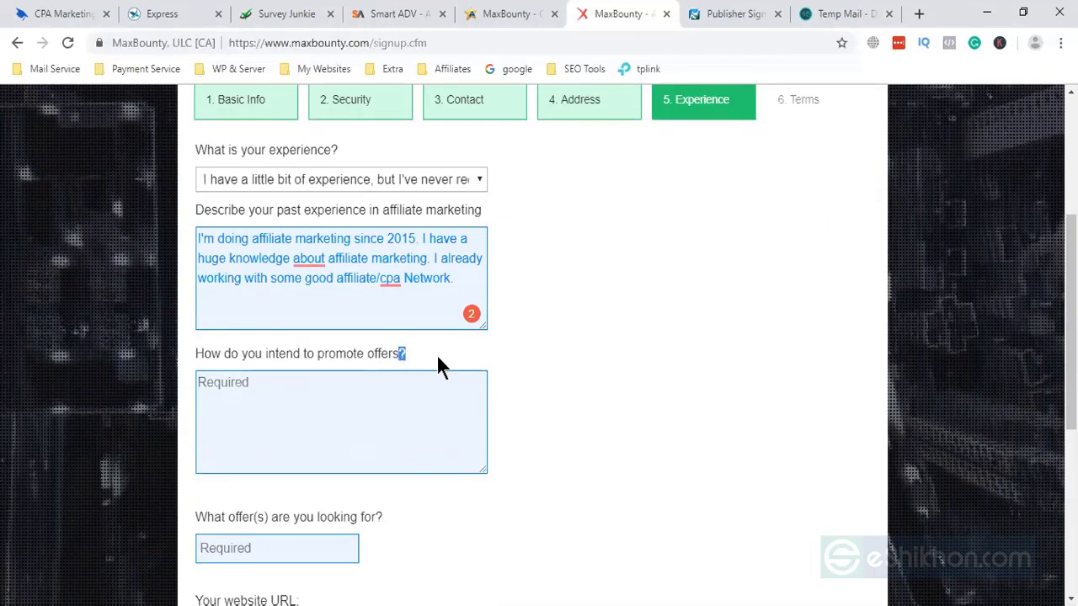
click(334, 399)
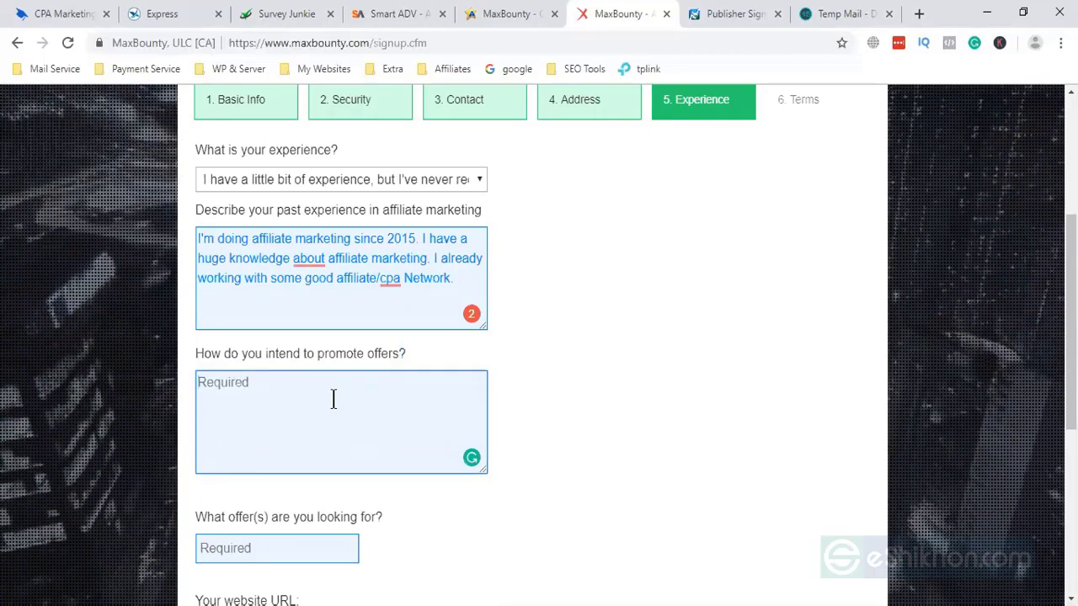
text(I will promote)
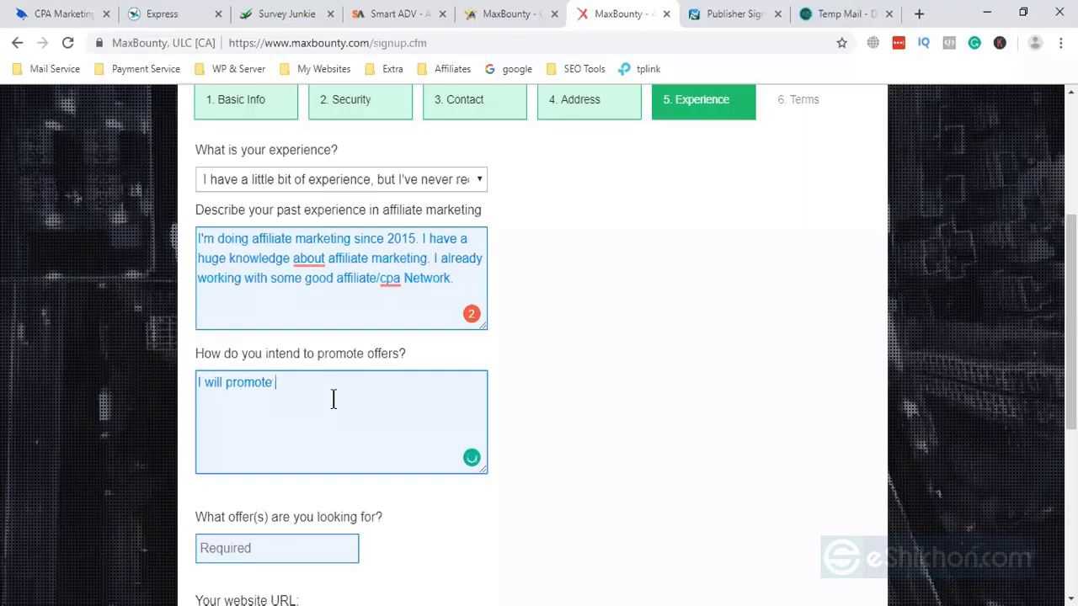
- Finish the promotion answer: social media like Facebook, Instagram, Pinterest, plus Google ads and bing ads
text(offer)
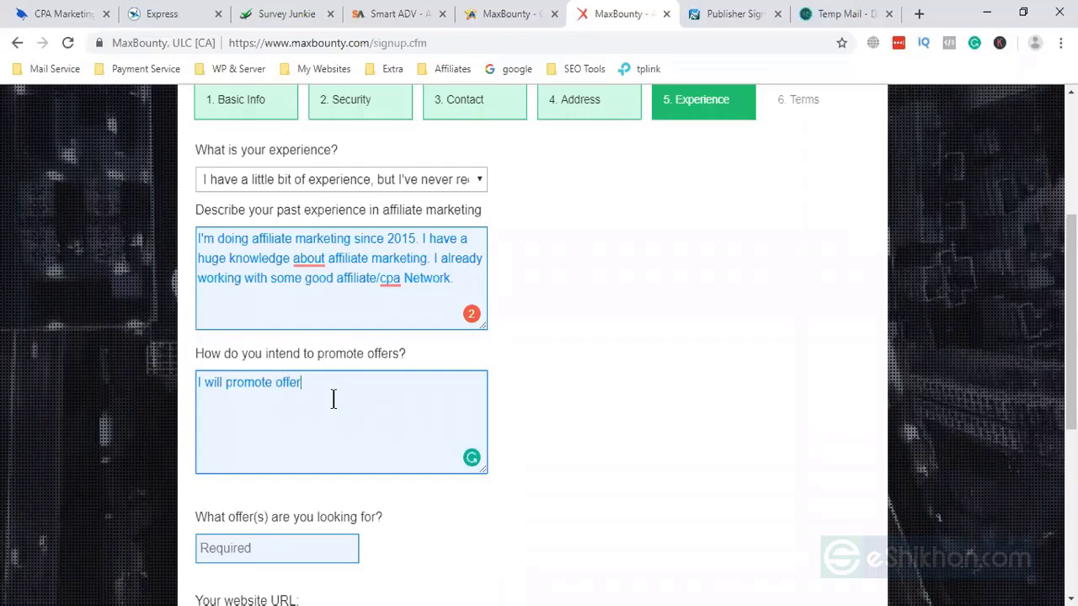
text(s through)
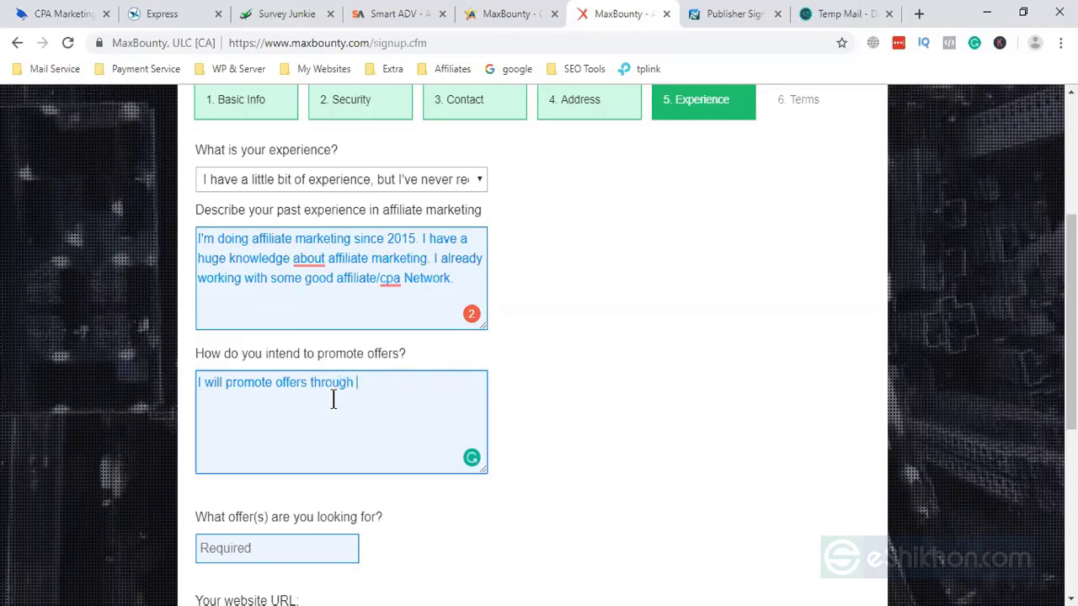
text( soci)
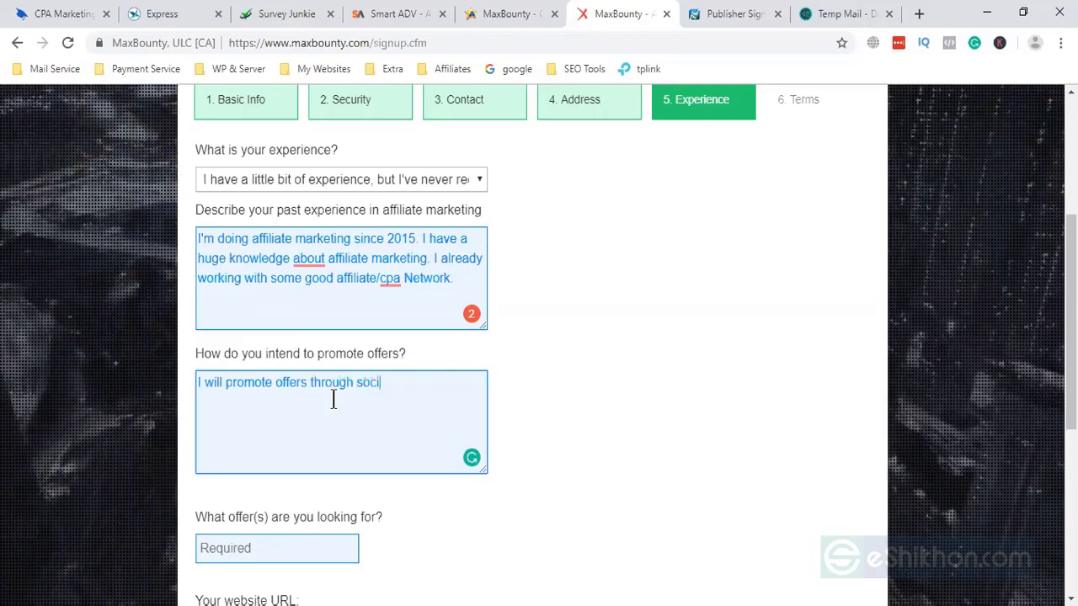
text(al media)
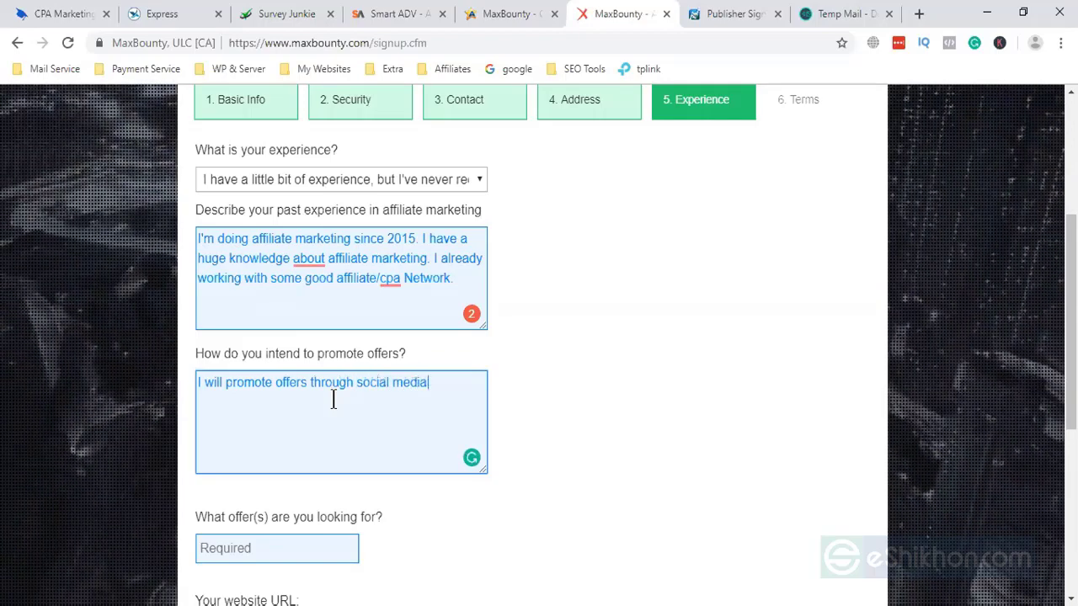
text( like: )
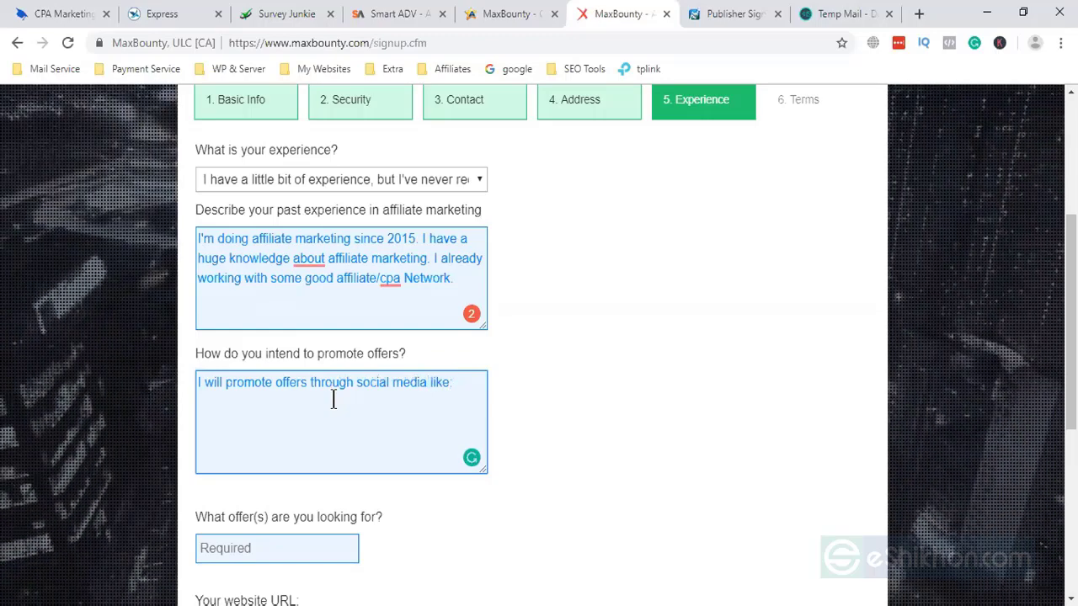
text(f)
key(BackSpace)
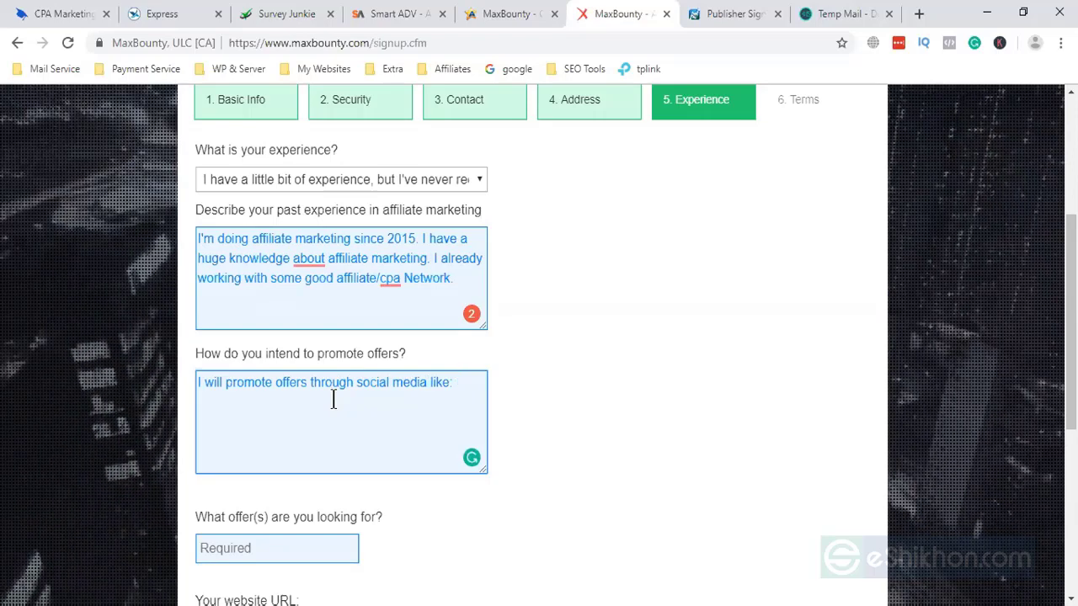
text(Face)
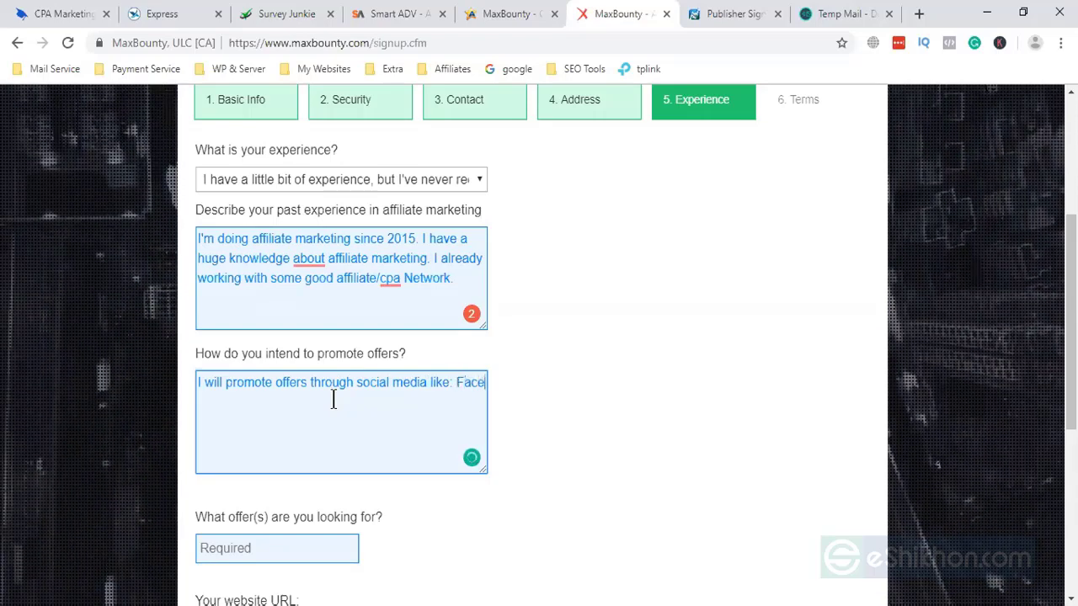
text(book, )
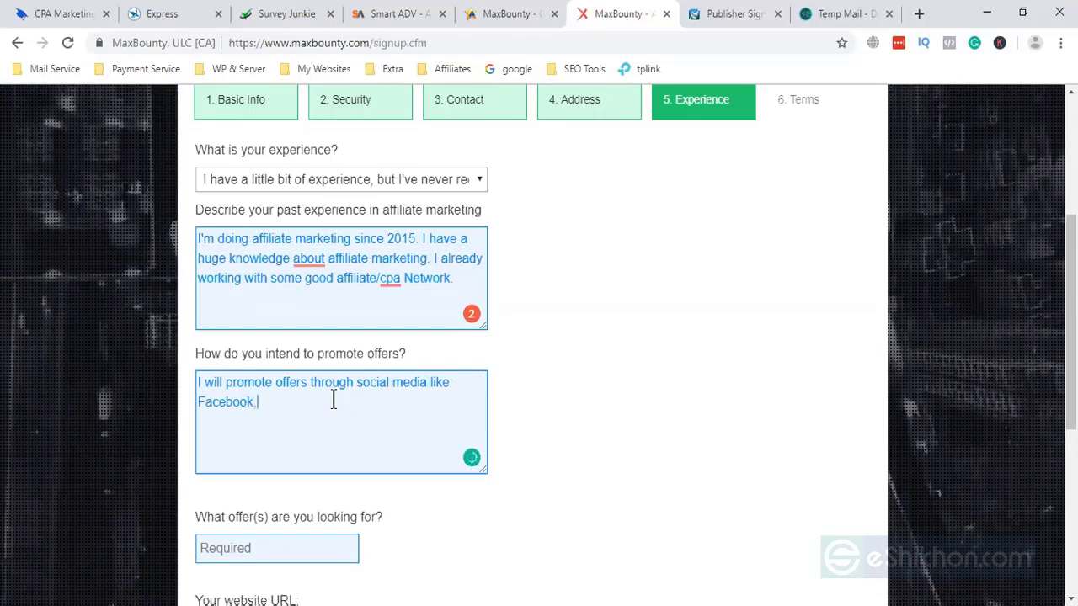
text(In)
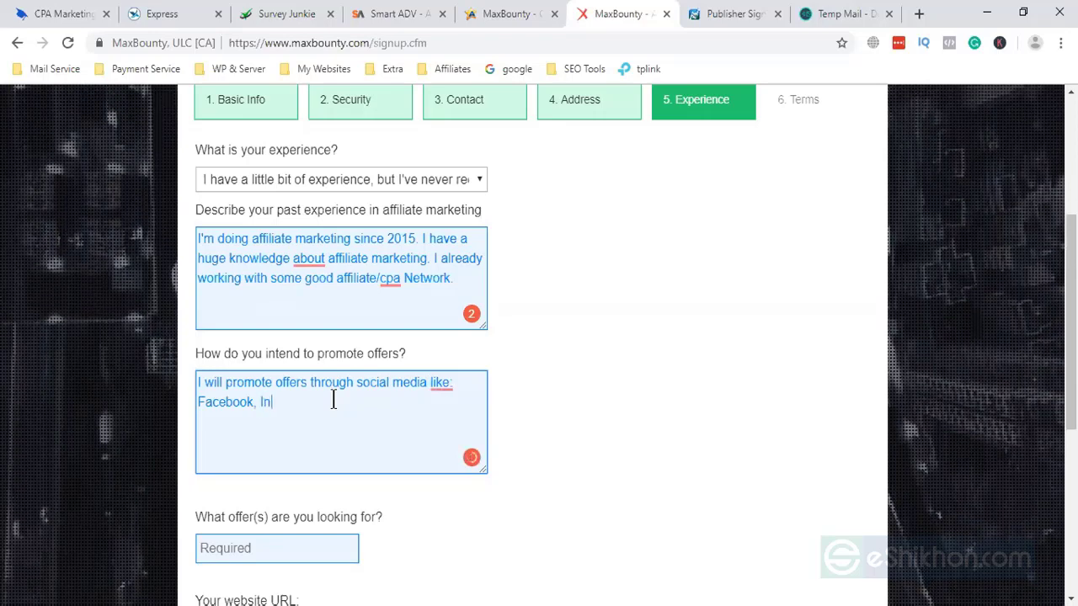
text(sta)
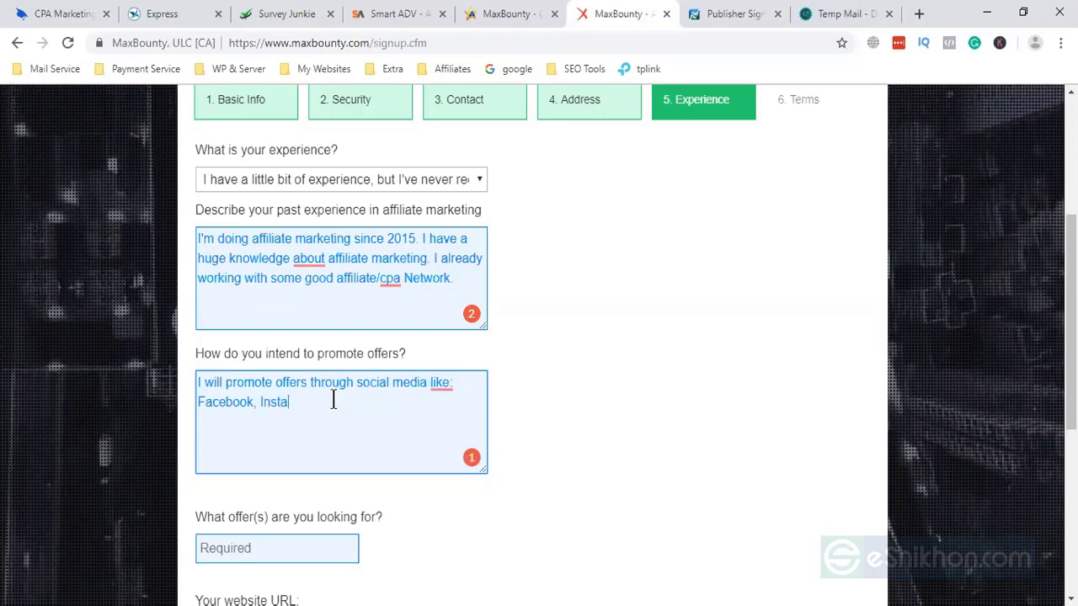
text(g)
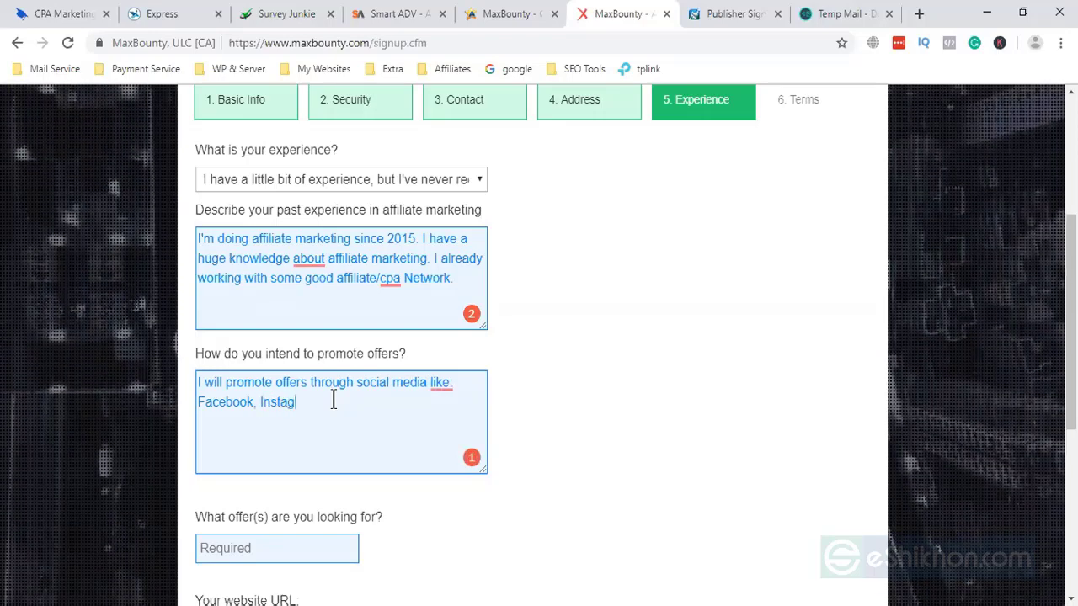
text(ram)
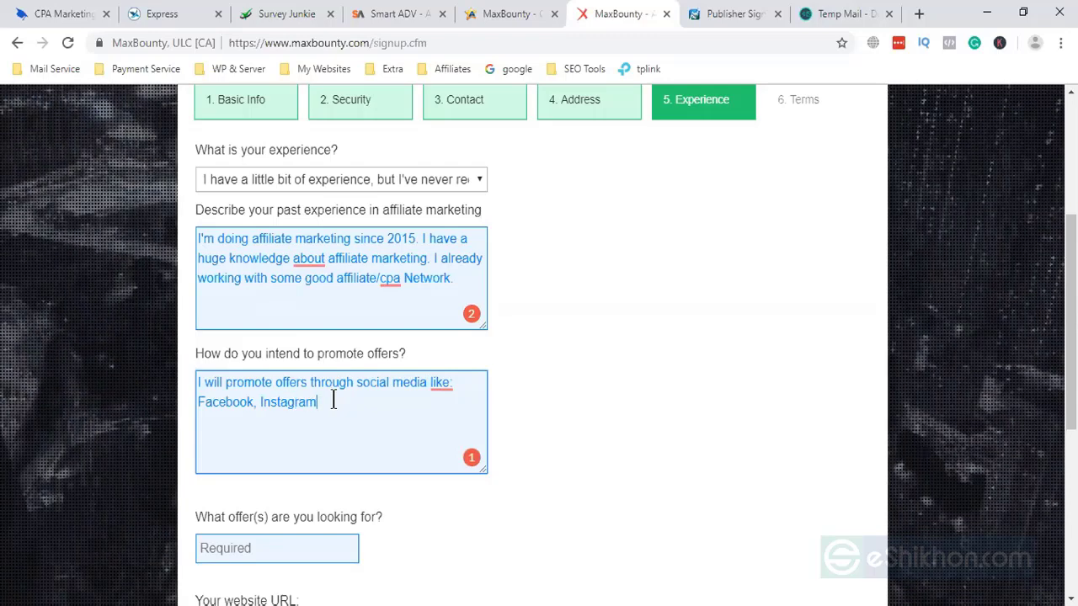
text(,)
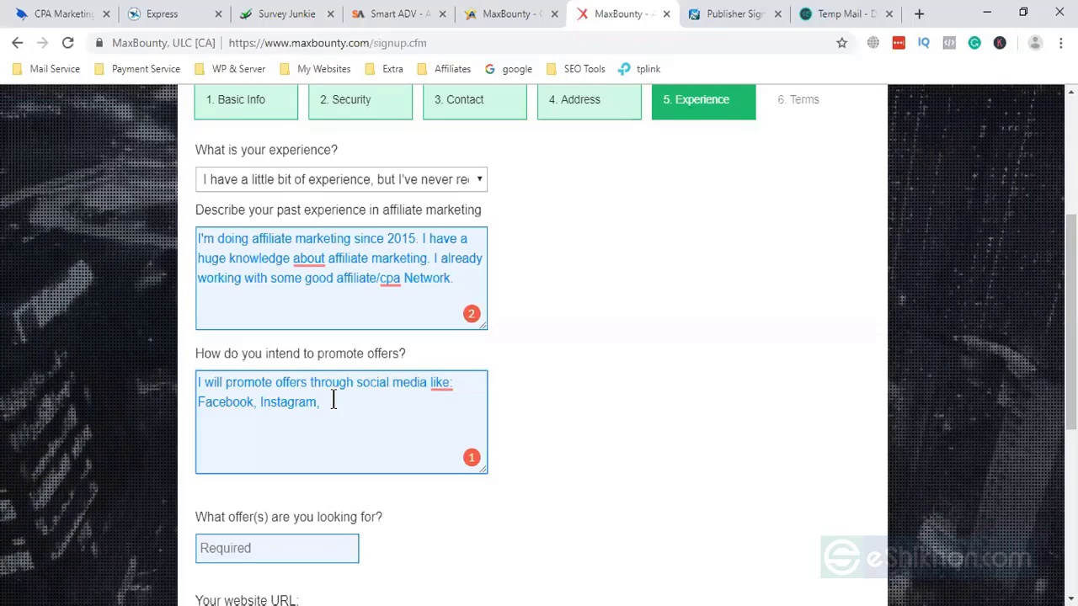
text(Pint)
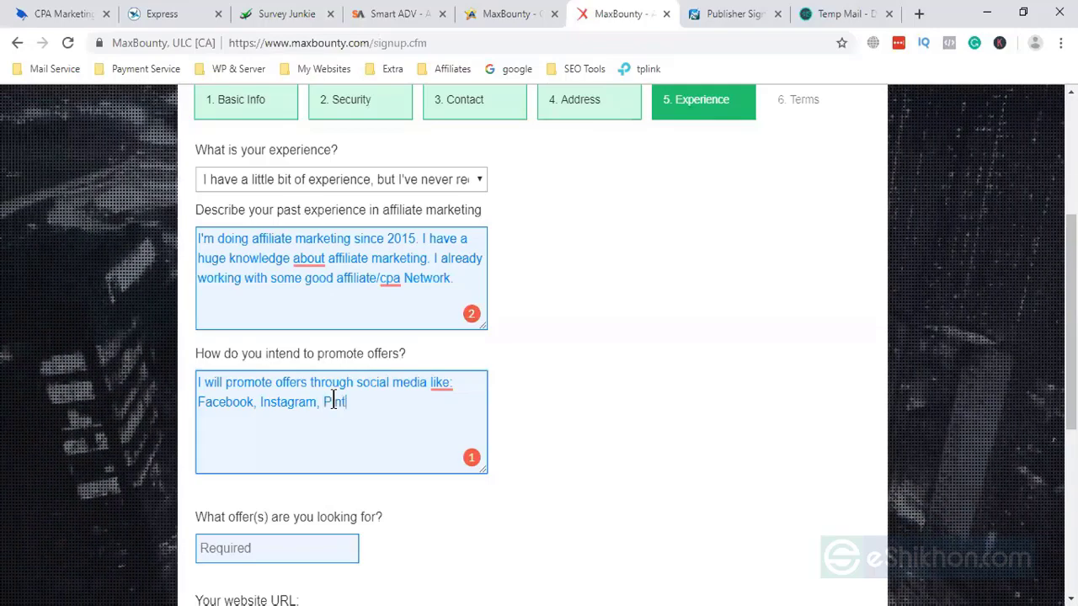
text(erest.)
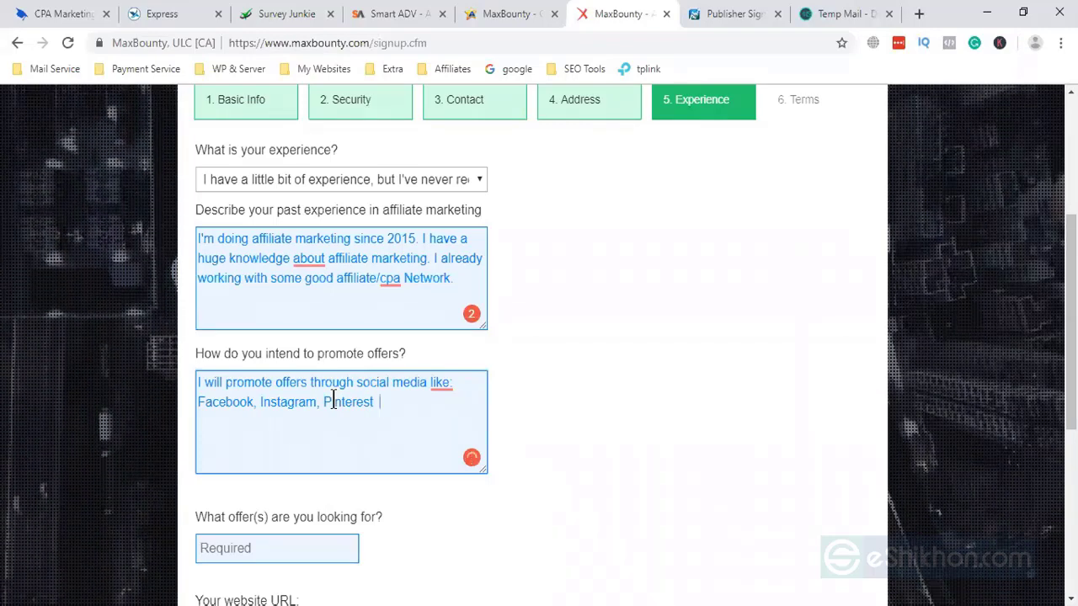
text( I )
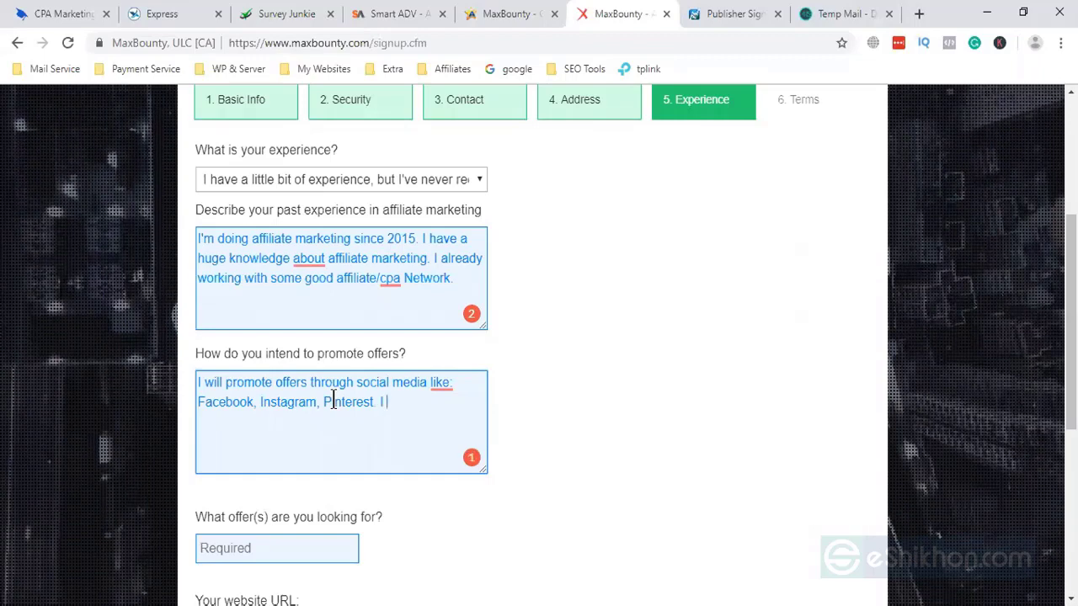
text(will)
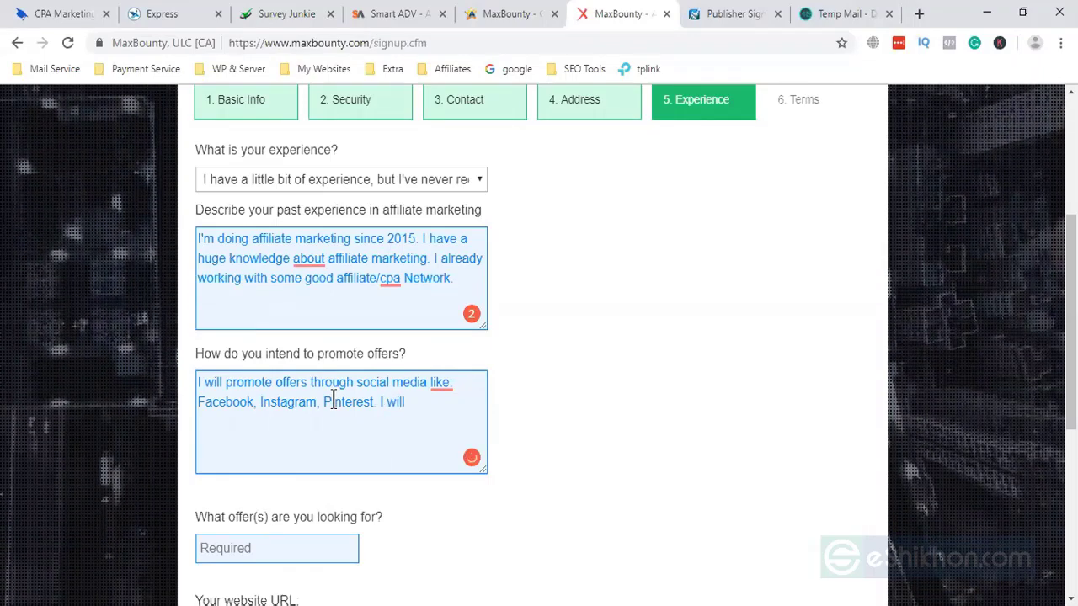
text( also p)
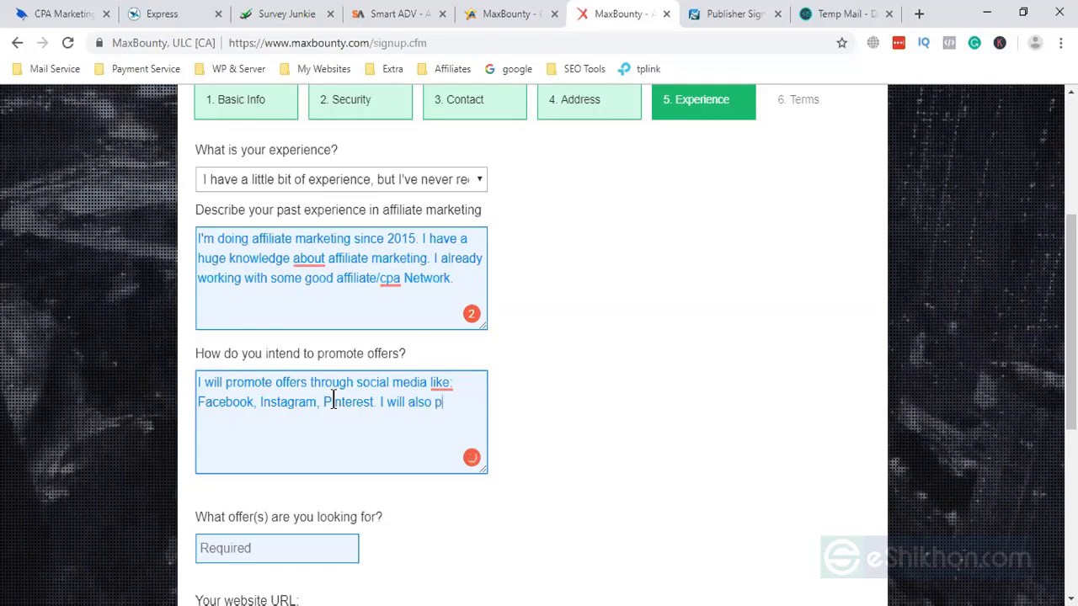
text(romote )
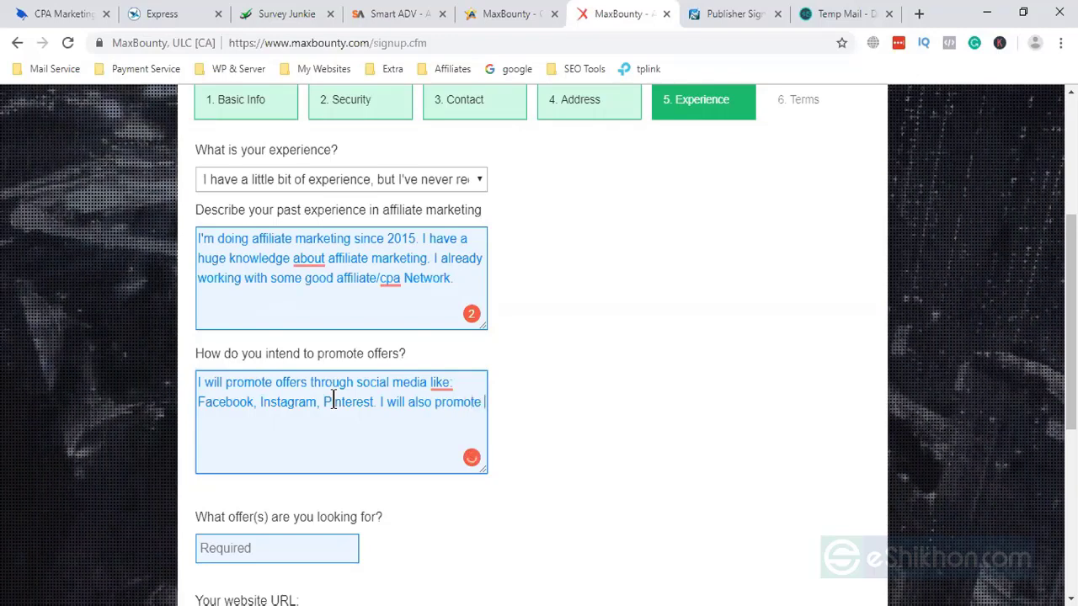
text(thro)
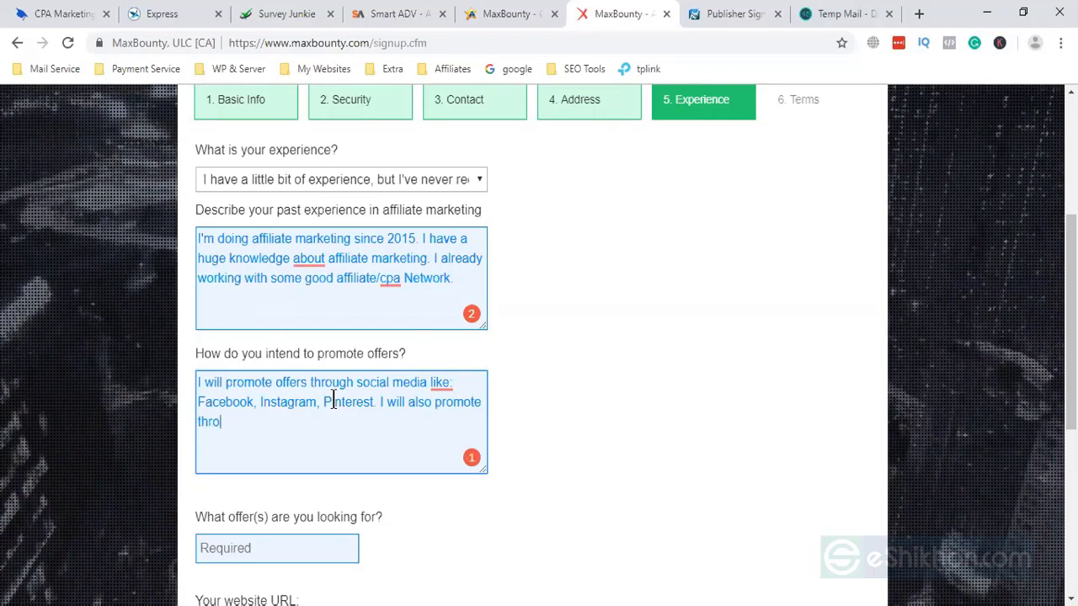
text(ugh )
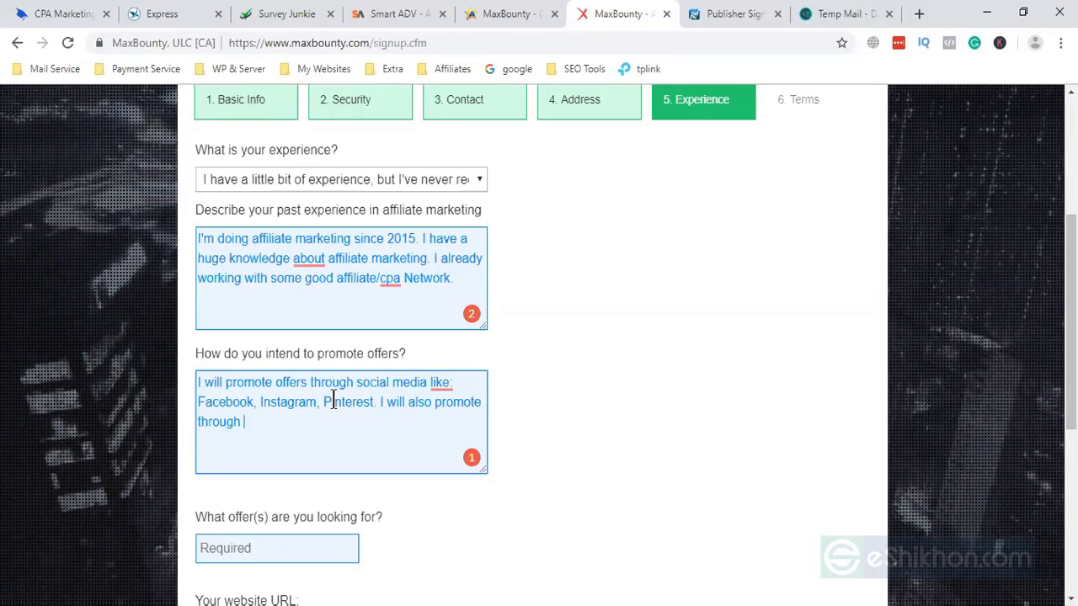
text(Googl)
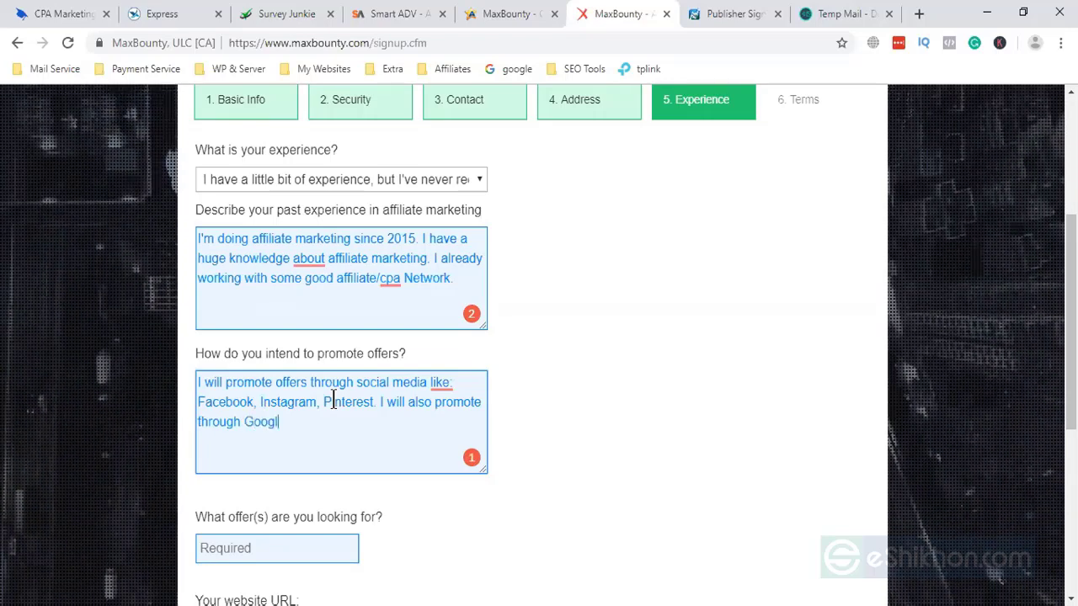
text(e ads)
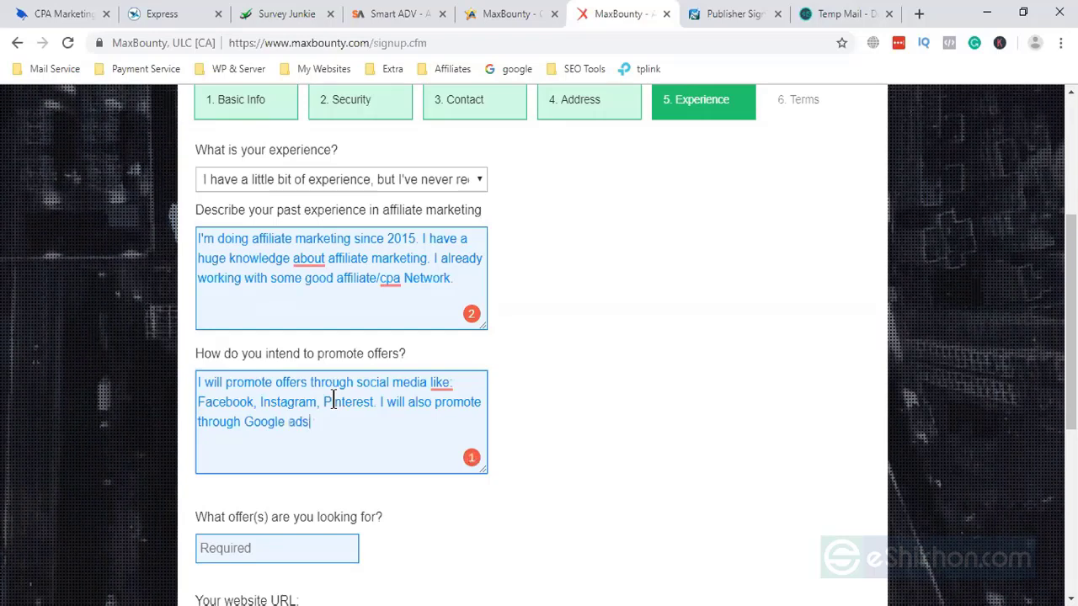
text( and )
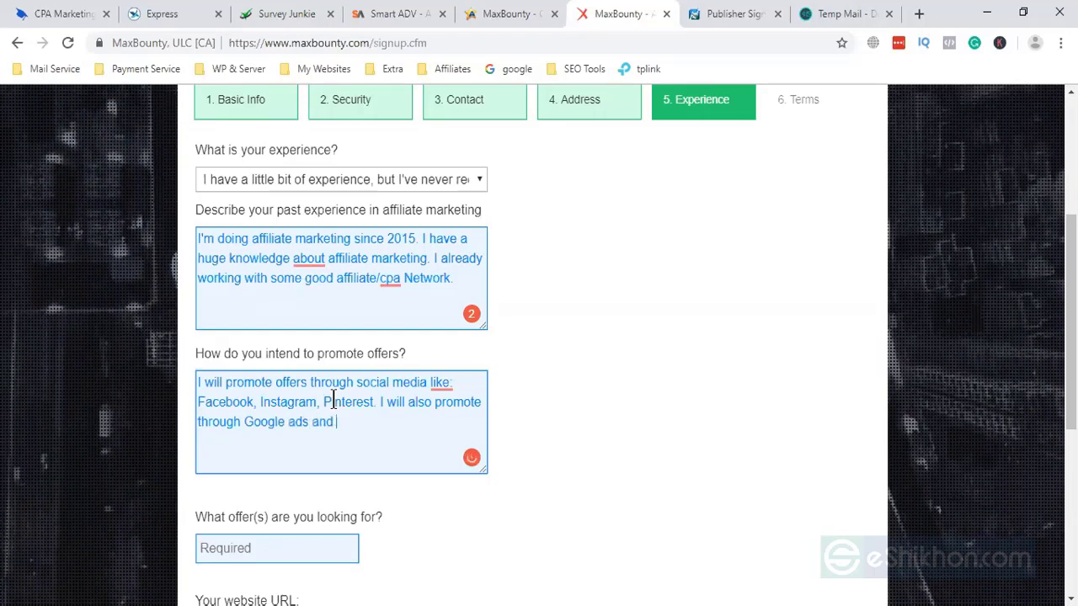
text(bi)
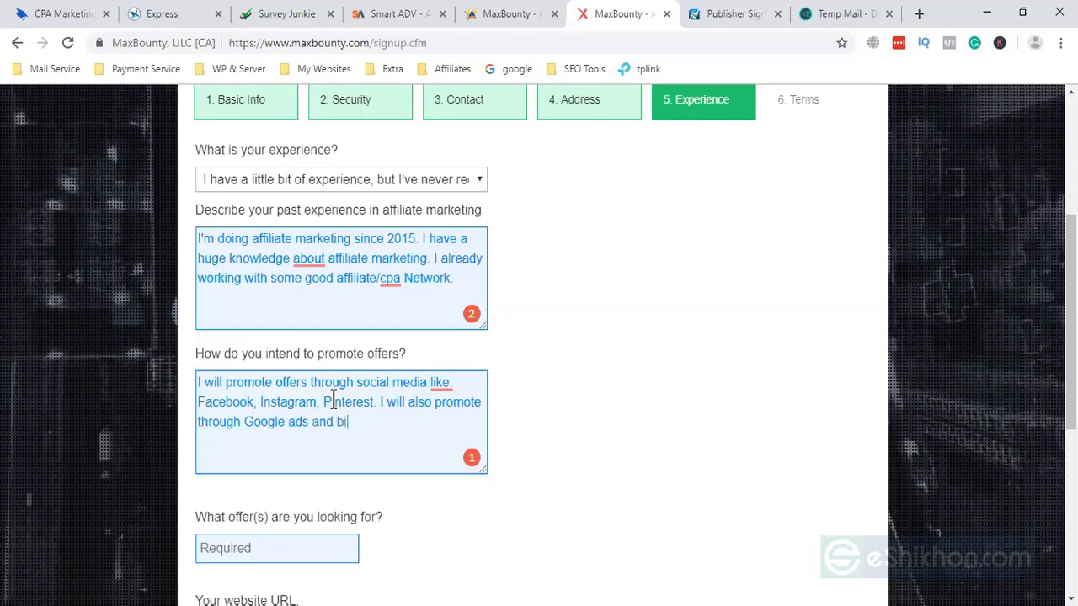
text(ng ad)
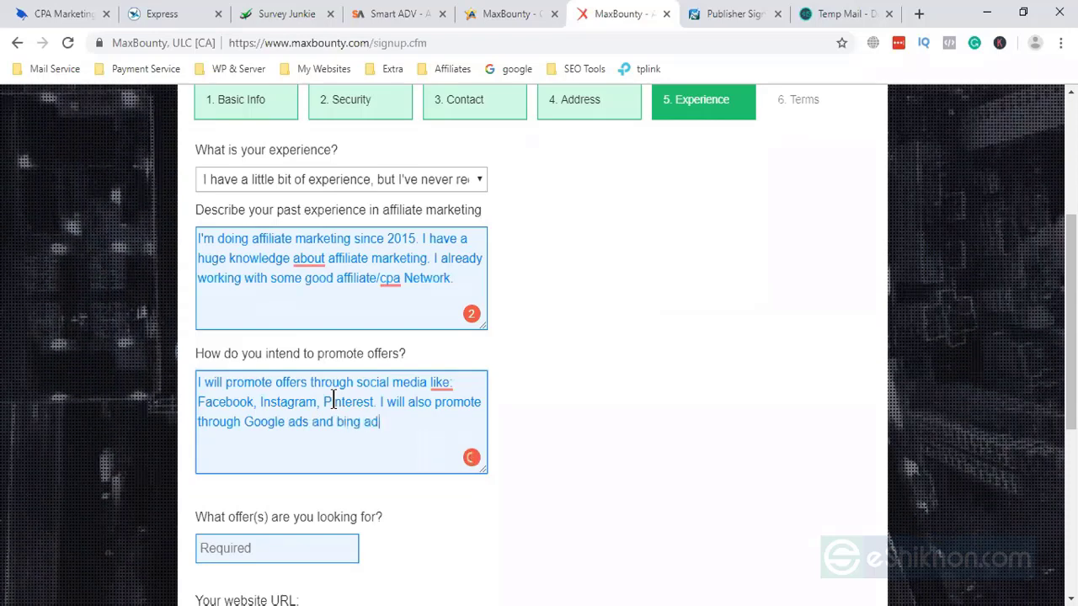
text(s)
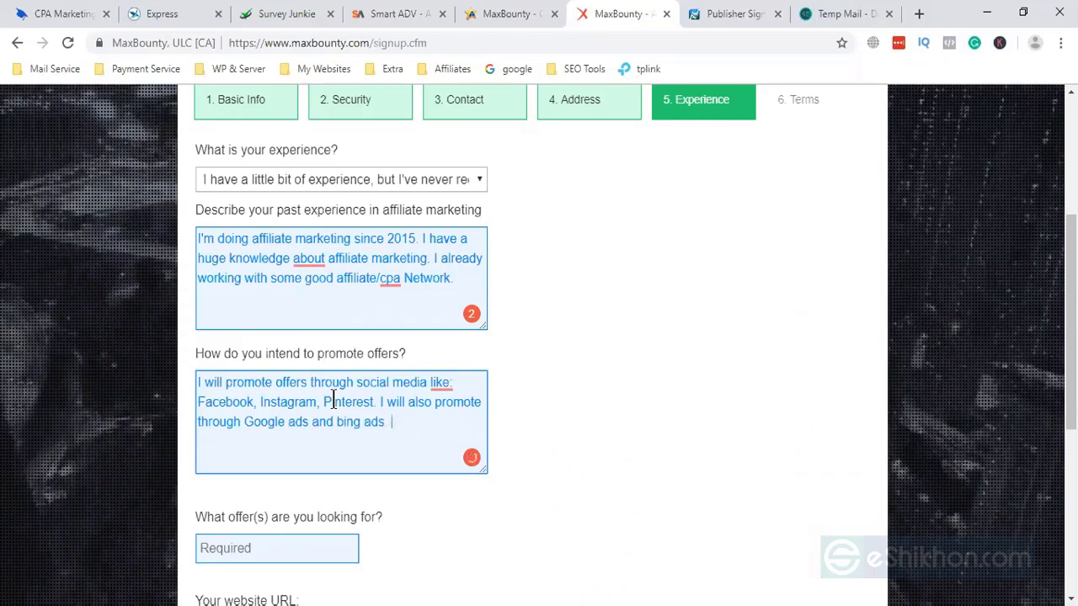
key(BackSpace)
text(.)
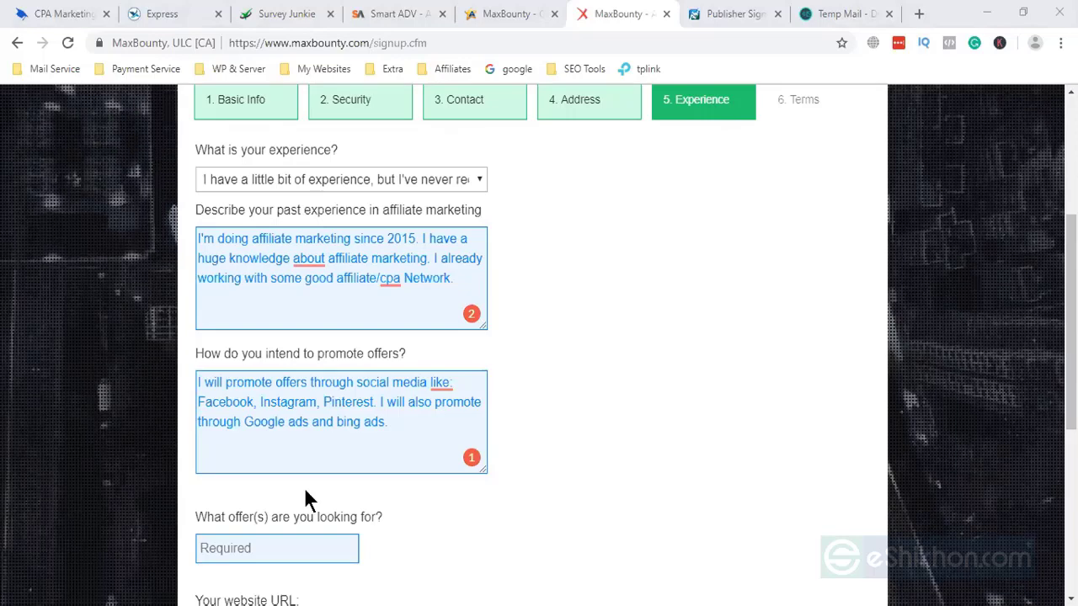
click(398, 422)
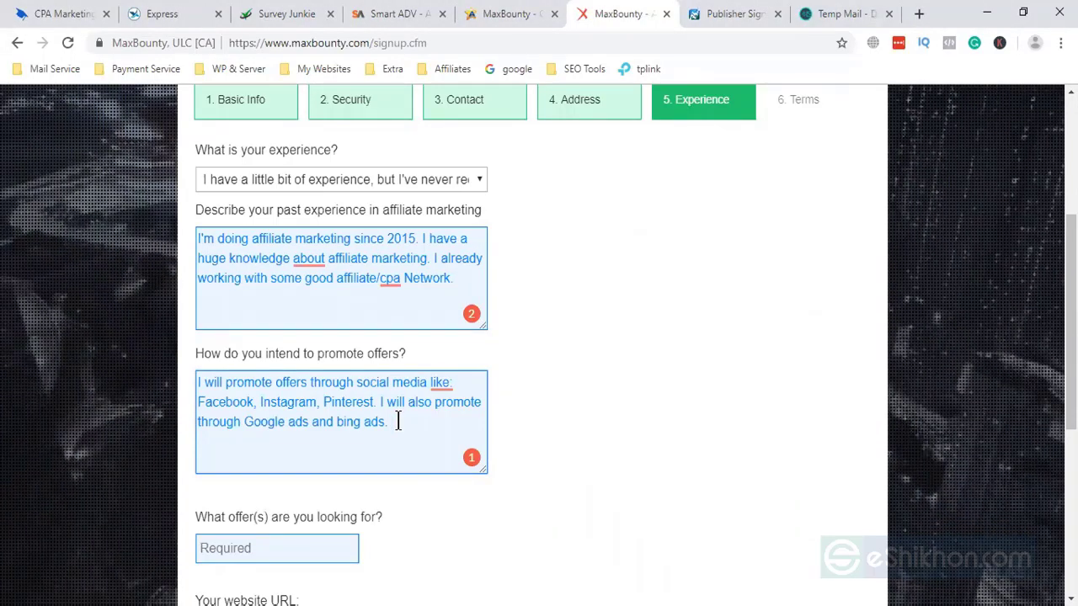
- Enter 'bizopp, Health and Beauty' as the offers sought, correcting the spelling
scroll(398, 420, down, 2)
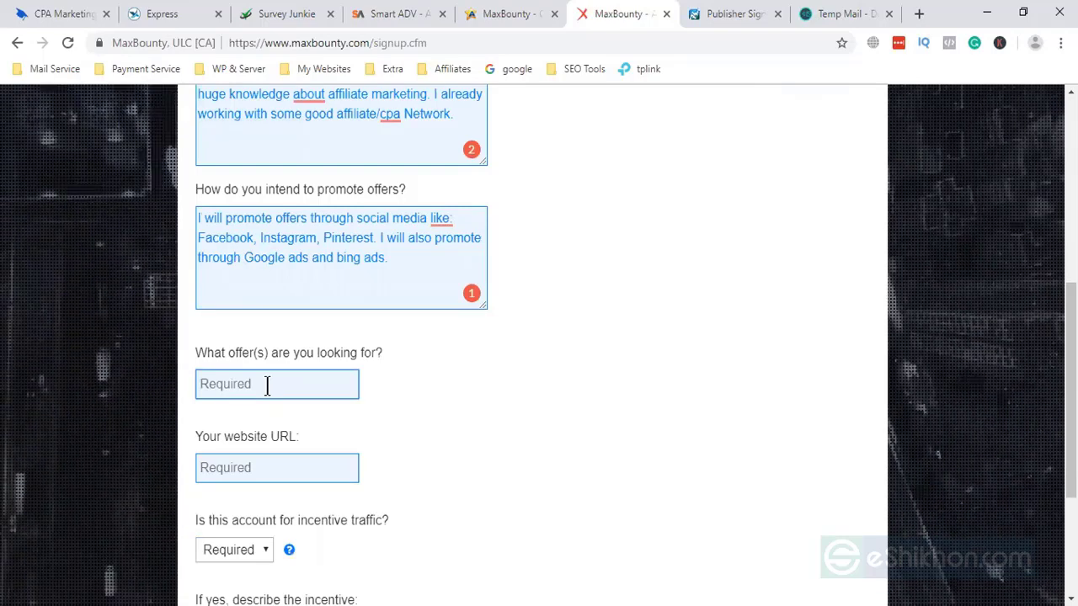
text(bi)
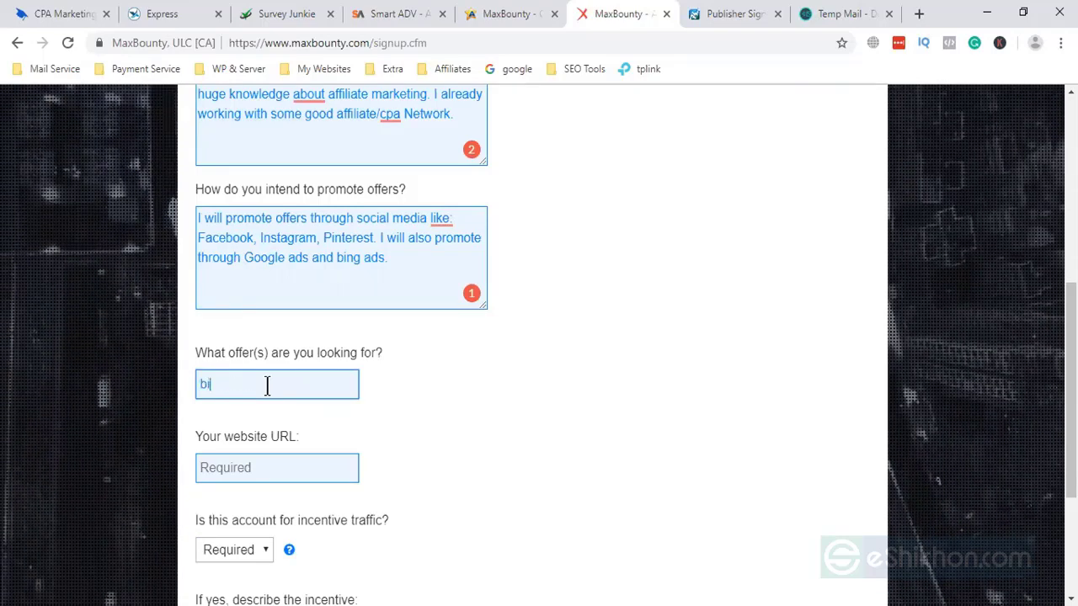
text(zopp, )
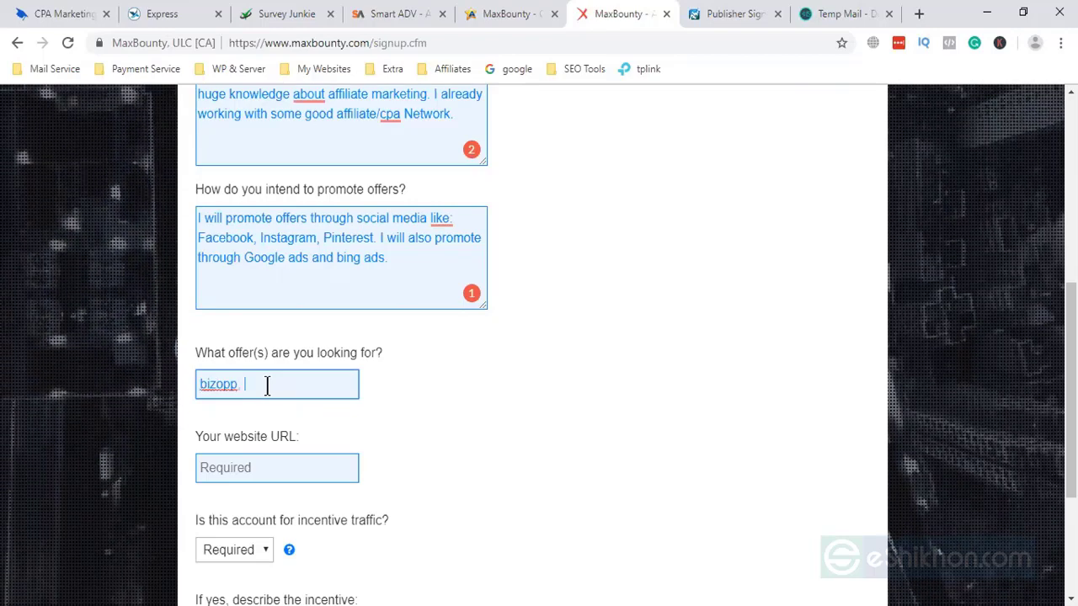
text(He)
text(alth)
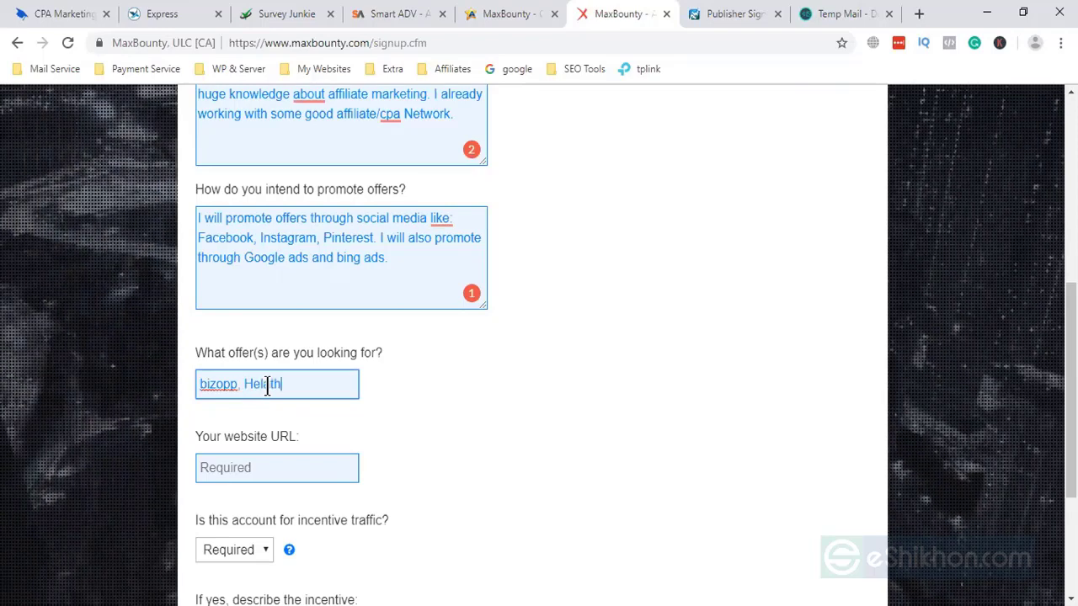
text( and bea)
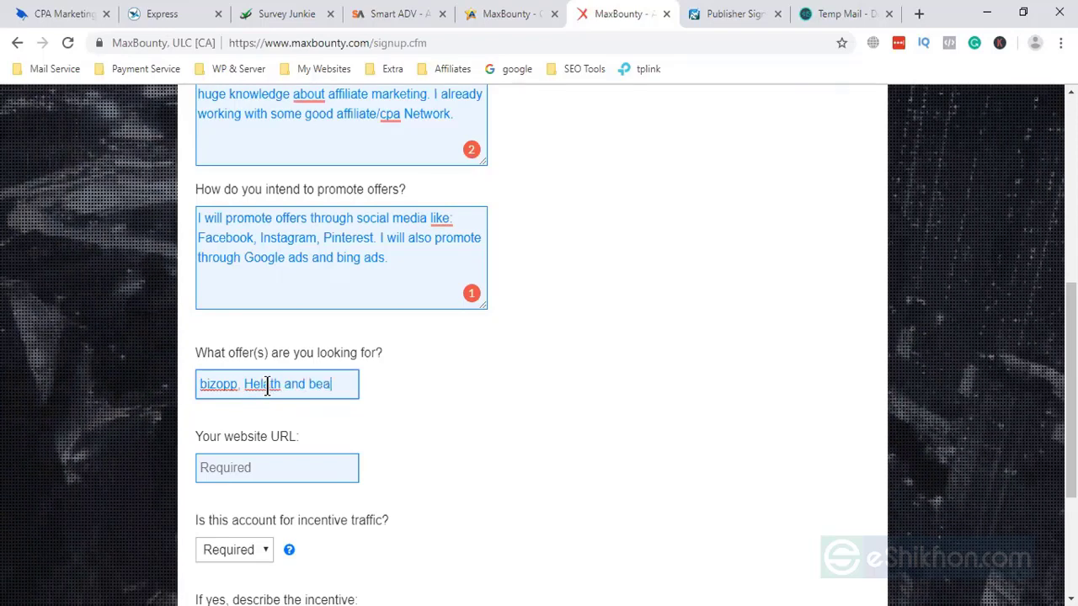
key(BackSpace)
key(BackSpace)
key(BackSpace)
text(eauty)
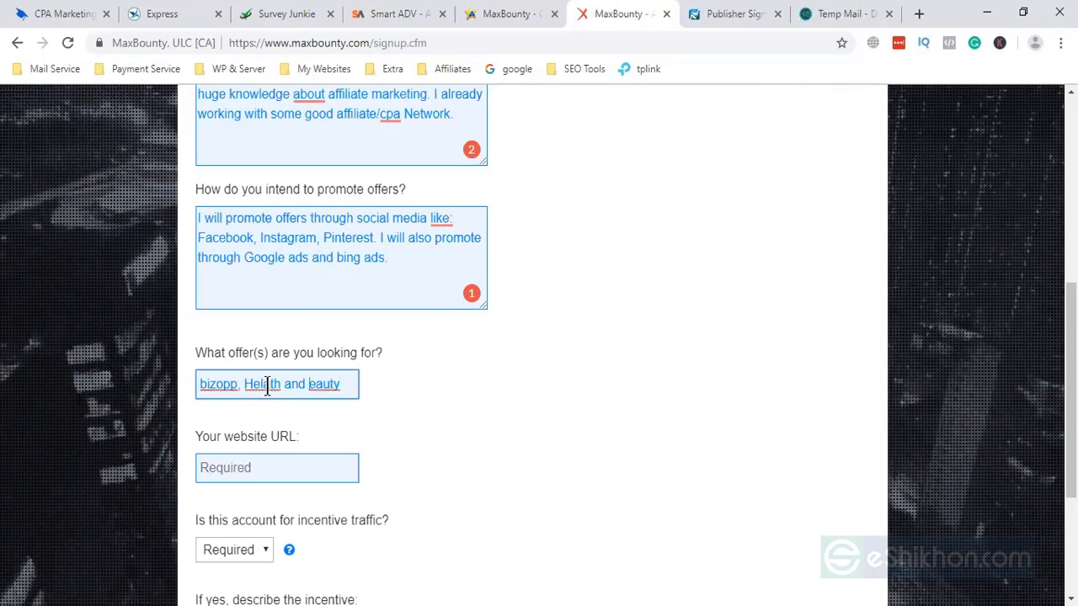
text(B)
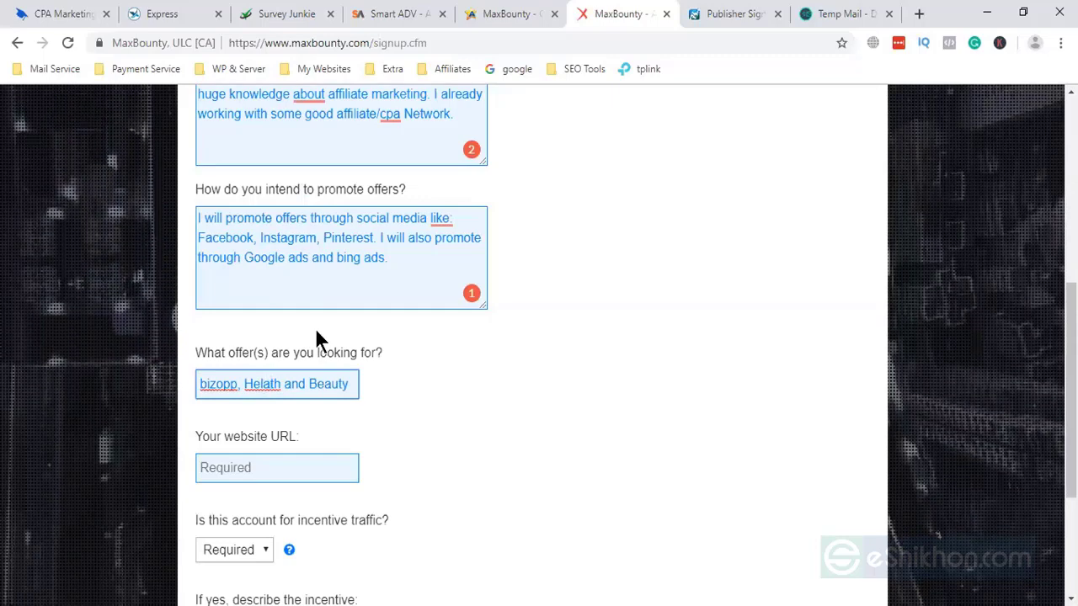
key(BackSpace)
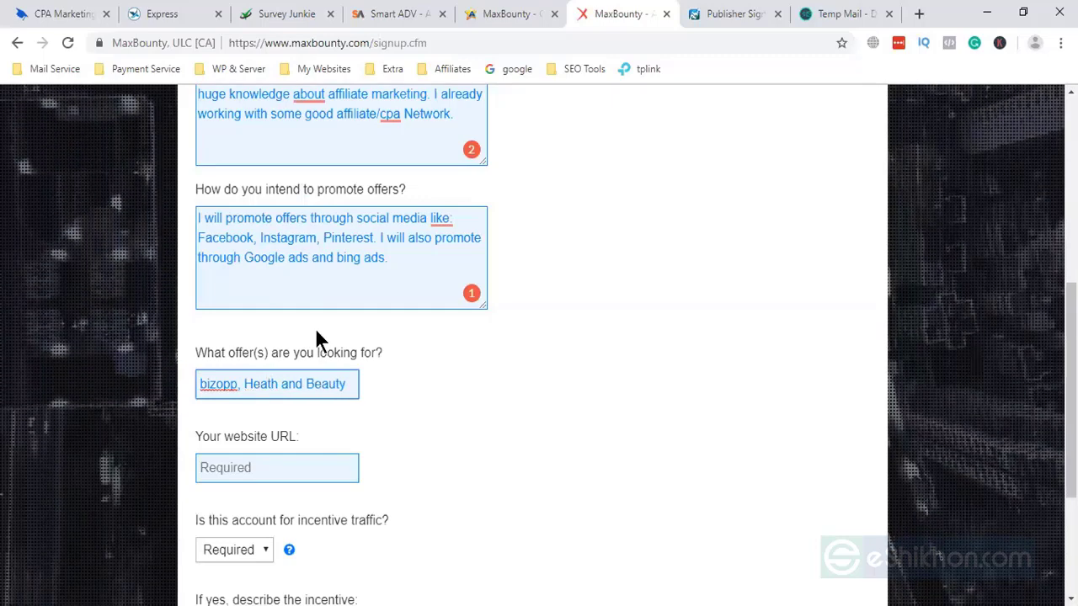
text(l)
text(l)
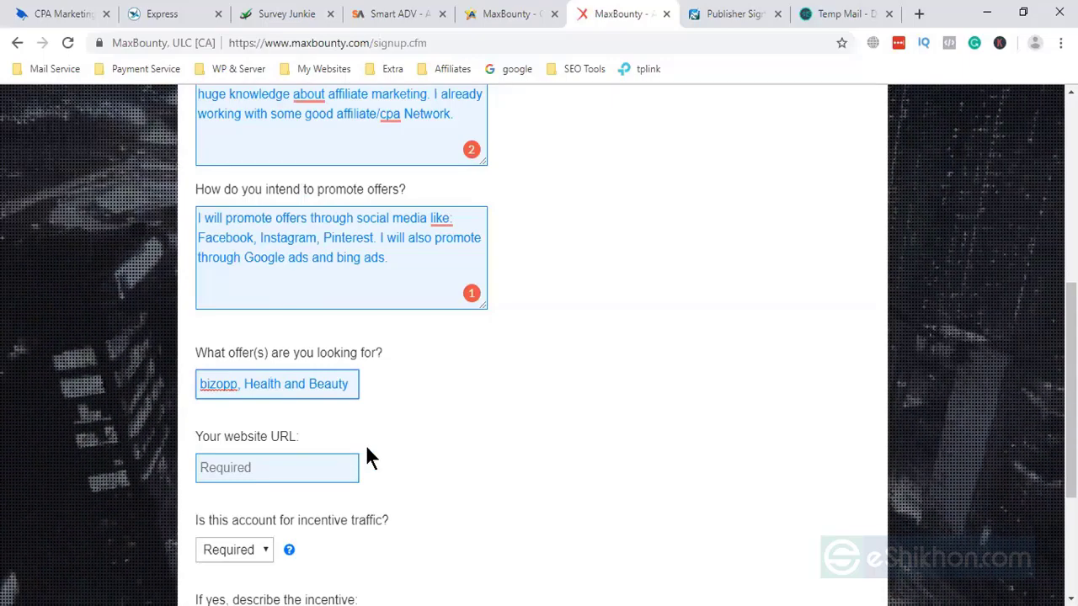
click(223, 476)
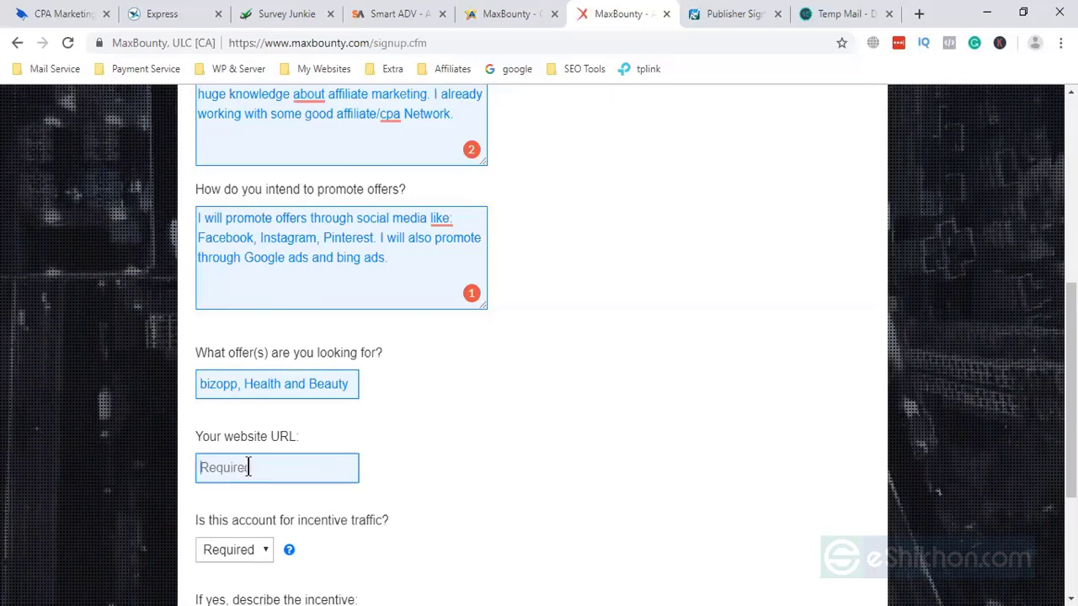
- Load makemoneyhacker.com in a new tab, select its address, and switch back to the form tab
click(918, 14)
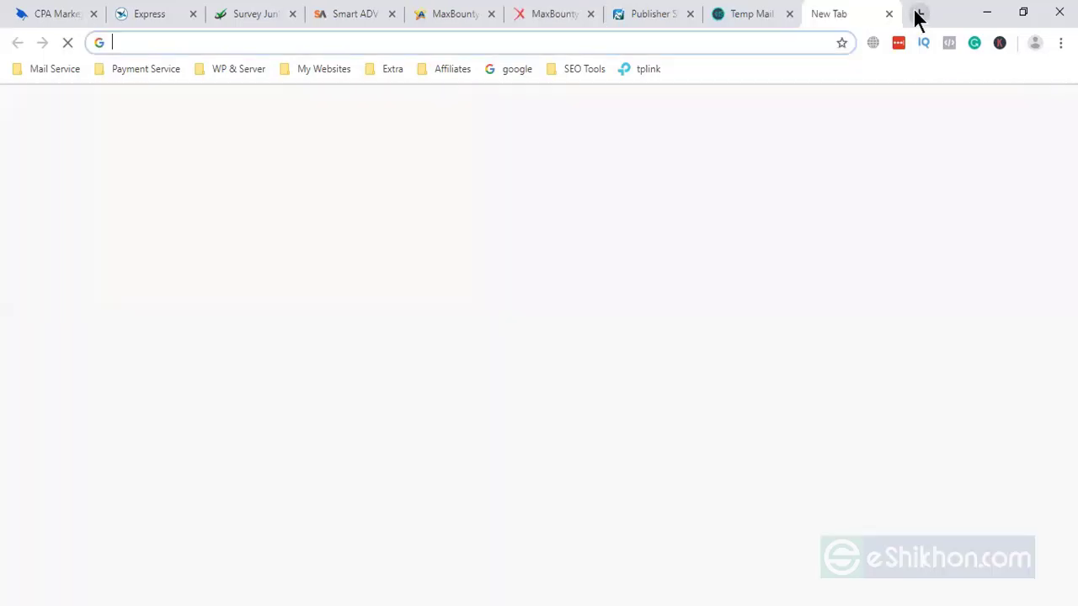
text(m)
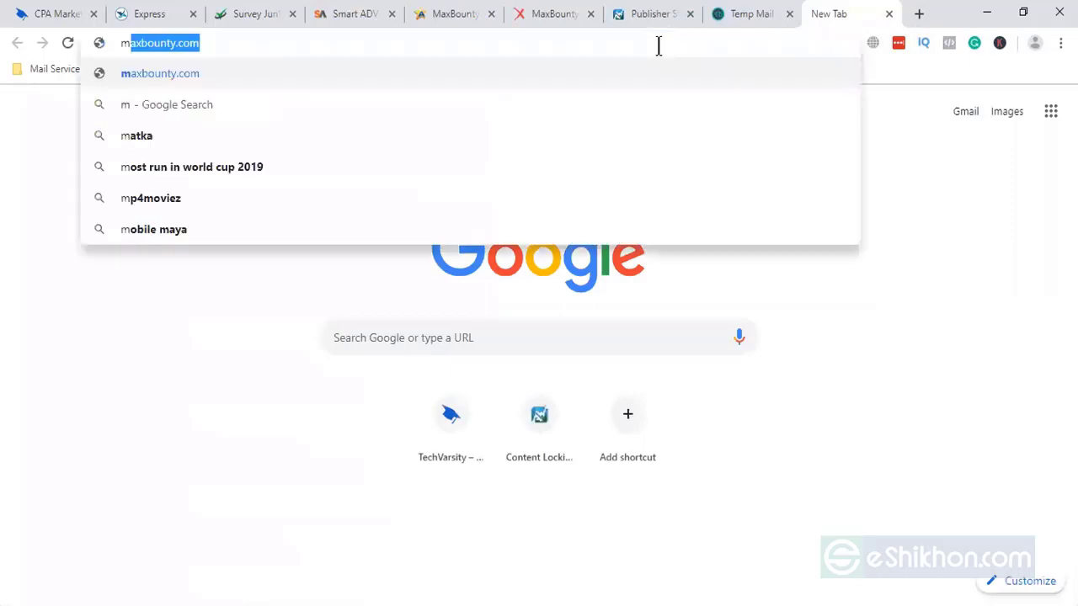
text(akemo)
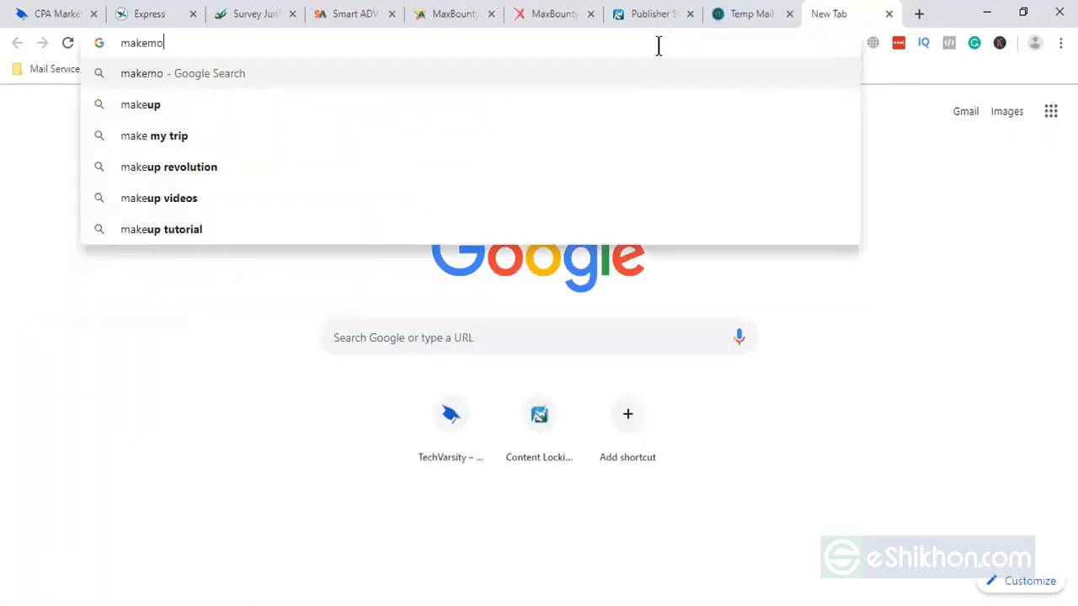
text(neyha)
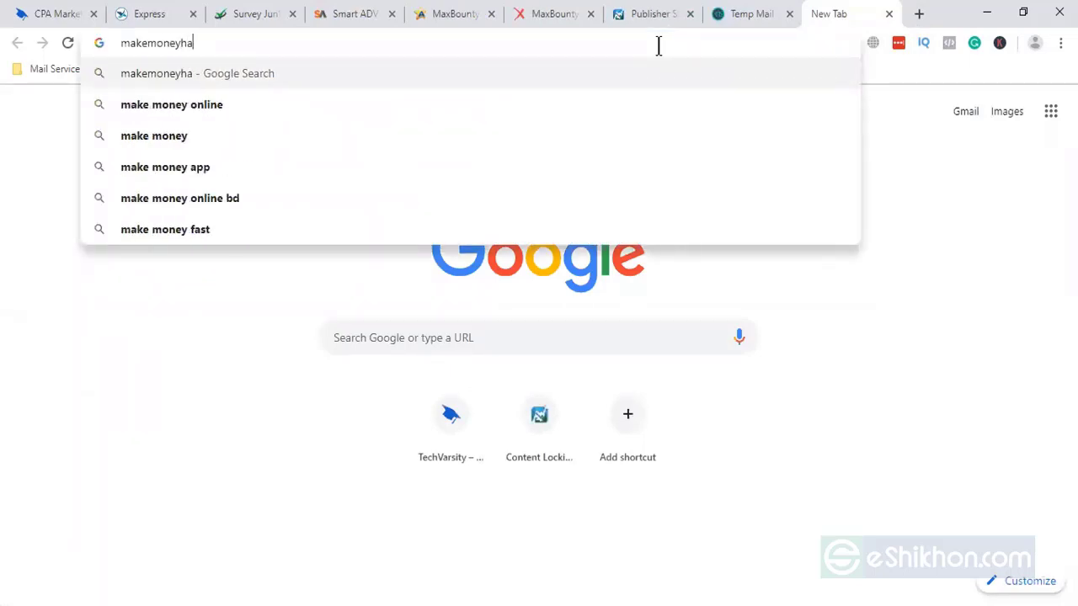
text(cker.com)
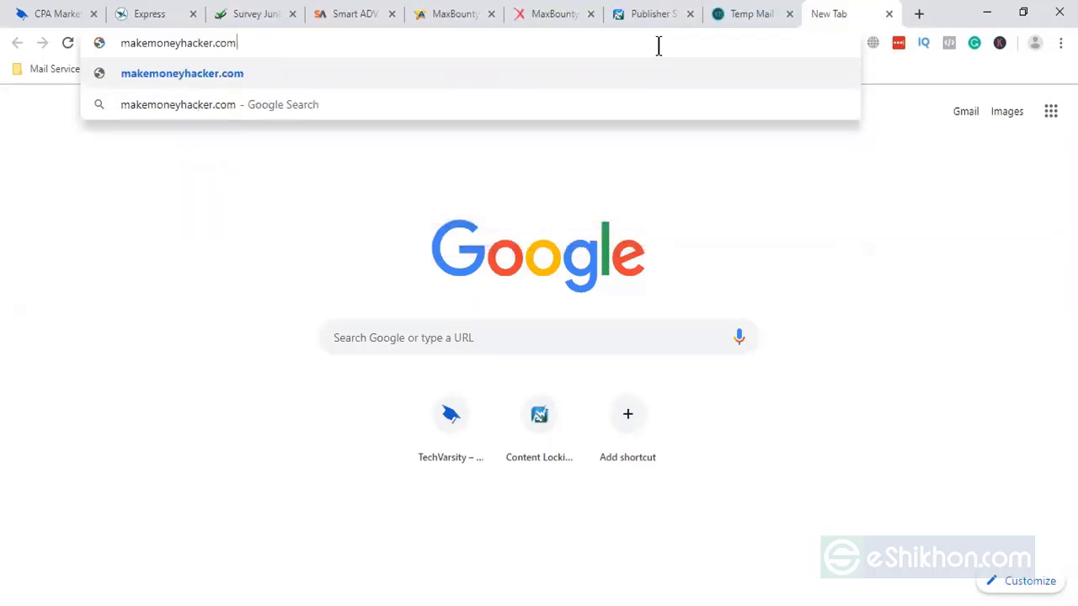
key(Return)
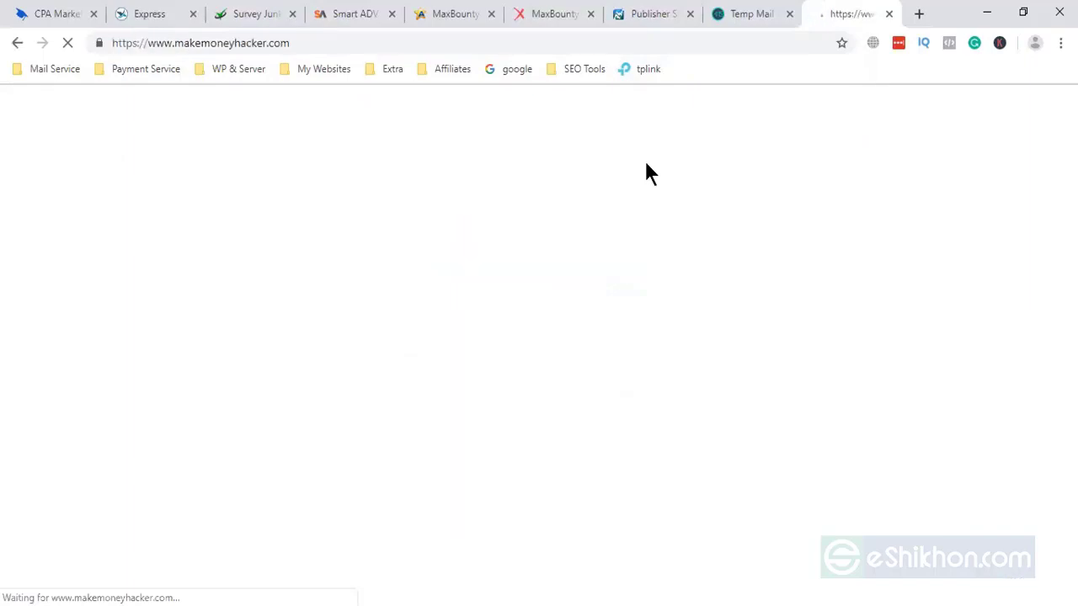
scroll(601, 204, down, 4)
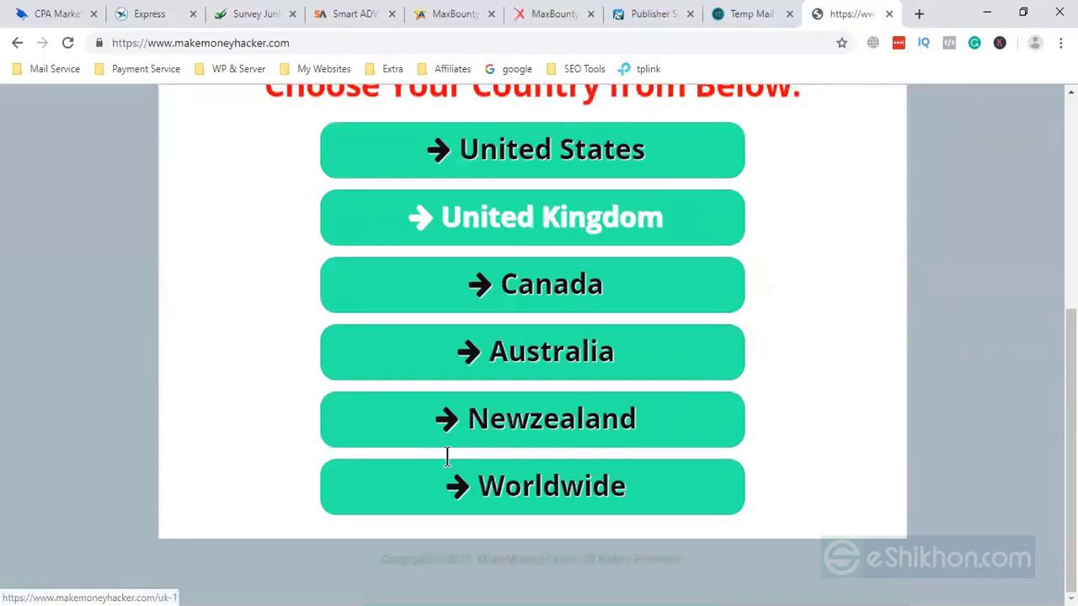
scroll(445, 449, up, 4)
click(417, 50)
key(ctrl+c)
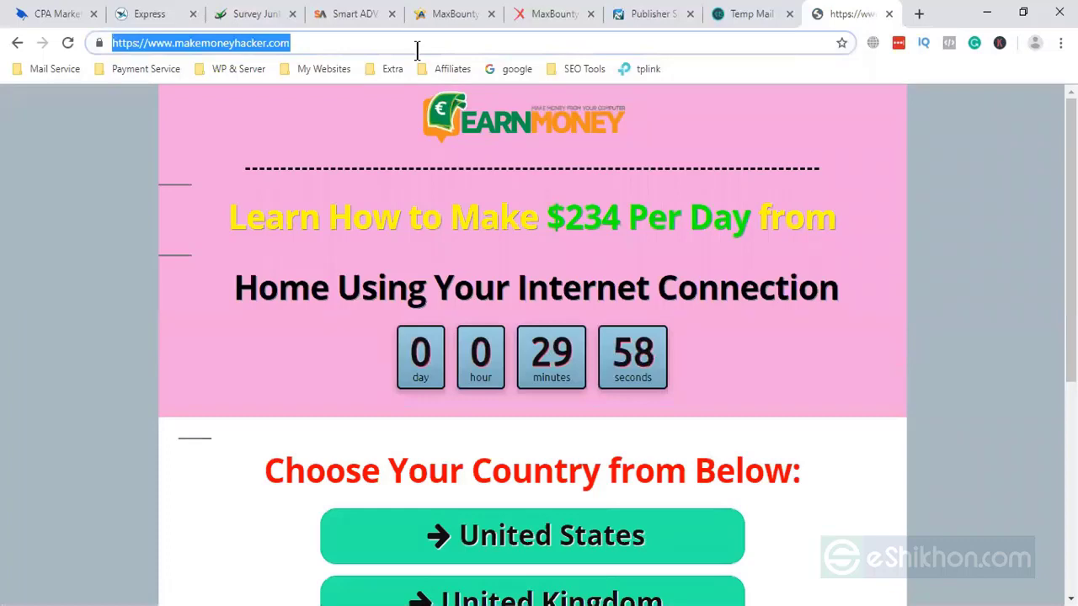
key(ctrl+shift+Tab)
key(ctrl+shift+Tab)
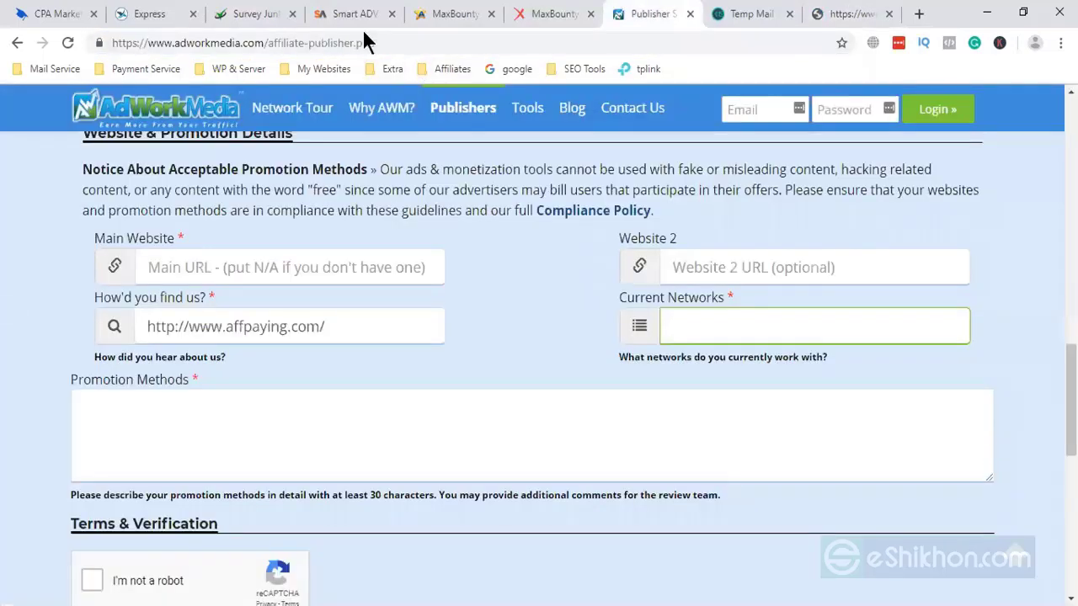
- View the Express Revenue campaign search page, then switch to the makemoneyhacker.com tab
click(149, 14)
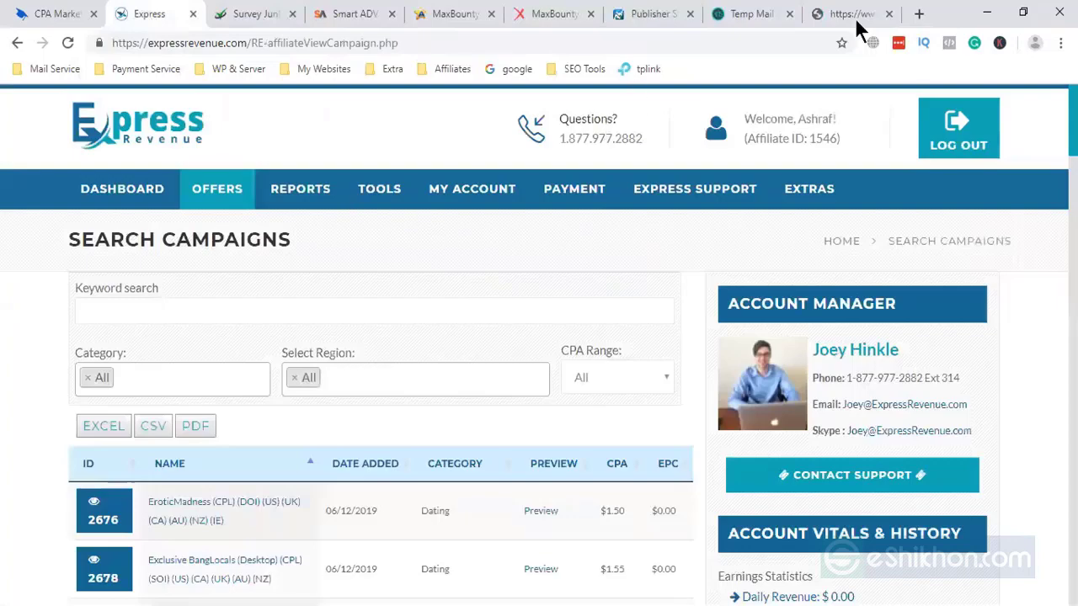
click(854, 20)
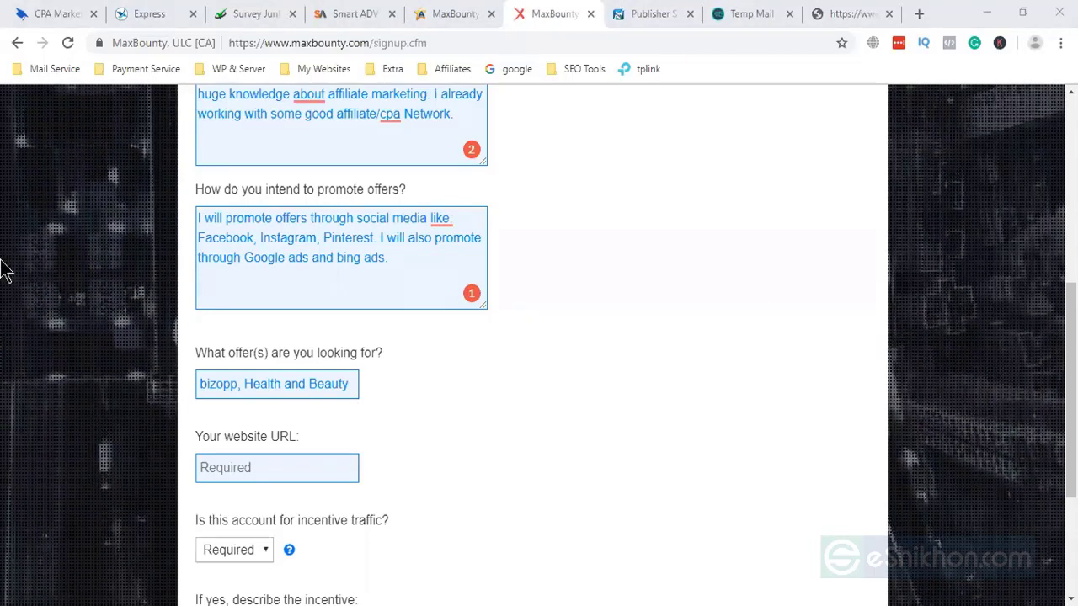
- Paste the makemoneyhacker.com address as the website URL and answer No to incentive traffic
click(842, 15)
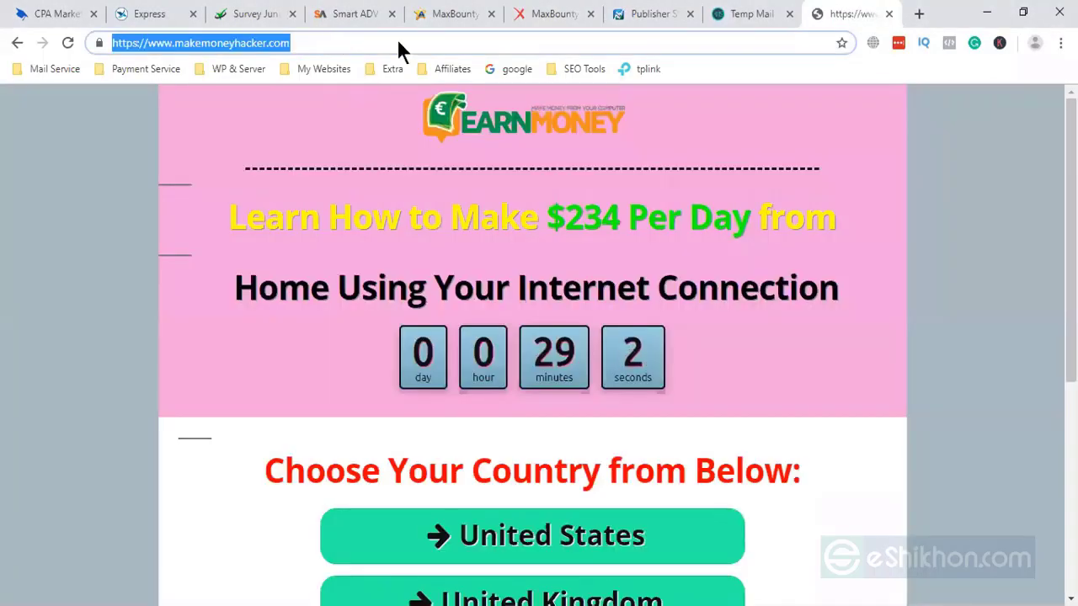
click(542, 23)
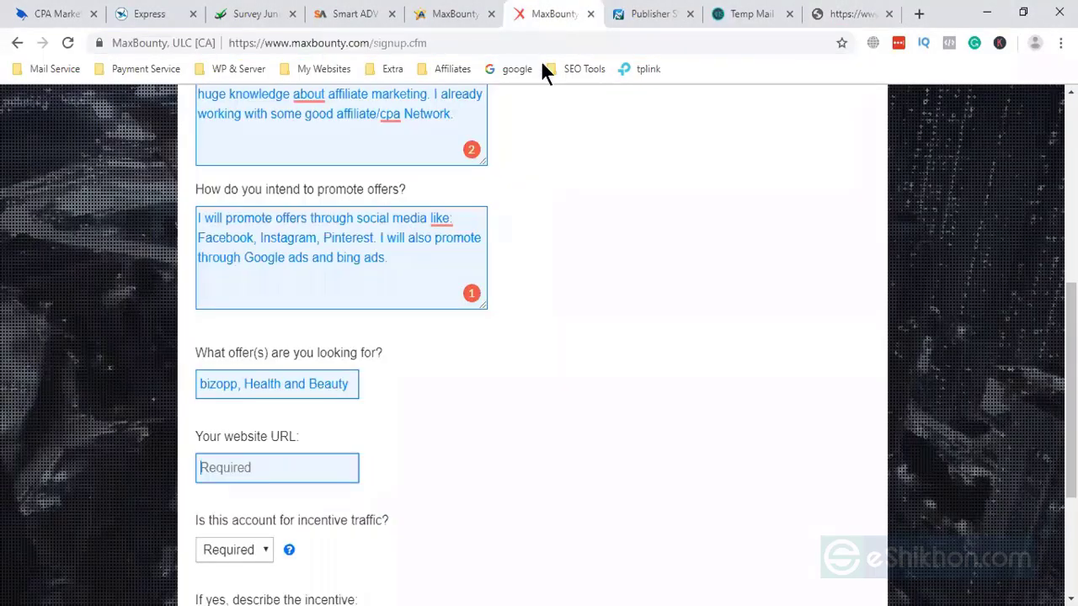
click(244, 472)
key(ctrl+v)
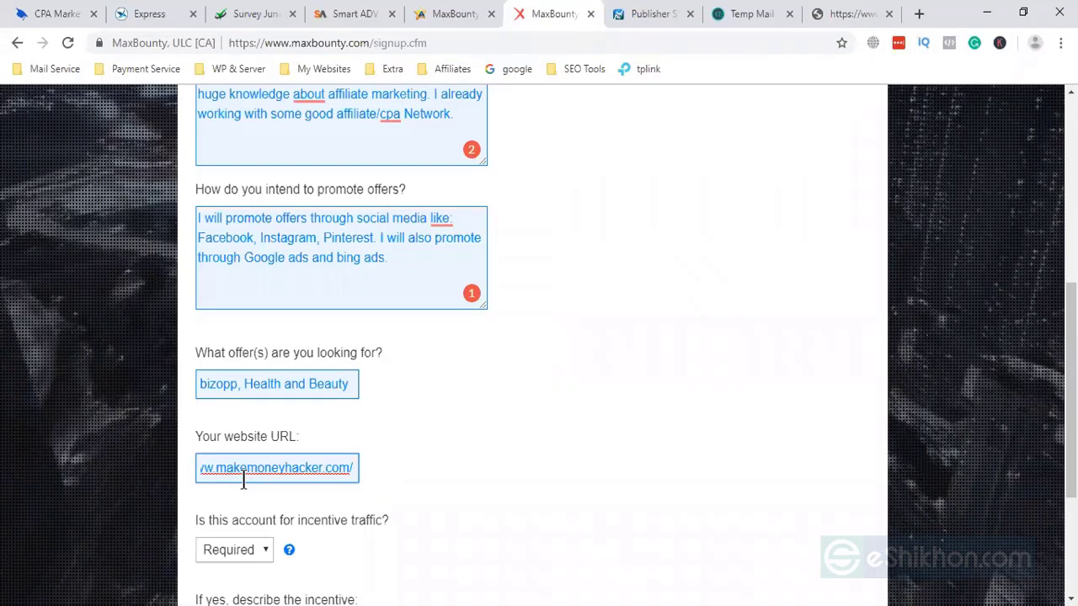
scroll(243, 472, down, 3)
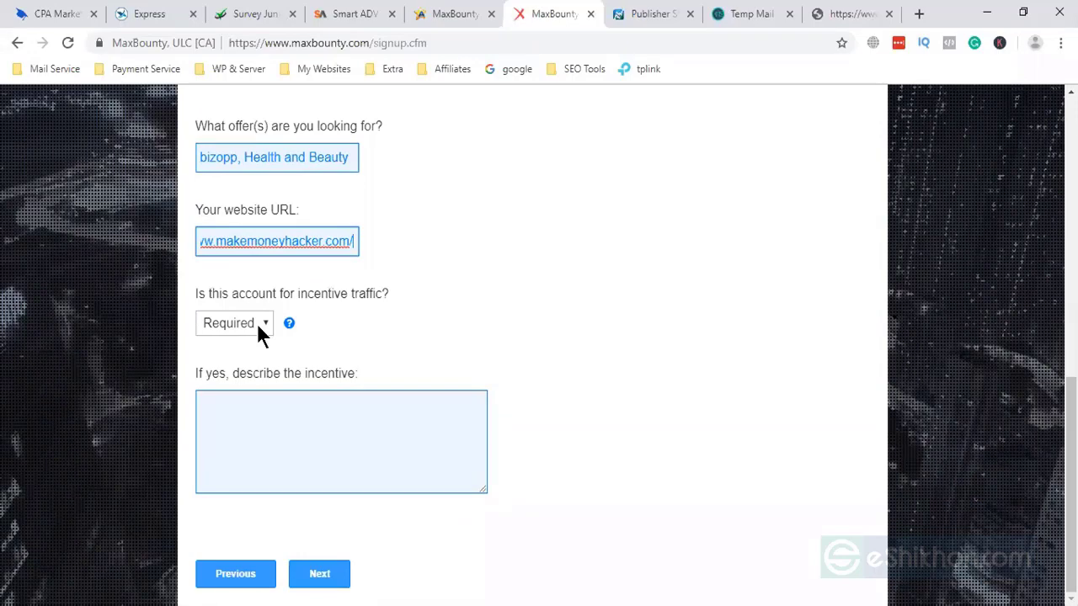
click(290, 371)
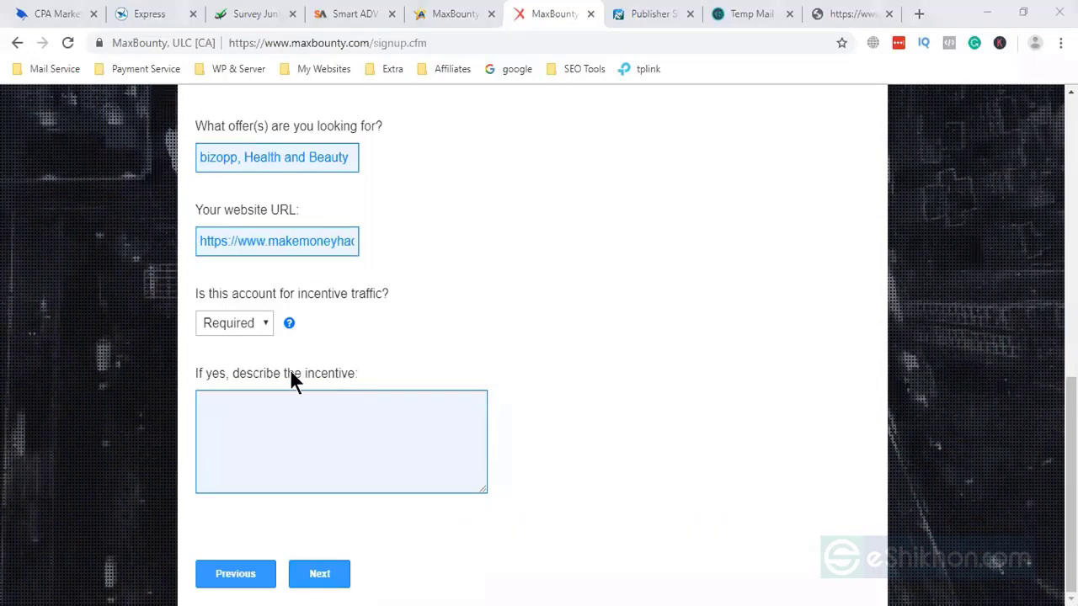
click(250, 326)
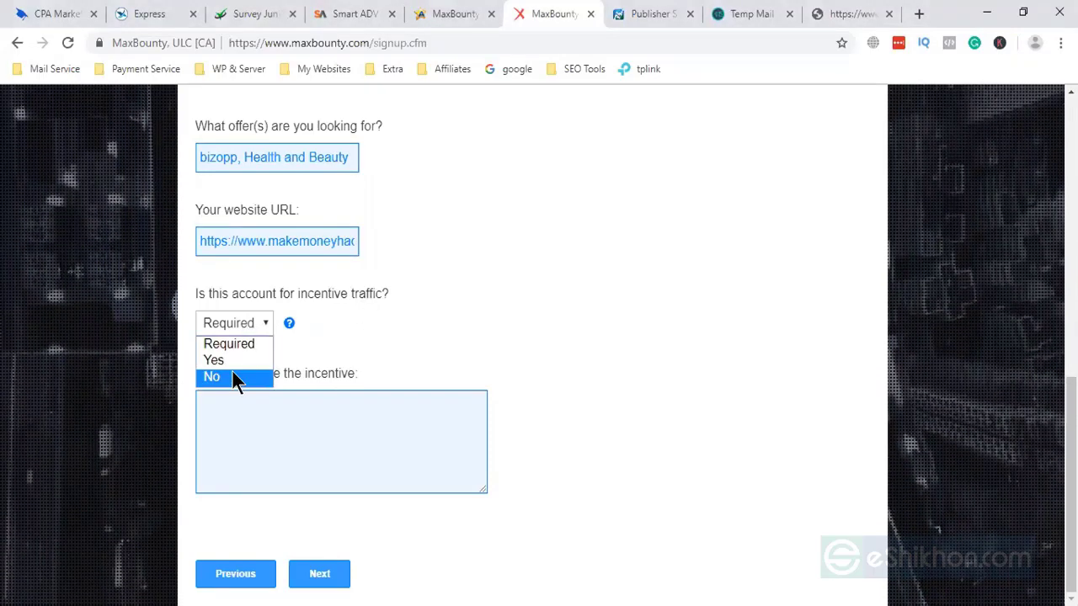
click(233, 377)
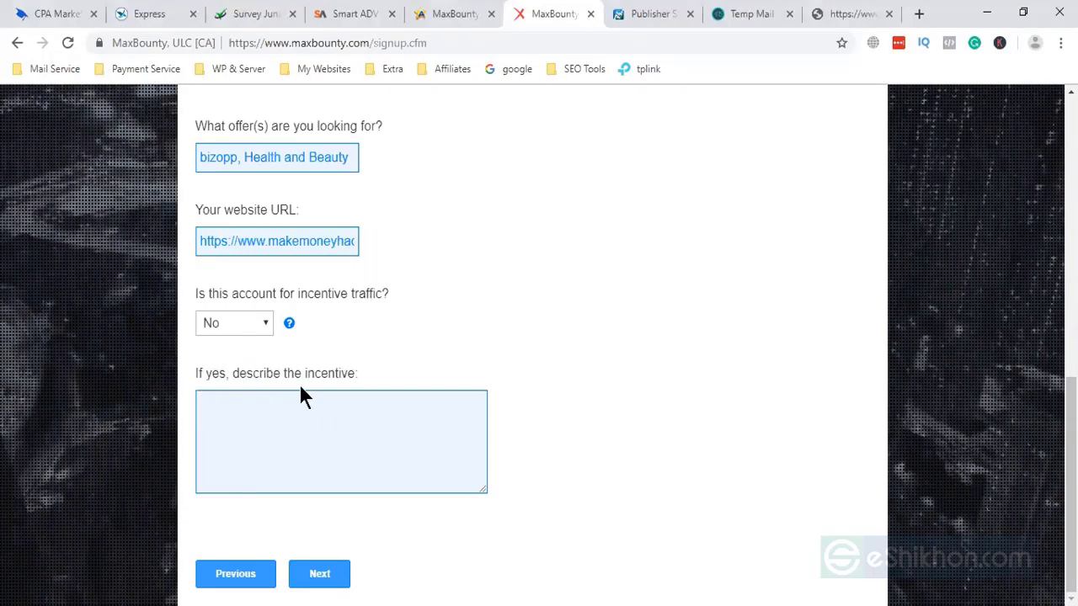
- On the Terms step, tick all three agreements and submit the application
click(317, 581)
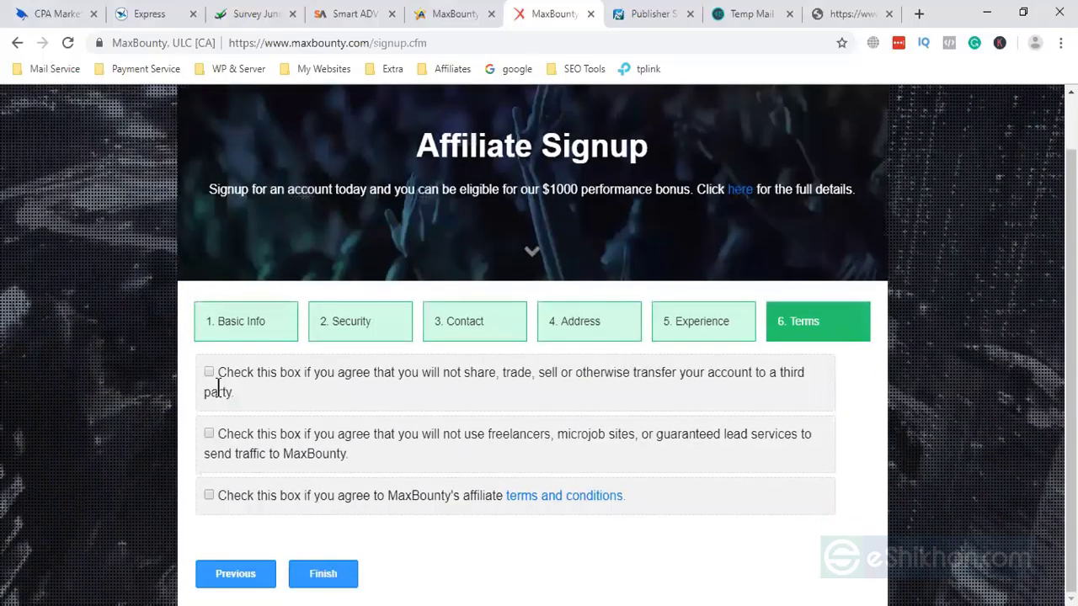
click(209, 372)
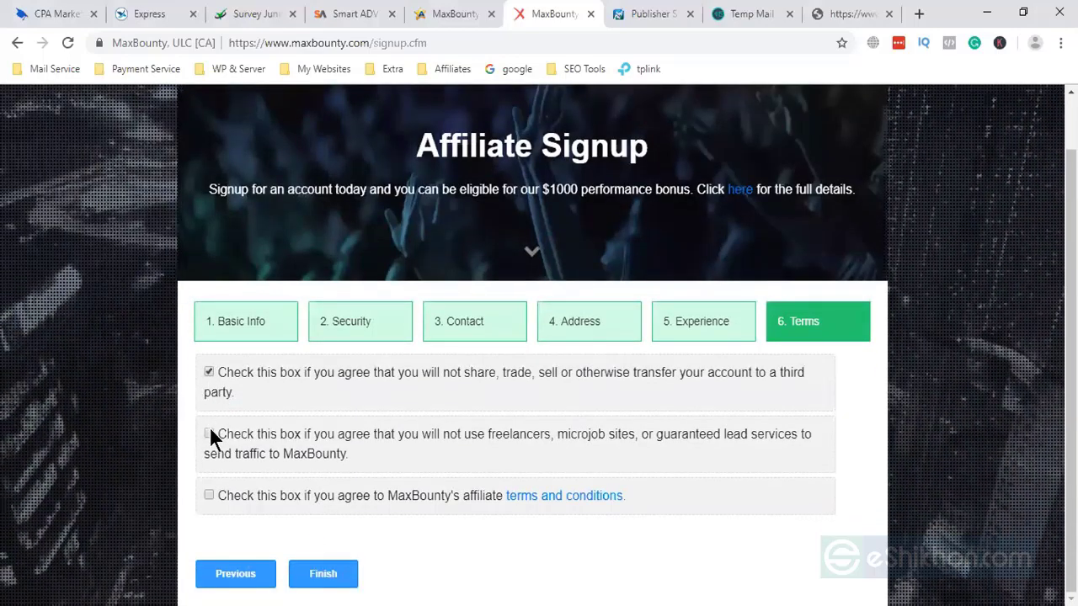
click(208, 434)
click(208, 495)
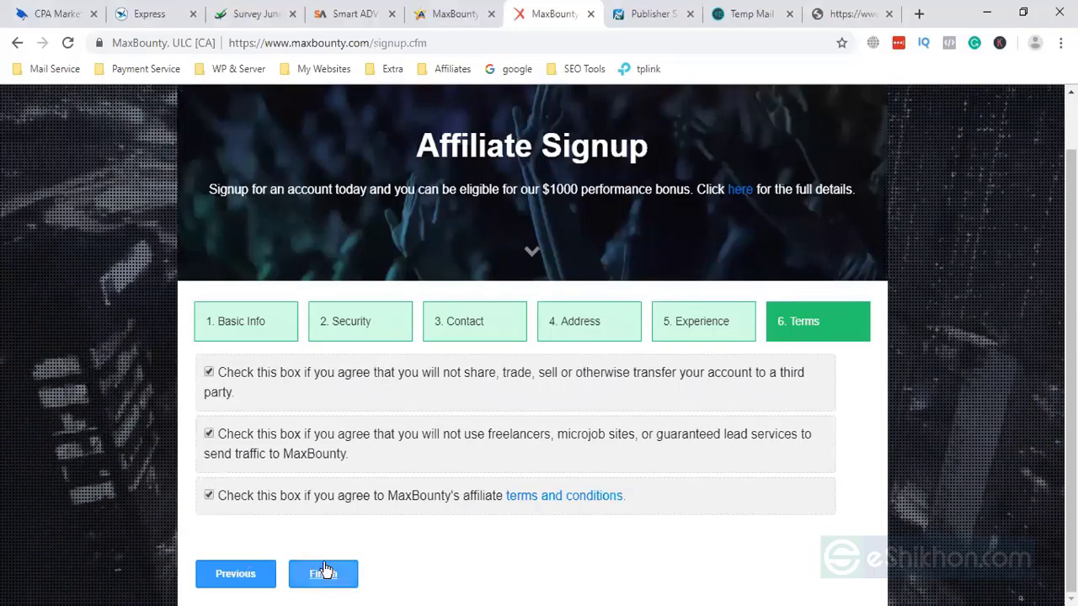
click(325, 571)
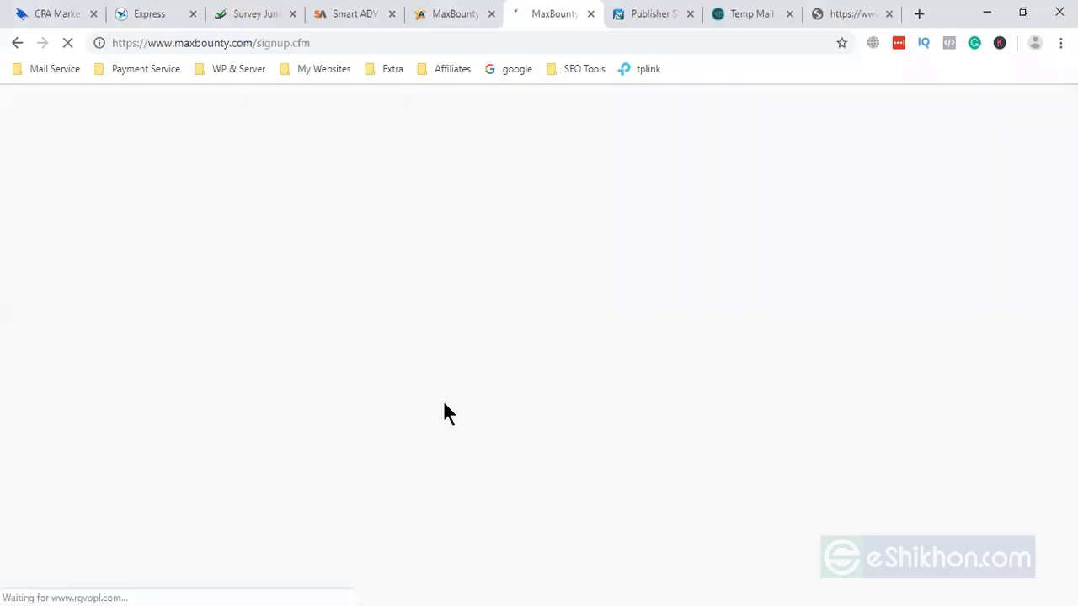
- Browse AffPaying's rated CPA network list, then close that tab and go back to MaxBounty's thank-you page
click(457, 16)
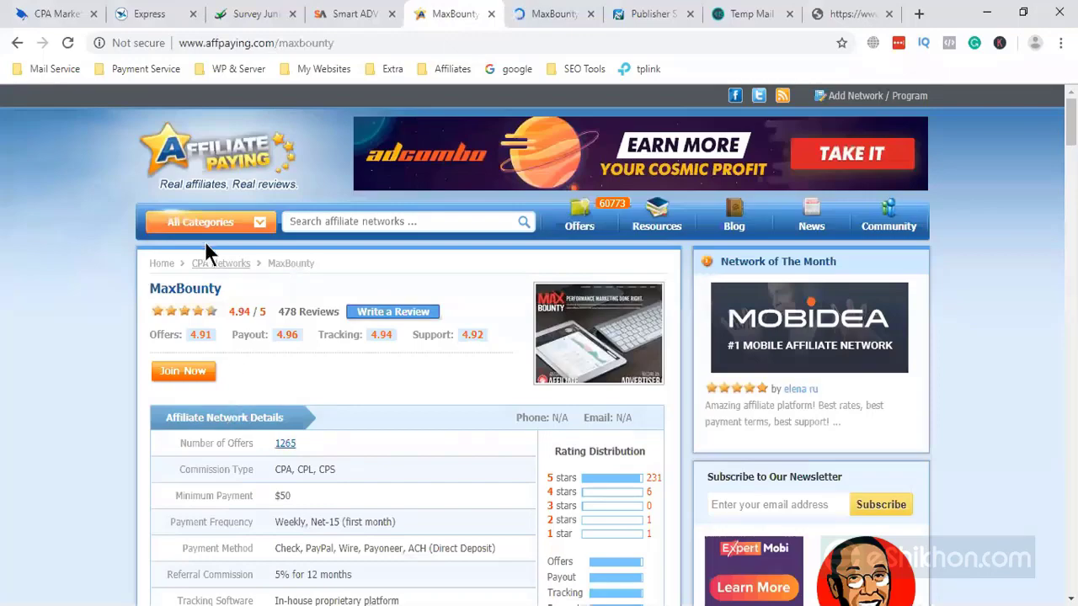
click(238, 160)
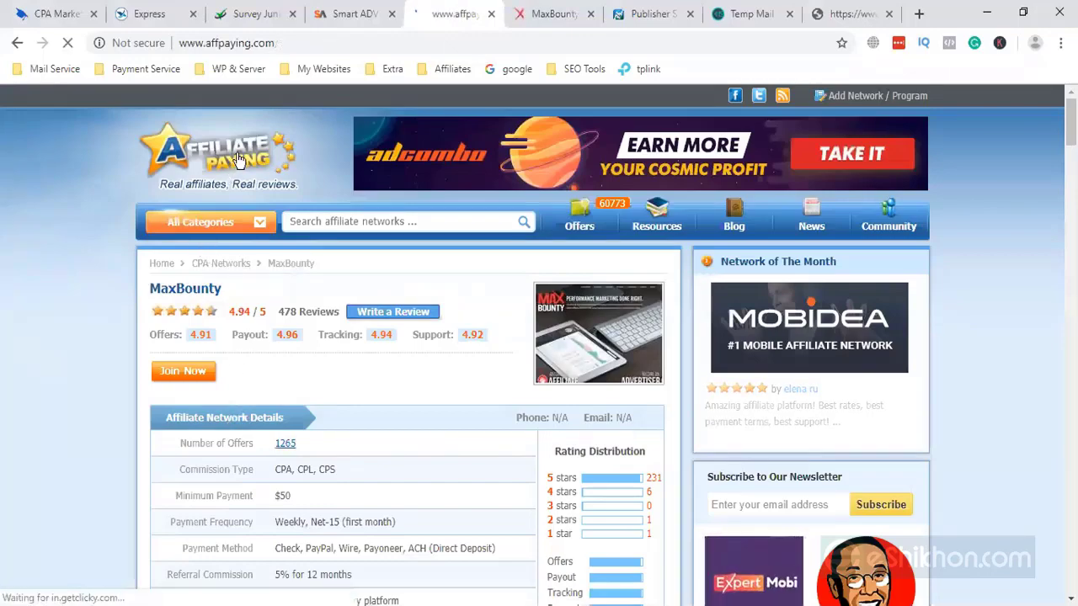
scroll(228, 297, down, 1)
scroll(229, 299, down, 4)
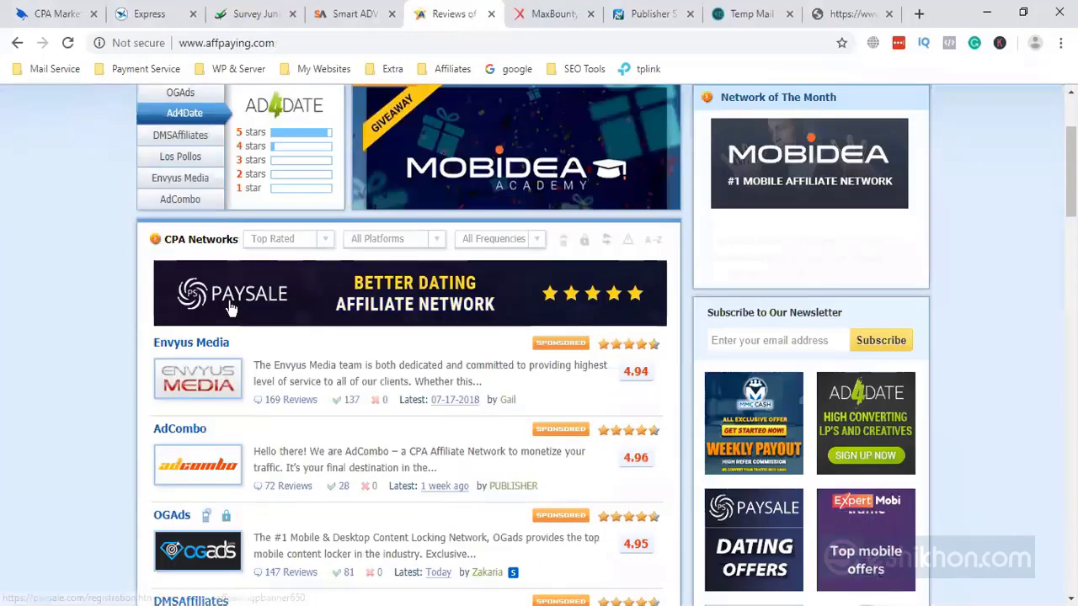
scroll(236, 316, down, 5)
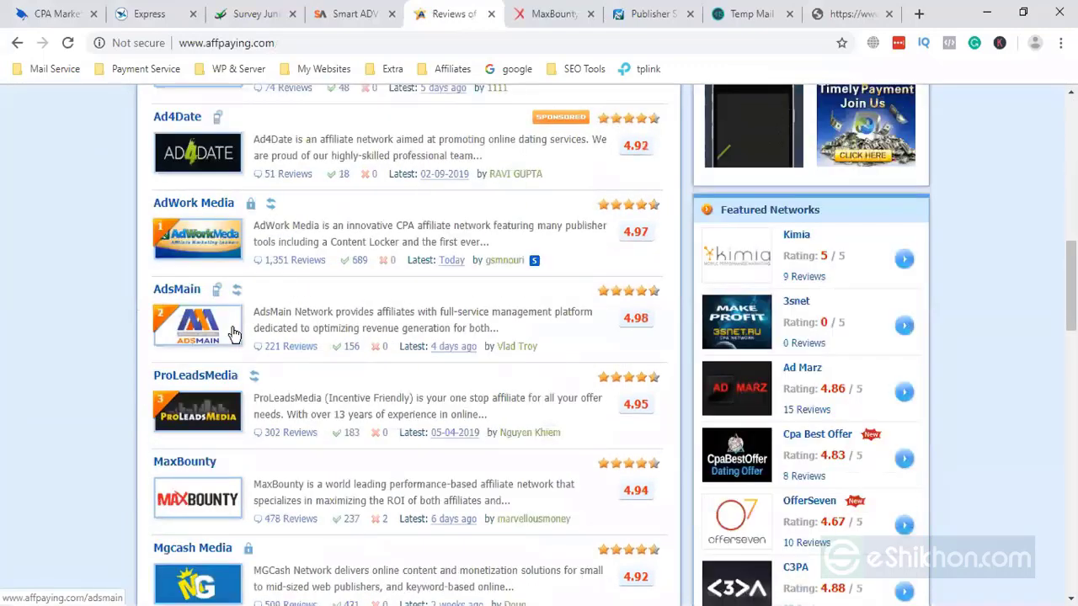
scroll(234, 421, down, 3)
scroll(238, 477, down, 5)
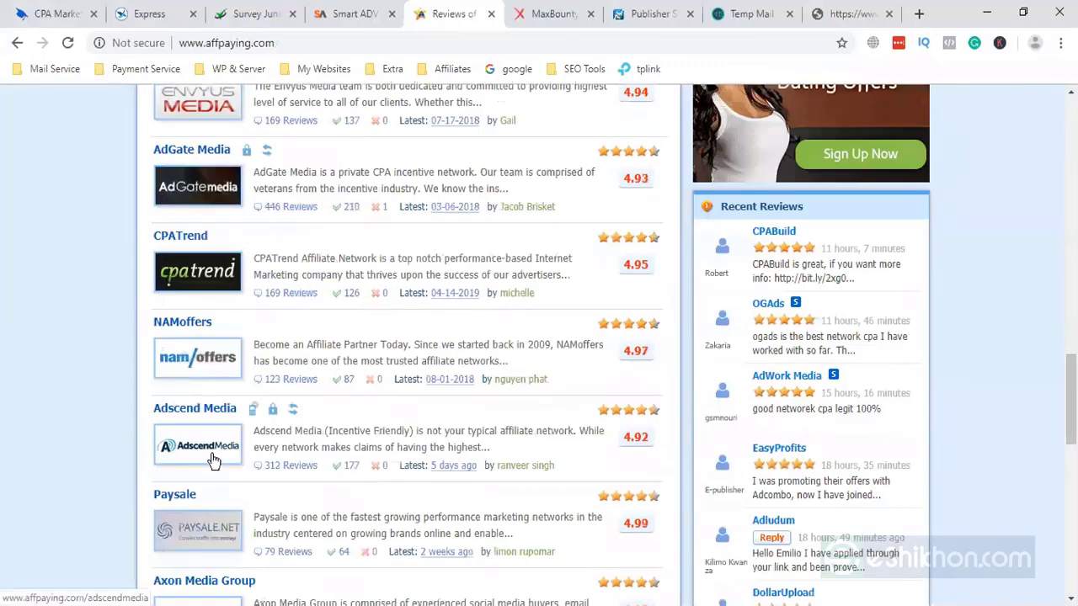
scroll(206, 492, down, 2)
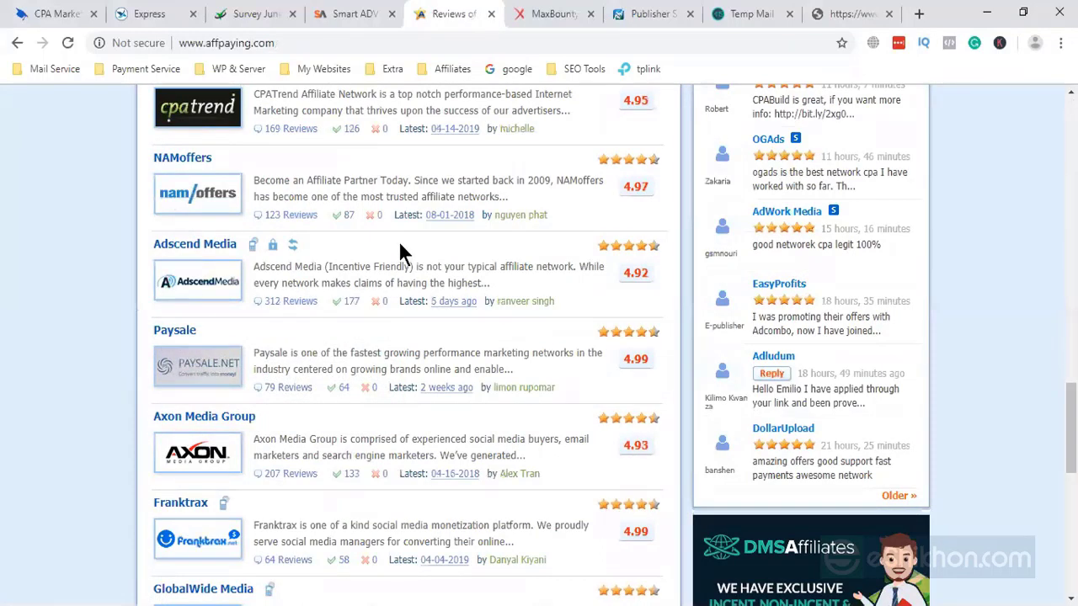
click(883, 13)
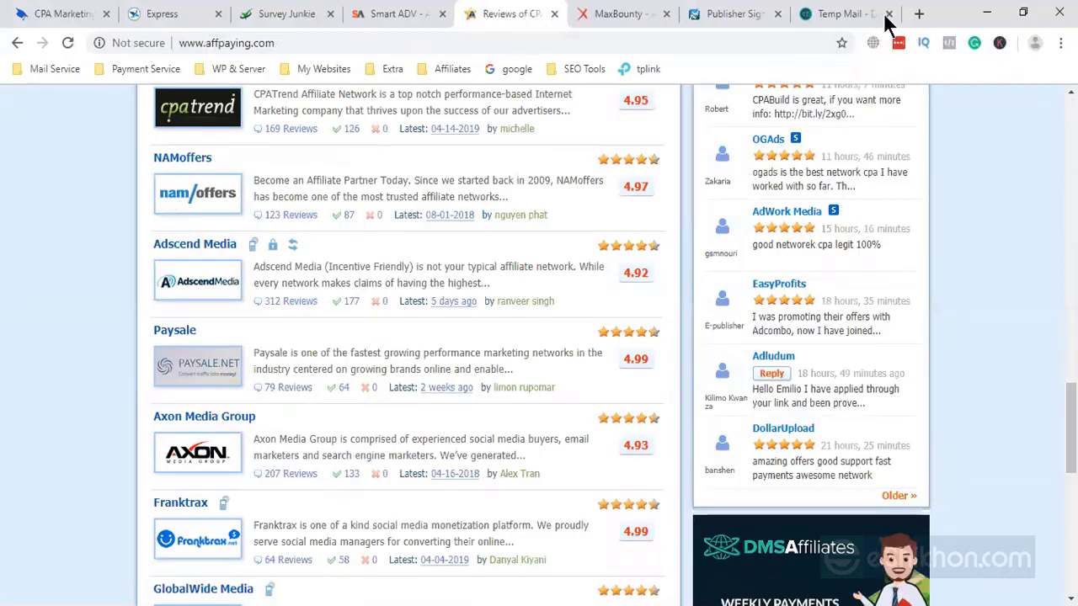
click(623, 19)
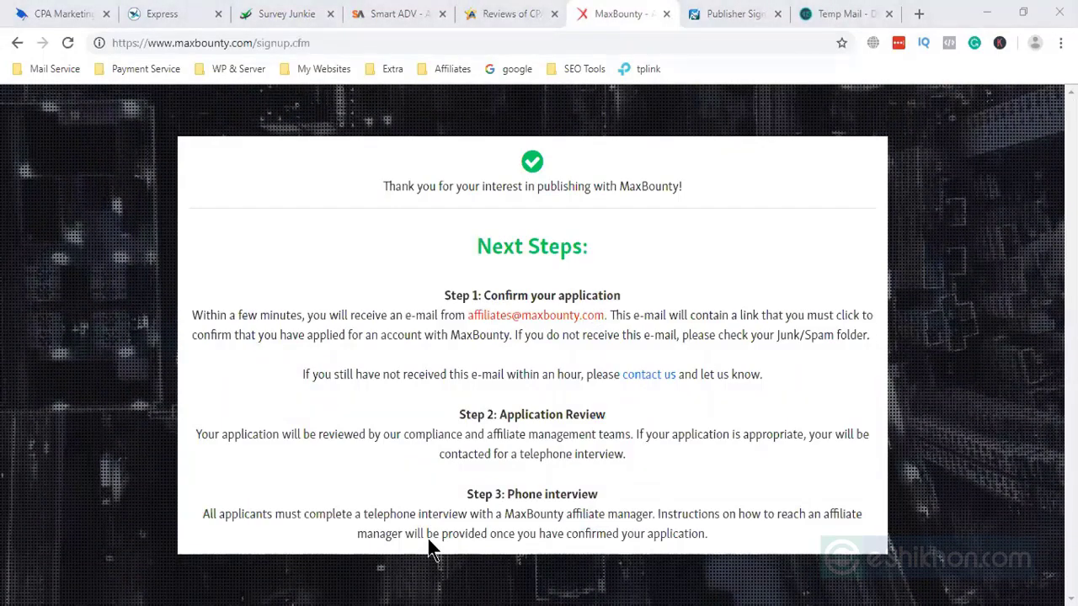
- Open the MaxBounty Support email in Temp Mail and follow its verification link
key(ctrl+Tab)
key(ctrl+Tab)
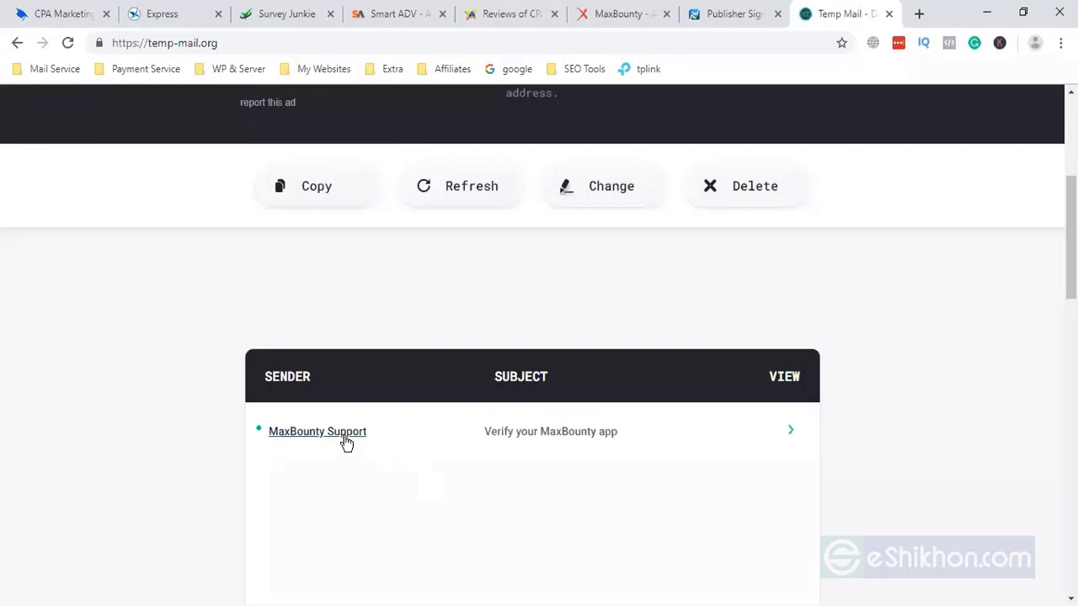
click(344, 438)
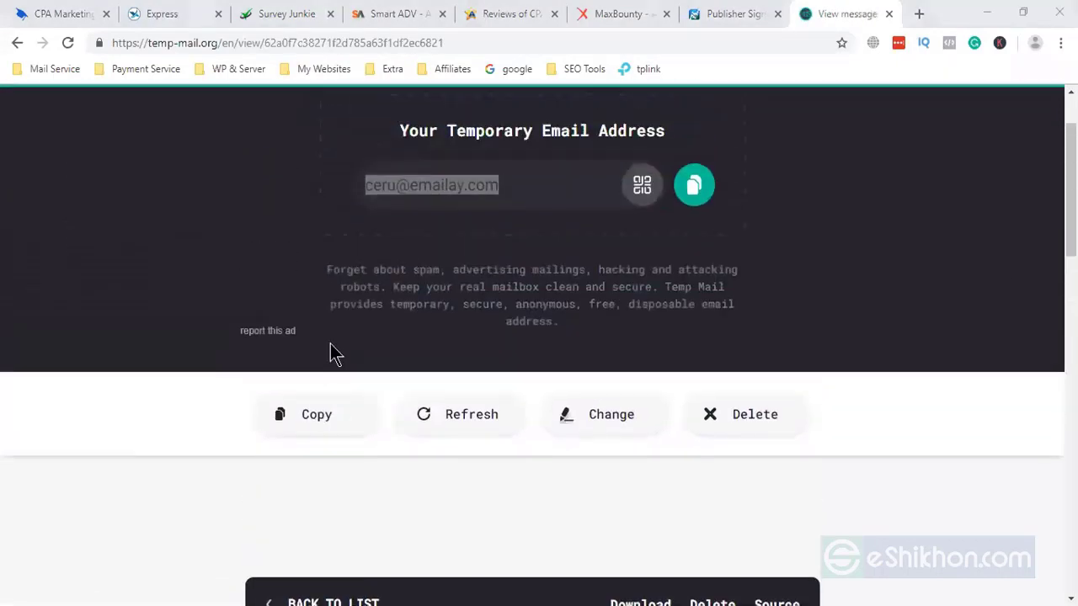
scroll(352, 429, down, 6)
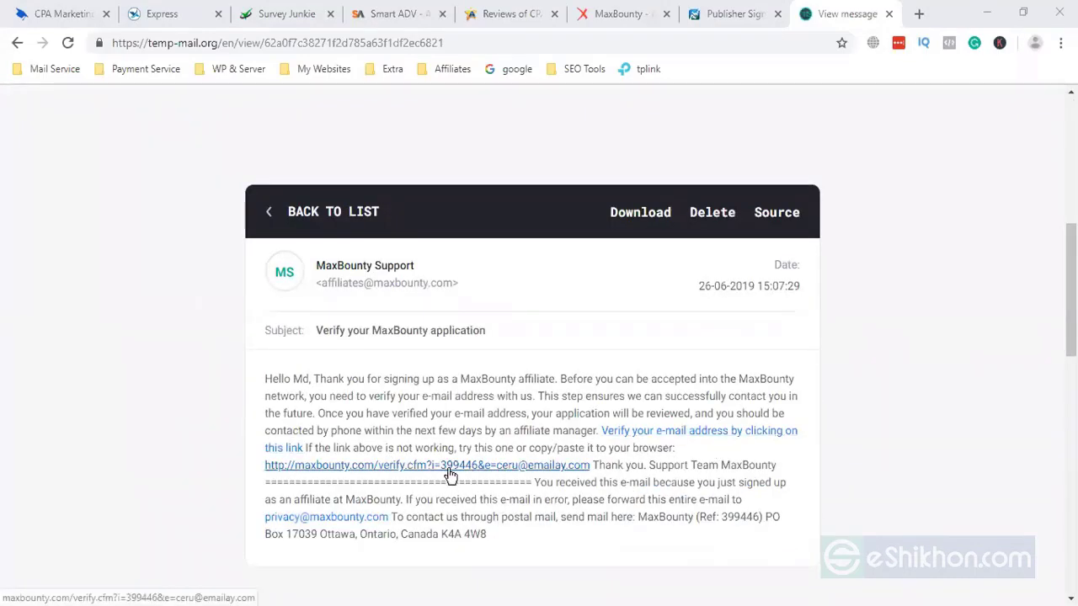
click(720, 436)
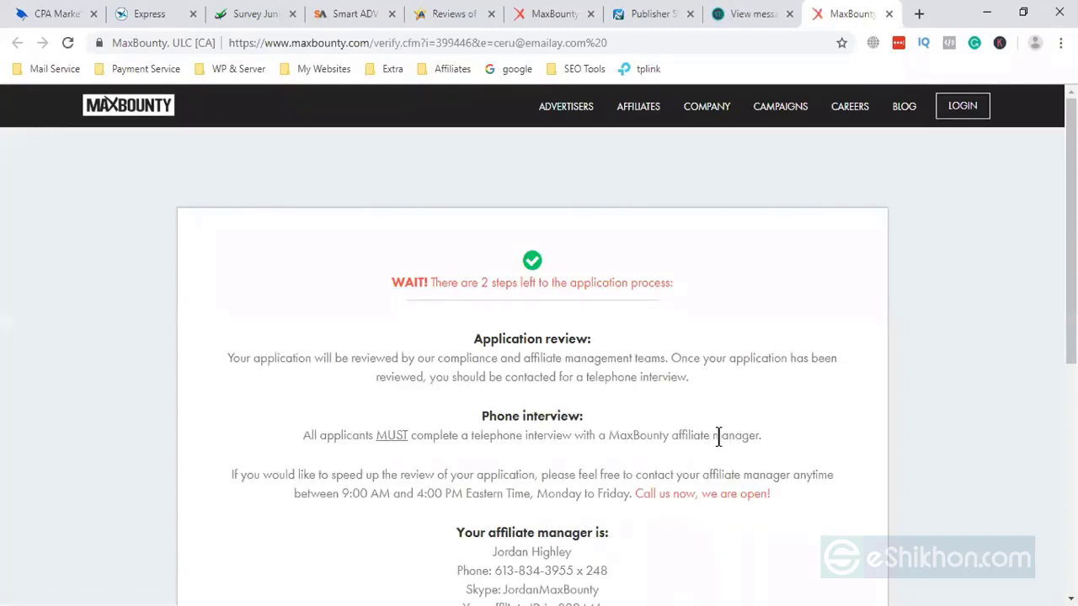
- Check the e-mail confirmation page, close it, and return to the AdWork Media Publisher Signup form
scroll(718, 435, down, 1)
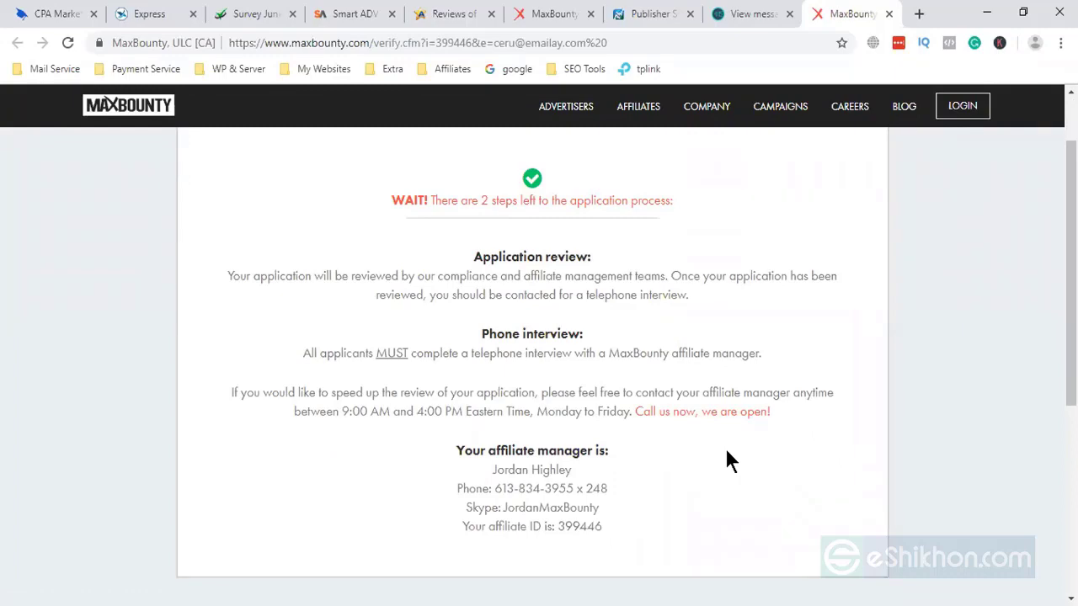
scroll(662, 457, down, 1)
scroll(662, 457, up, 2)
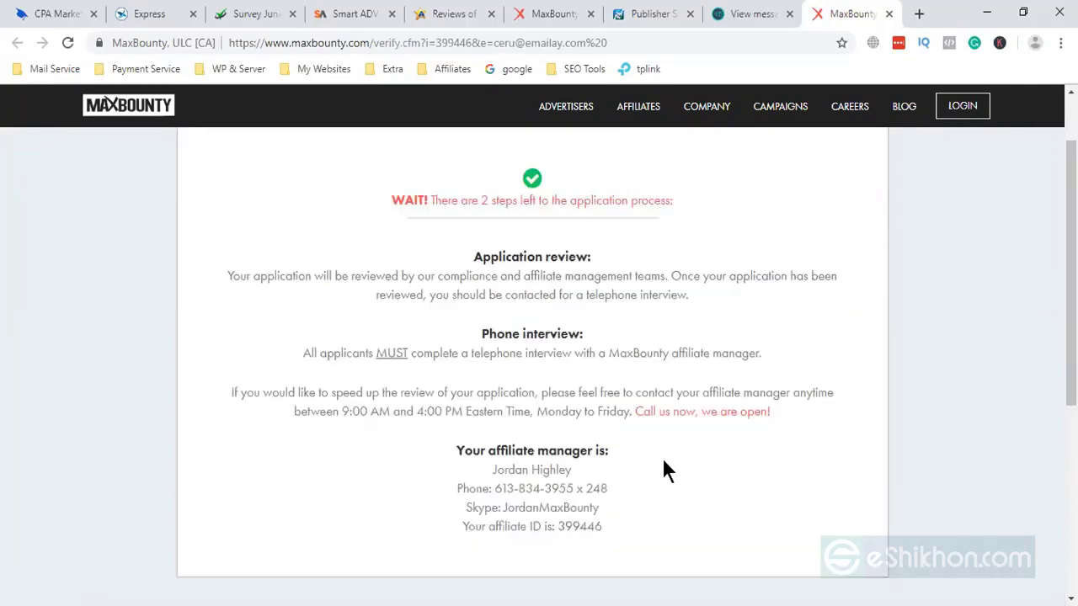
click(887, 14)
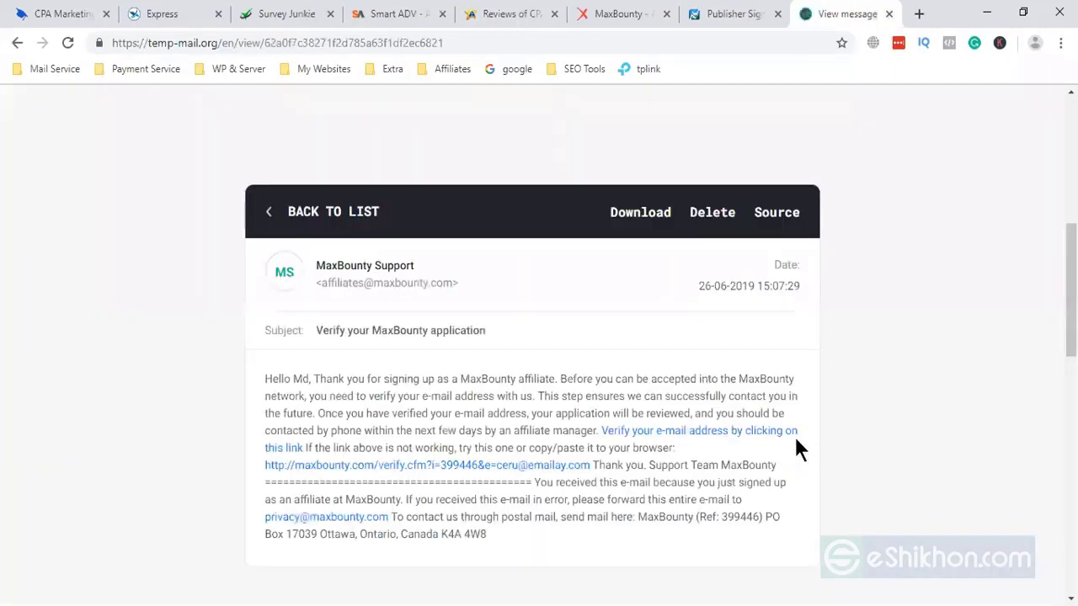
click(722, 13)
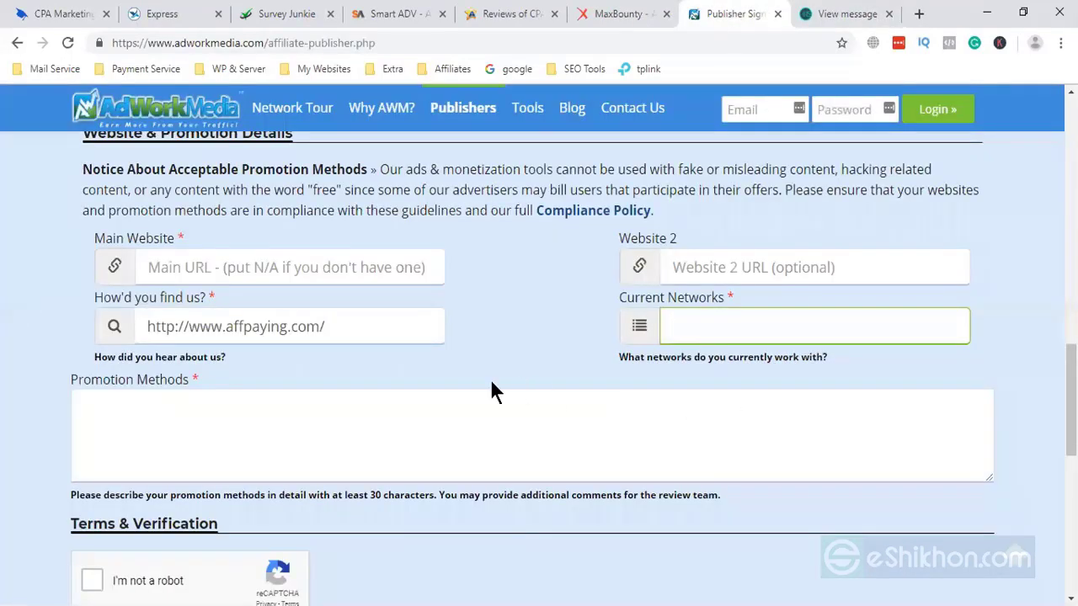
- Enter the account's Gmail address in AdWork Media's header Email login box, ready for the password
scroll(489, 387, up, 2)
scroll(490, 387, up, 2)
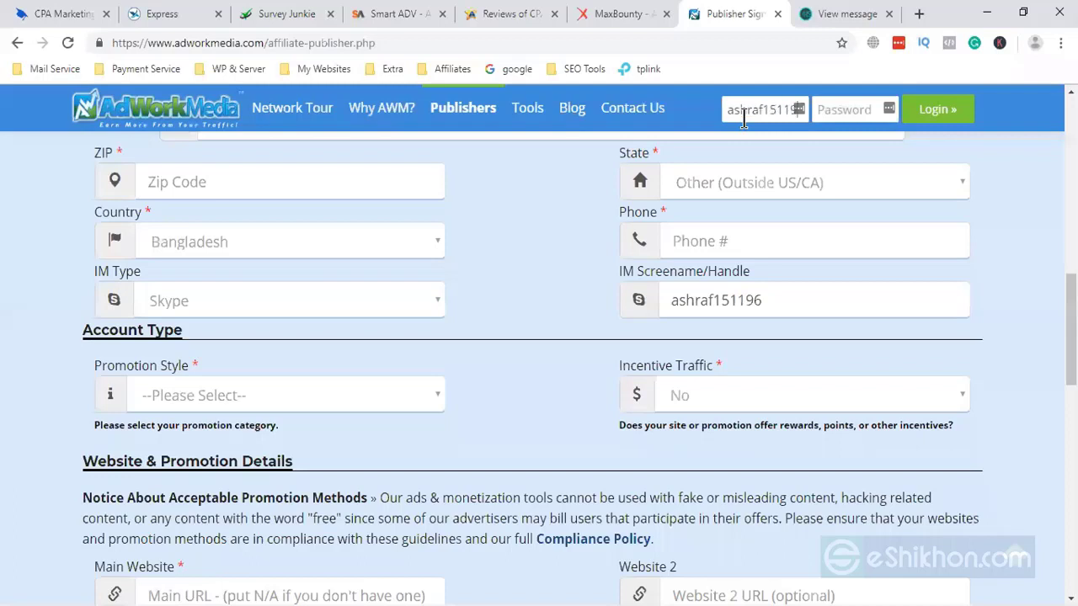
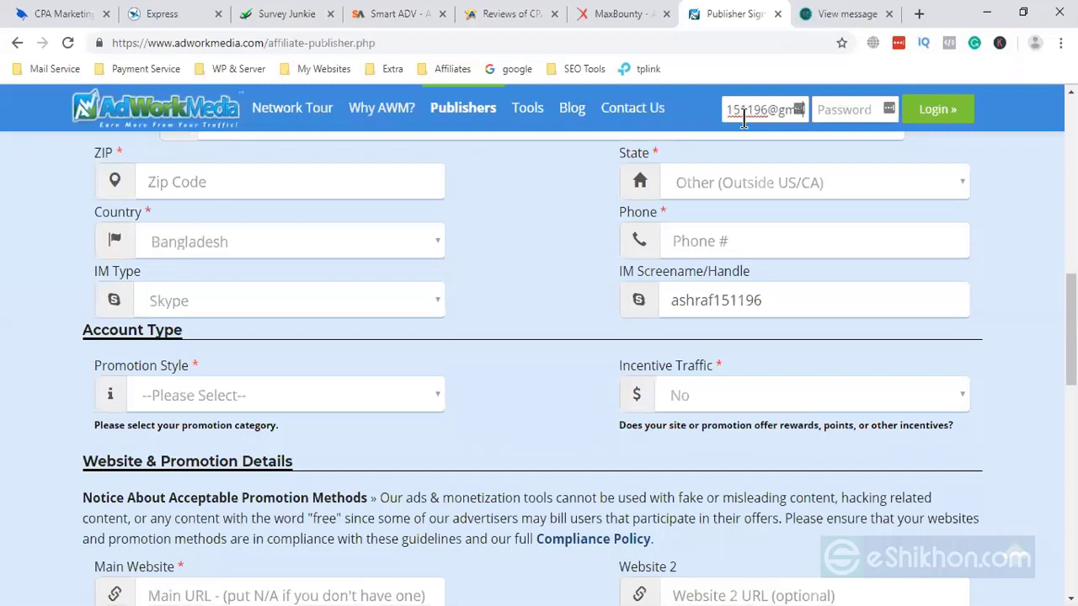
click(830, 110)
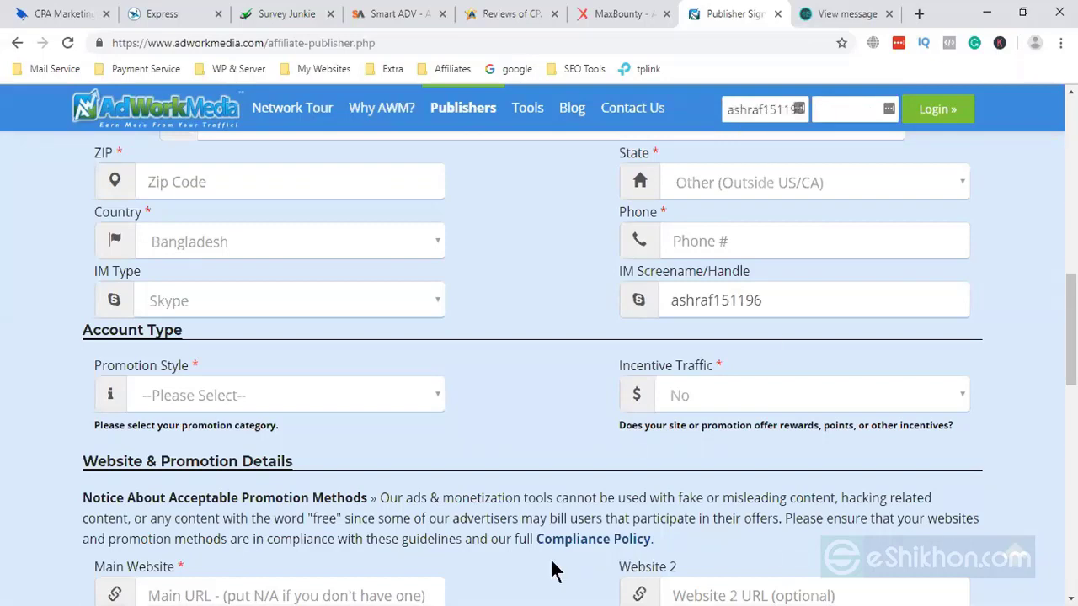